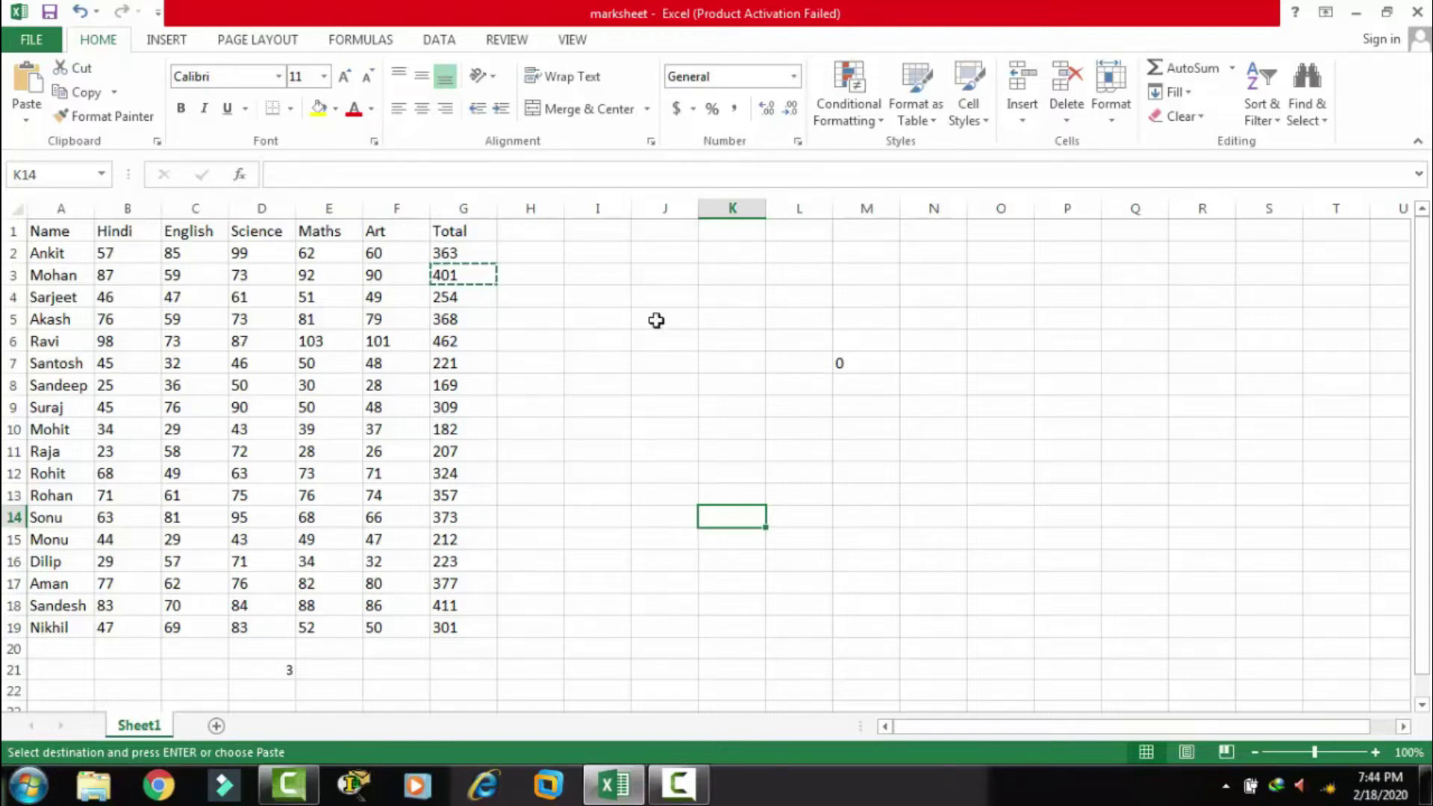
- Copy the Science mark 46 from D7 and paste it into the empty cell L16
drag(741, 317, 530, 231)
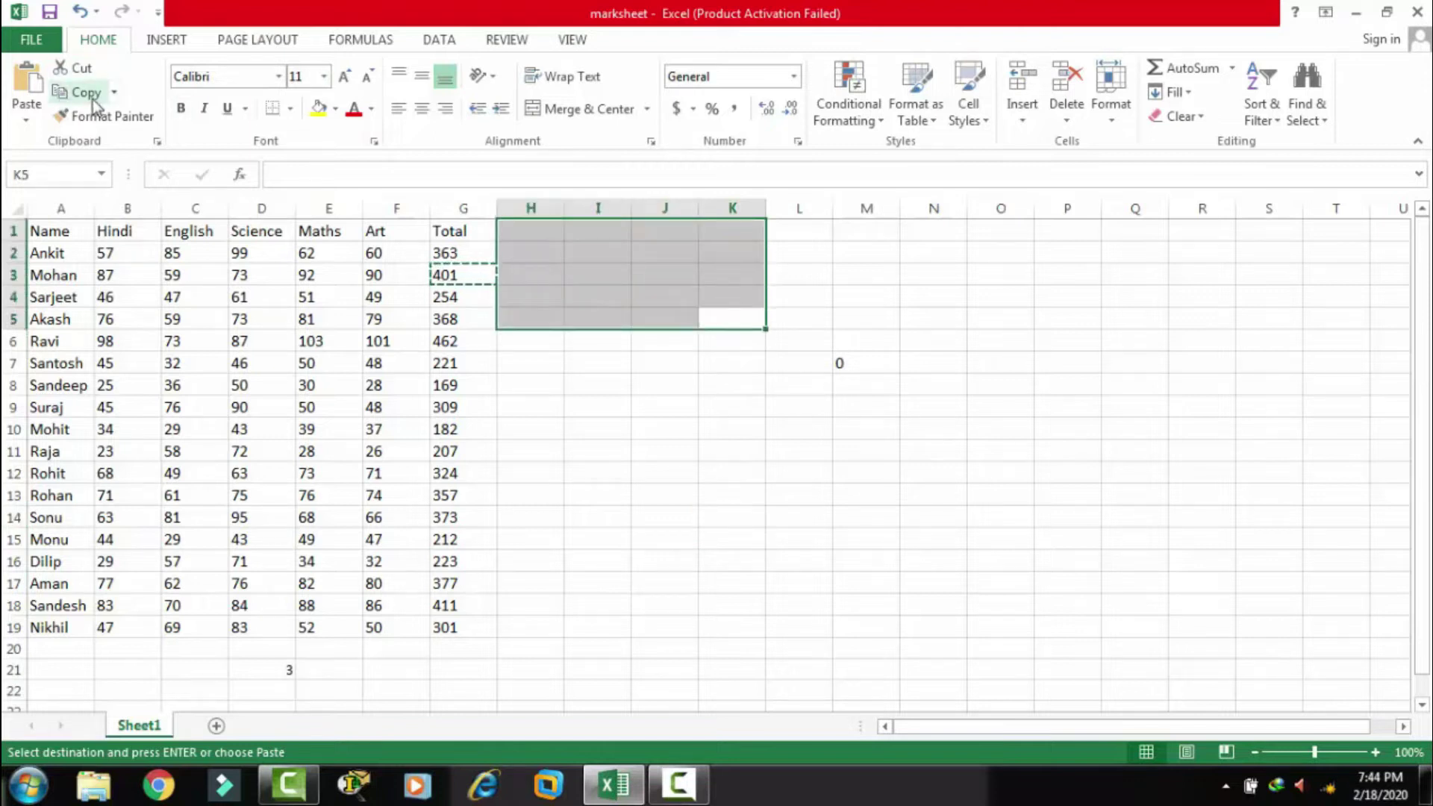
click(603, 386)
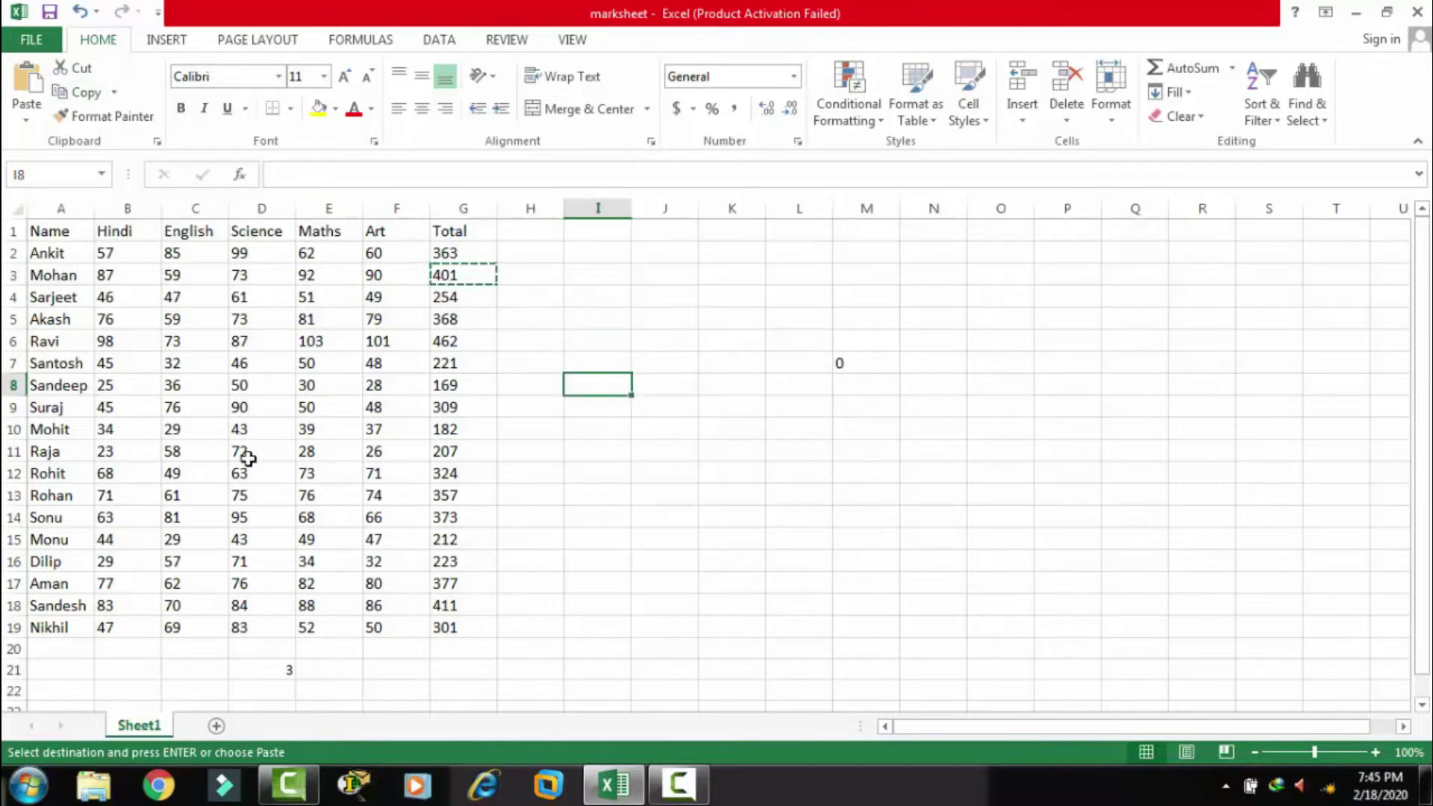
click(249, 366)
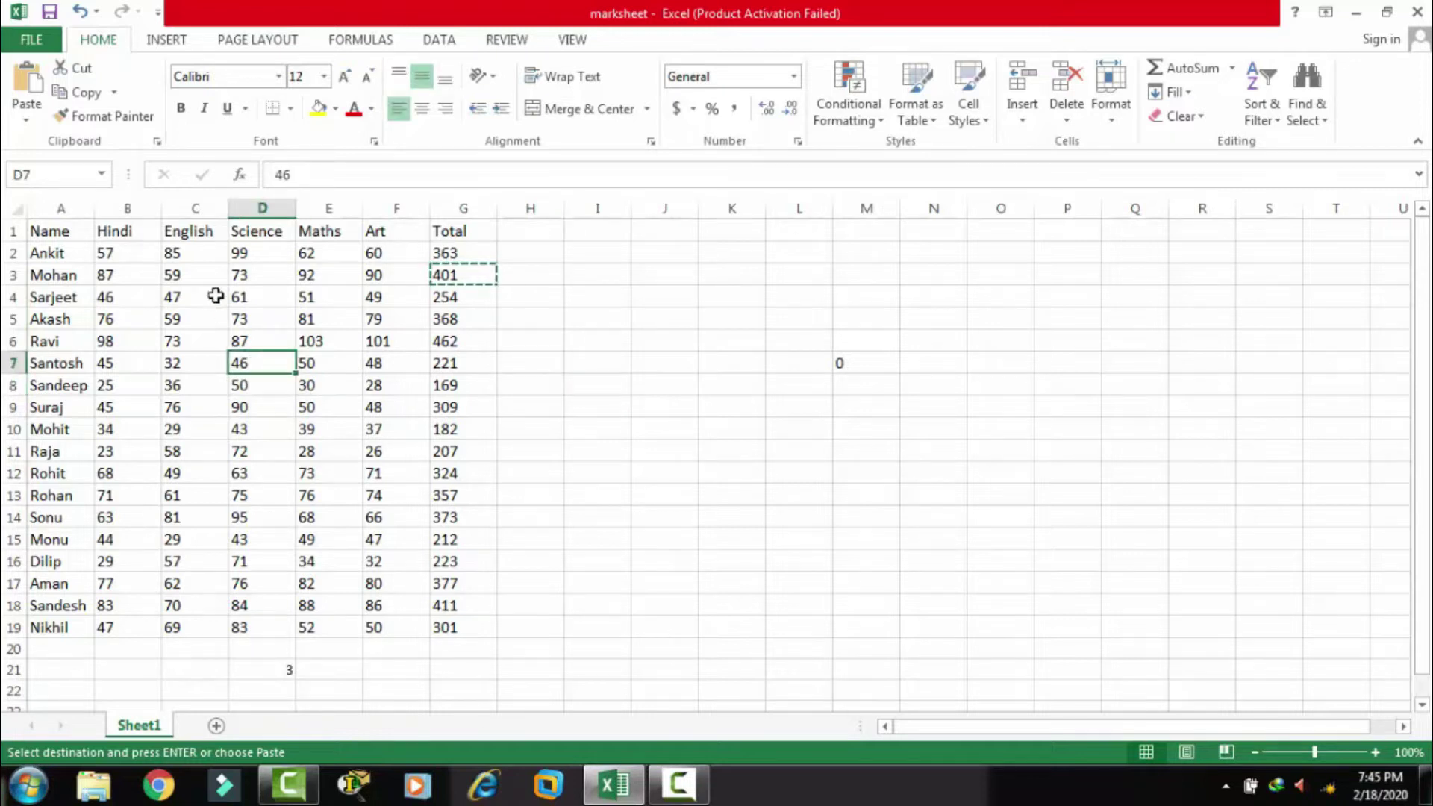
click(86, 96)
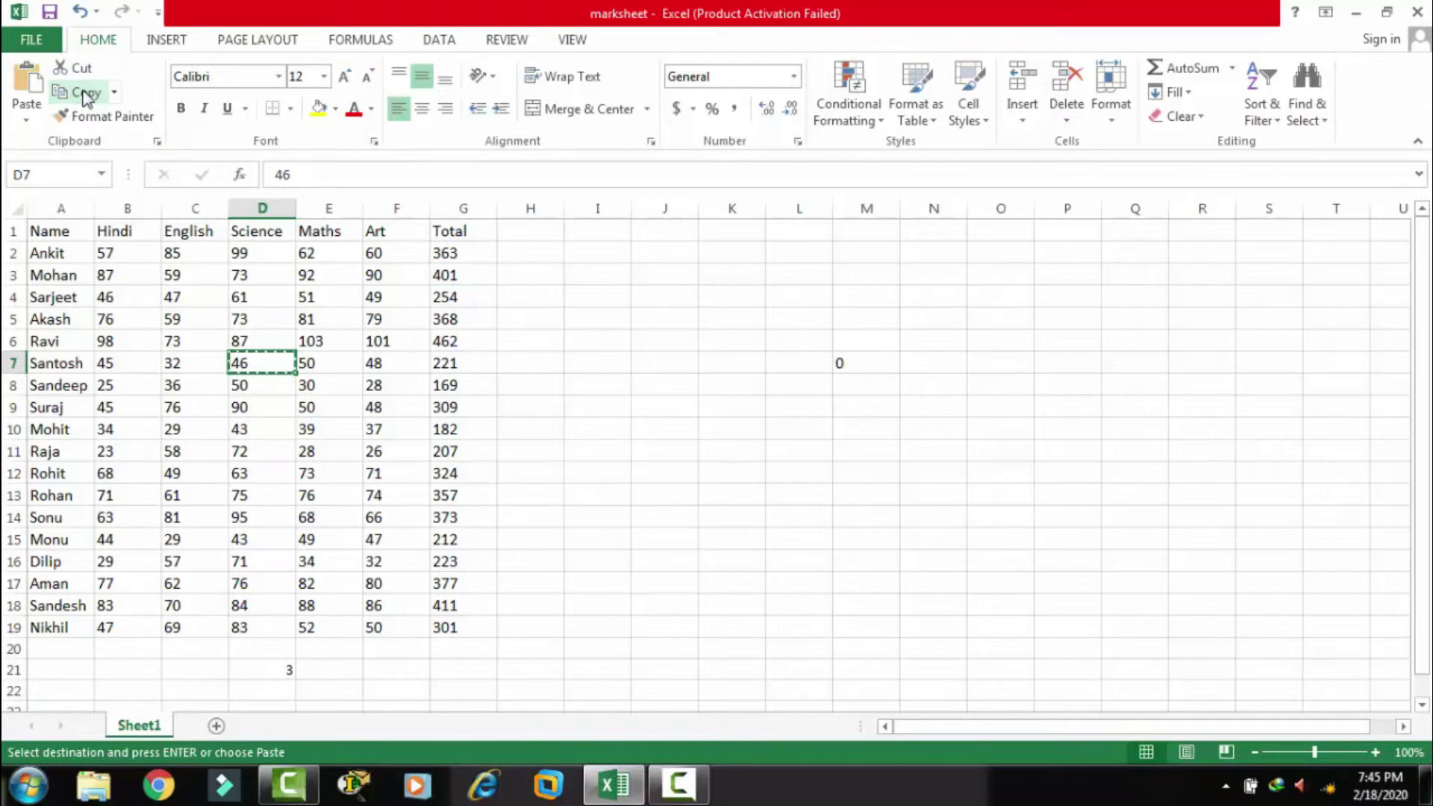
click(792, 557)
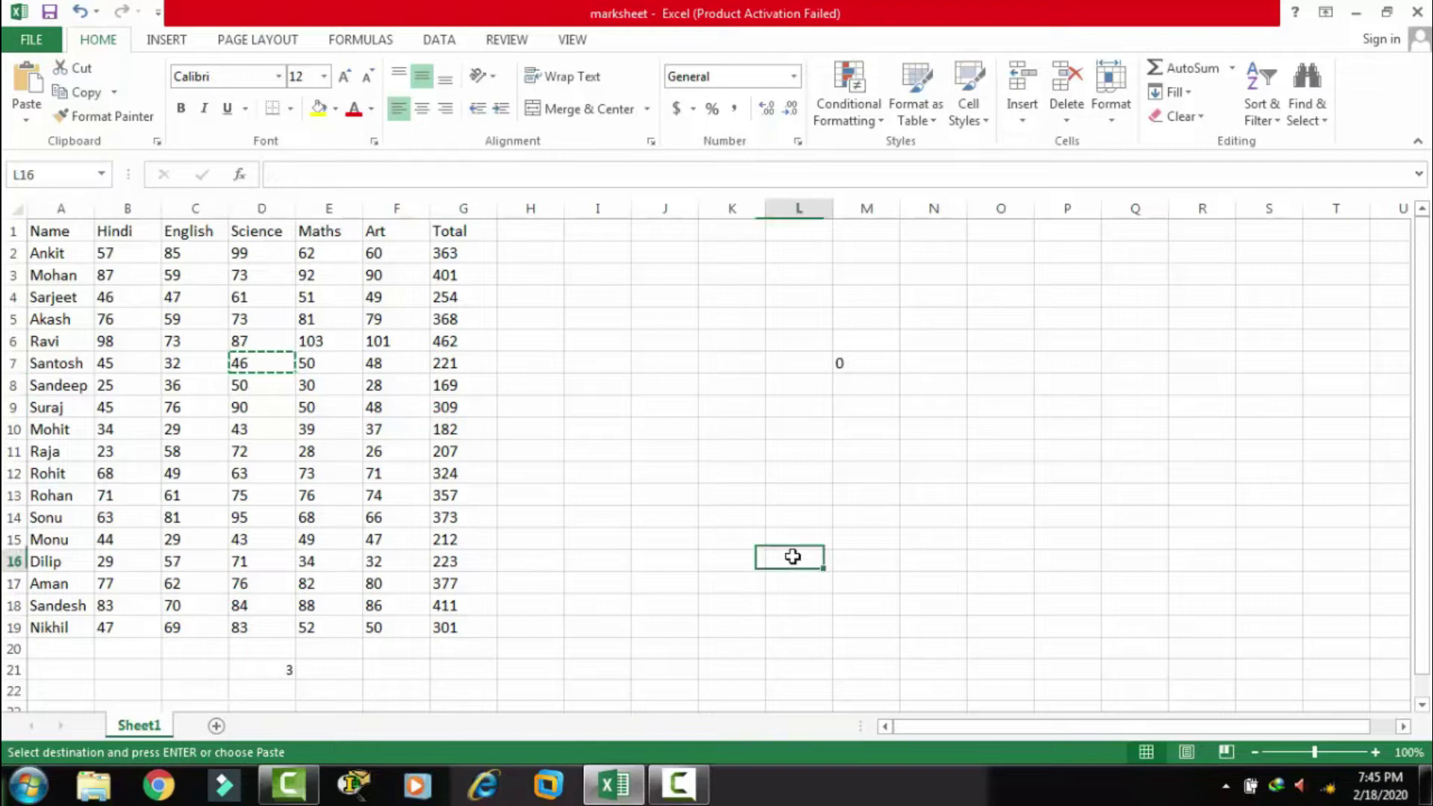
click(29, 82)
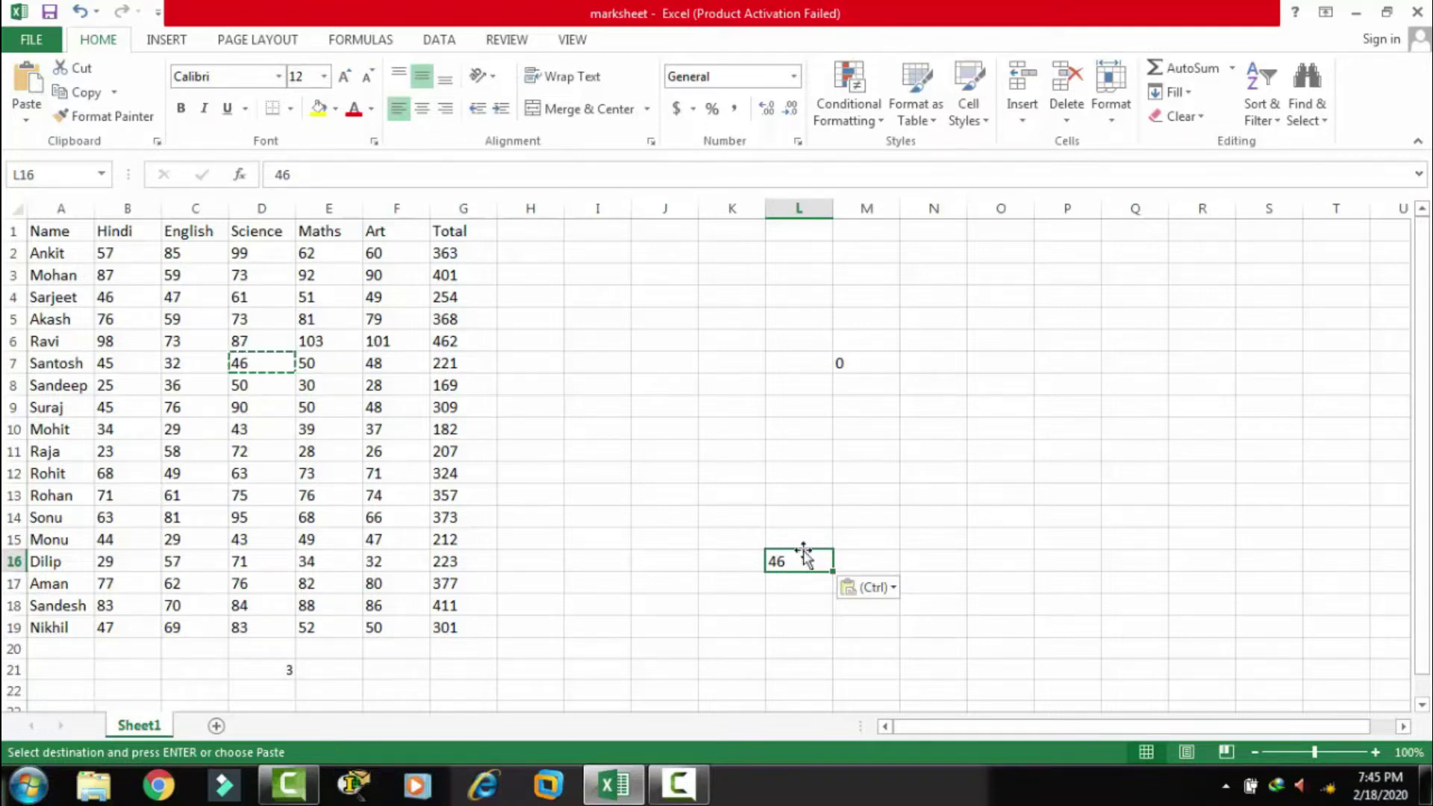
click(825, 429)
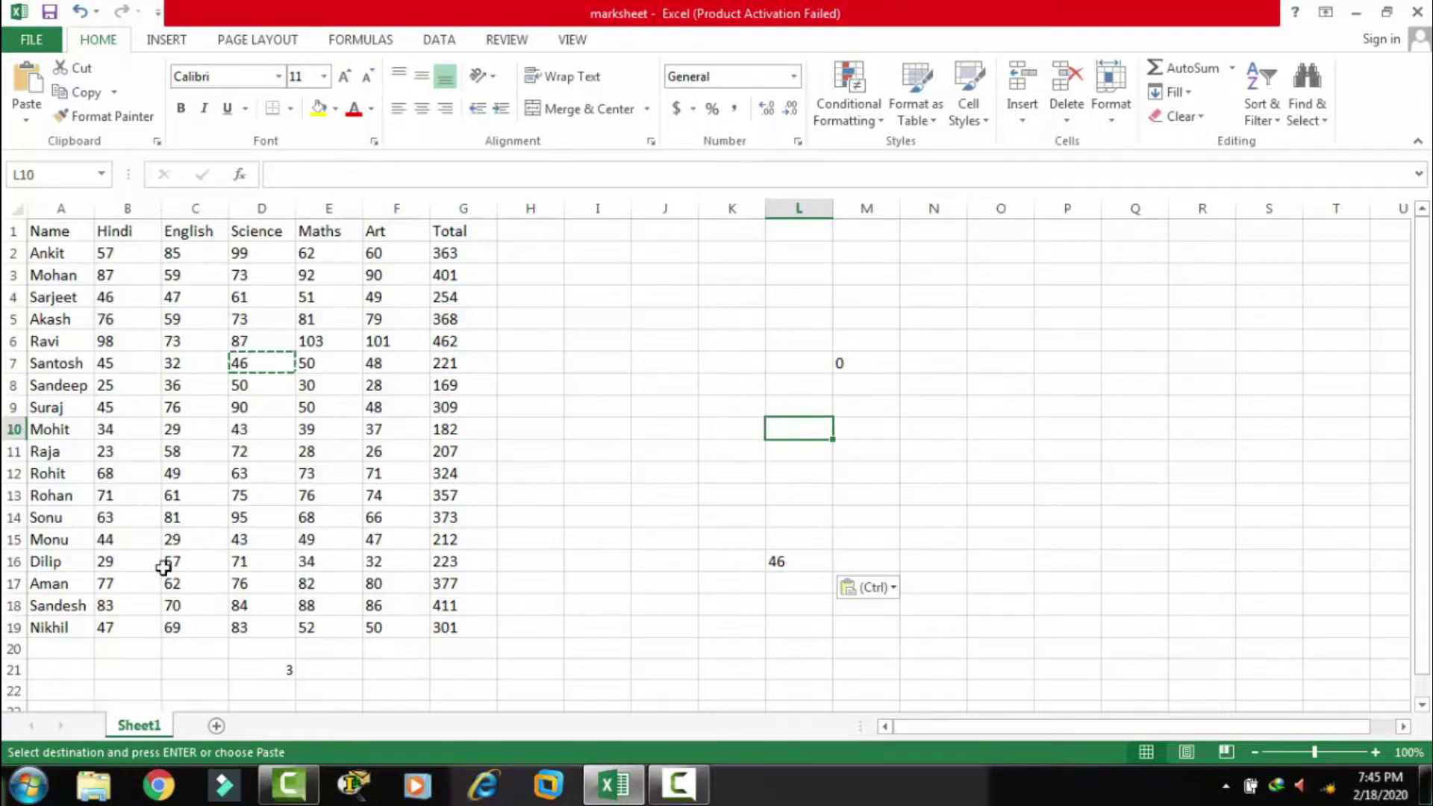
- Cut the 81 from C14 into Q8, then undo to restore the original marks
click(172, 523)
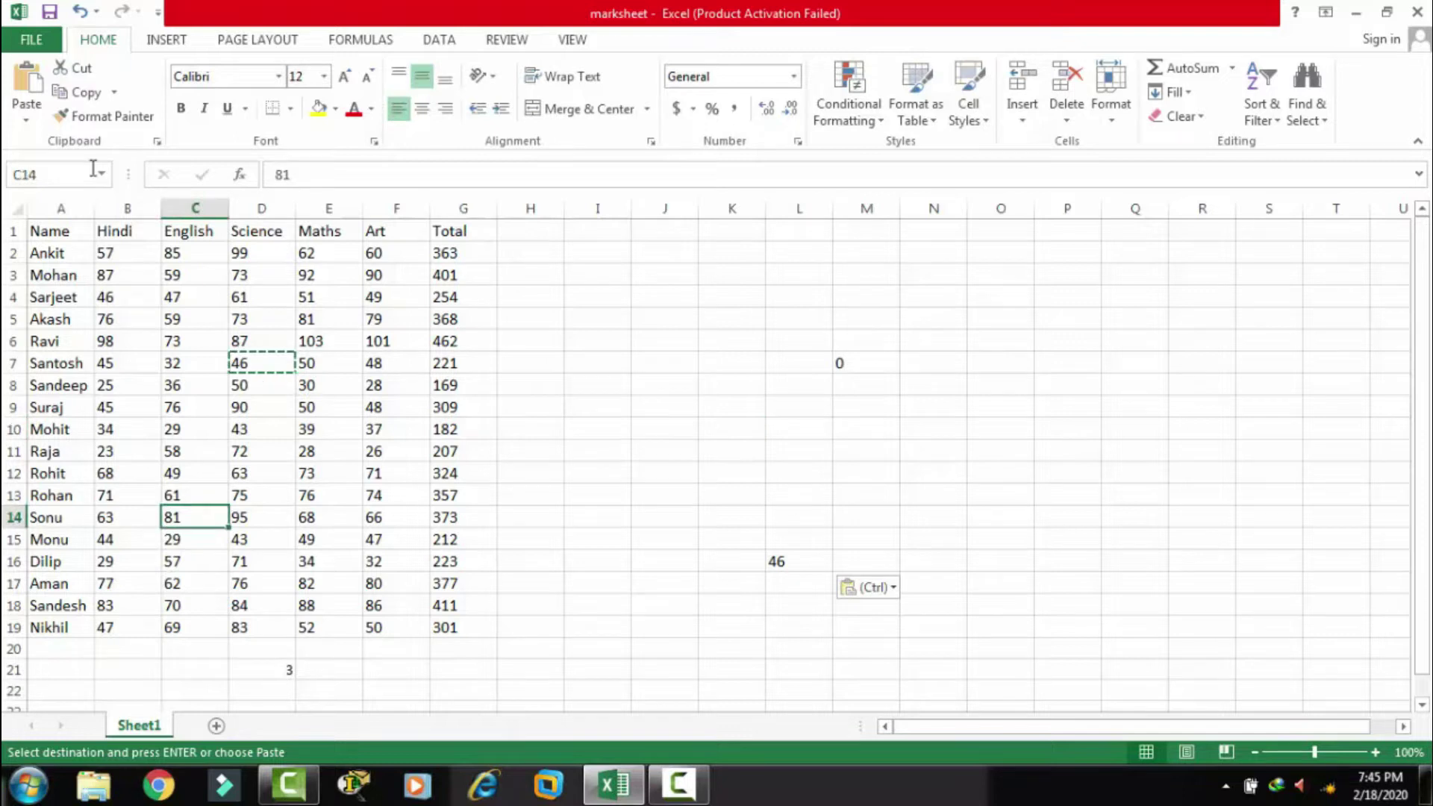
click(82, 69)
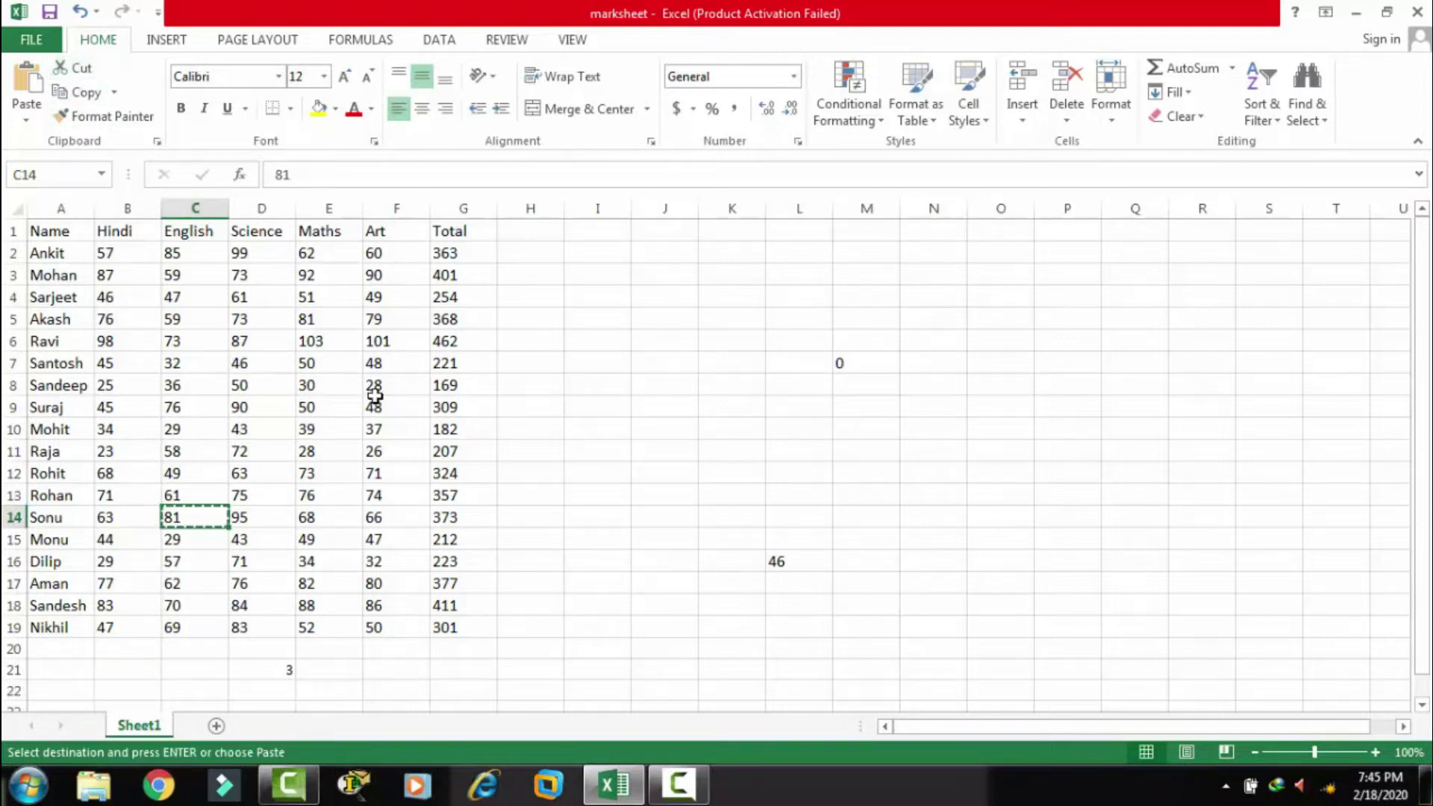
click(1130, 388)
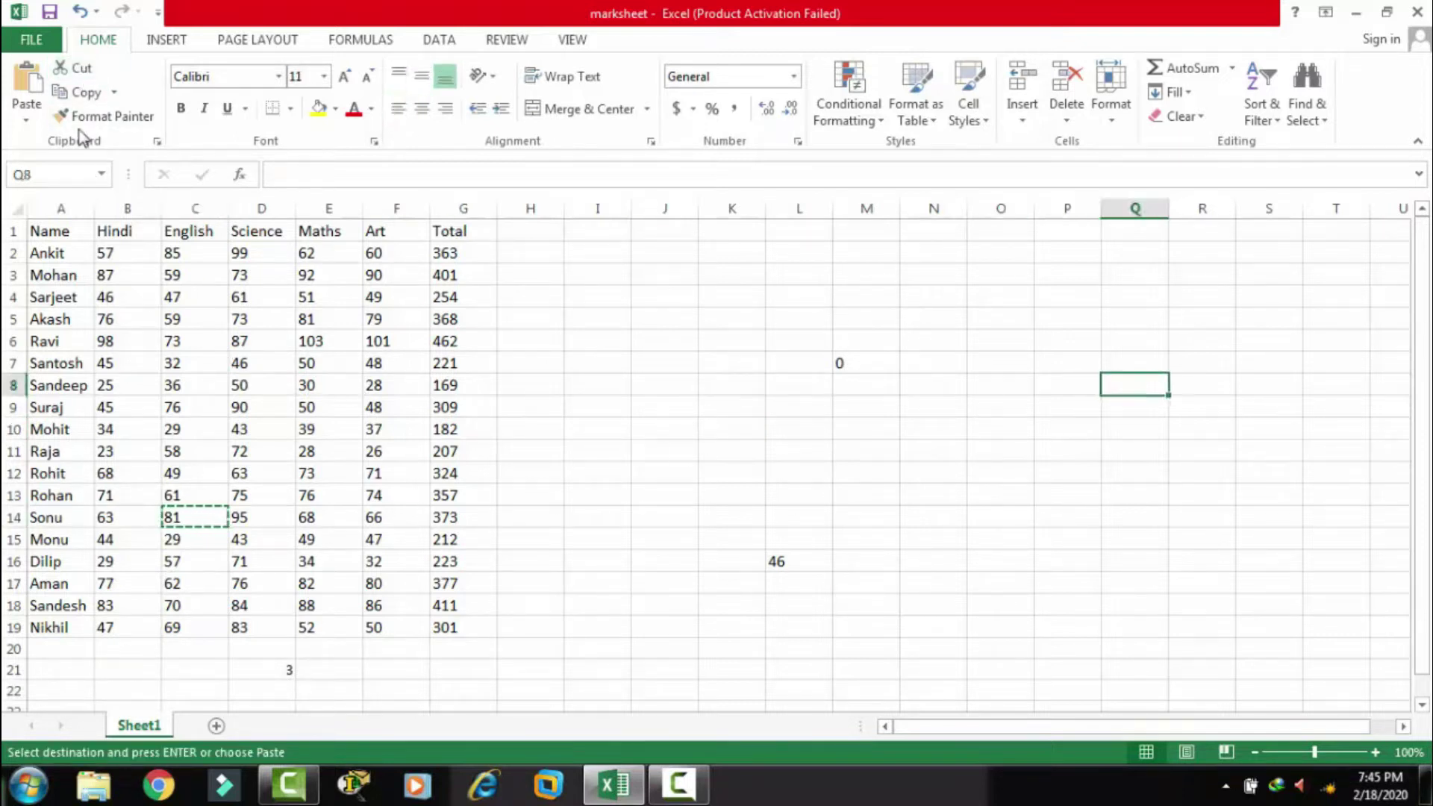
click(27, 82)
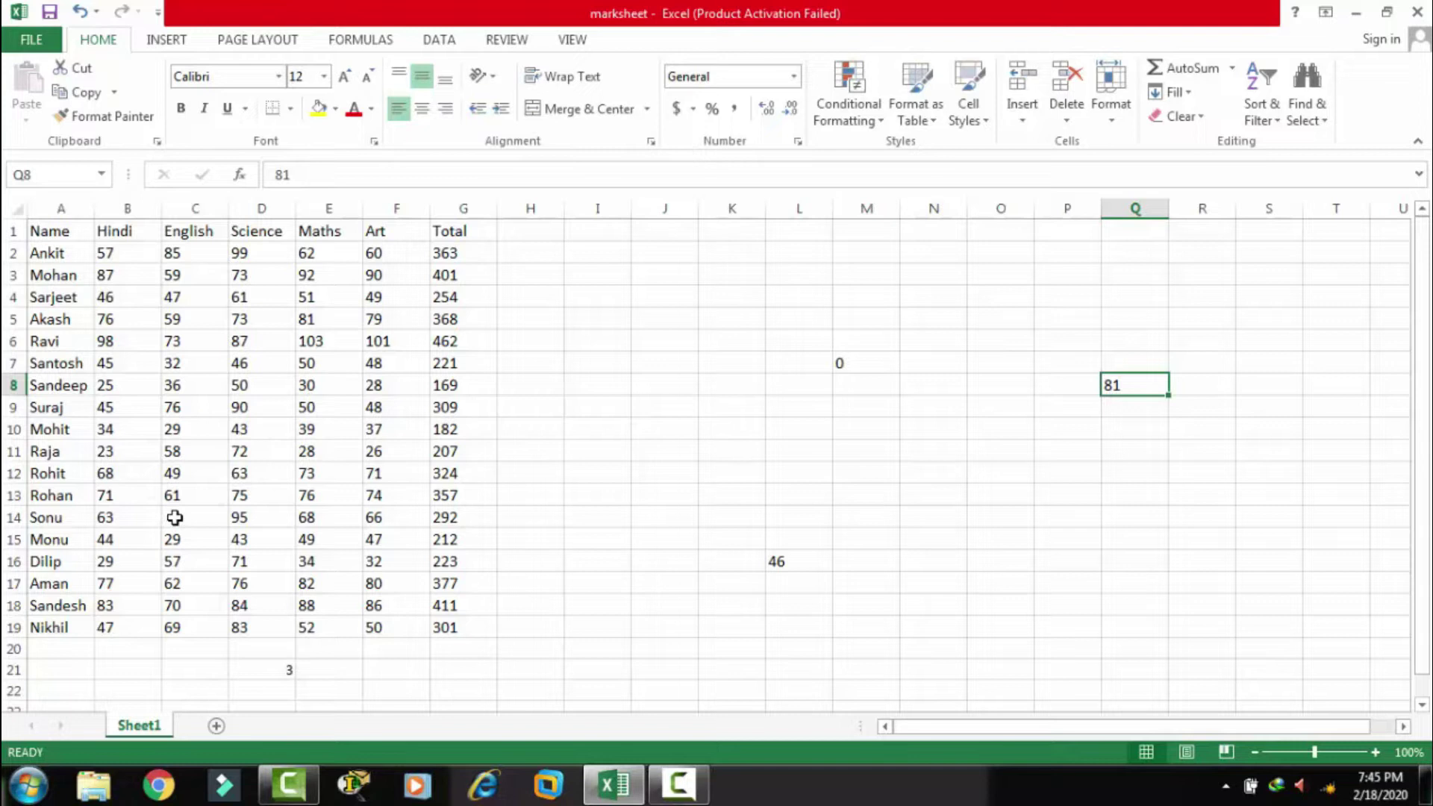
click(174, 517)
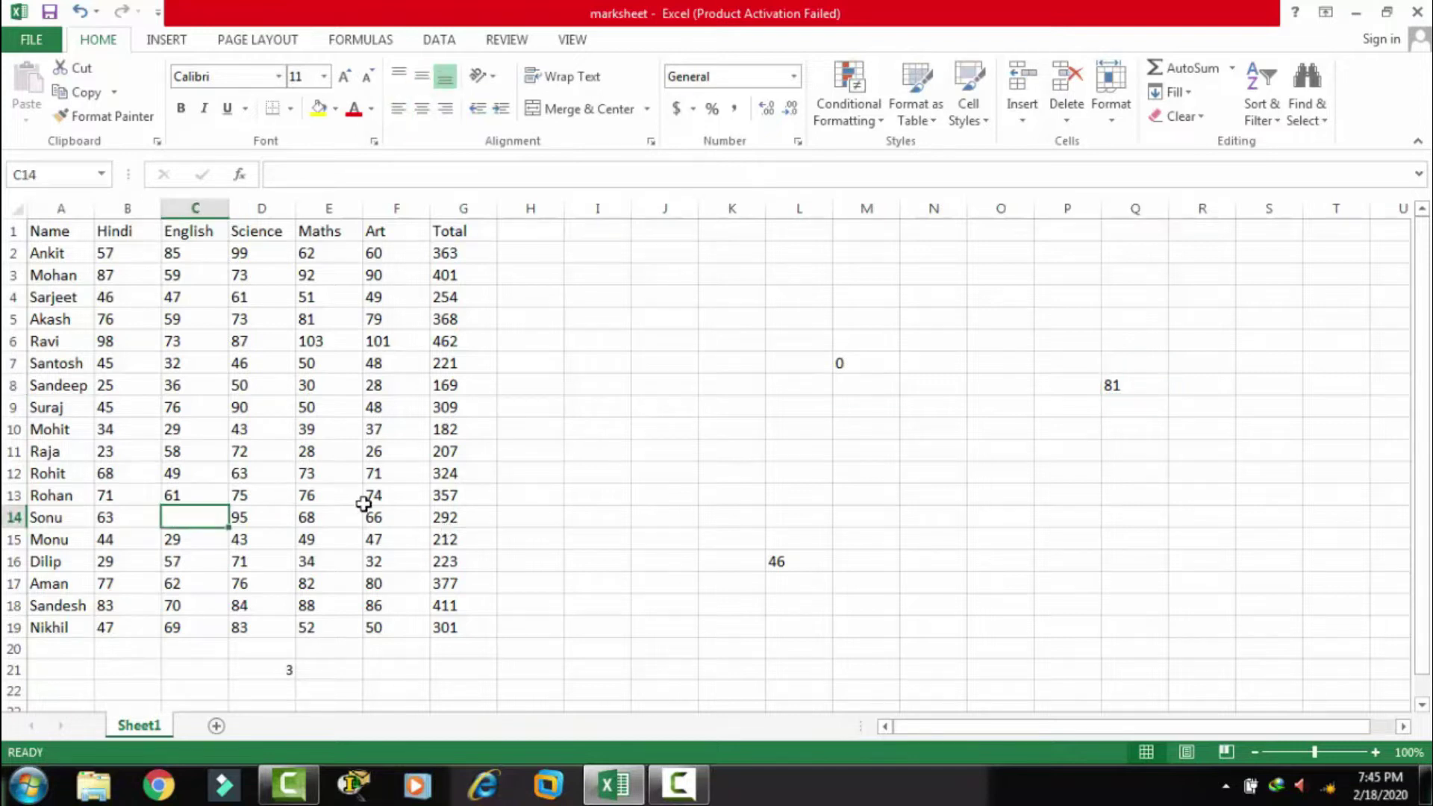
key(ctrl+z)
key(ctrl+z)
key(ctrl+z)
key(ctrl+z)
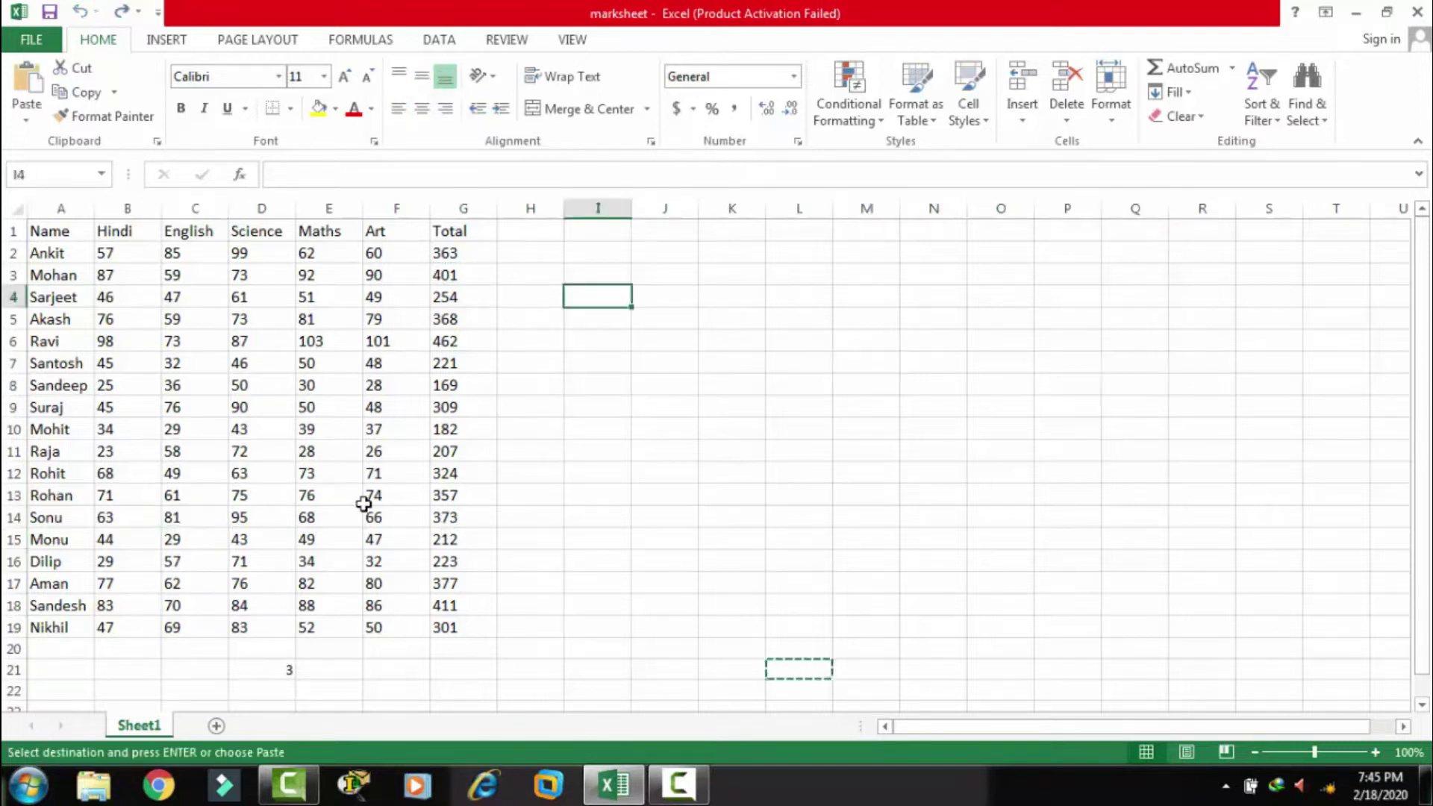
- Type Delhi into cell M7, then reselect it and bring up the font name list
click(595, 470)
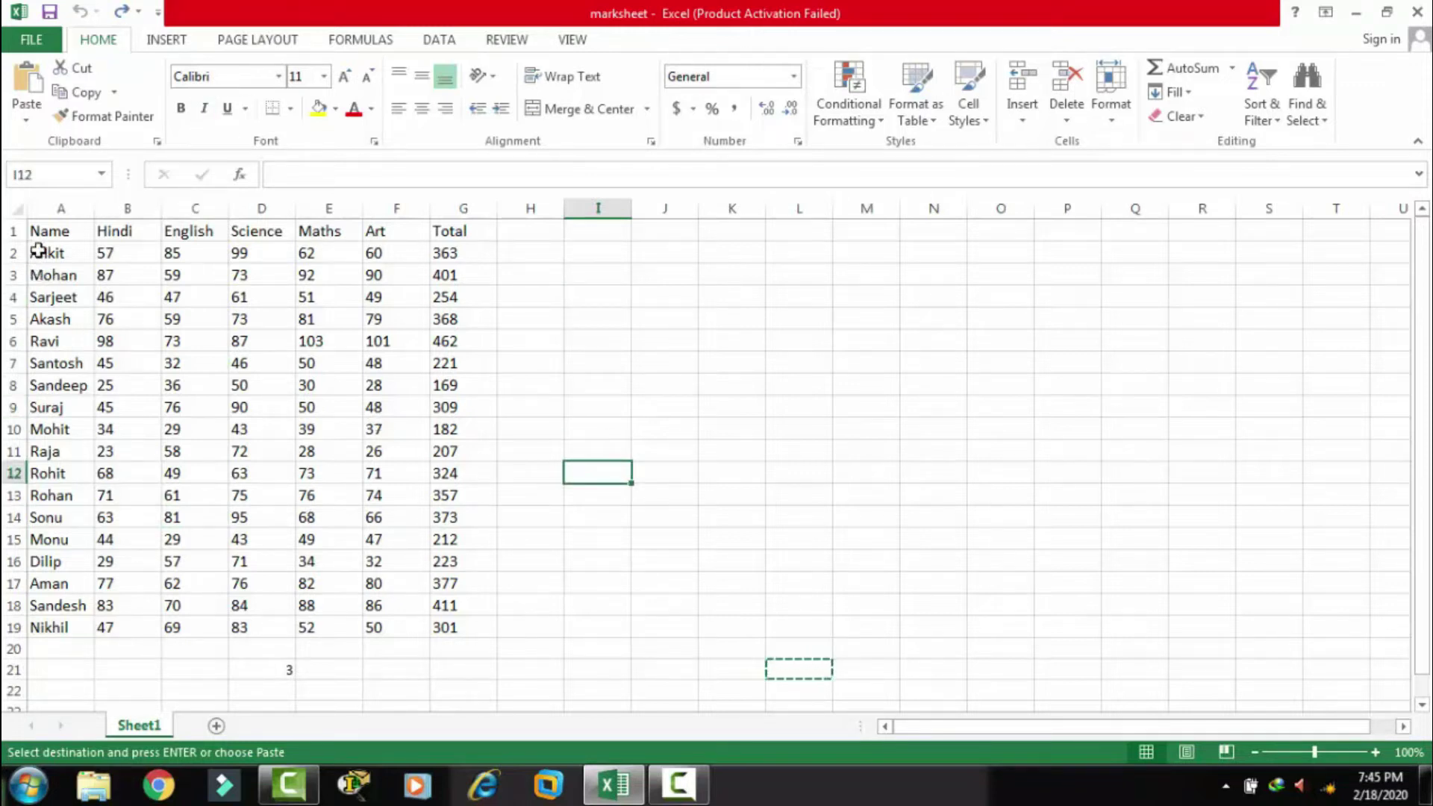
drag(41, 235, 59, 610)
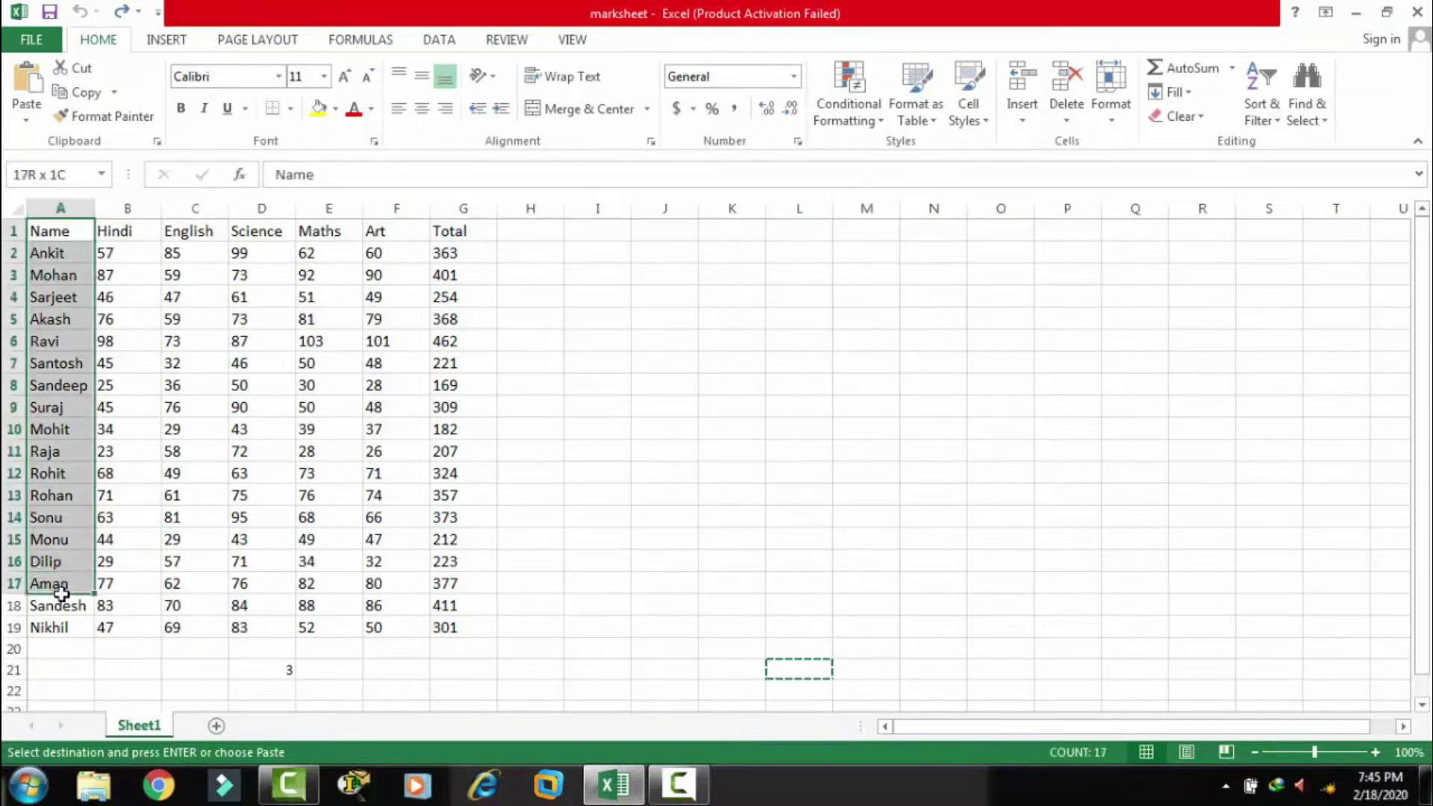
click(848, 361)
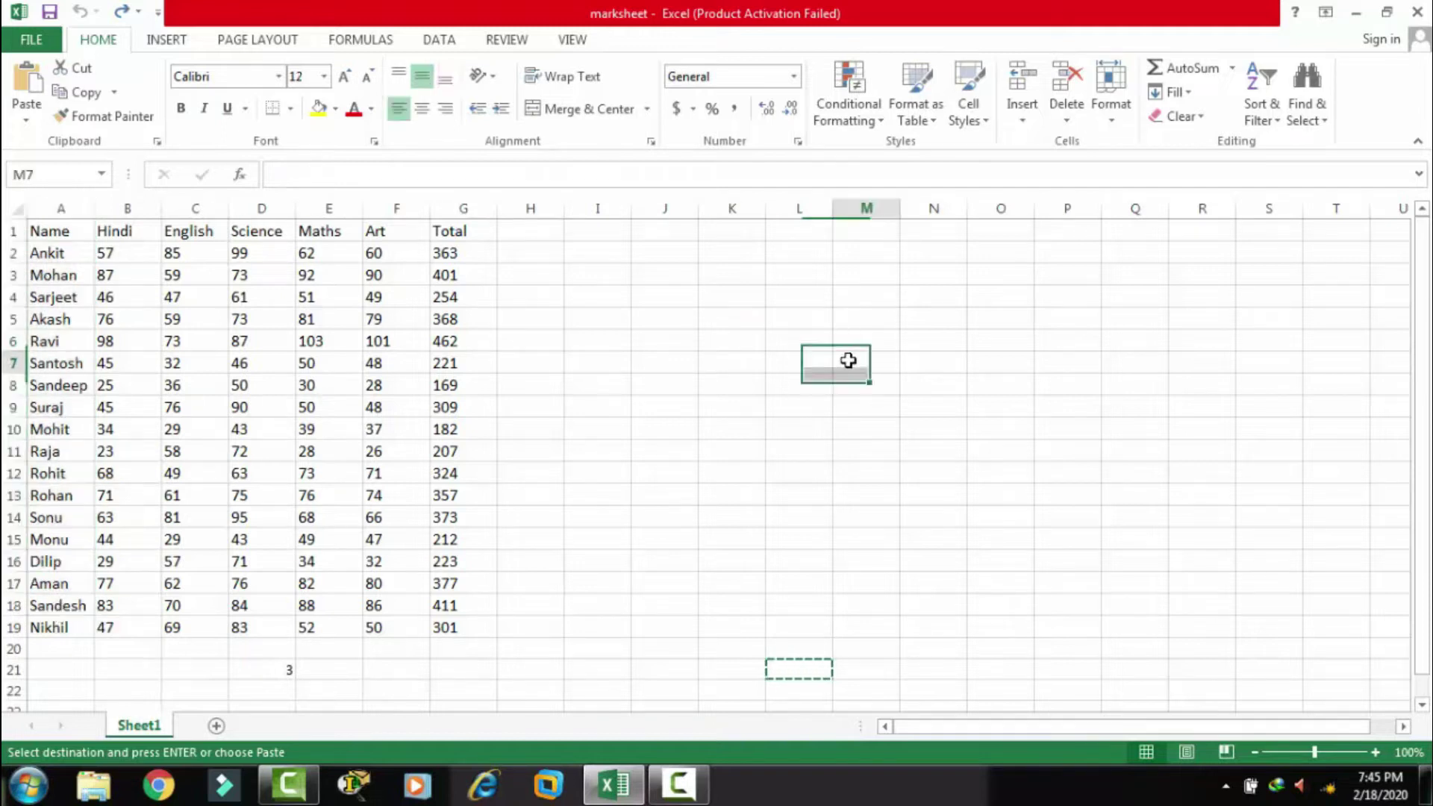
text(D)
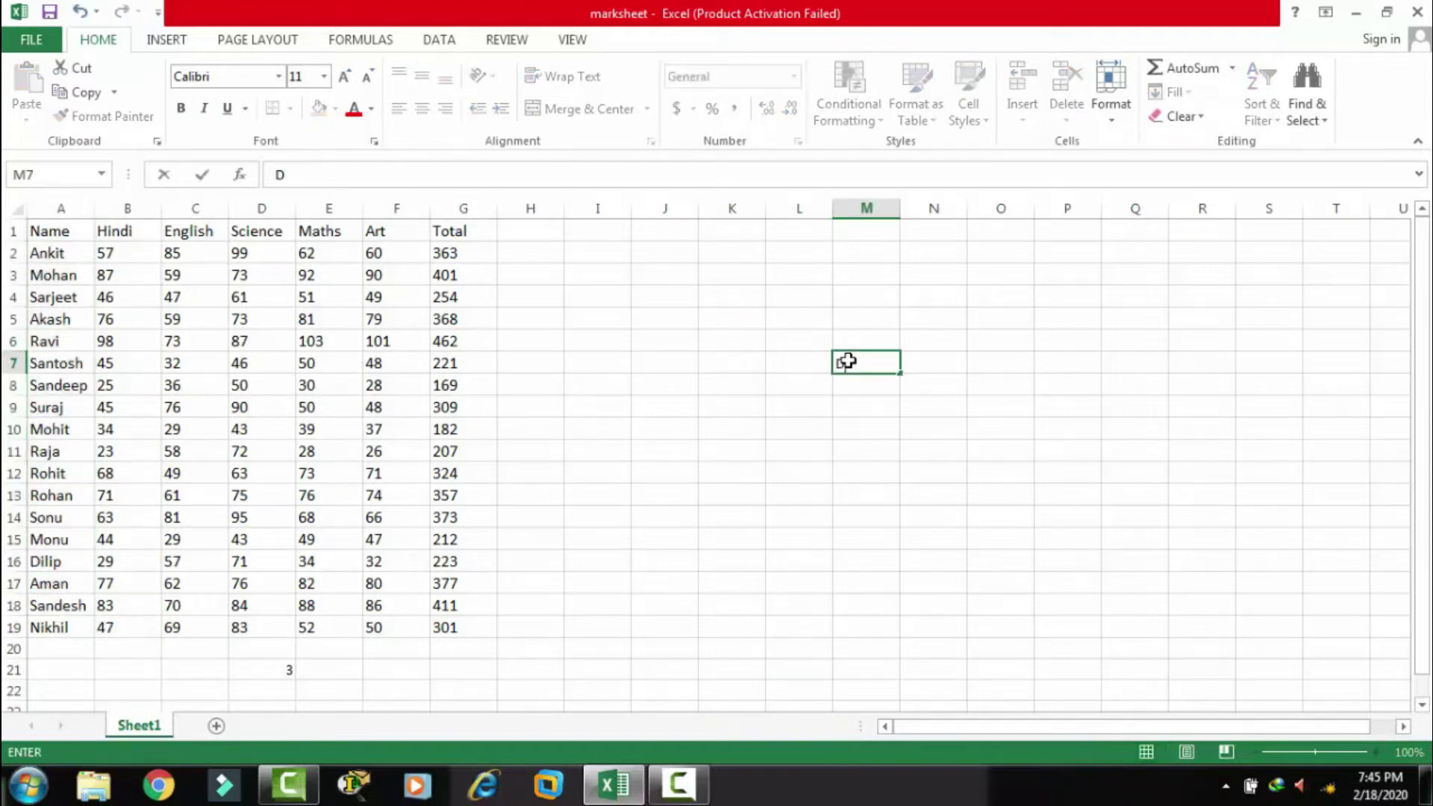
text(elhi)
click(886, 428)
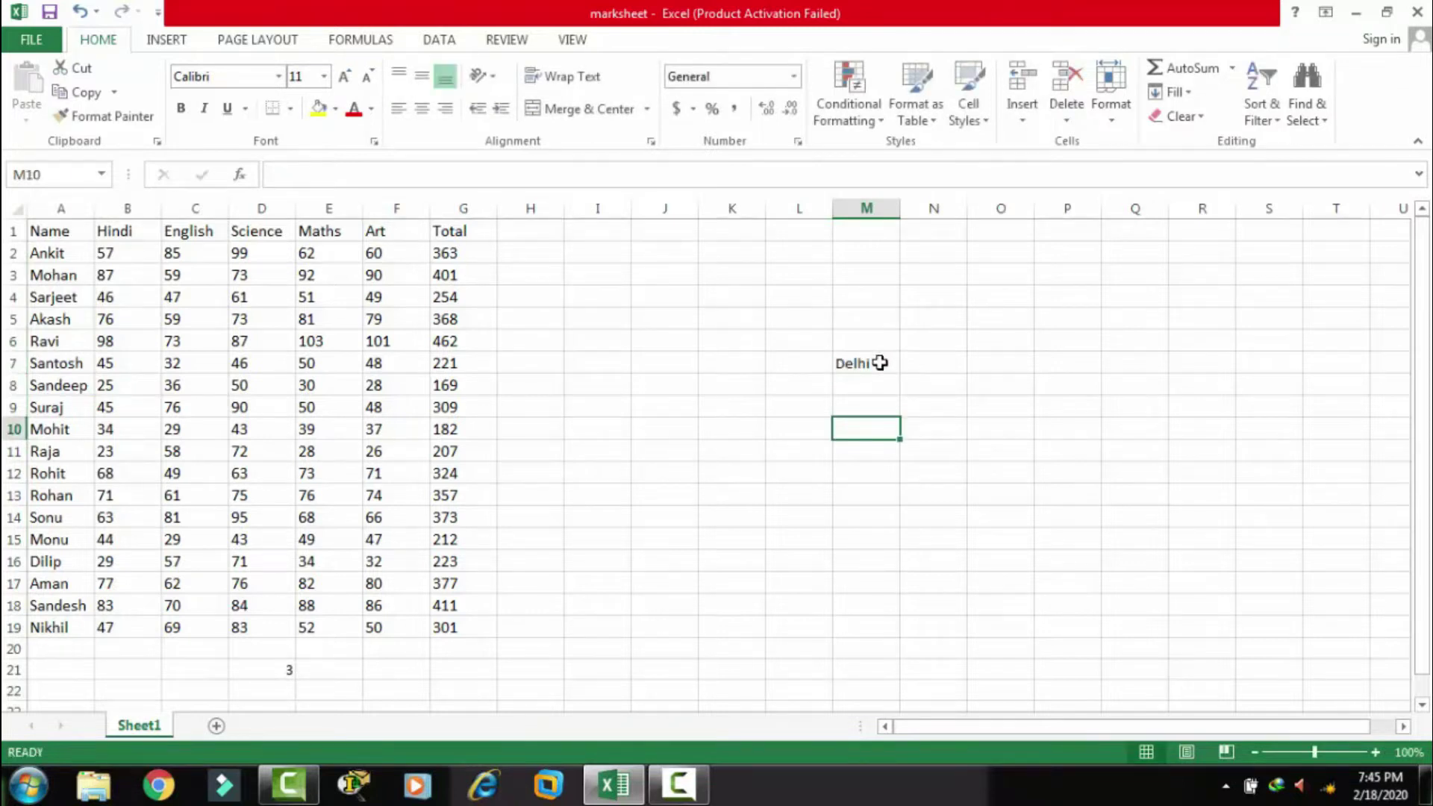
click(881, 363)
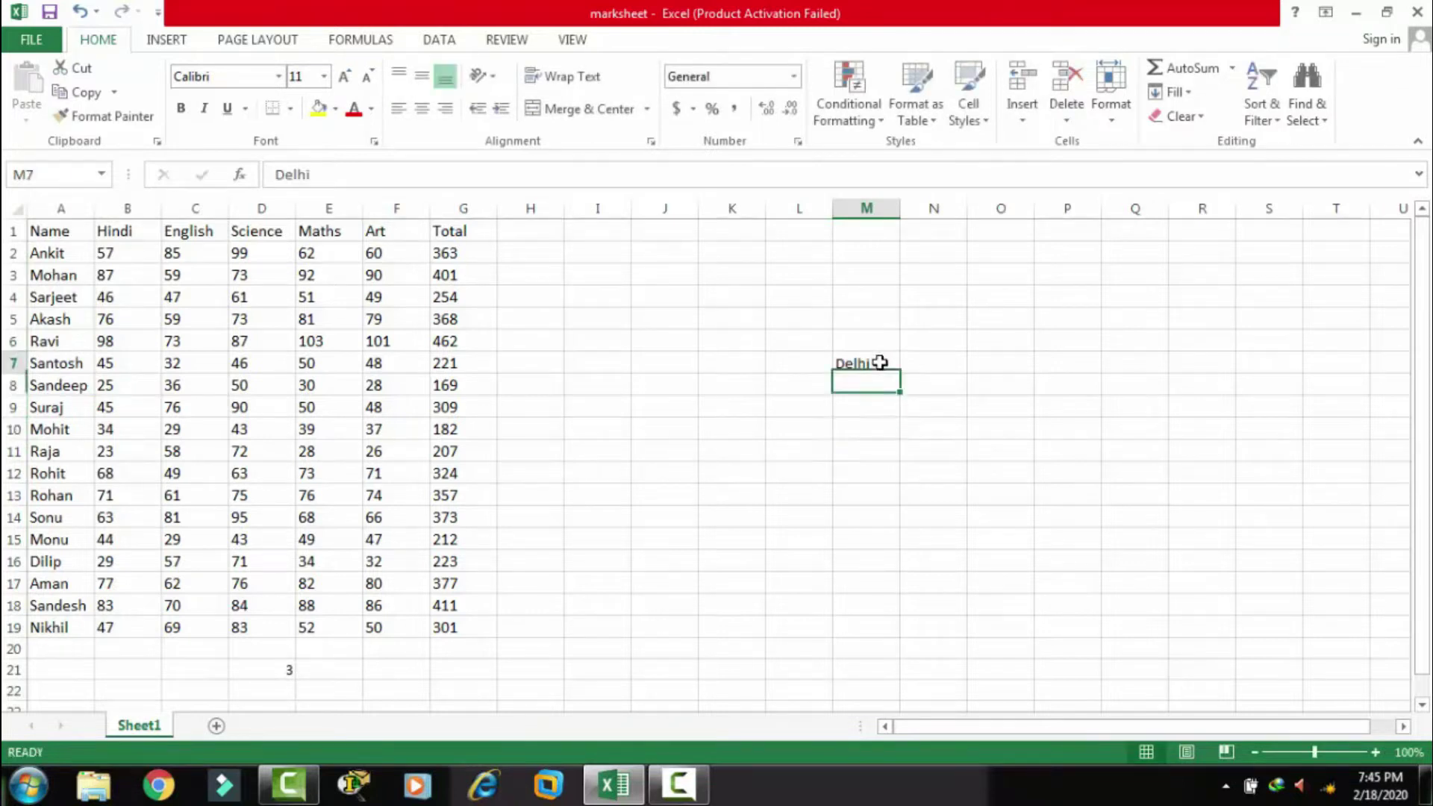
click(278, 76)
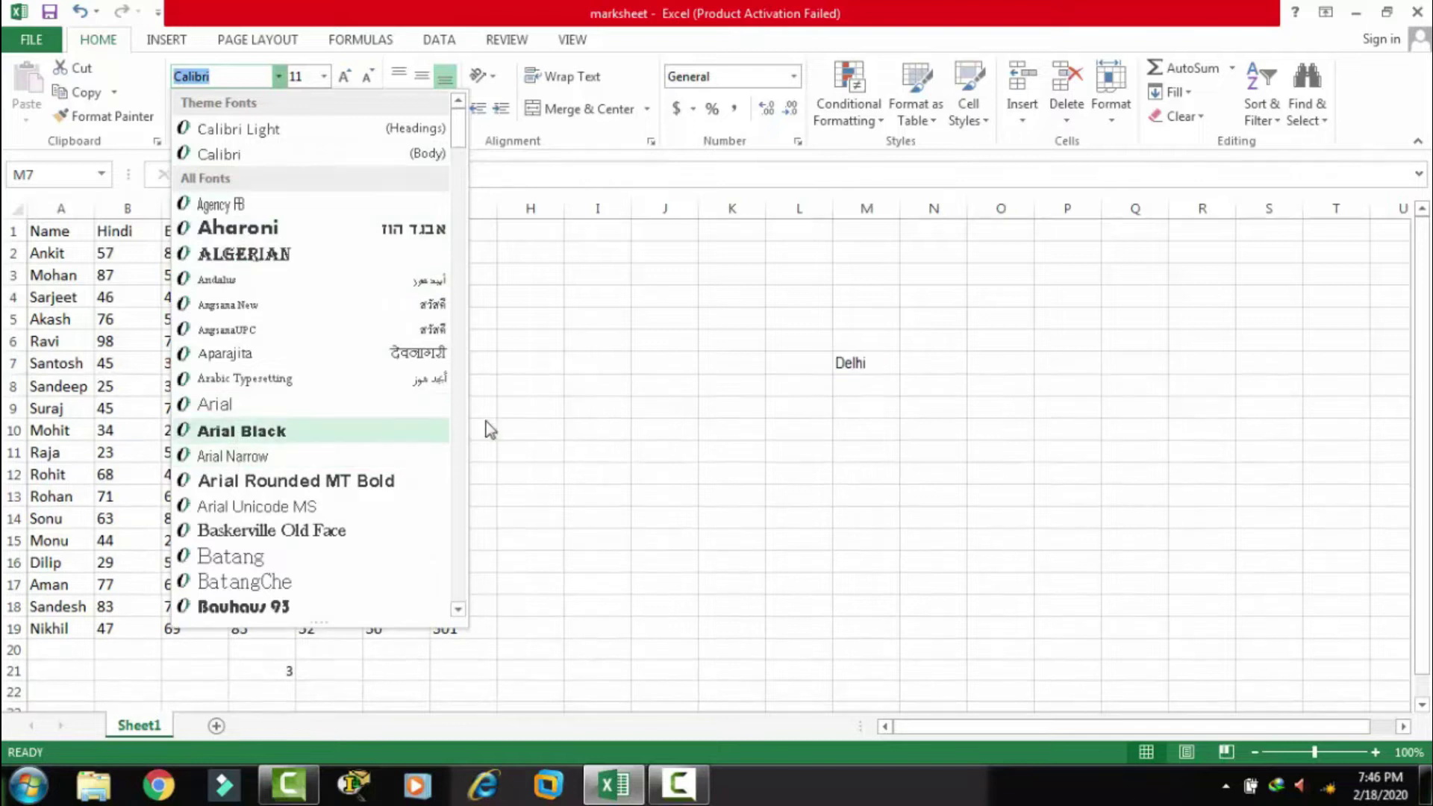
- Set Delhi's font size to 48, then enlarge it to 72 pt
click(489, 431)
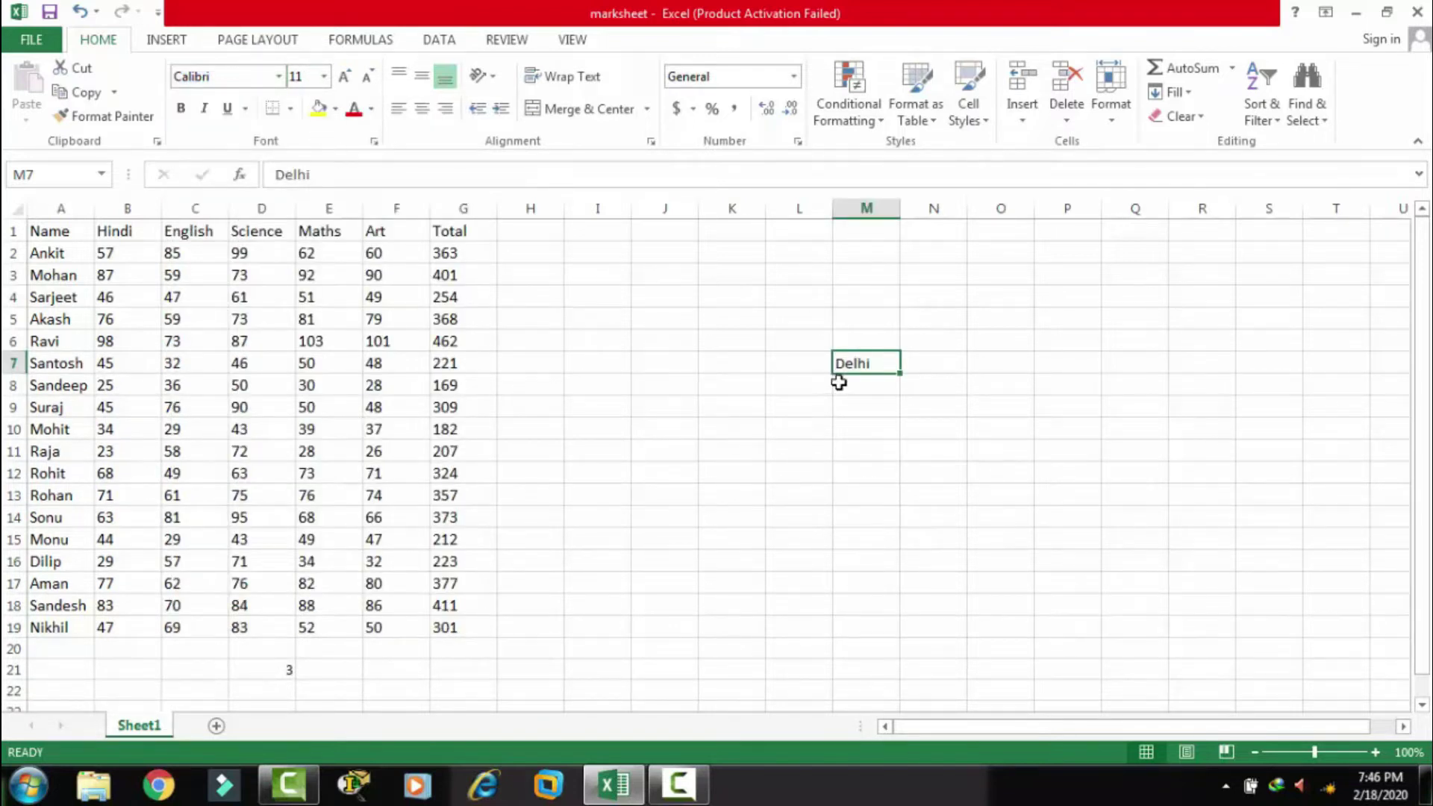
click(323, 79)
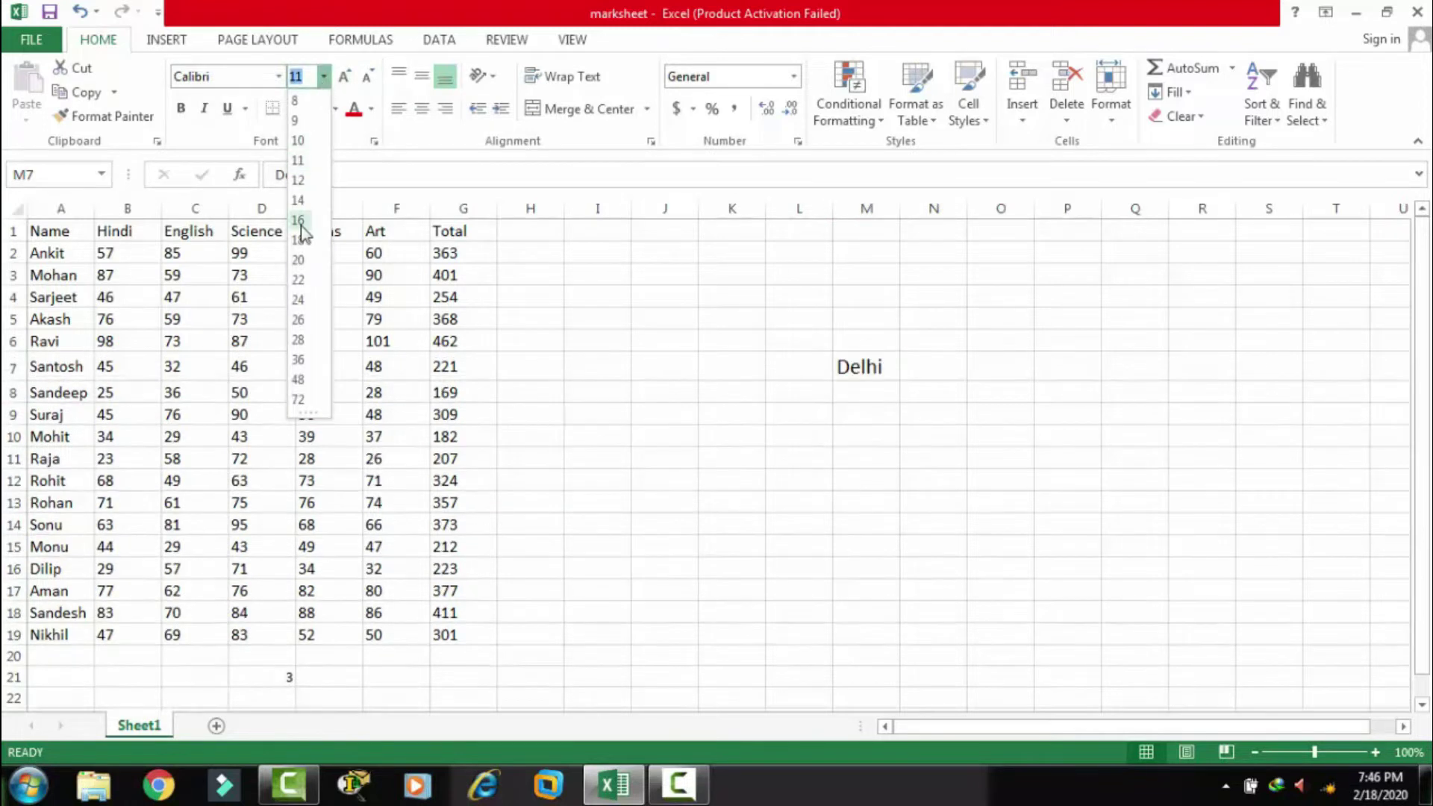
click(299, 380)
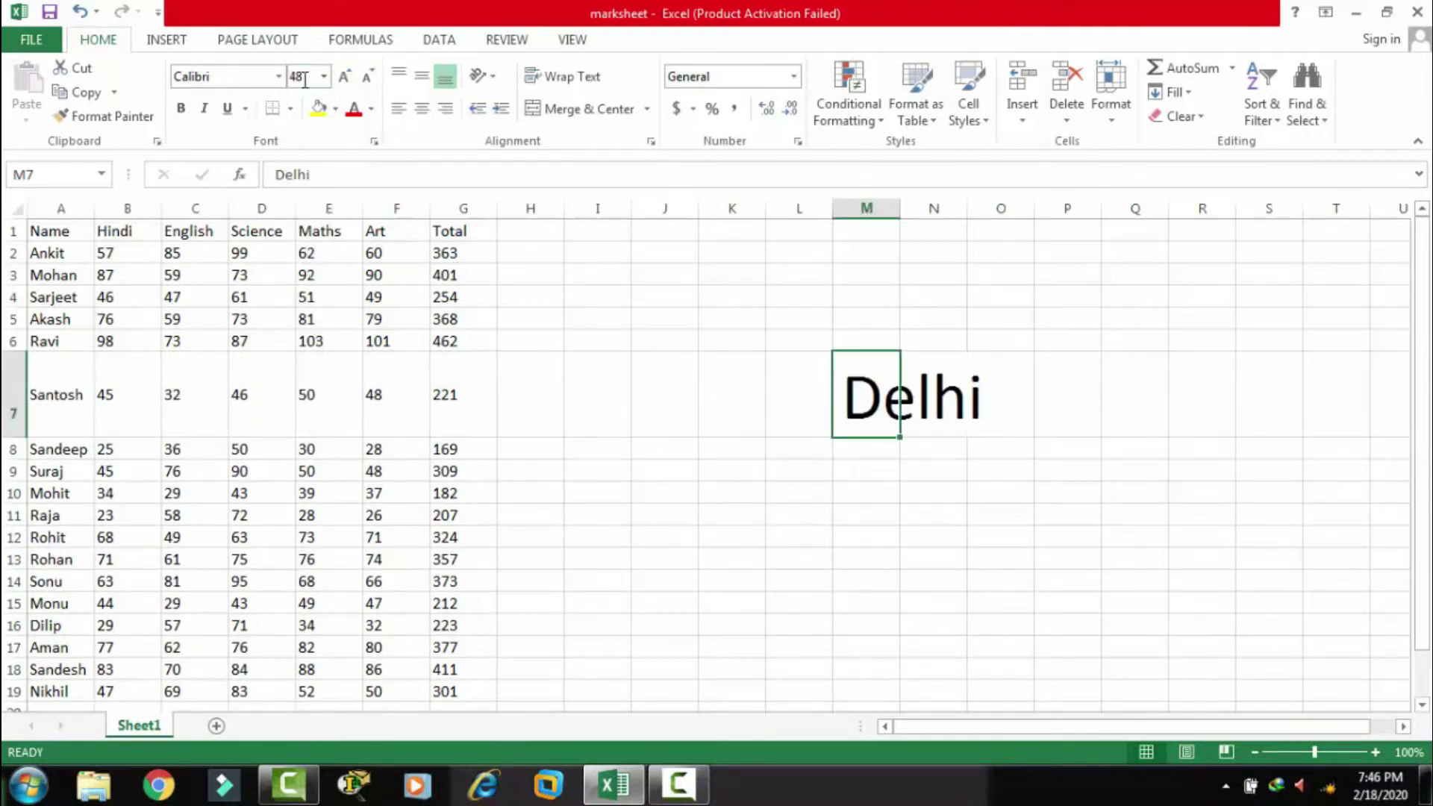
click(341, 77)
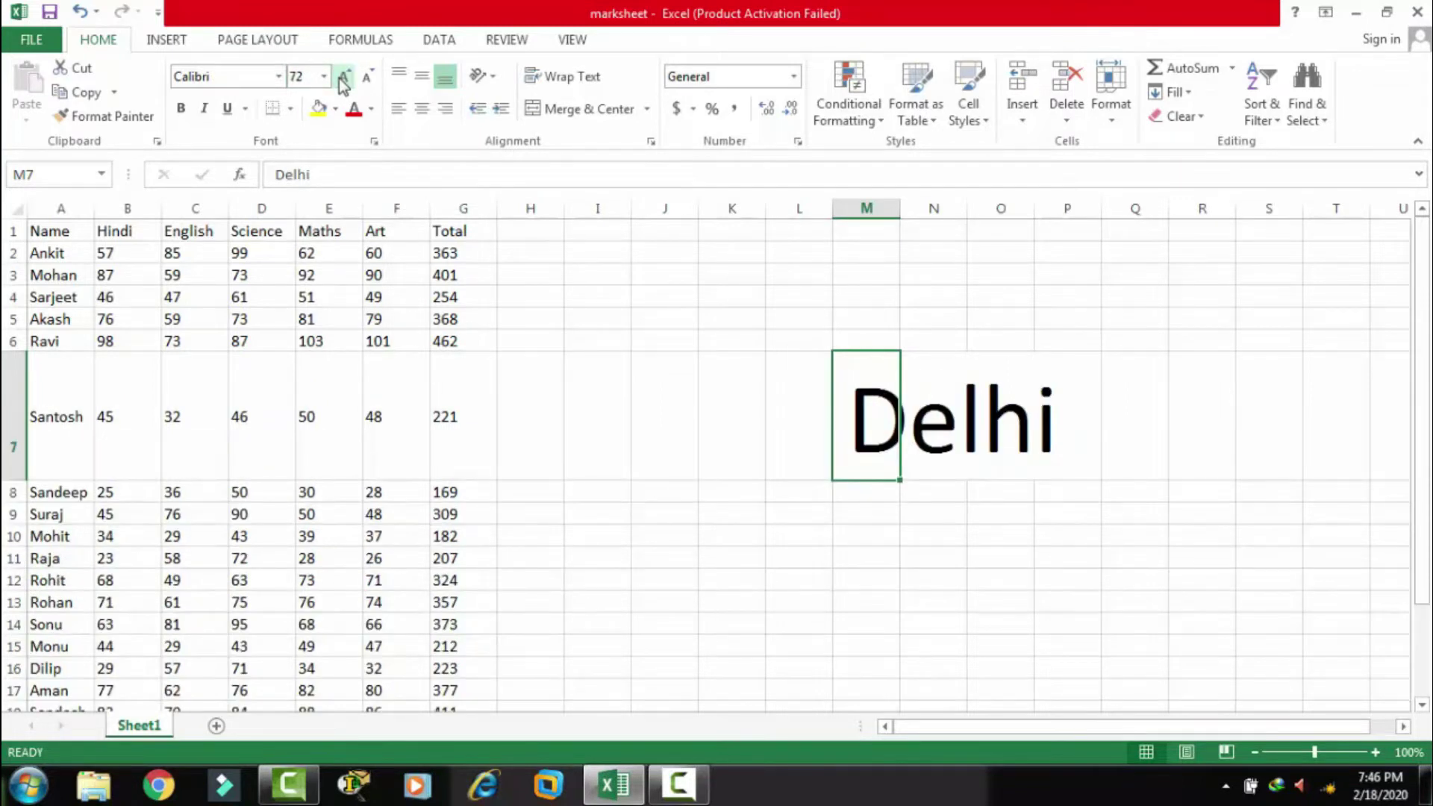
- Shrink Delhi step by step to 11 pt, then raise it to 12 pt
click(365, 77)
click(365, 78)
click(364, 77)
click(364, 78)
click(364, 78)
click(364, 78)
click(364, 78)
click(364, 78)
click(365, 78)
click(365, 79)
click(364, 79)
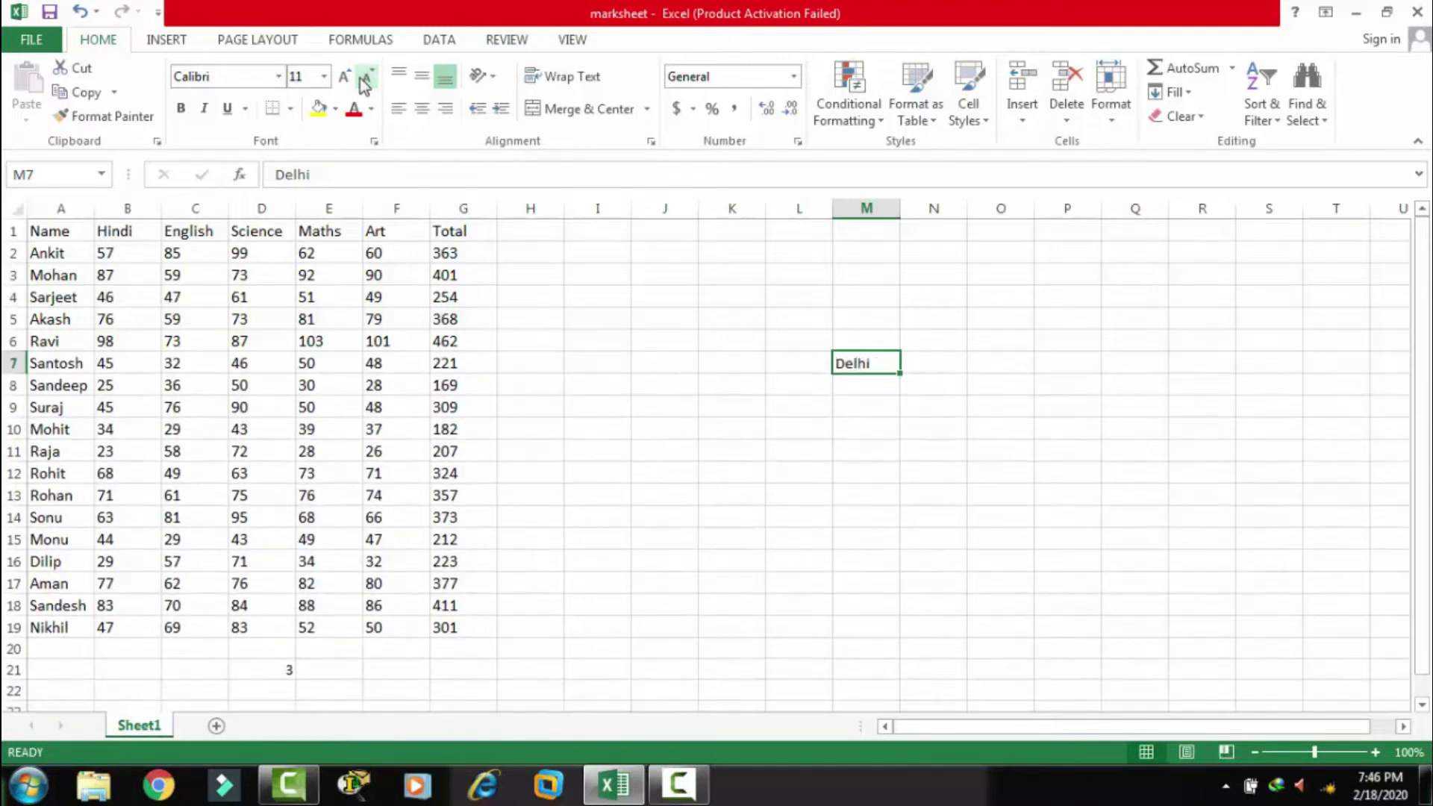
click(345, 77)
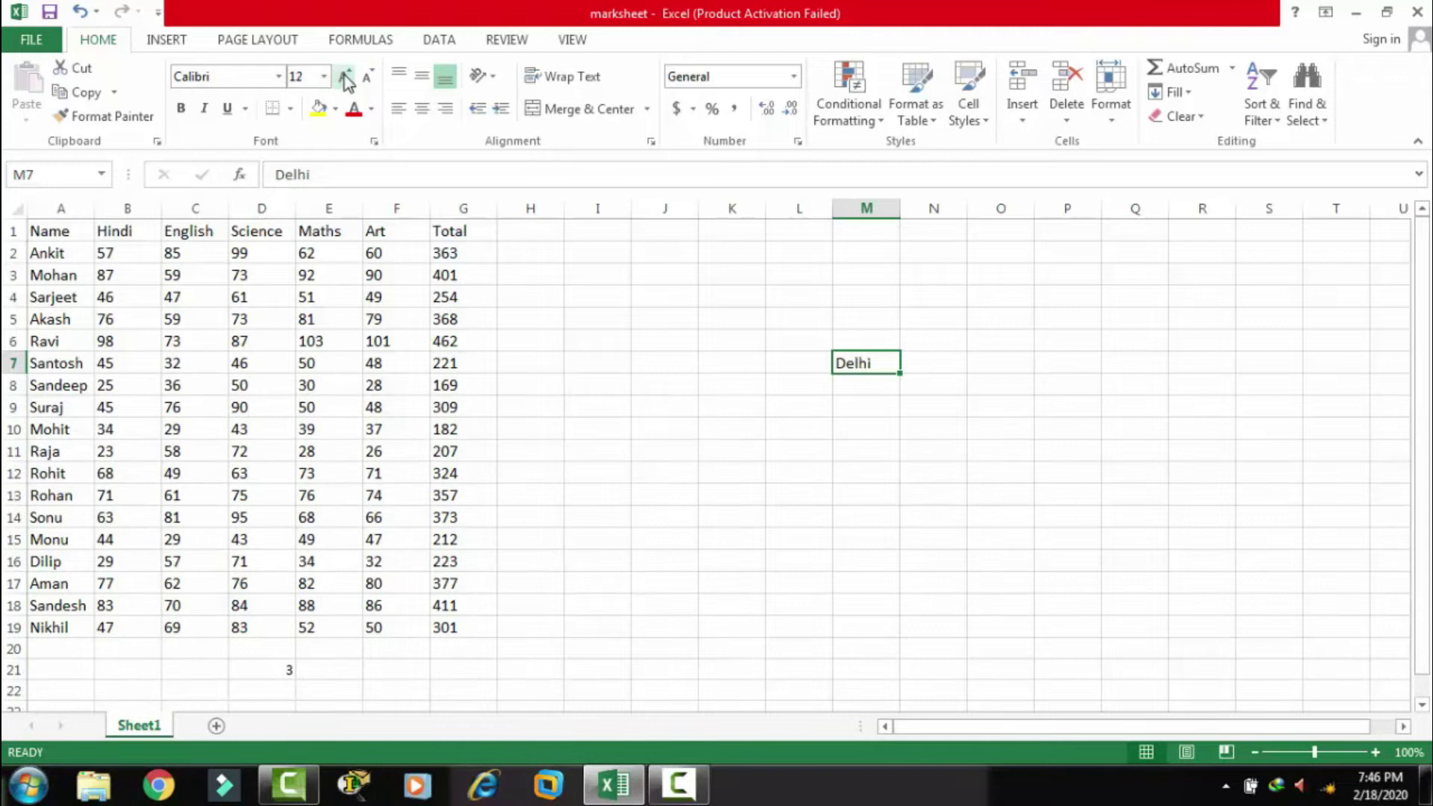
click(656, 385)
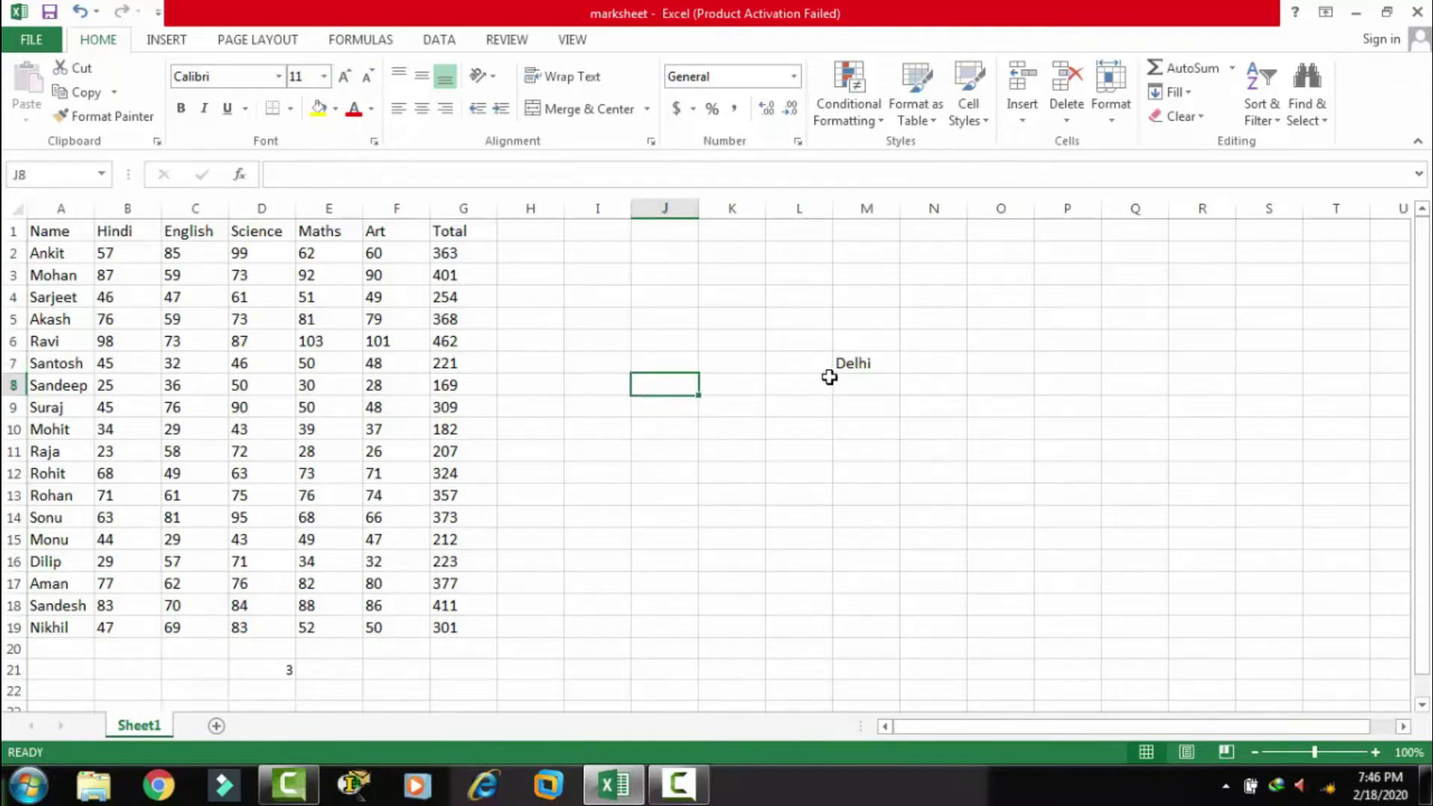
click(864, 365)
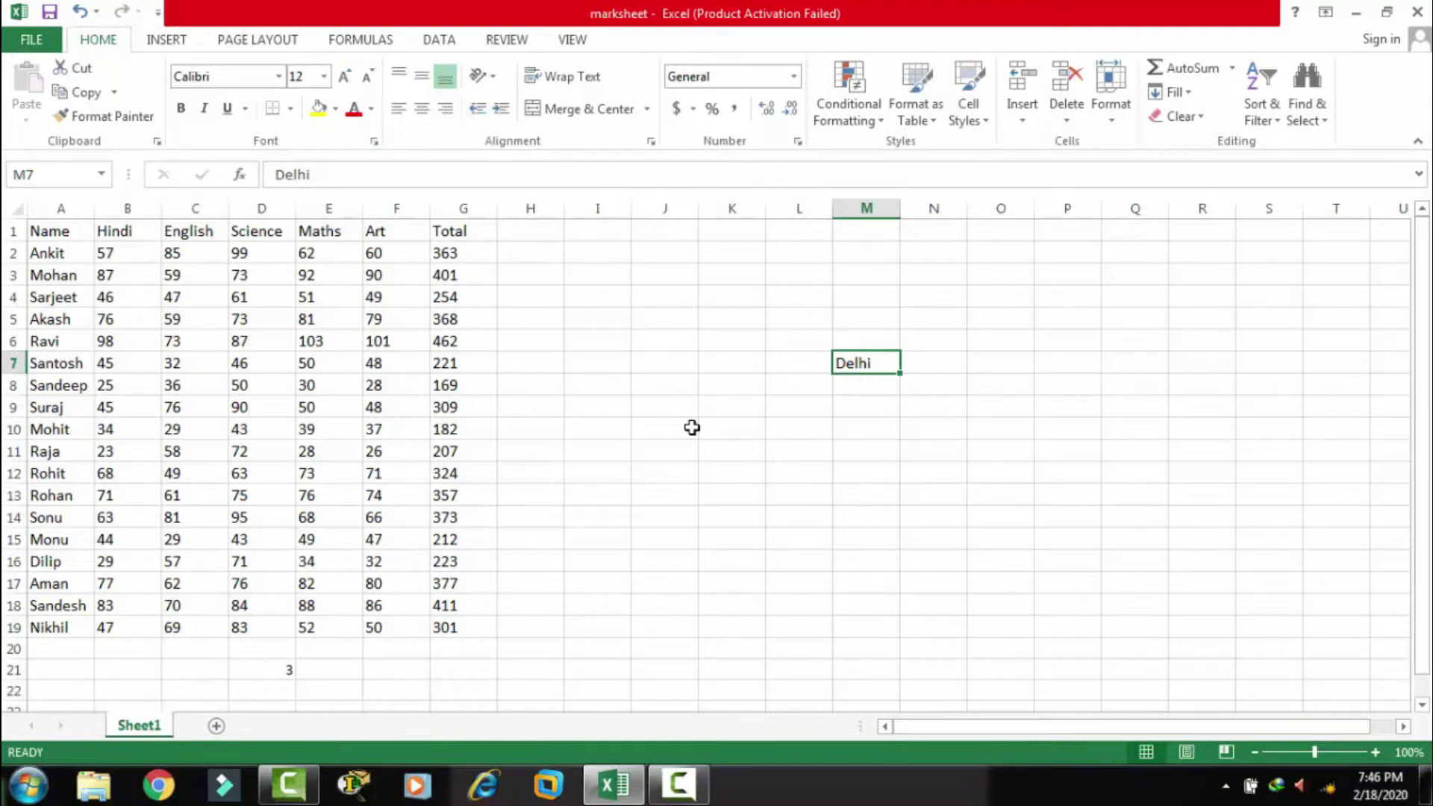
- Try bold on Delhi and remove it, then enlarge Delhi to 16 pt
click(182, 115)
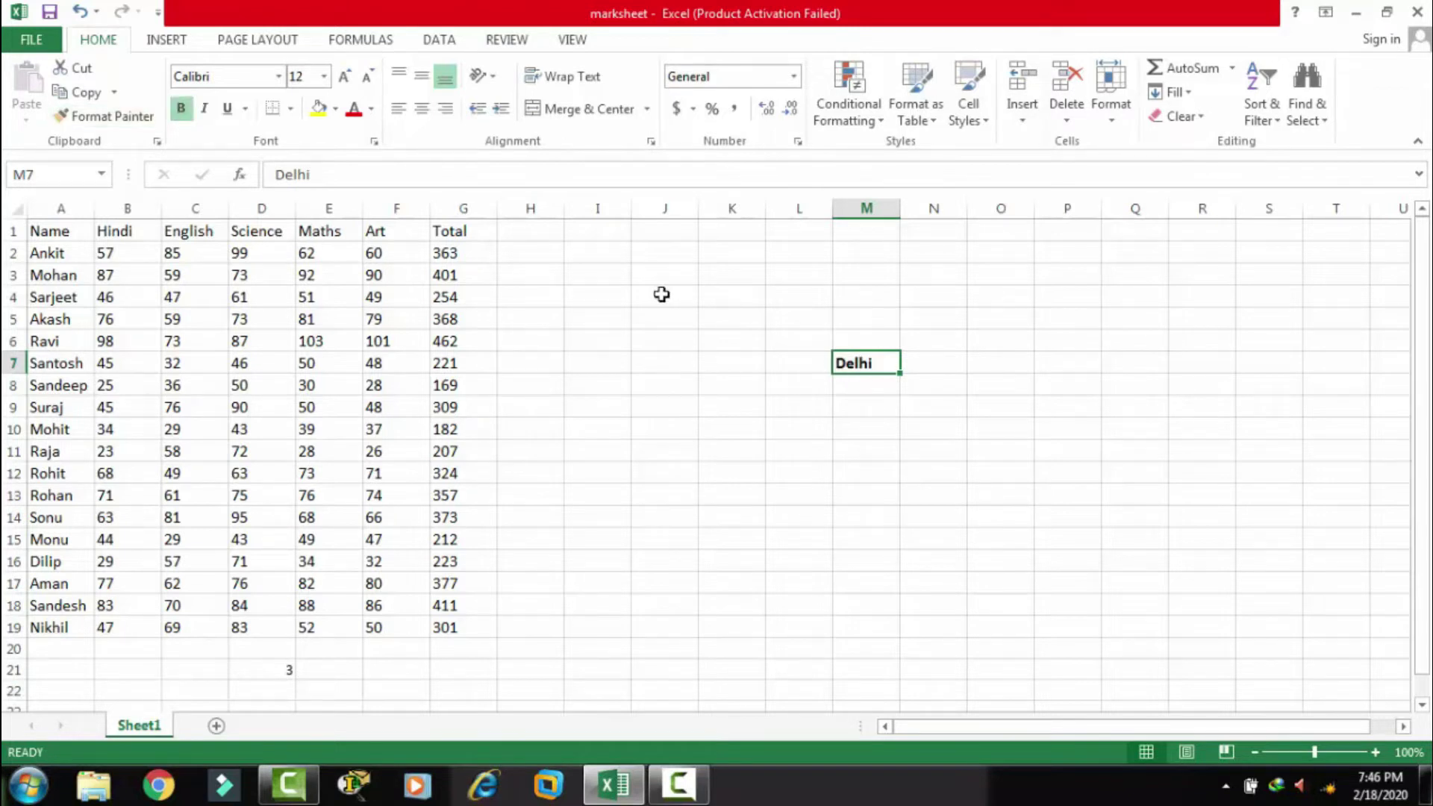
click(181, 113)
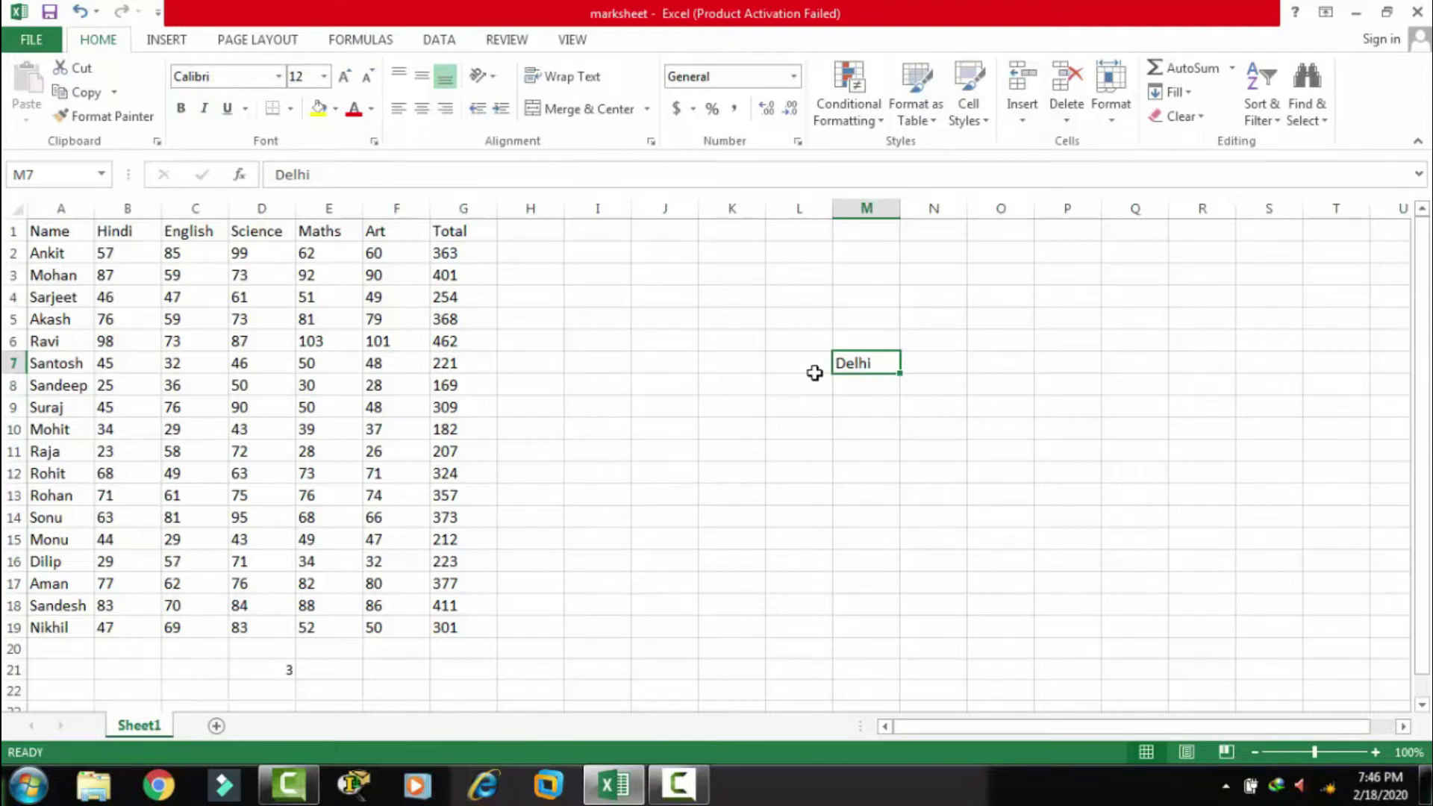
click(346, 78)
click(346, 78)
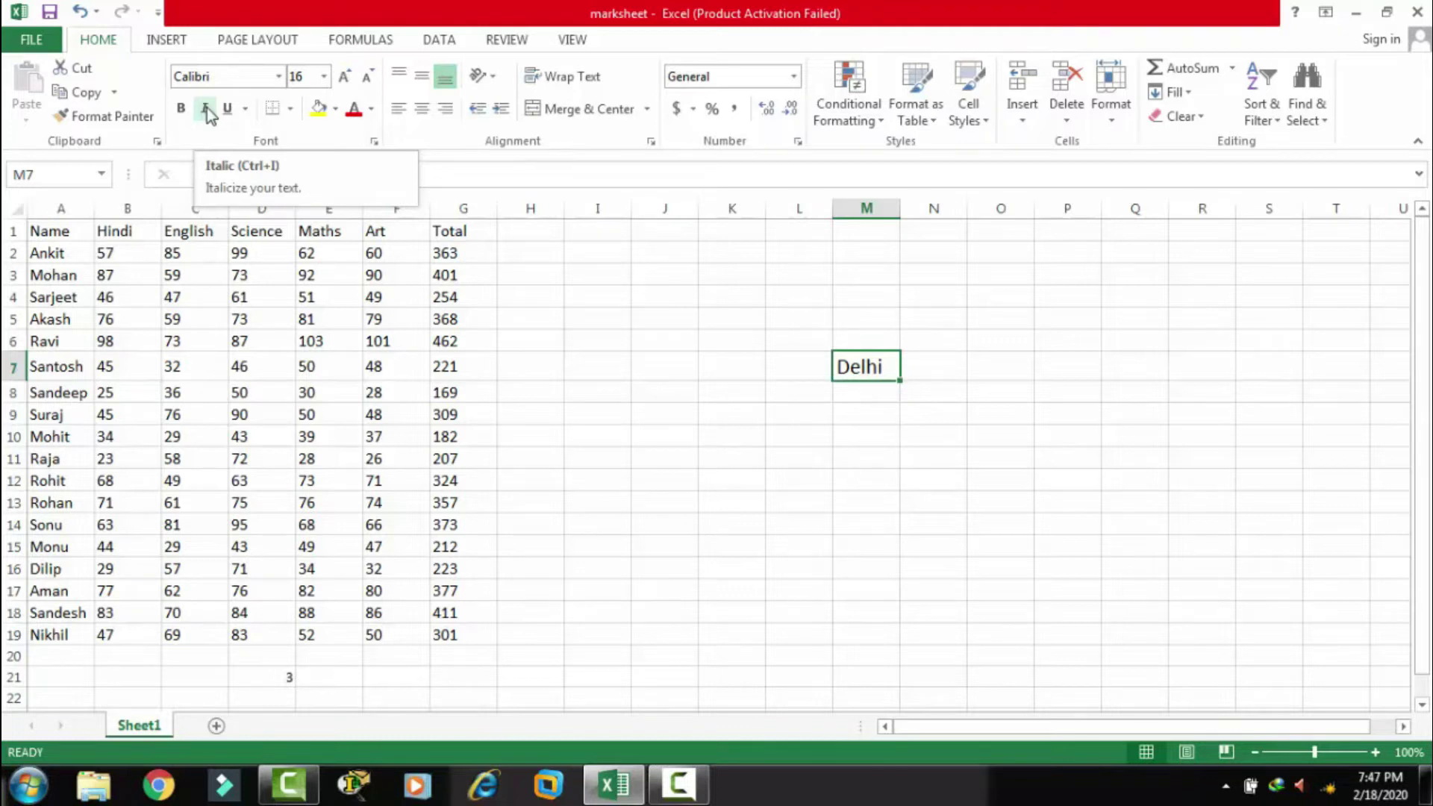
- Toggle italic on Delhi and leave it upright, not italic
click(206, 109)
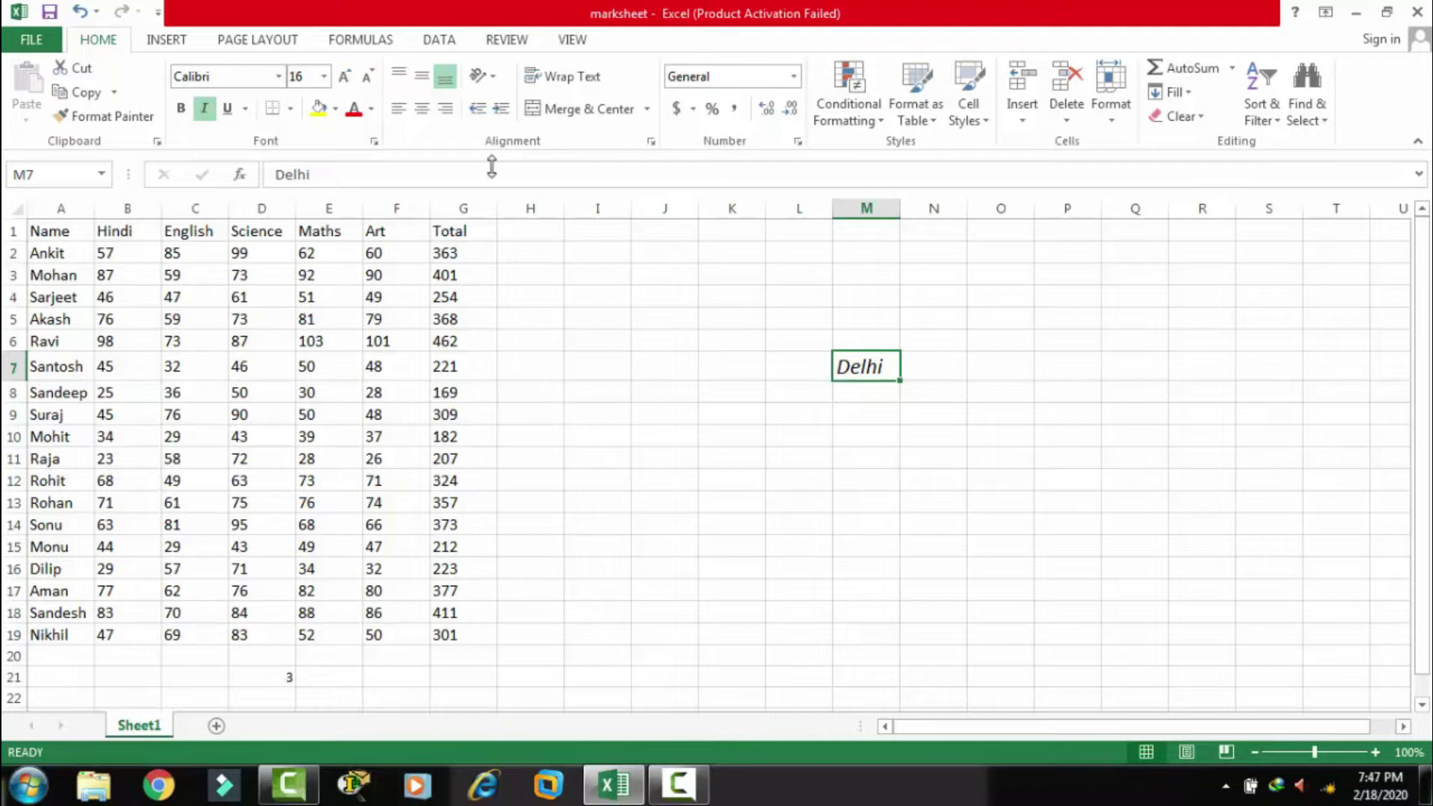
click(203, 111)
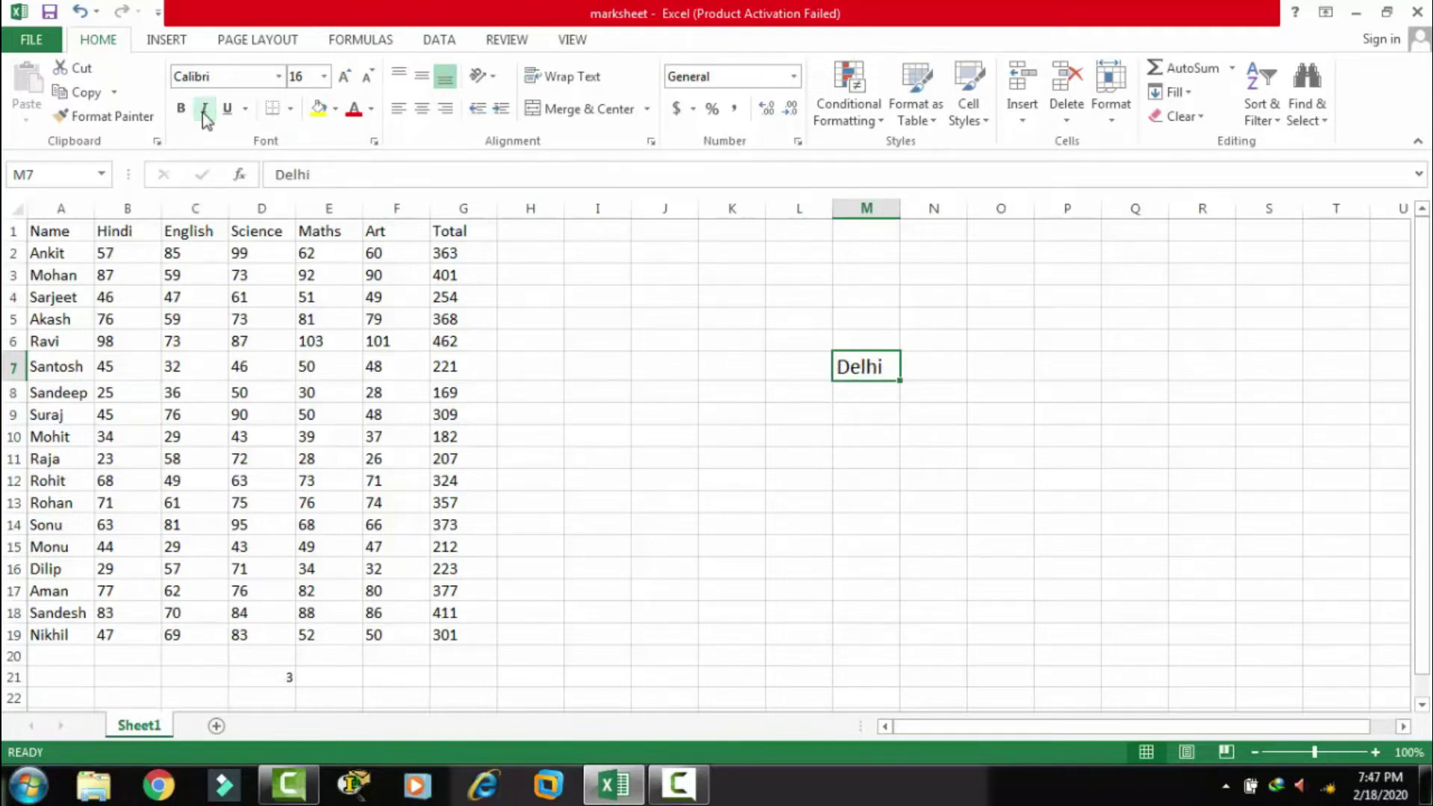
click(205, 112)
click(203, 114)
click(799, 415)
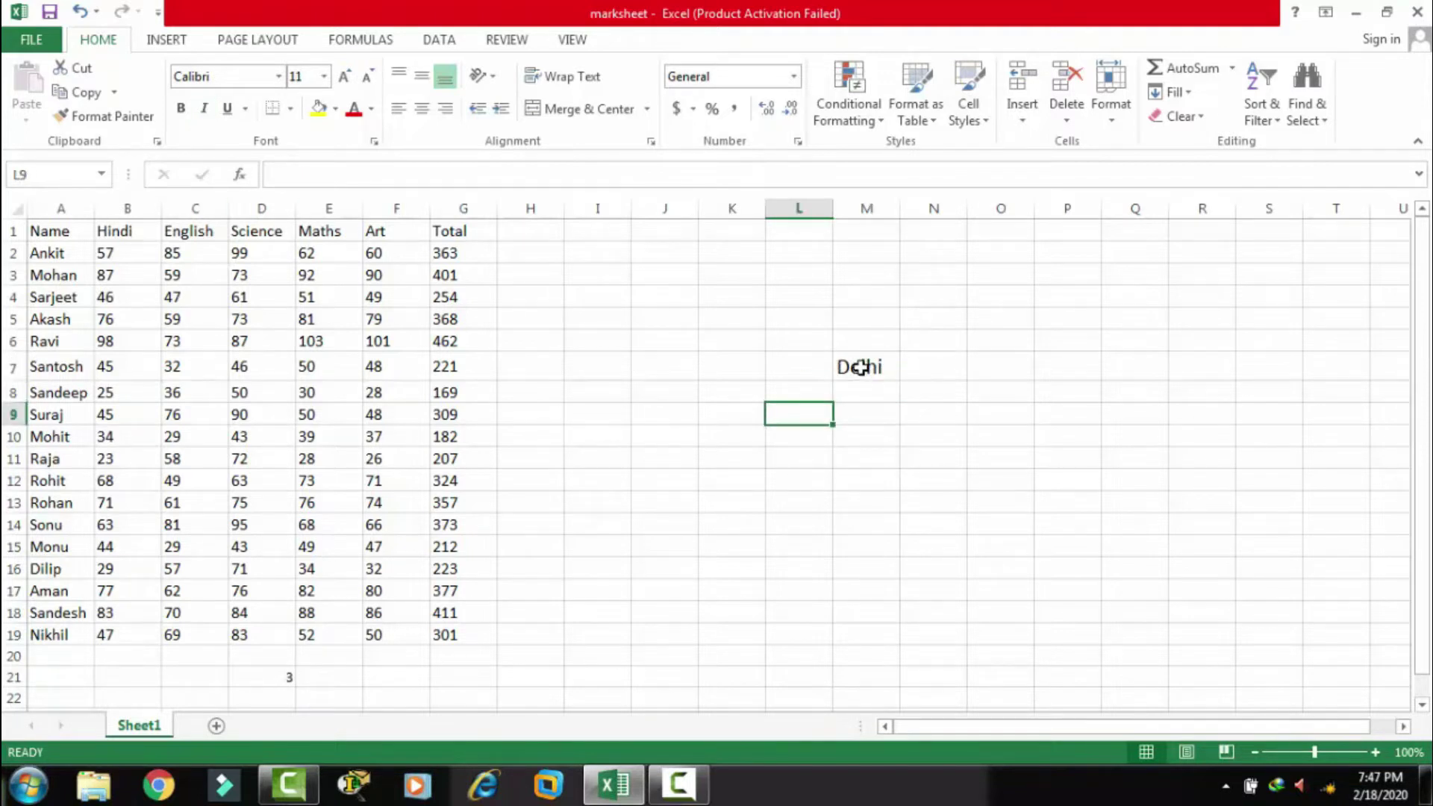
click(861, 367)
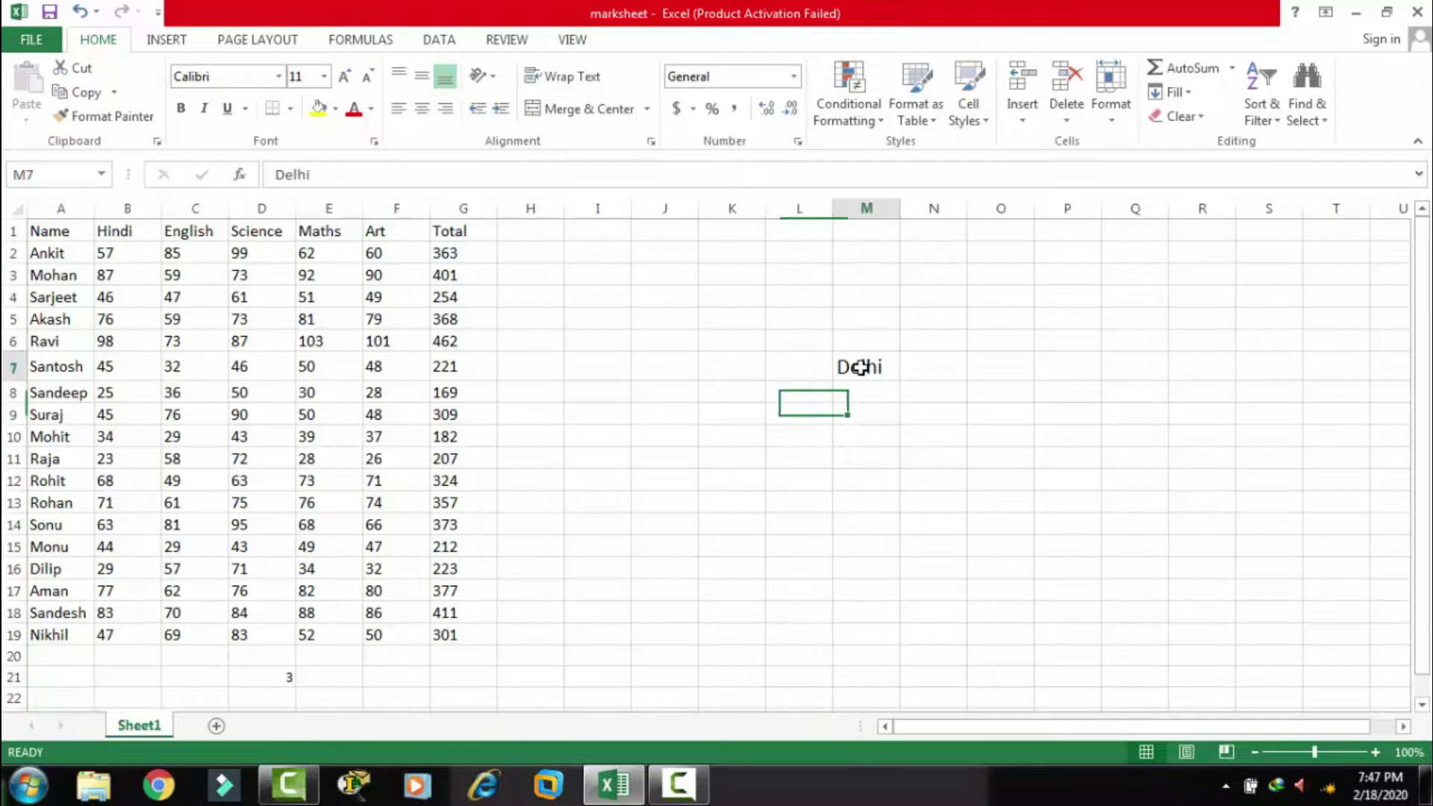
click(229, 109)
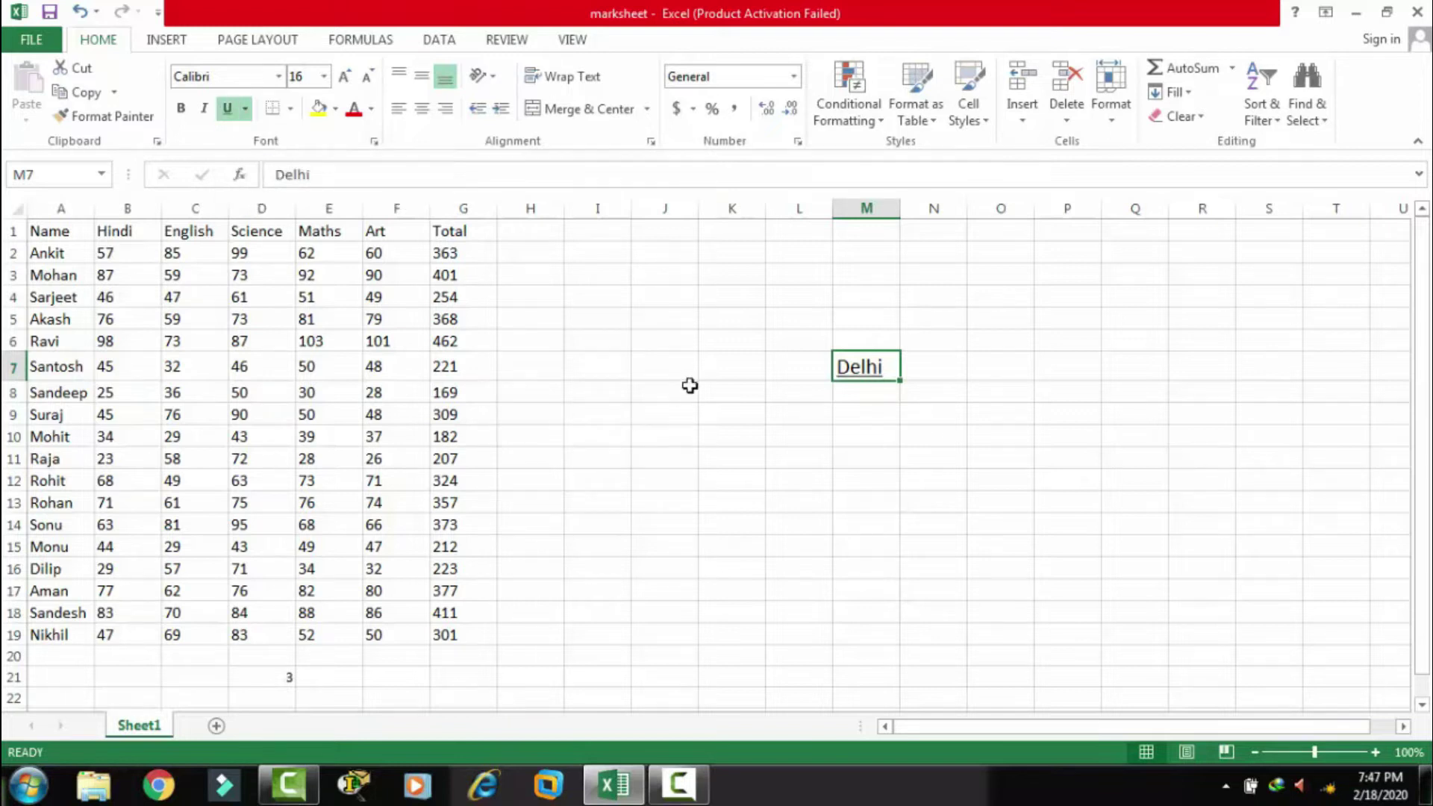
click(246, 109)
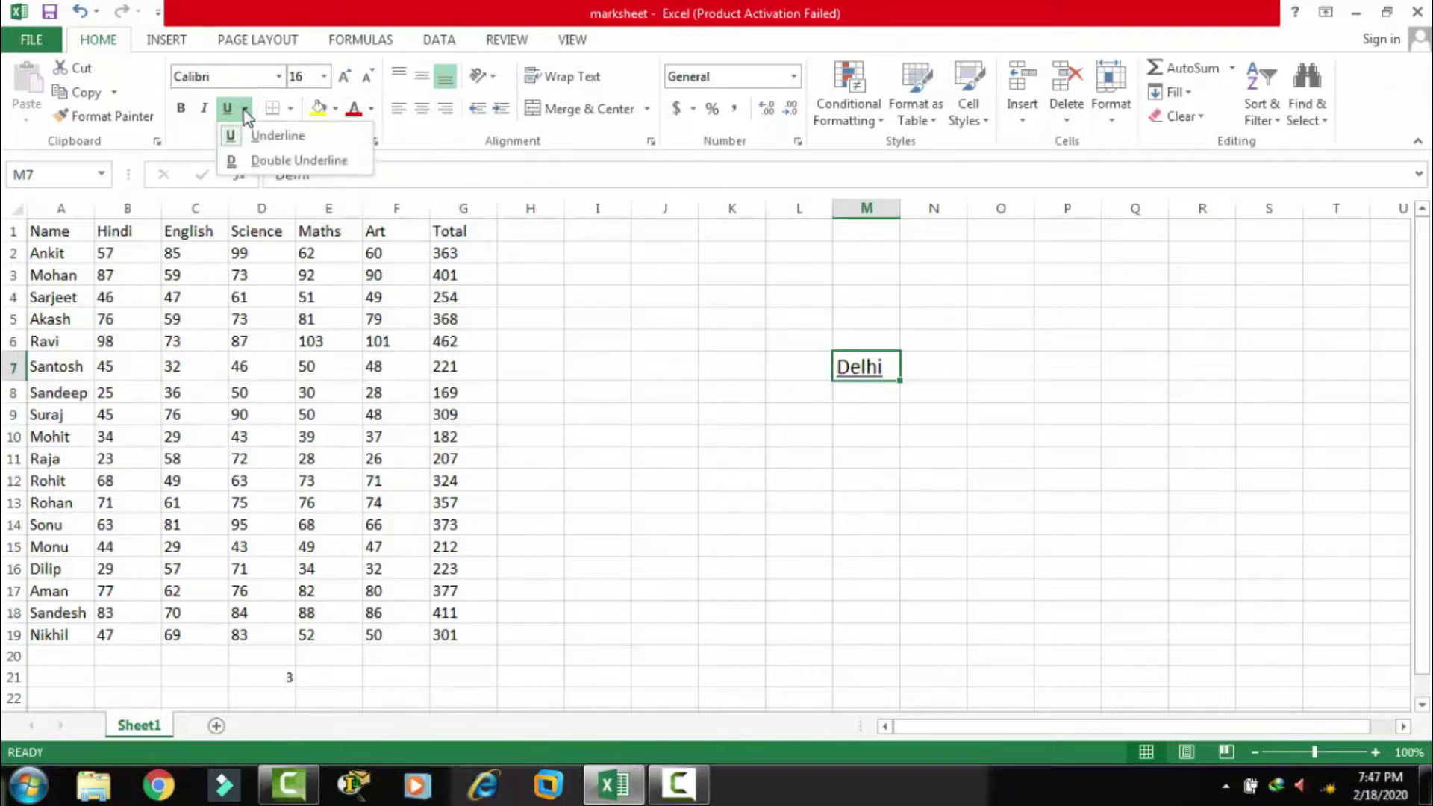
click(261, 161)
click(715, 389)
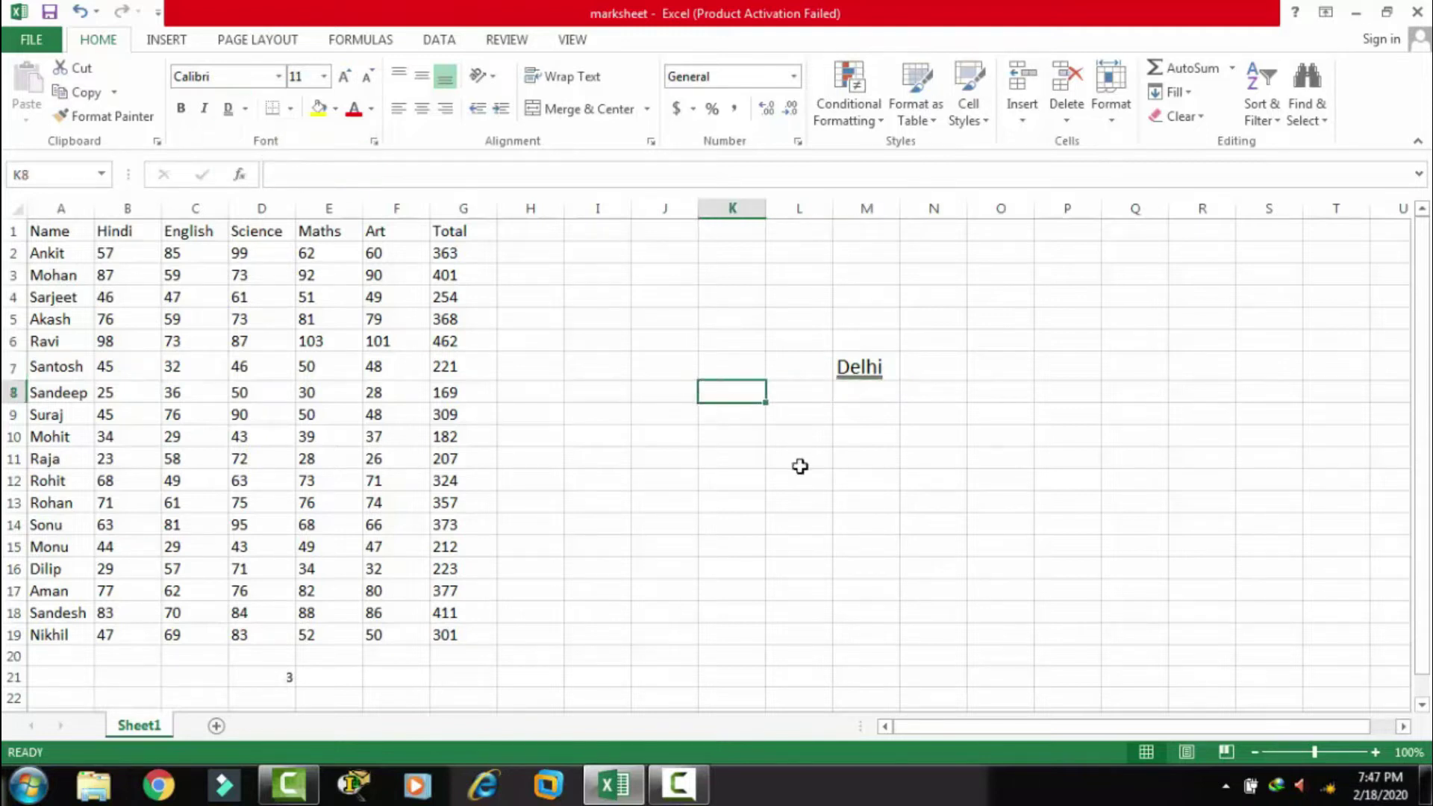
click(852, 371)
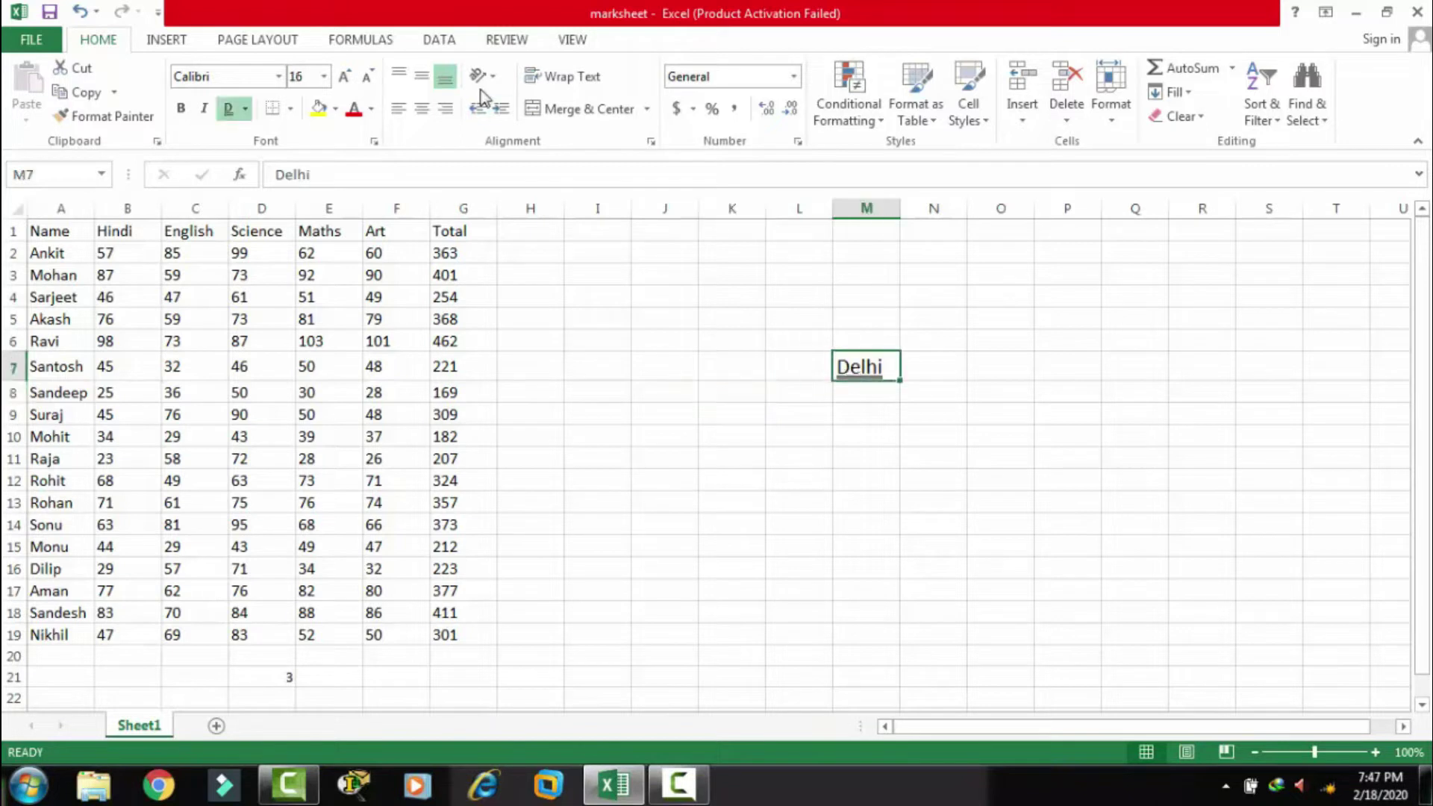
click(228, 110)
click(614, 433)
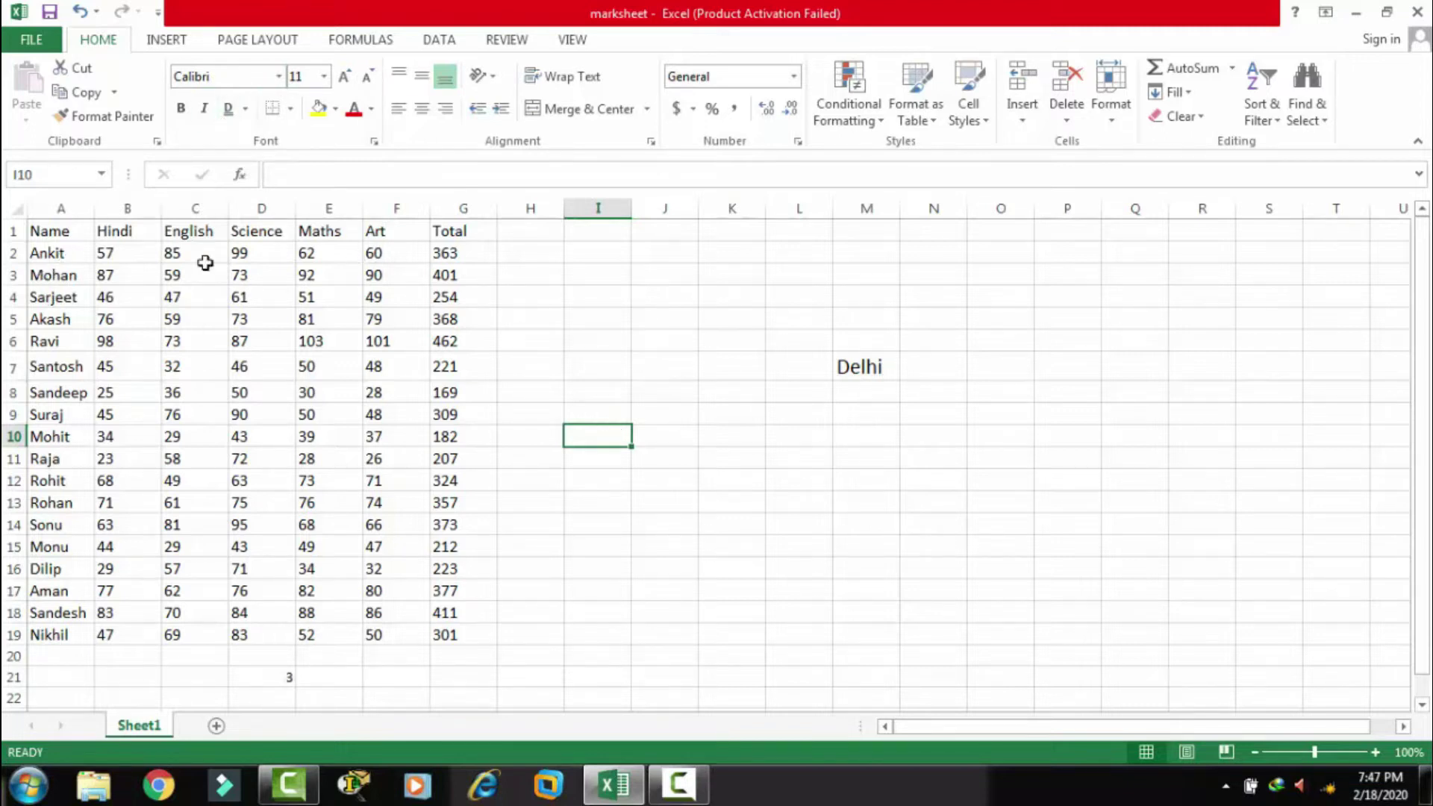
click(842, 373)
- Delete Delhi from M7 and select the marksheet table A1:G19
key(Delete)
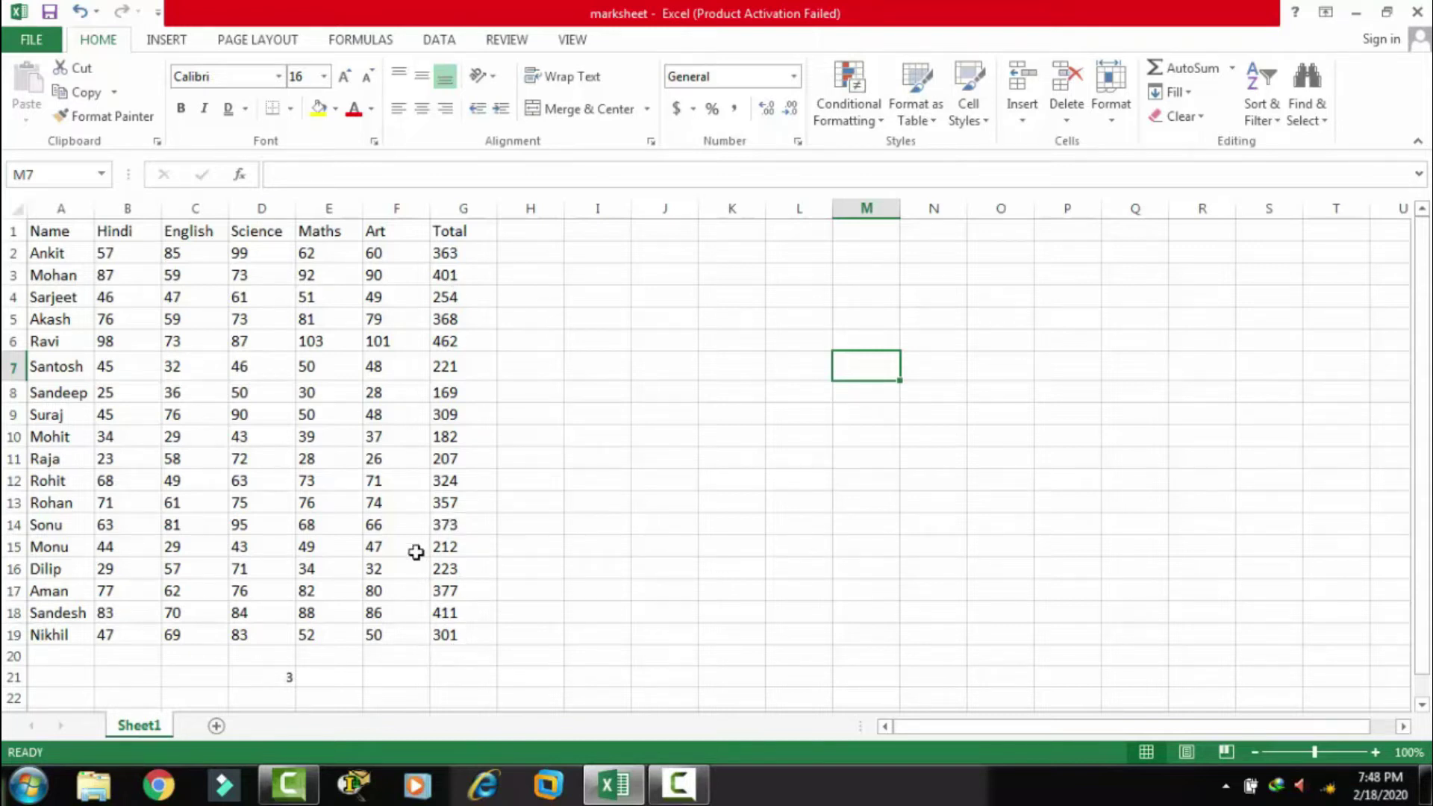
mouse_move(53, 230)
mouse_down()
mouse_move(349, 268)
mouse_move(437, 579)
mouse_up()
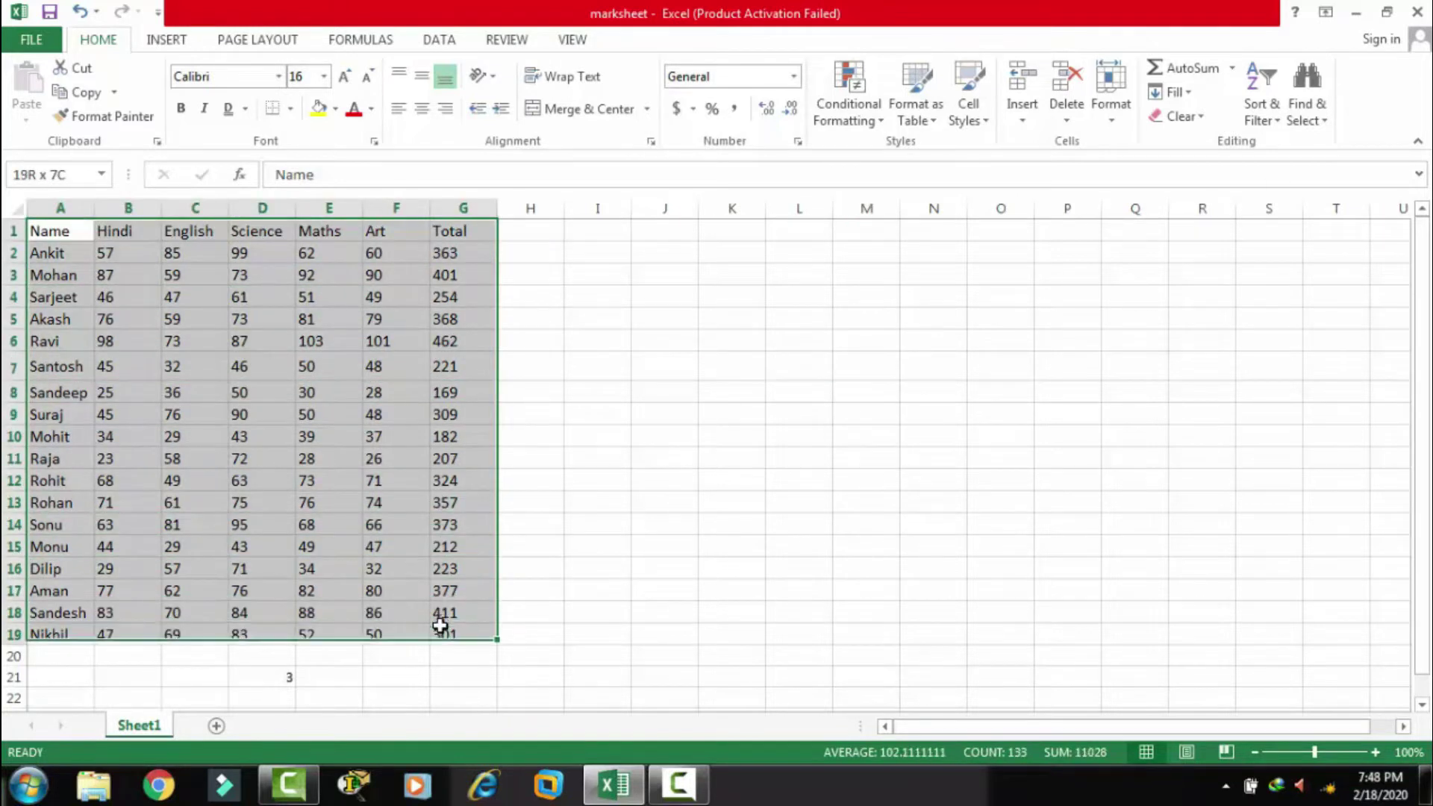
drag(438, 579, 440, 627)
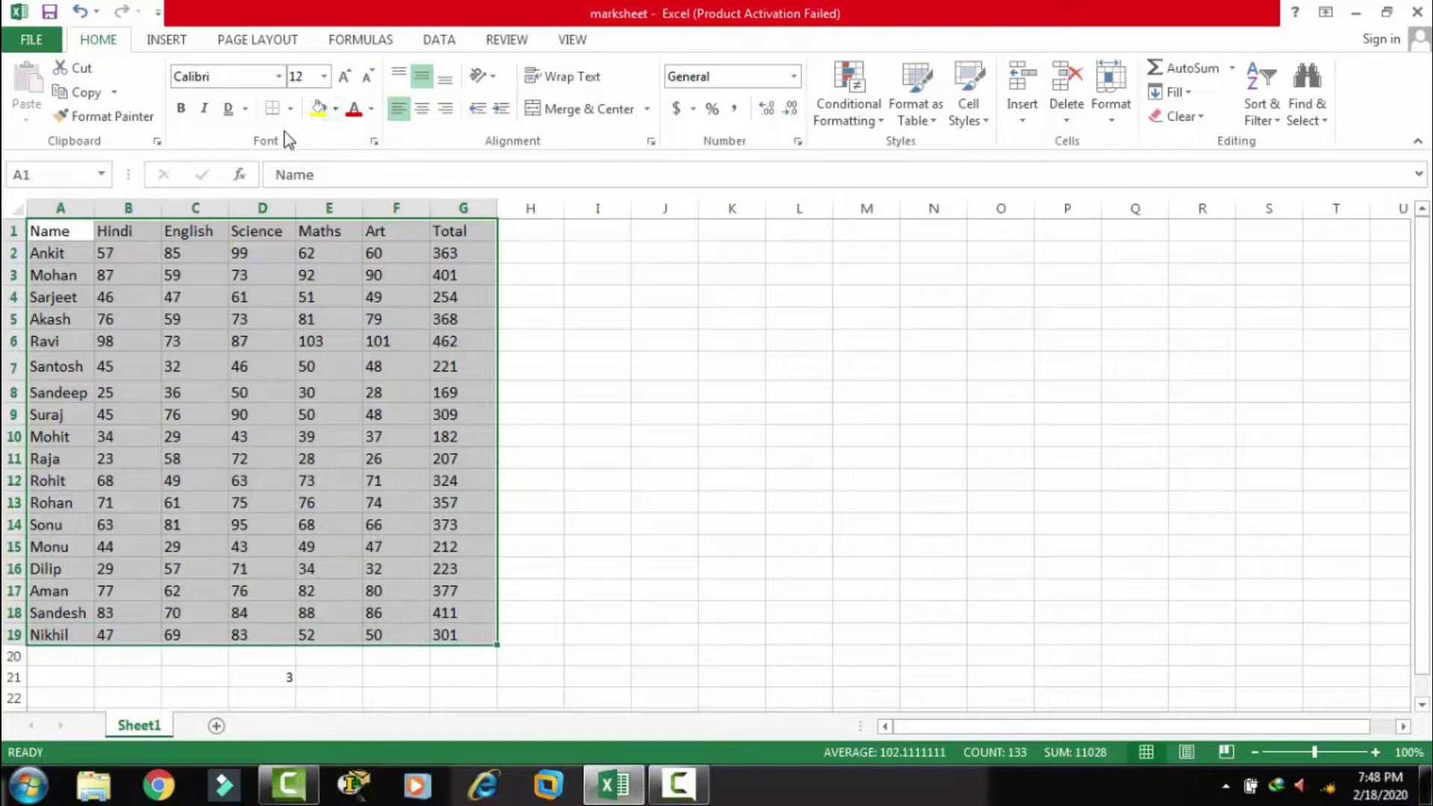
- Apply All Borders to every cell of the selected table A1:G19
click(290, 112)
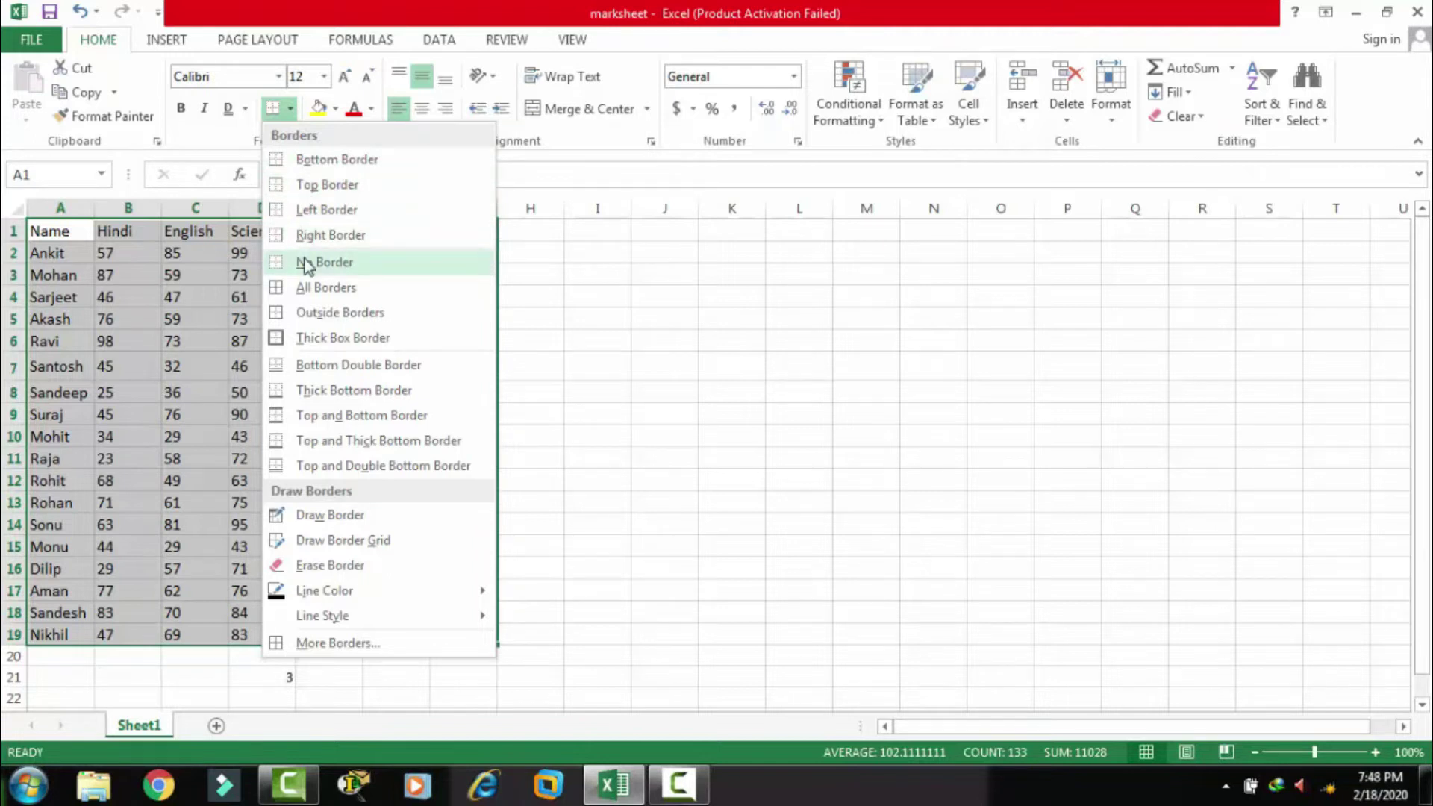
click(307, 287)
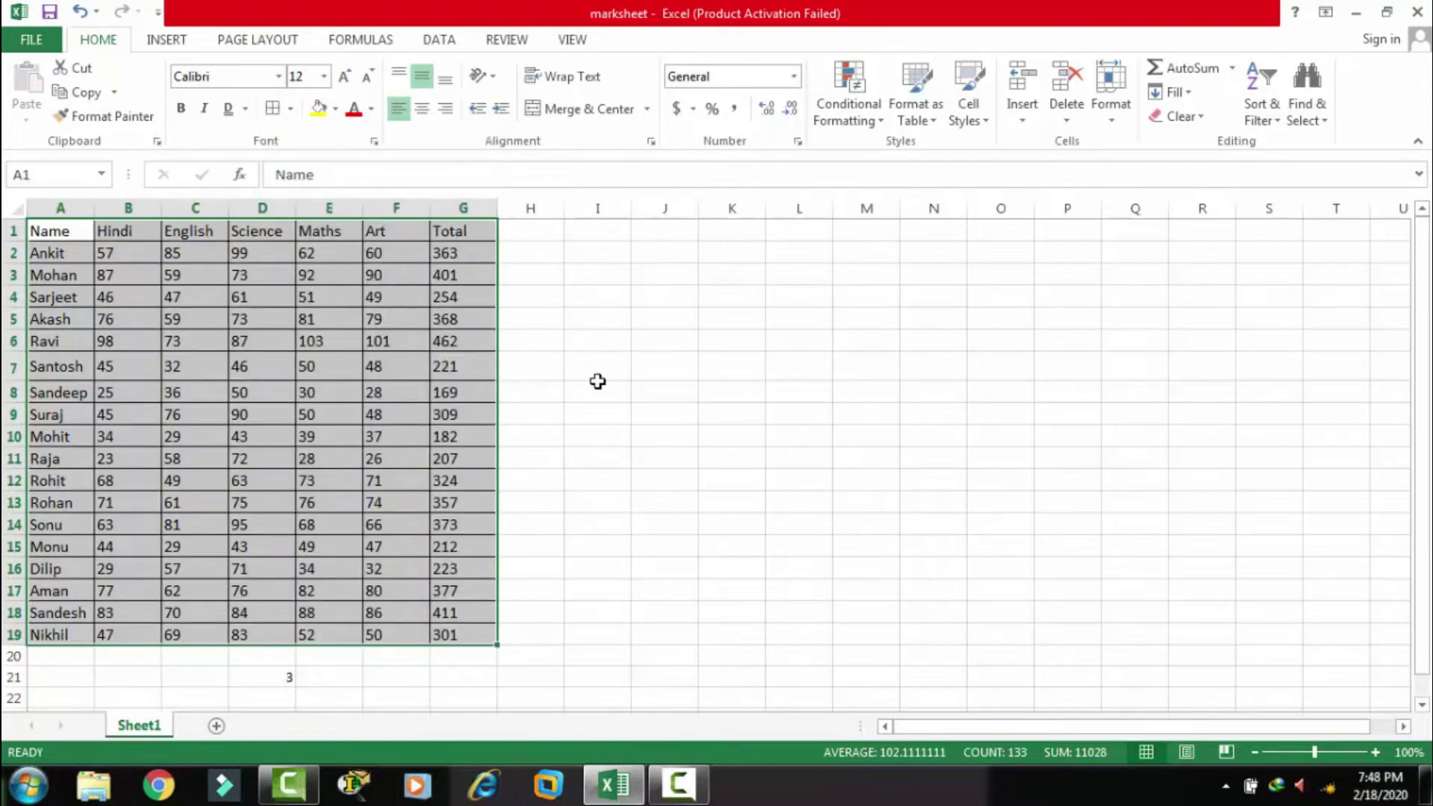
click(596, 385)
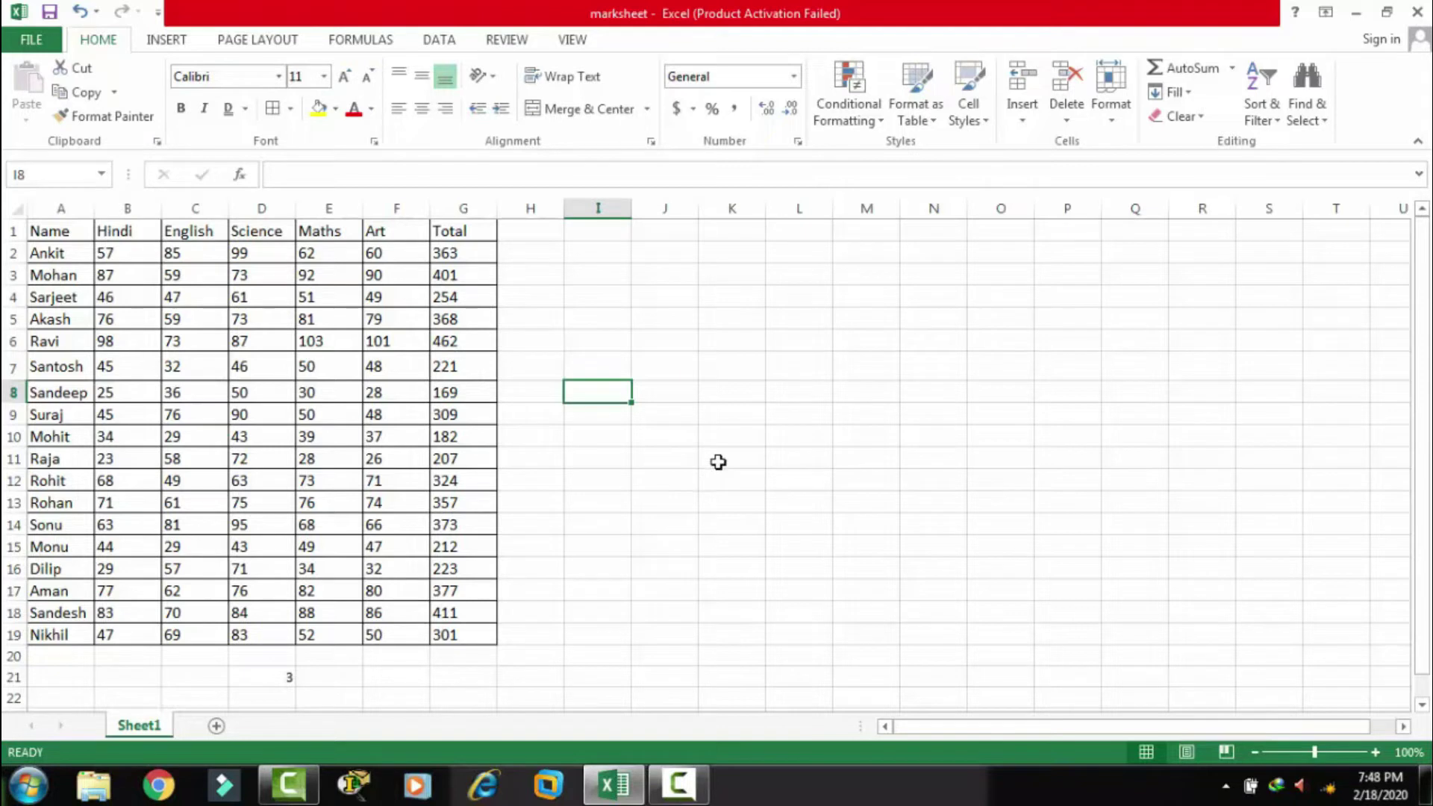
click(734, 369)
text(Delhi)
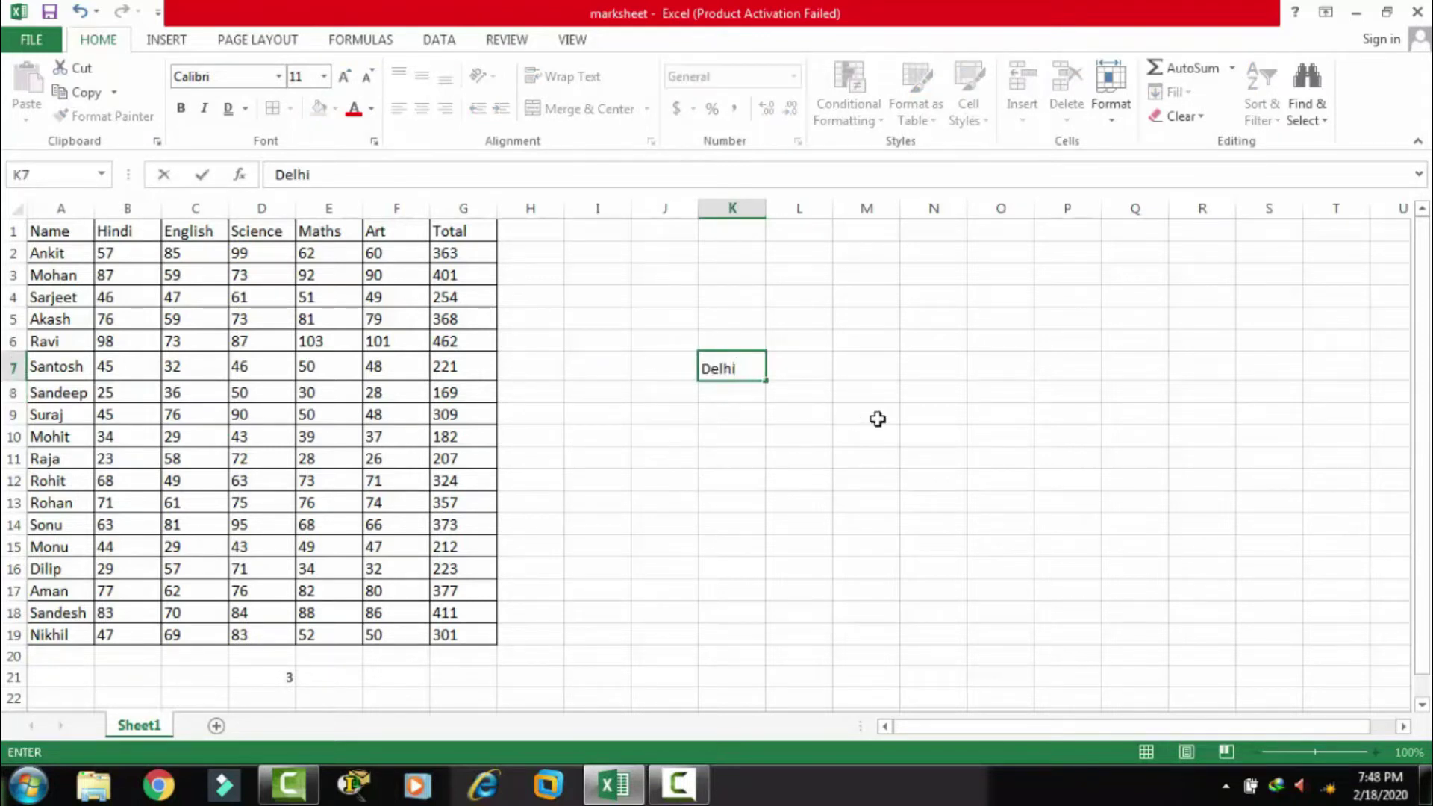
click(874, 416)
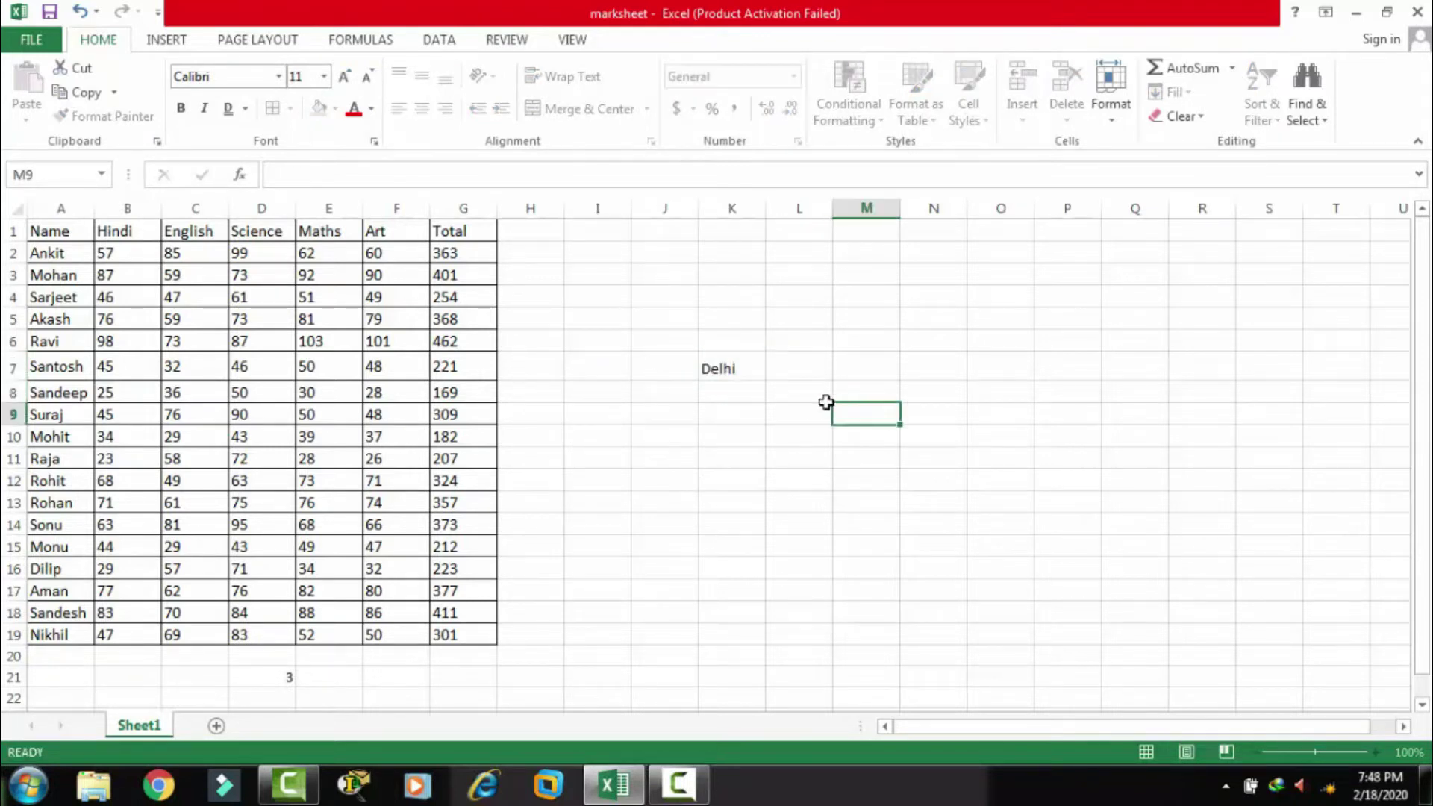
click(739, 371)
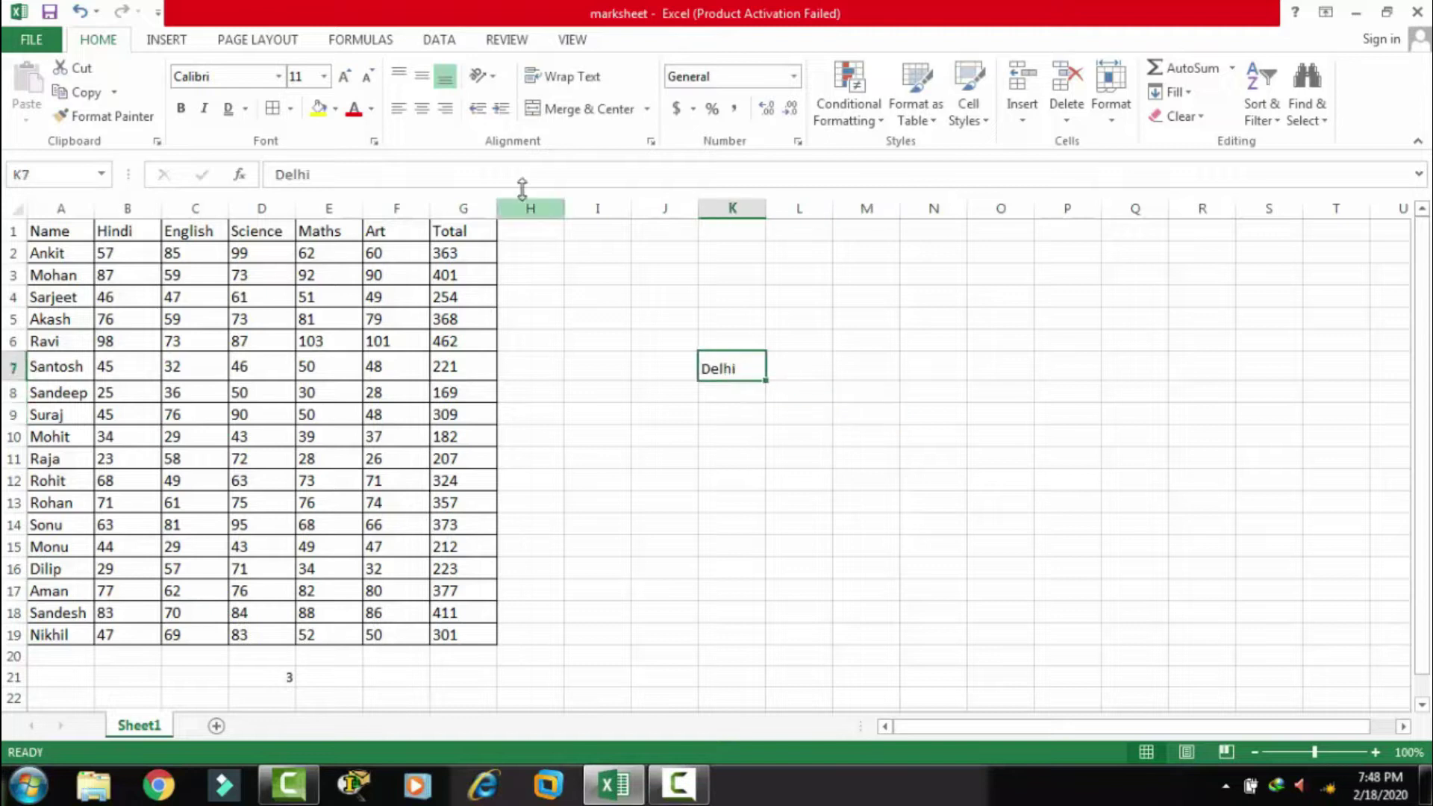
click(337, 112)
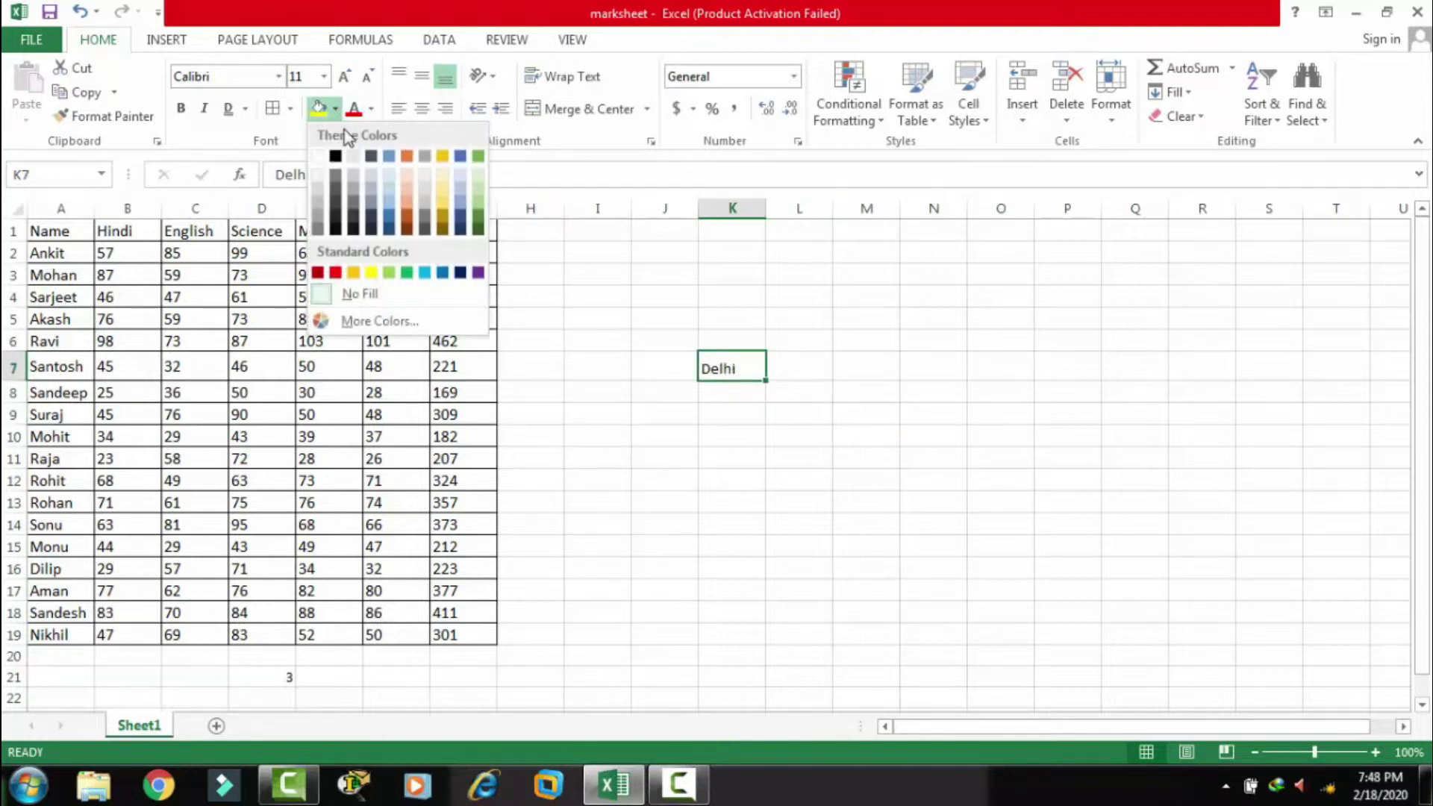
click(459, 157)
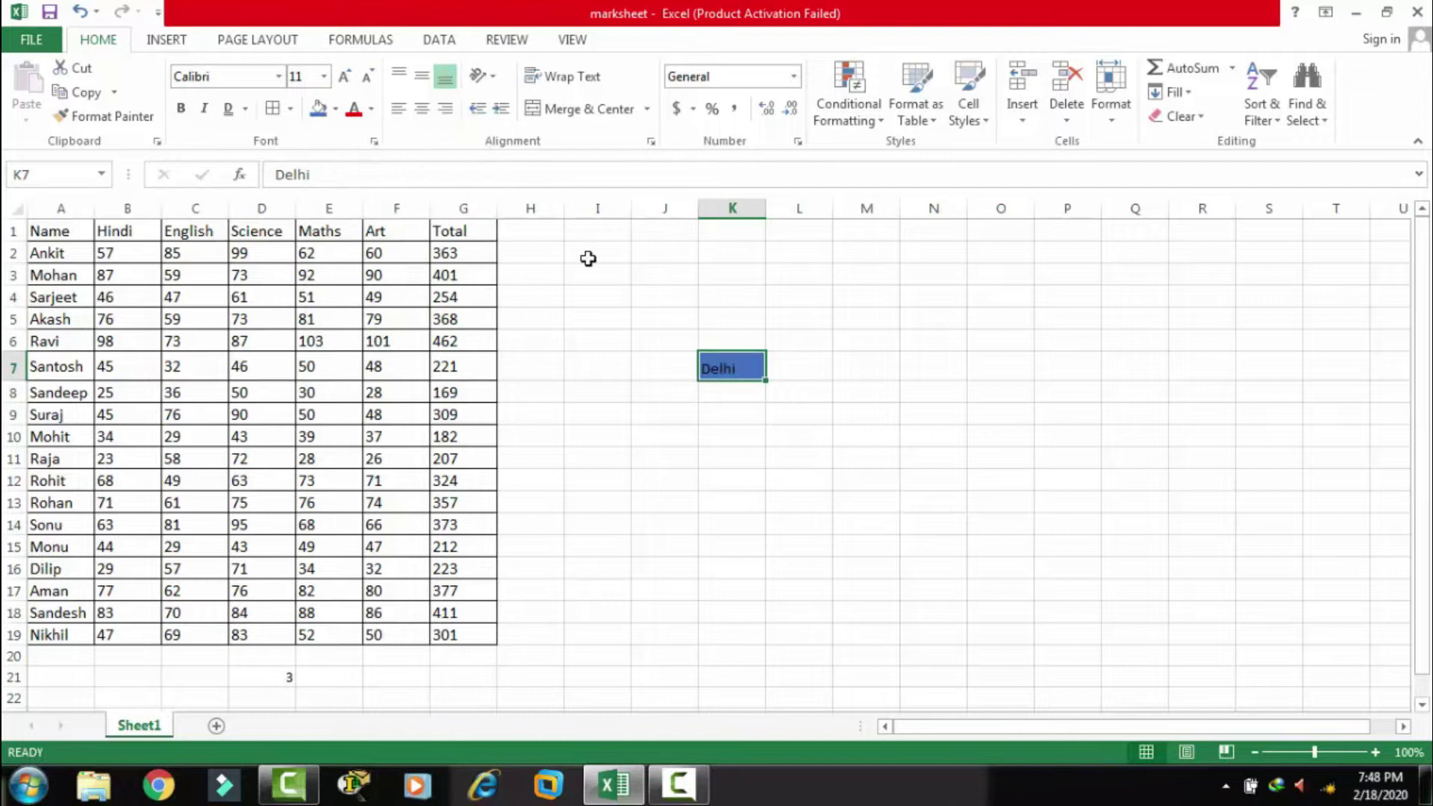
click(338, 113)
click(442, 160)
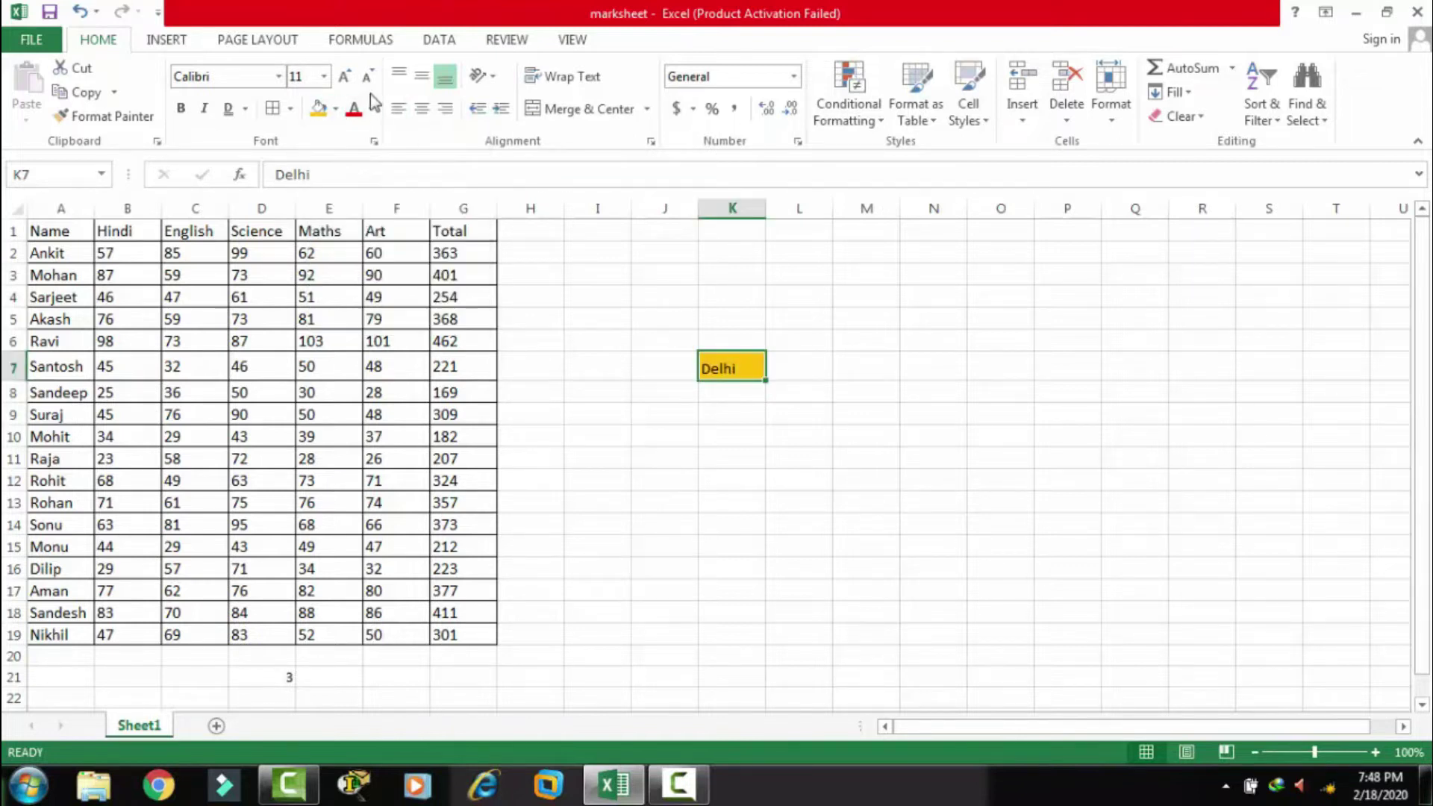
click(344, 75)
click(344, 75)
click(344, 76)
click(344, 76)
click(344, 75)
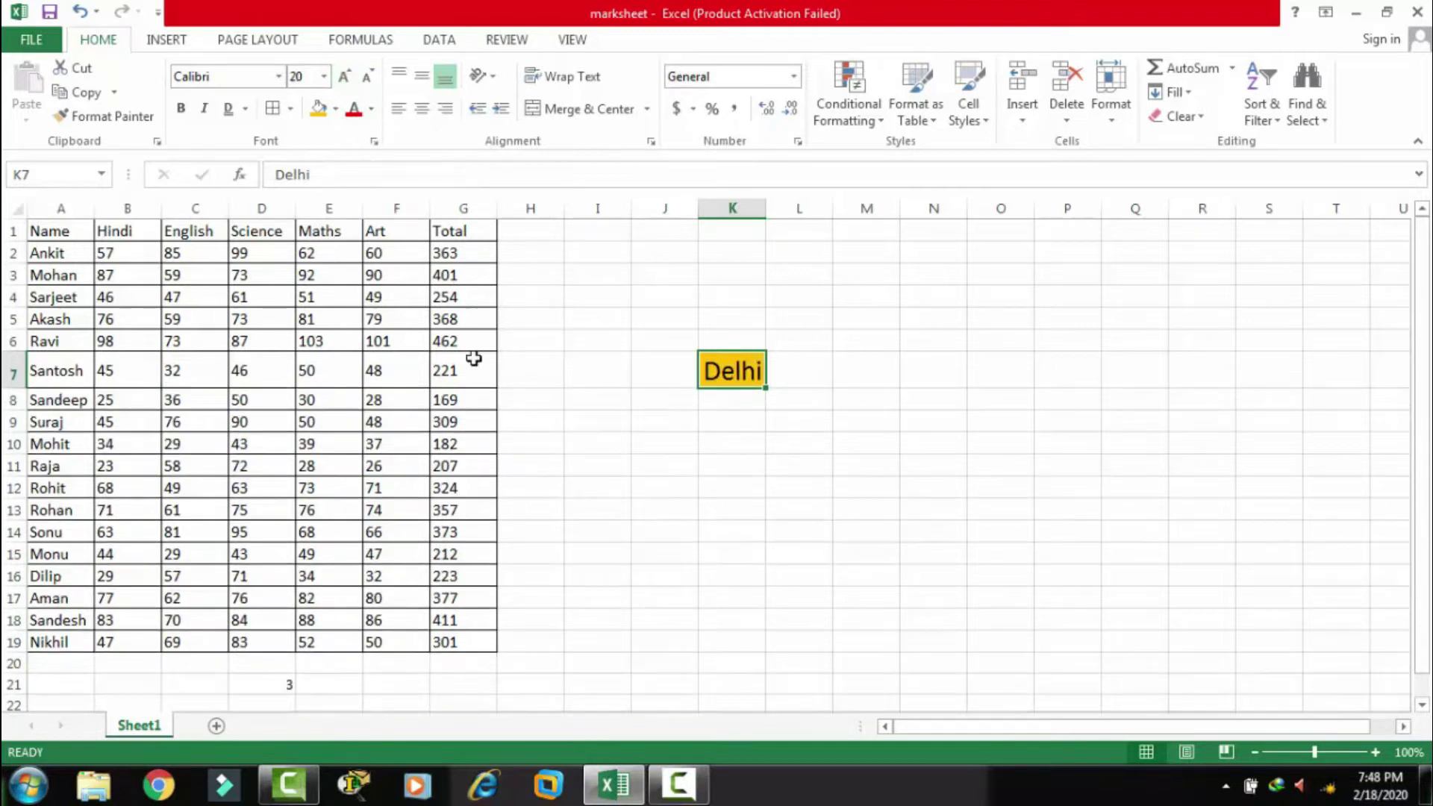
click(560, 298)
click(726, 371)
click(372, 110)
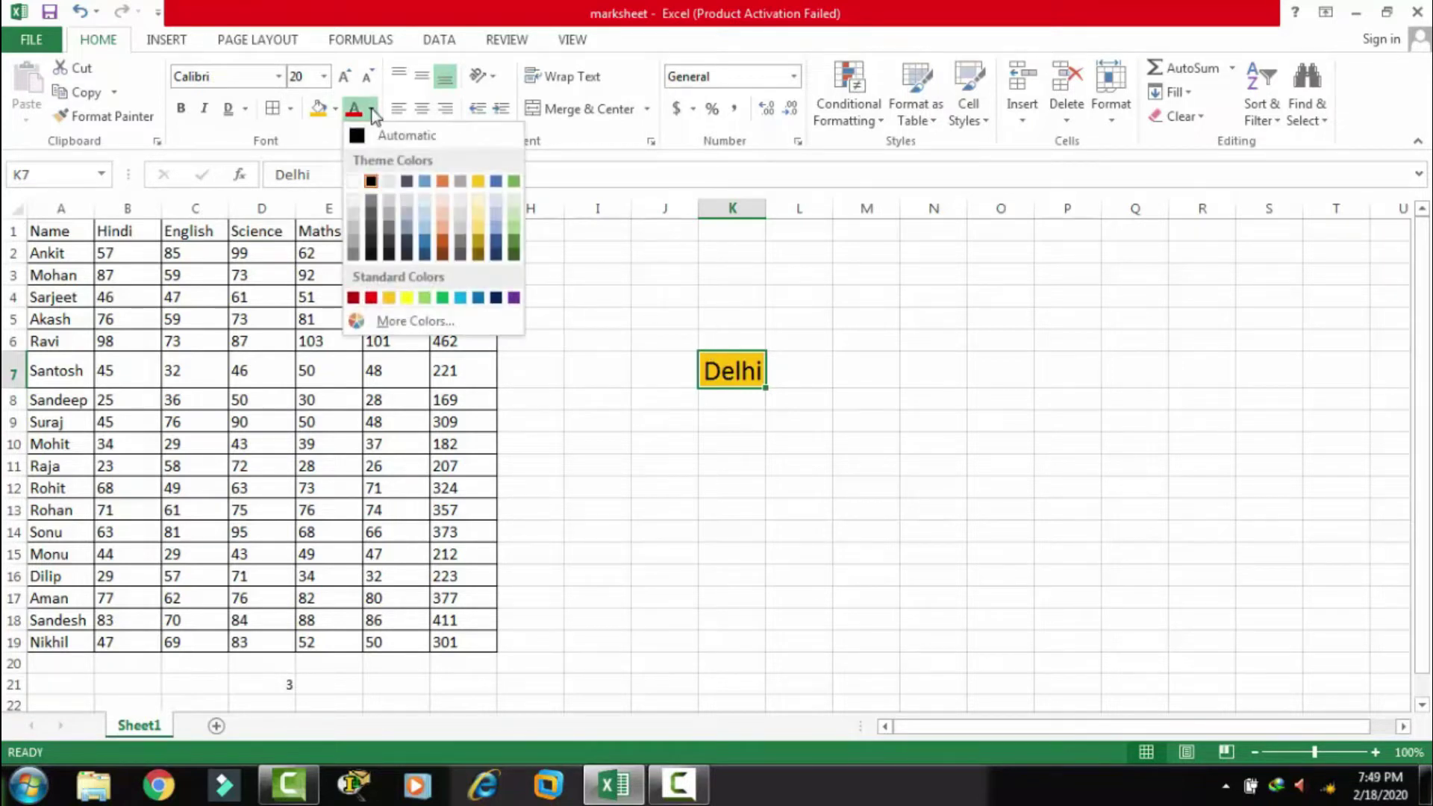
click(371, 299)
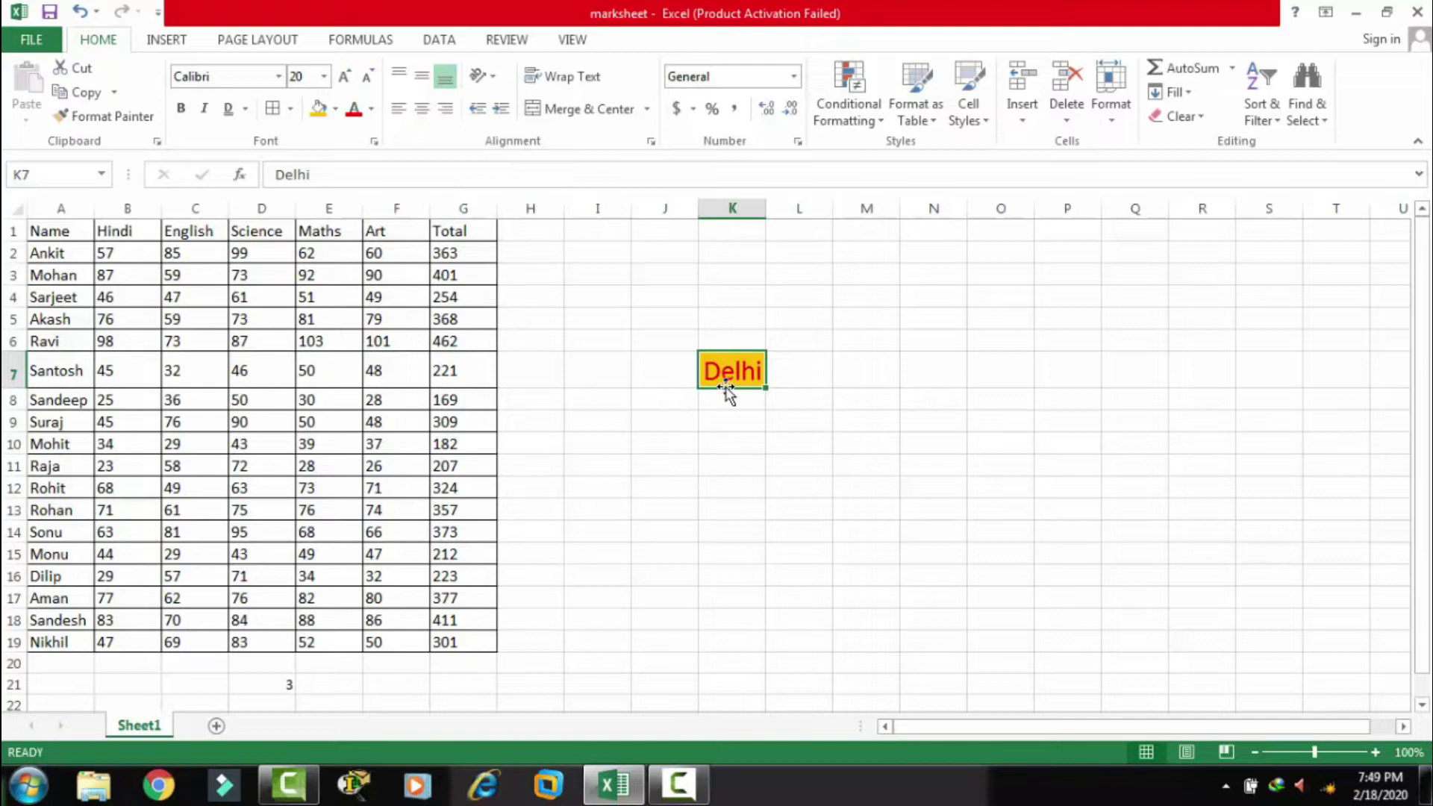
click(372, 110)
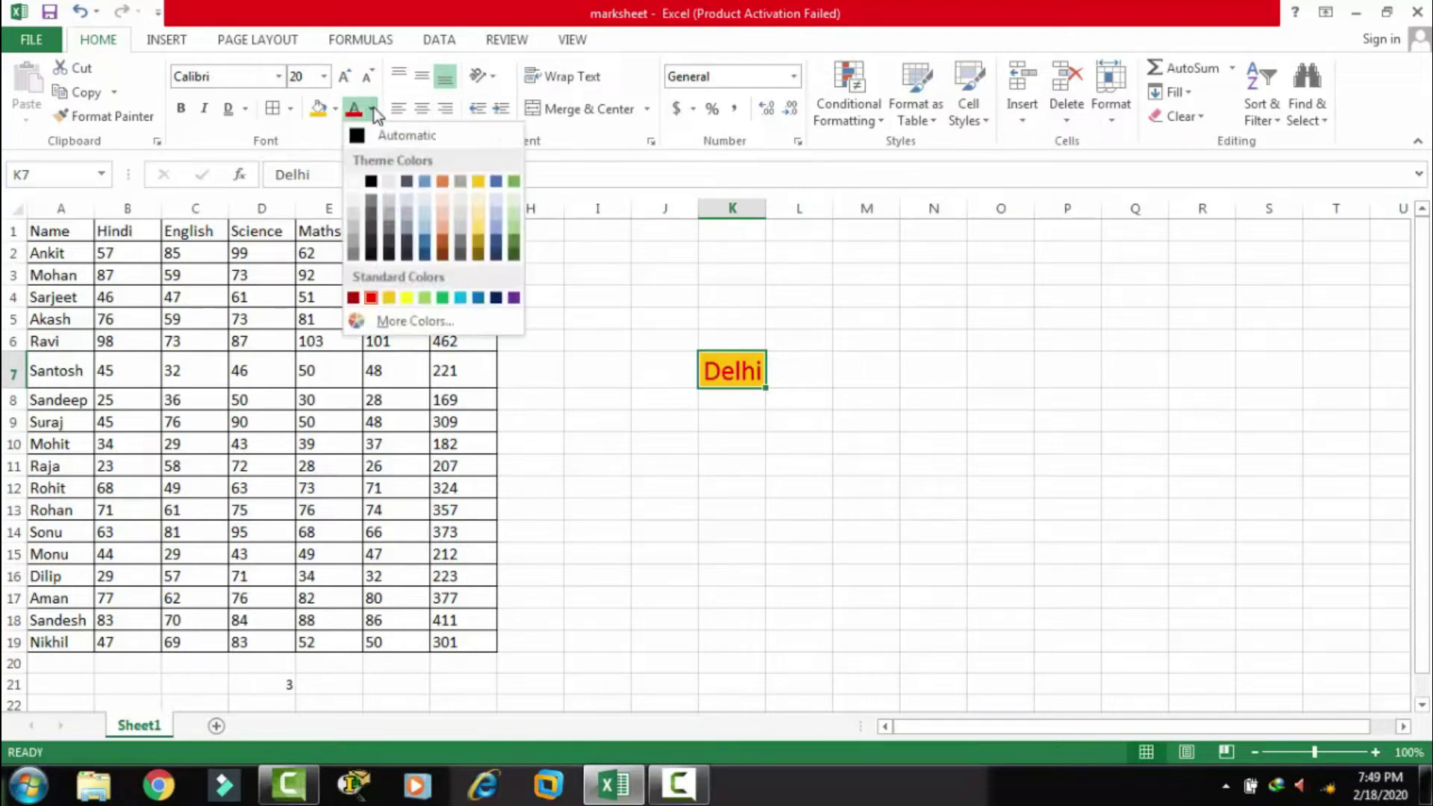
click(443, 298)
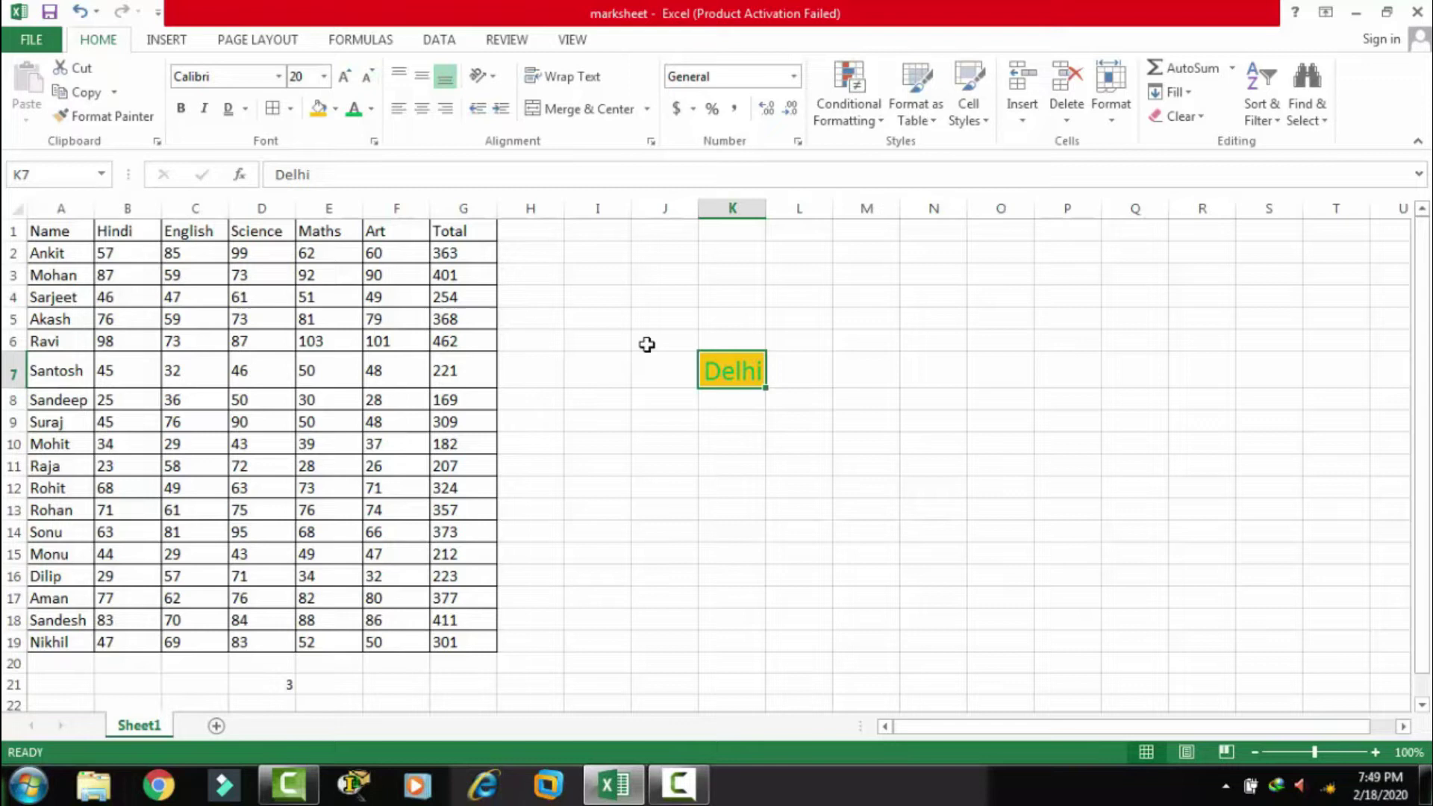
key(ctrl+z)
key(ctrl+z)
key(ctrl+z)
key(ctrl+z)
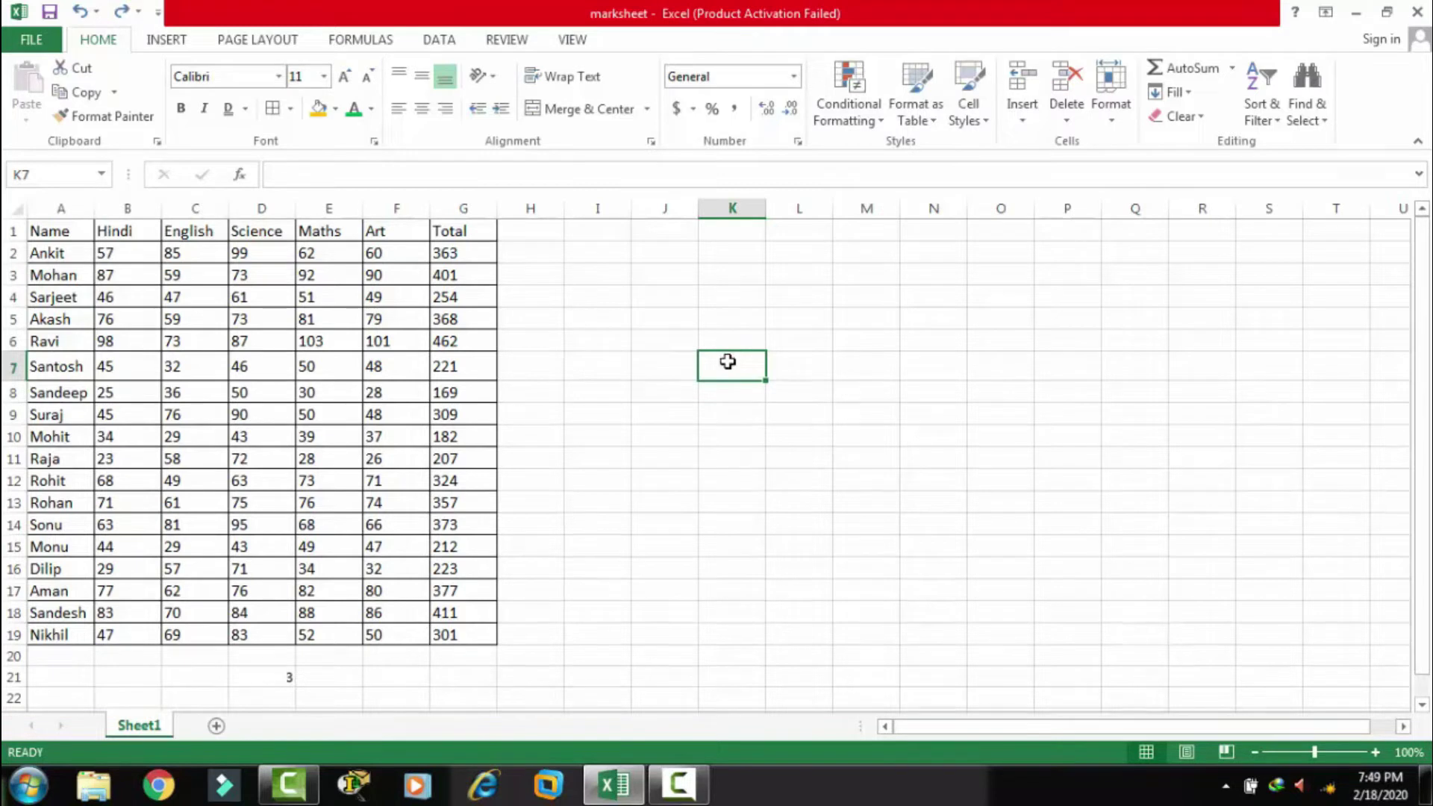
- Enter delhi in K7 and mumbai in P9
text(delhi)
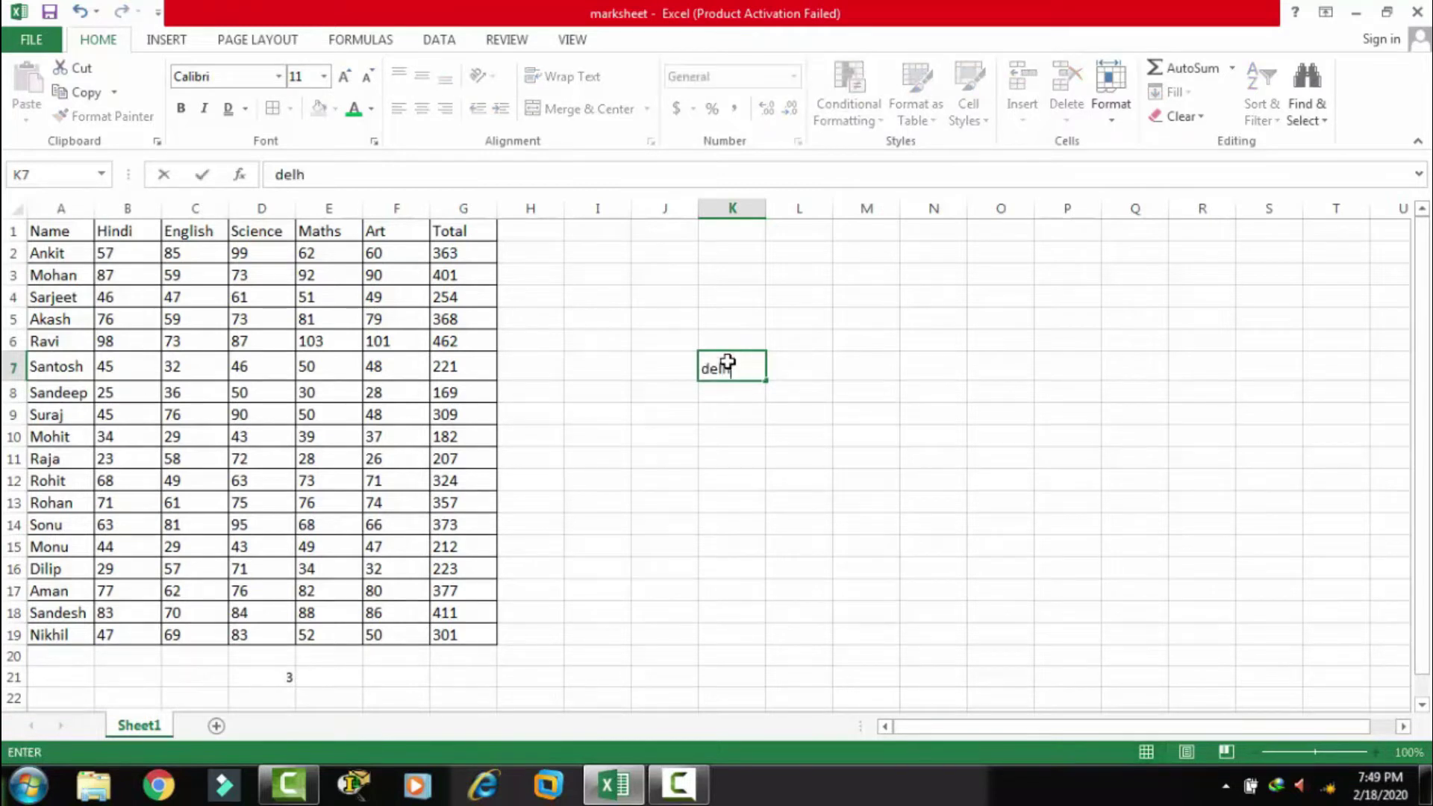
click(1060, 422)
text(mumbai)
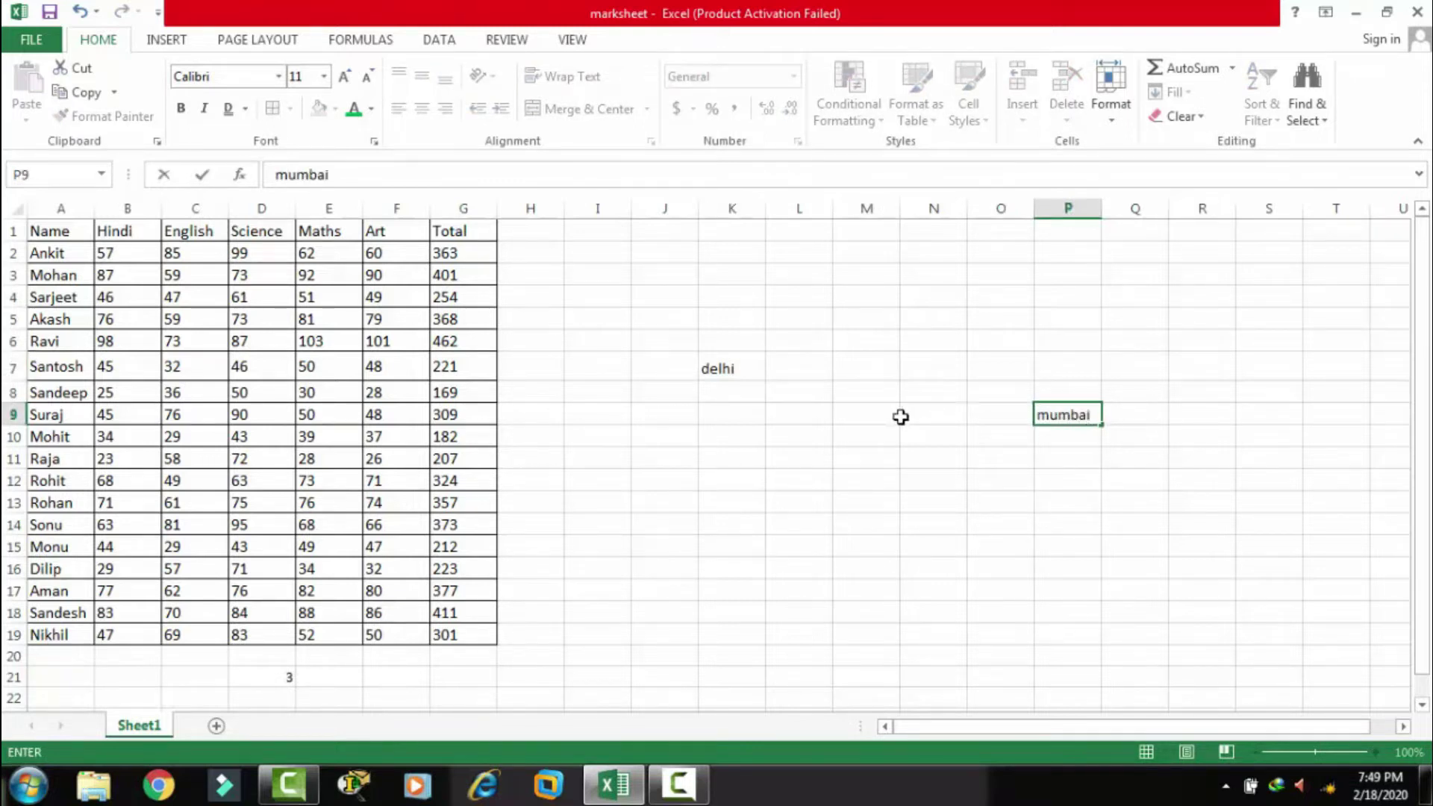
click(902, 416)
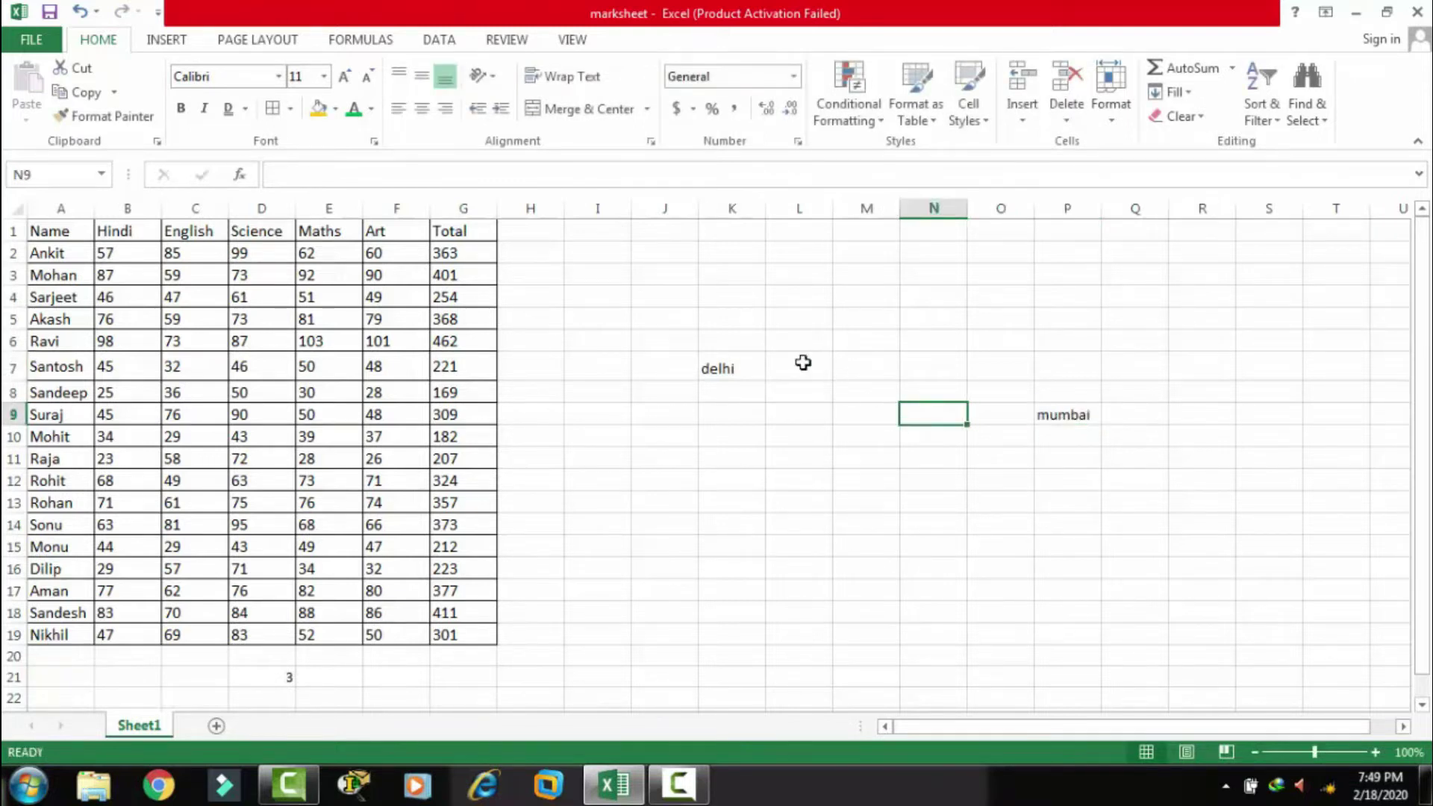
click(726, 371)
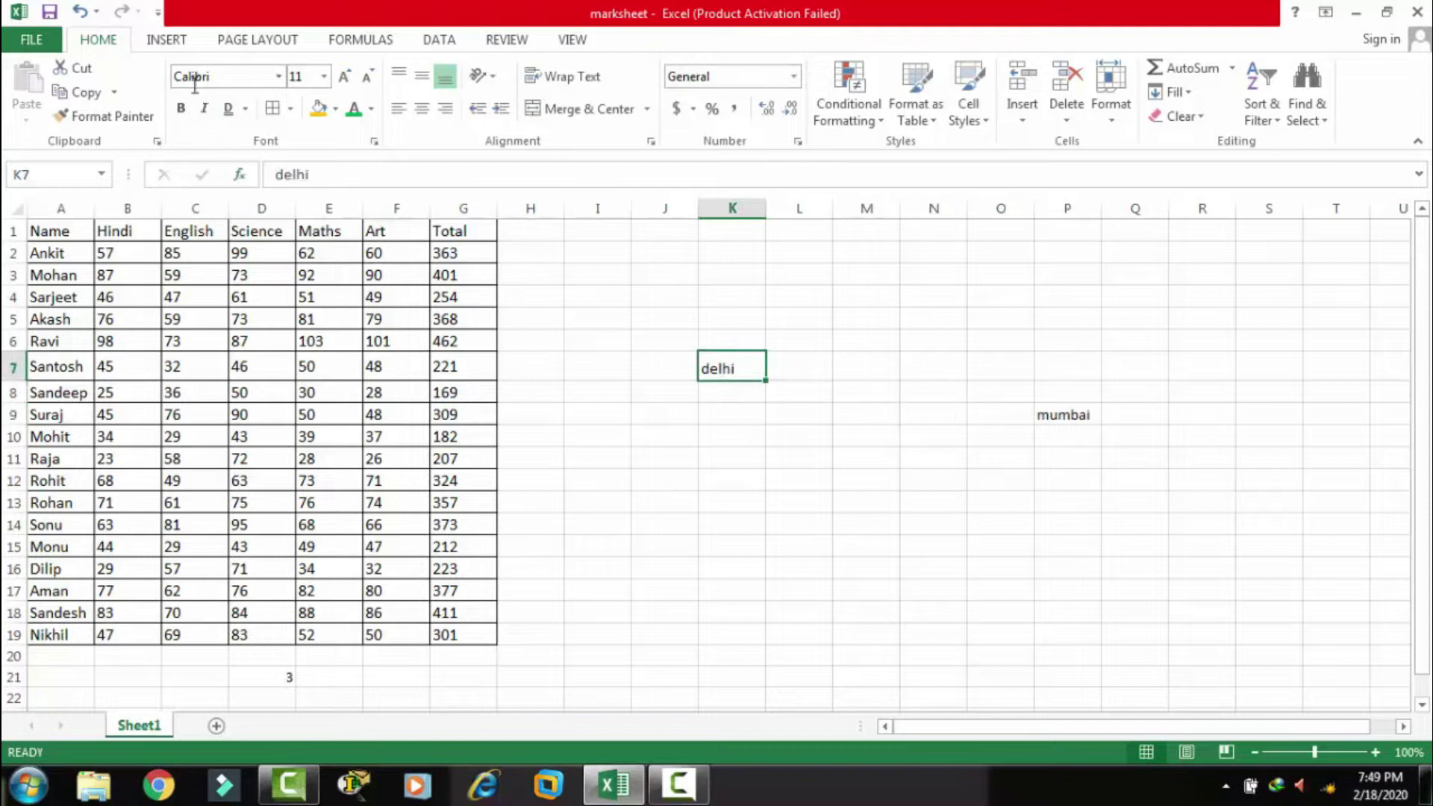
- Make delhi in K7 bold, double-underlined, 22 pt, with yellow fill and green text
click(180, 108)
click(245, 109)
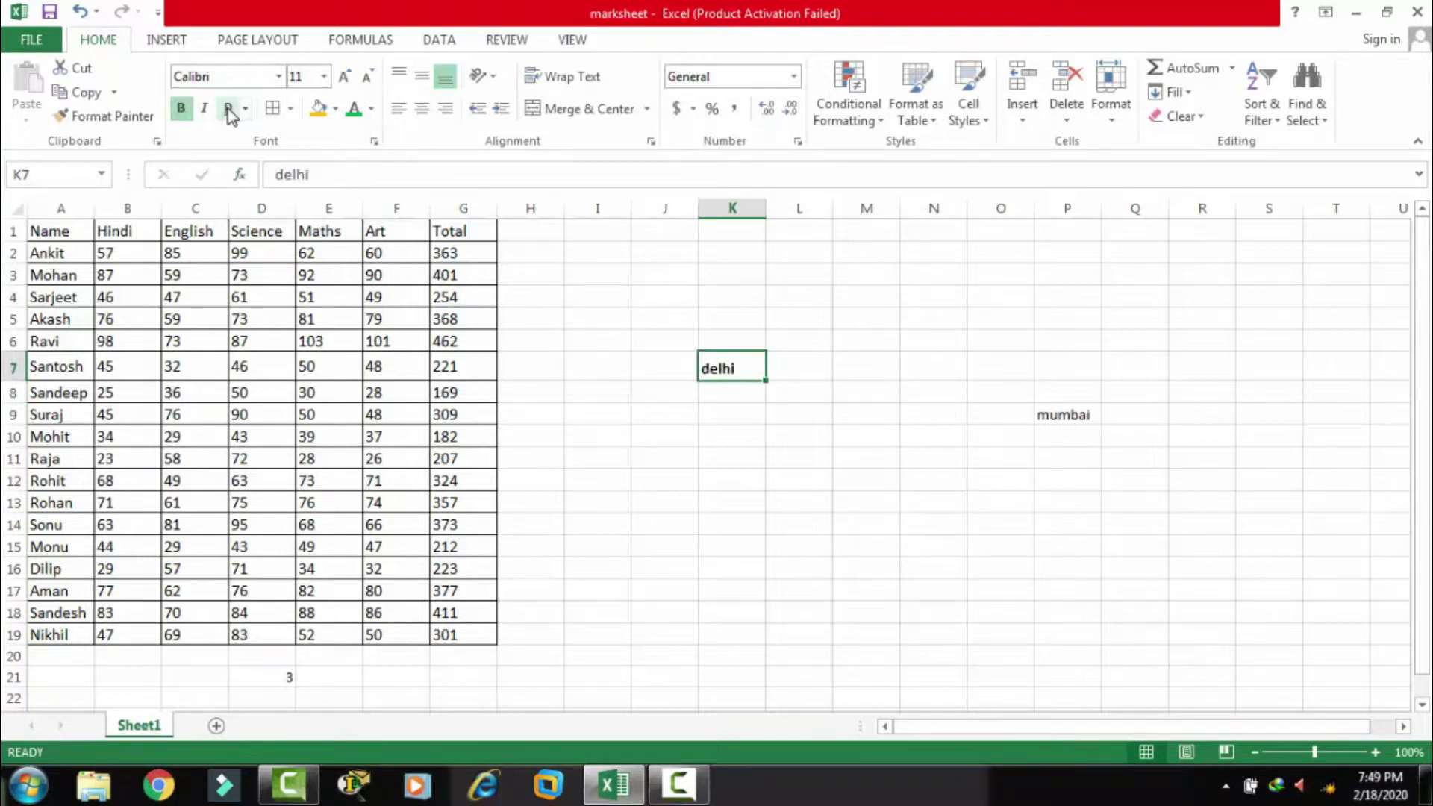
click(261, 146)
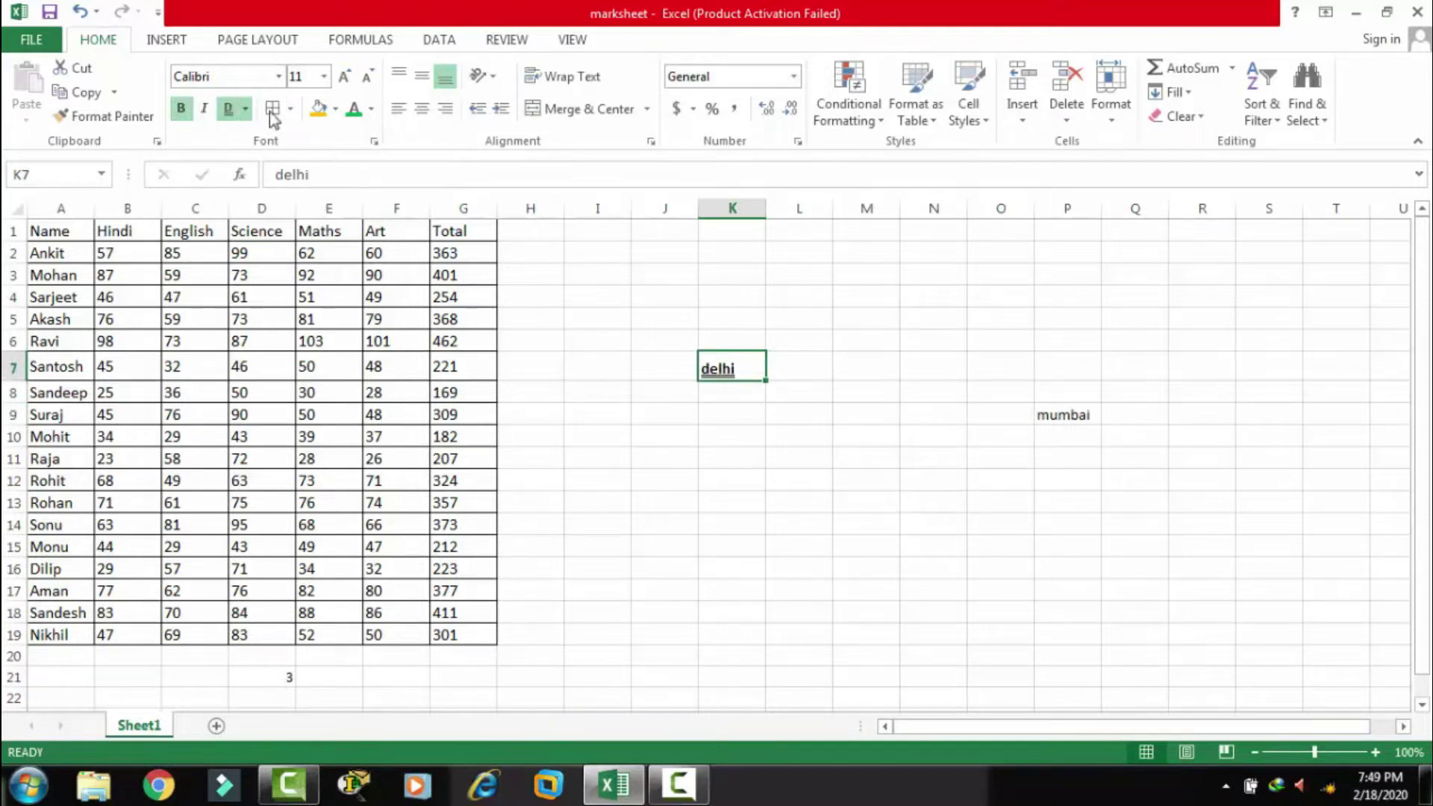
click(345, 77)
click(345, 77)
click(344, 77)
click(344, 79)
click(344, 78)
click(343, 79)
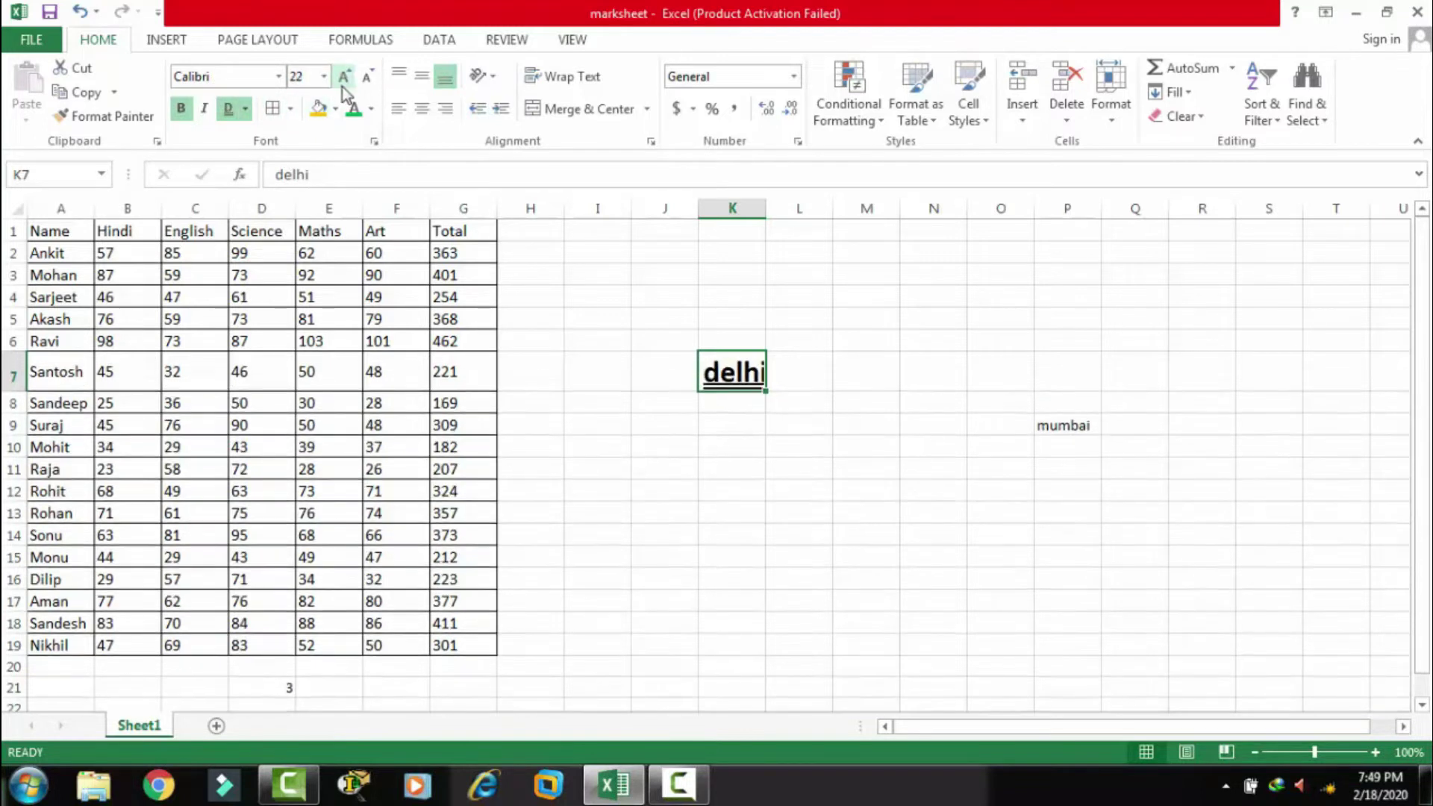
click(319, 112)
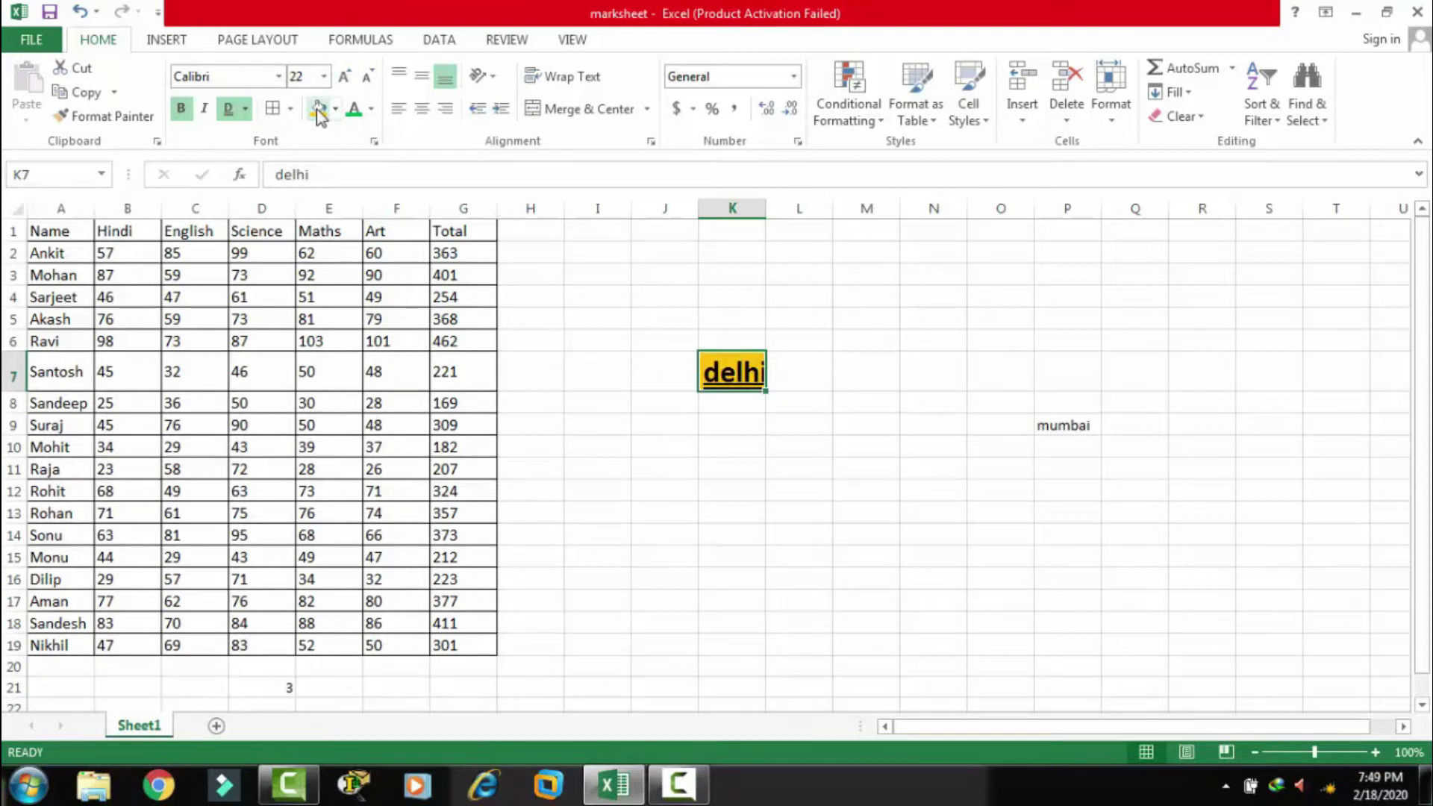
click(354, 110)
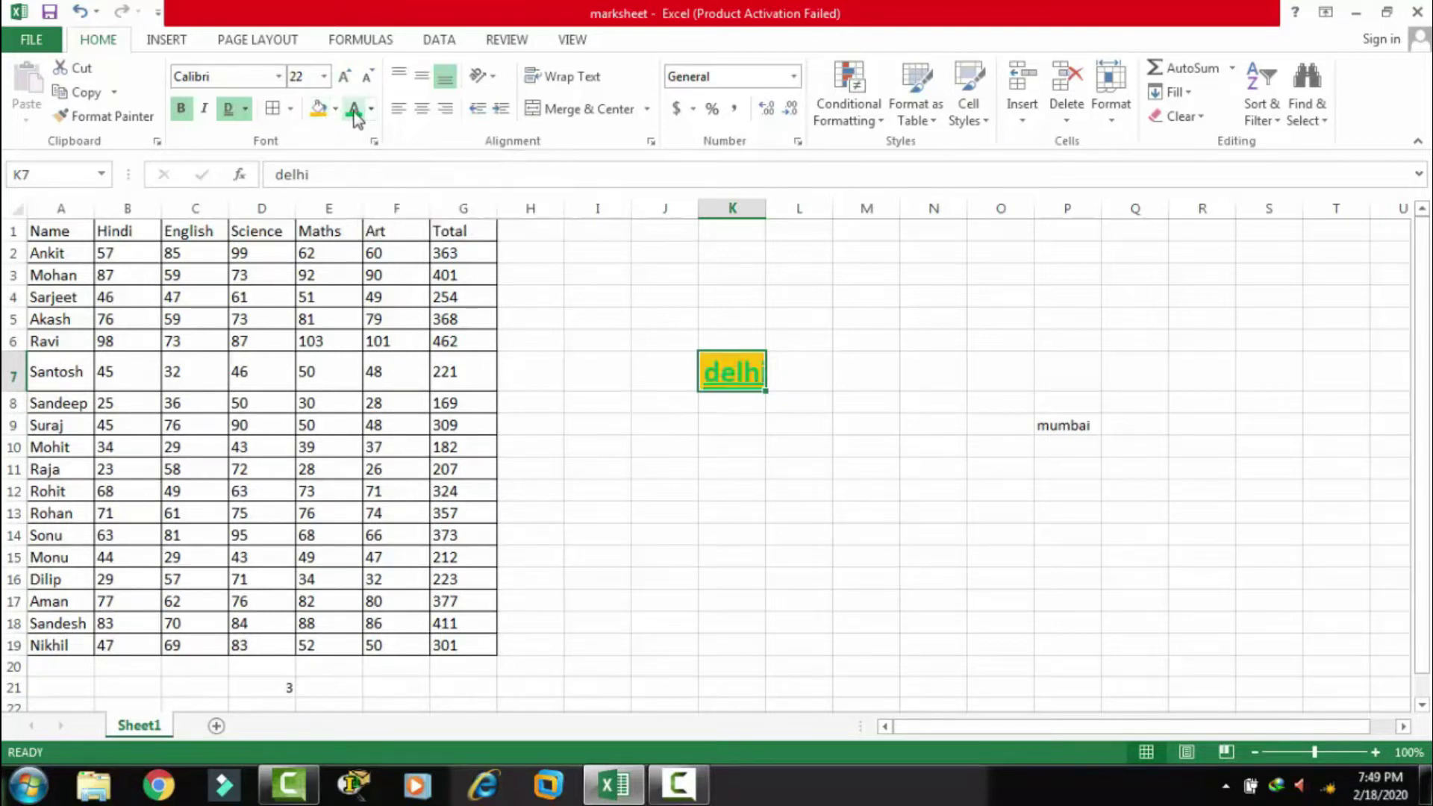
click(634, 334)
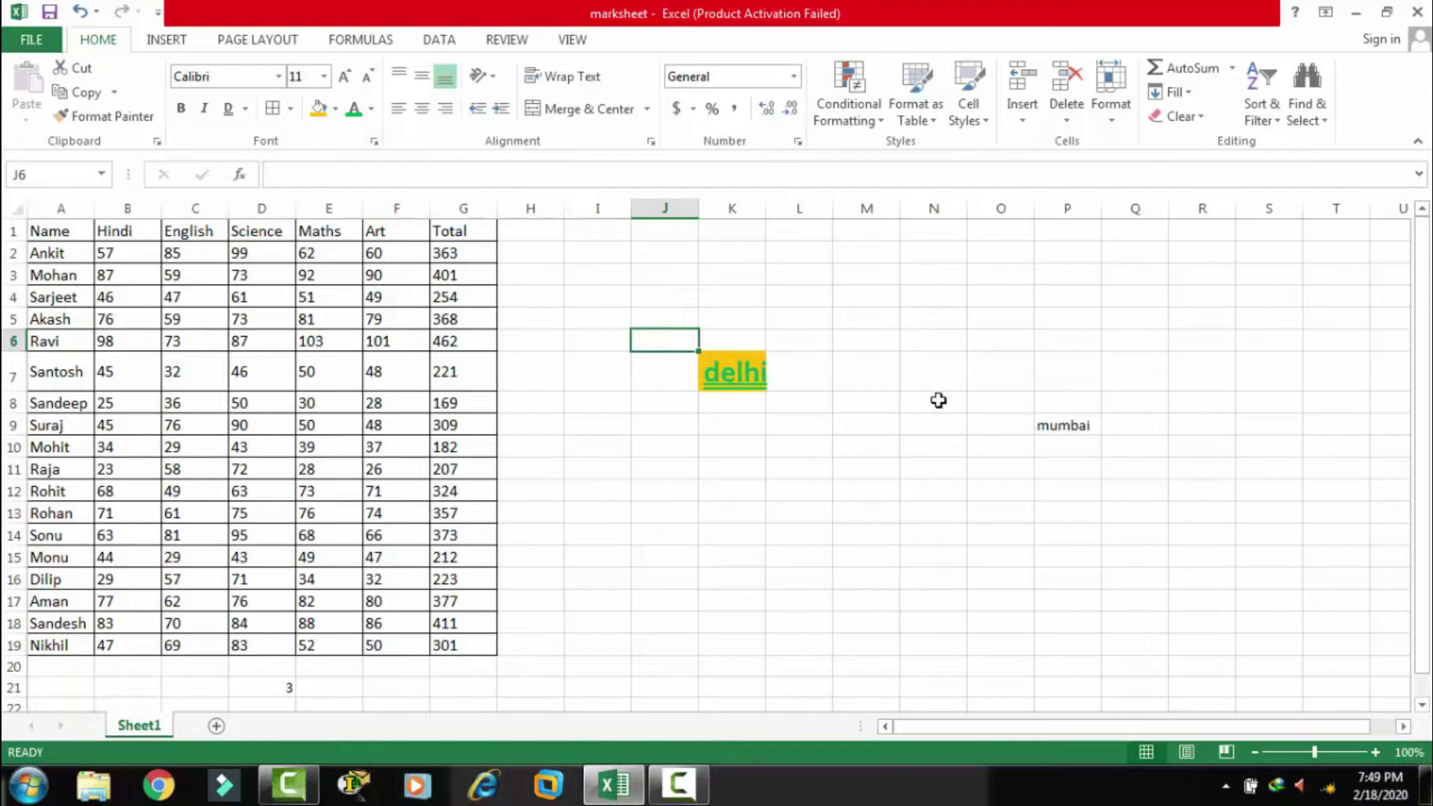
- Copy delhi's K7 formatting onto mumbai in P9 with Format Painter
click(742, 371)
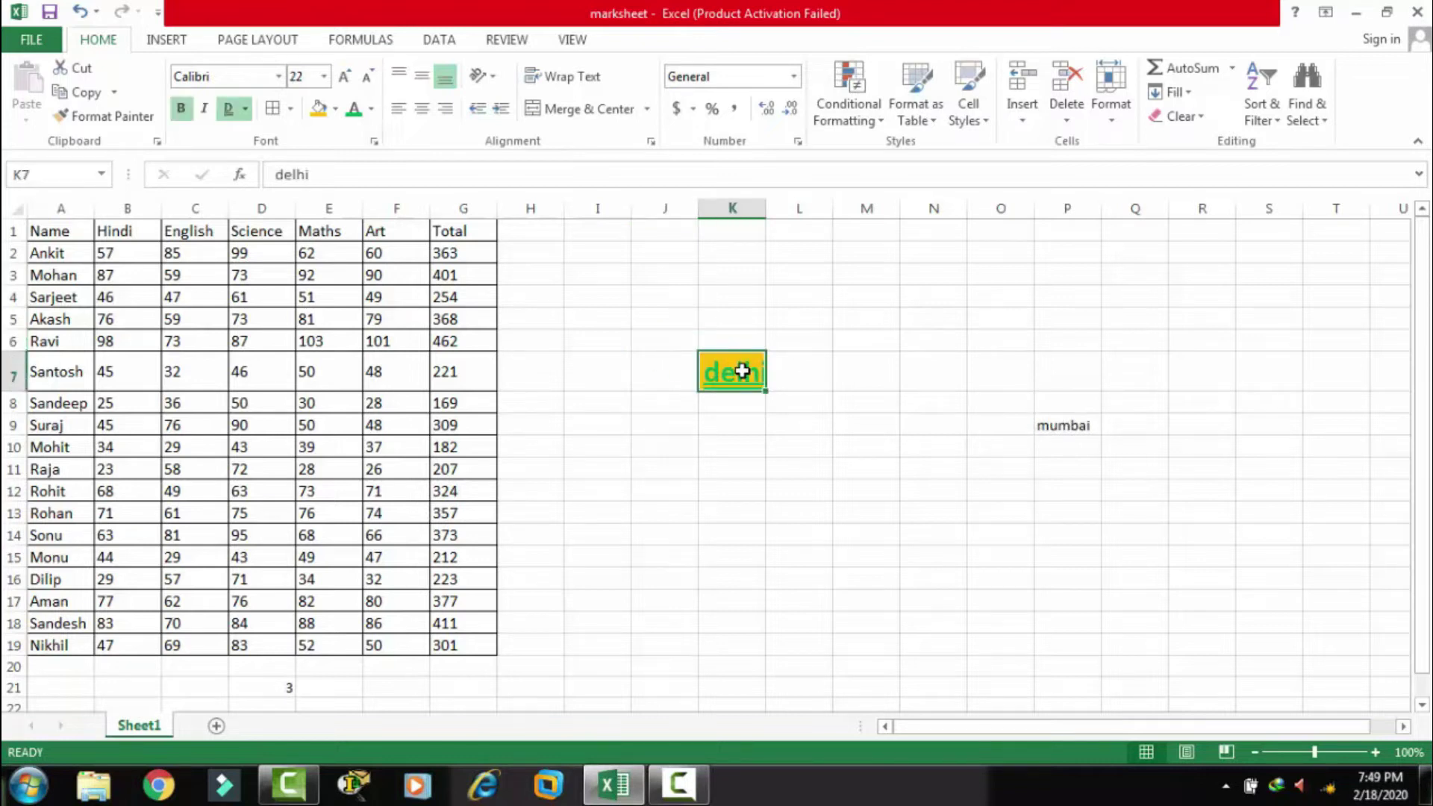
click(105, 120)
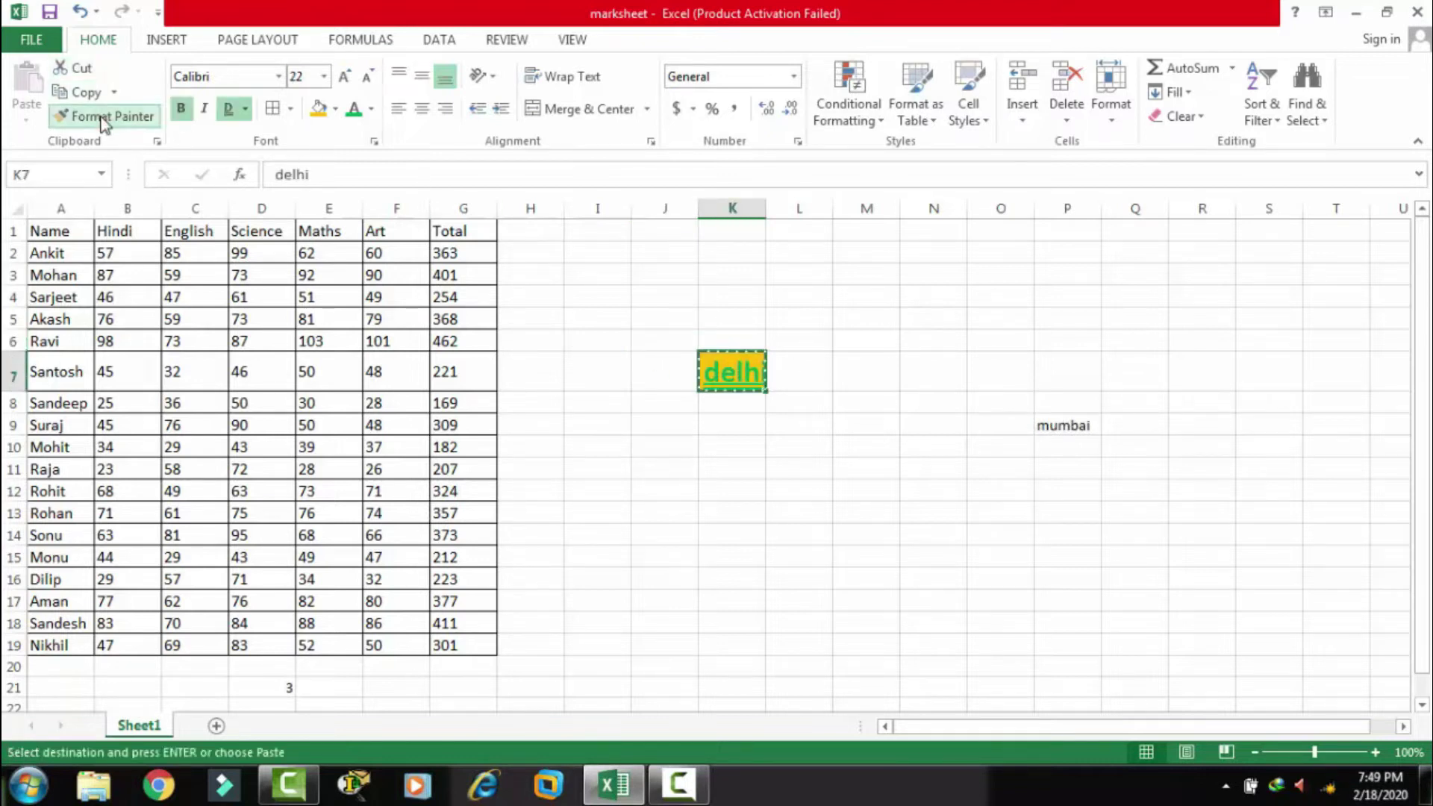
click(105, 119)
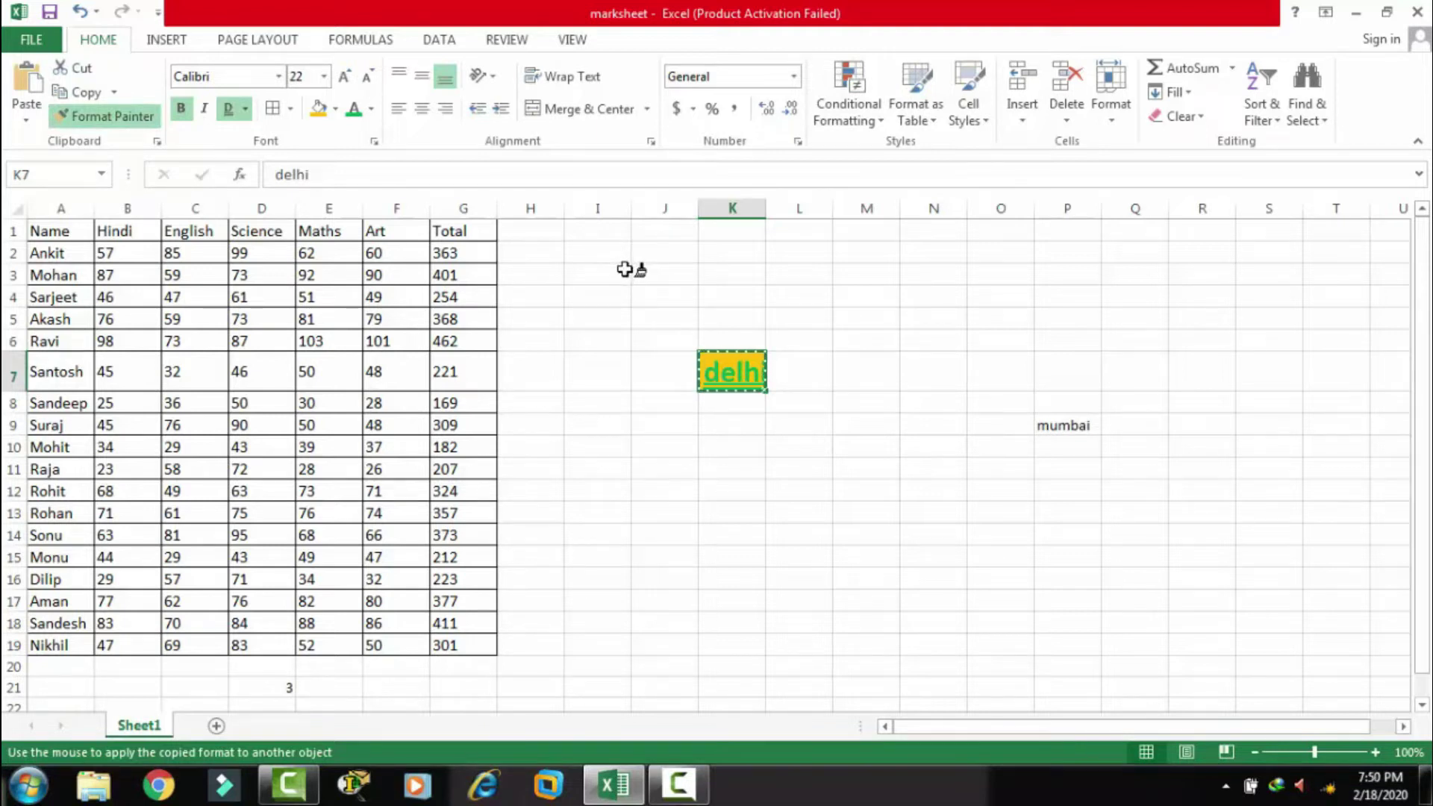
click(1075, 422)
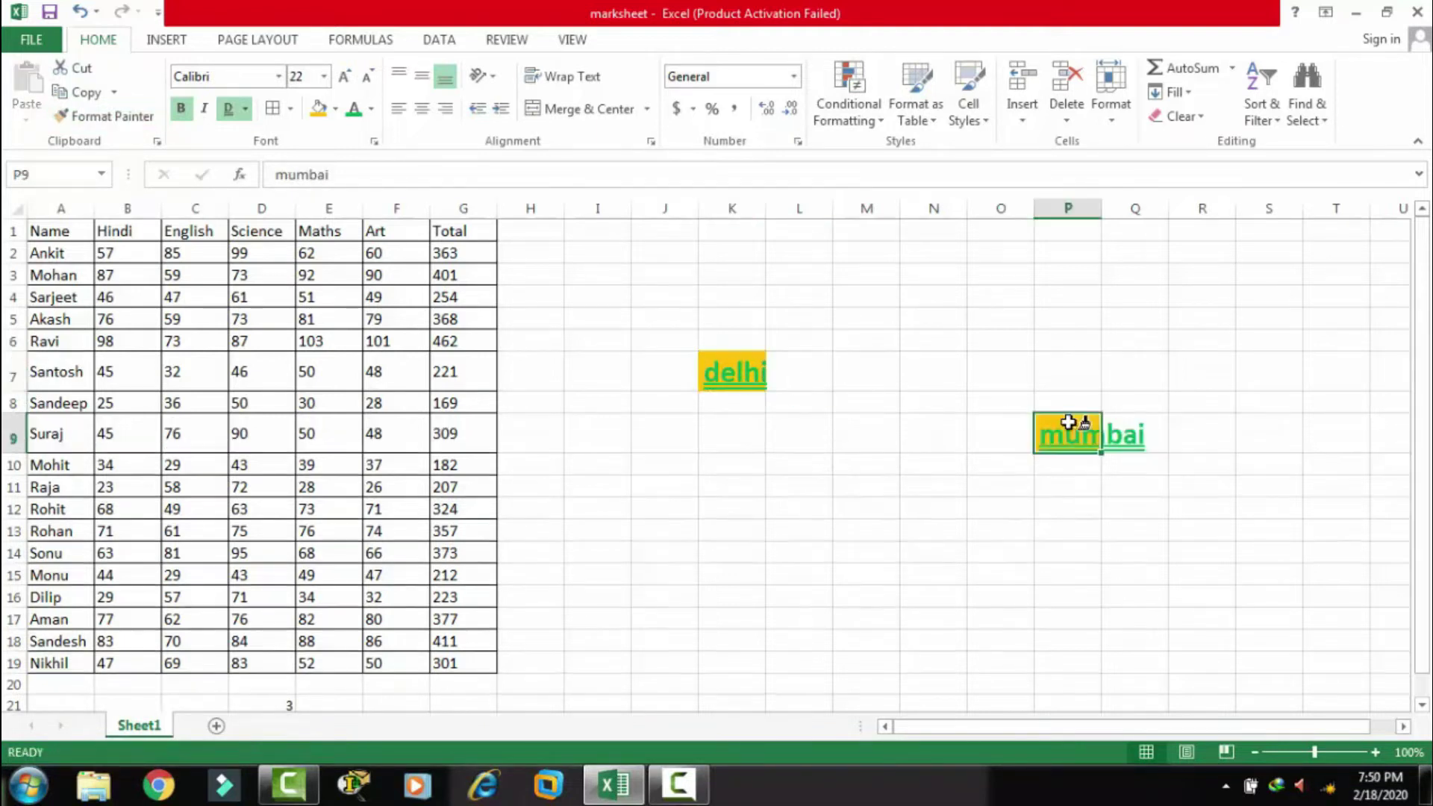
click(895, 327)
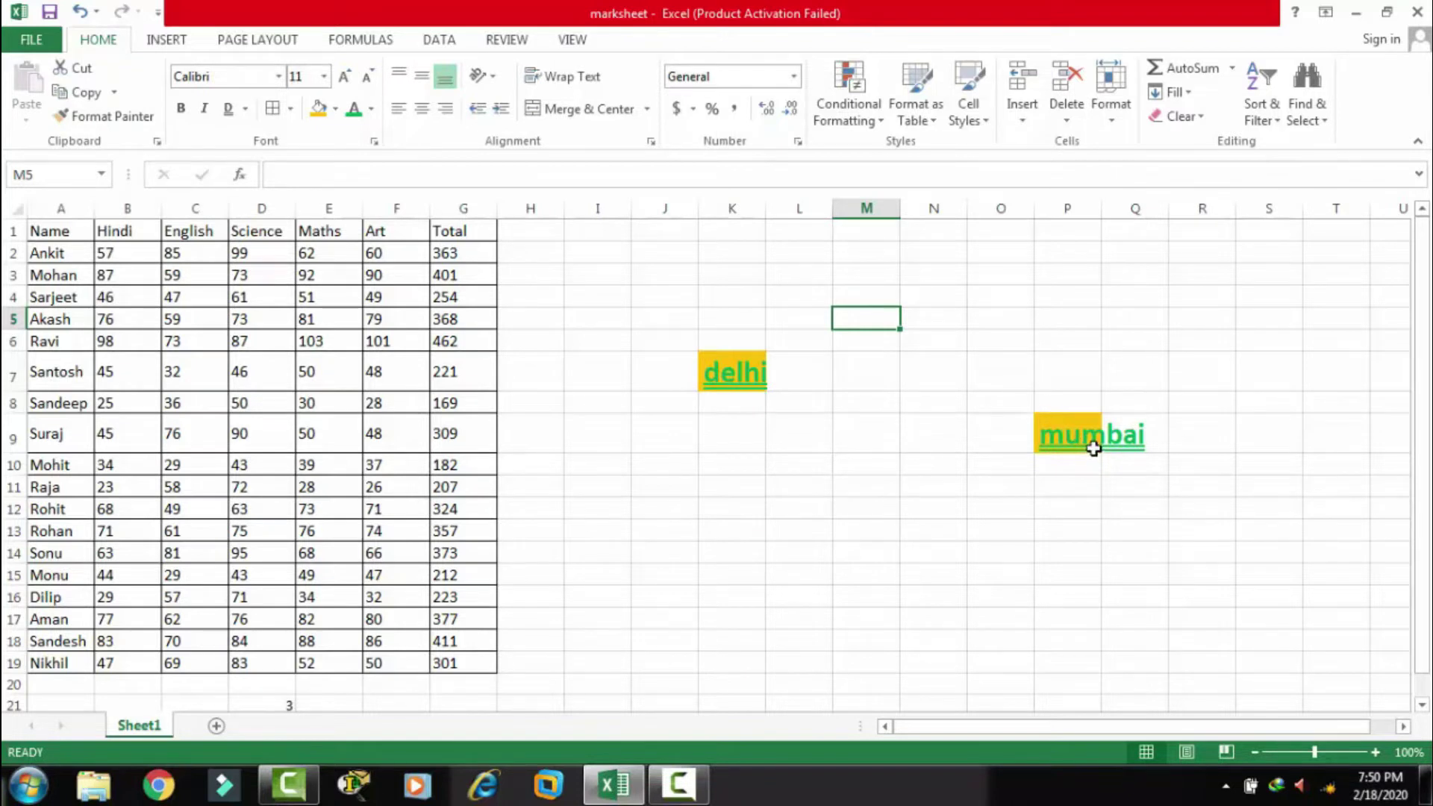
click(863, 489)
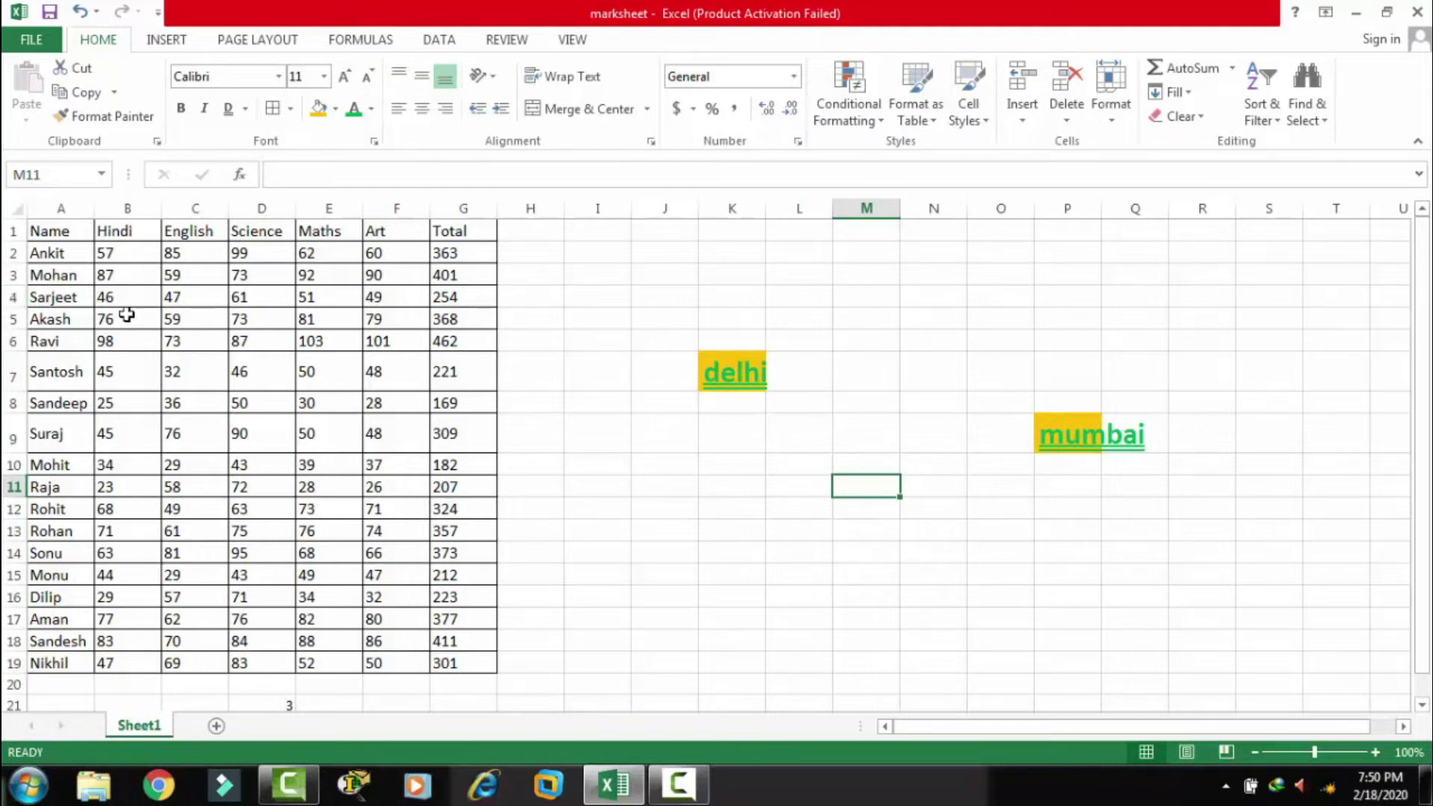
- Make row 7 much taller and widen column K considerably
click(5, 381)
drag(9, 390, 20, 481)
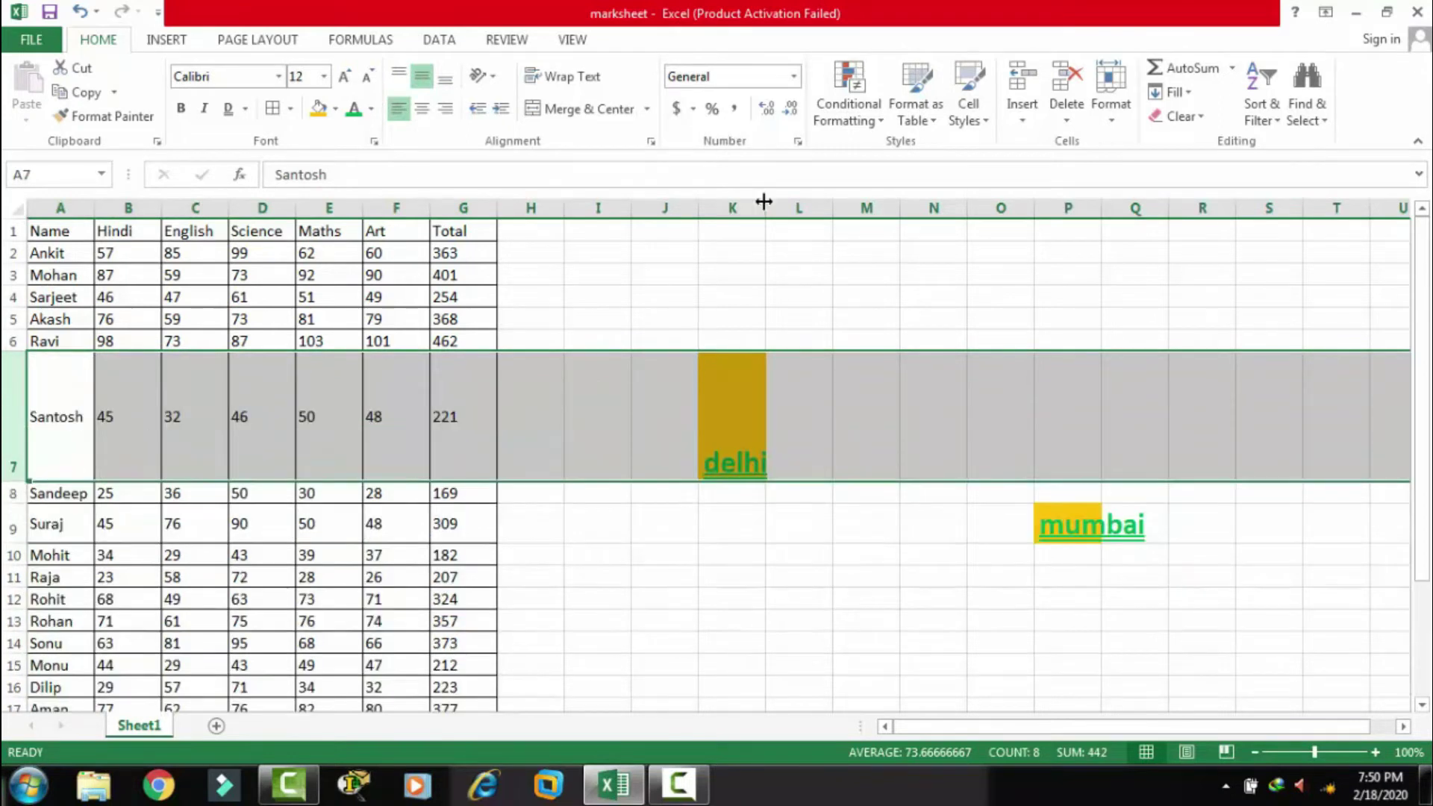
drag(767, 205, 1024, 205)
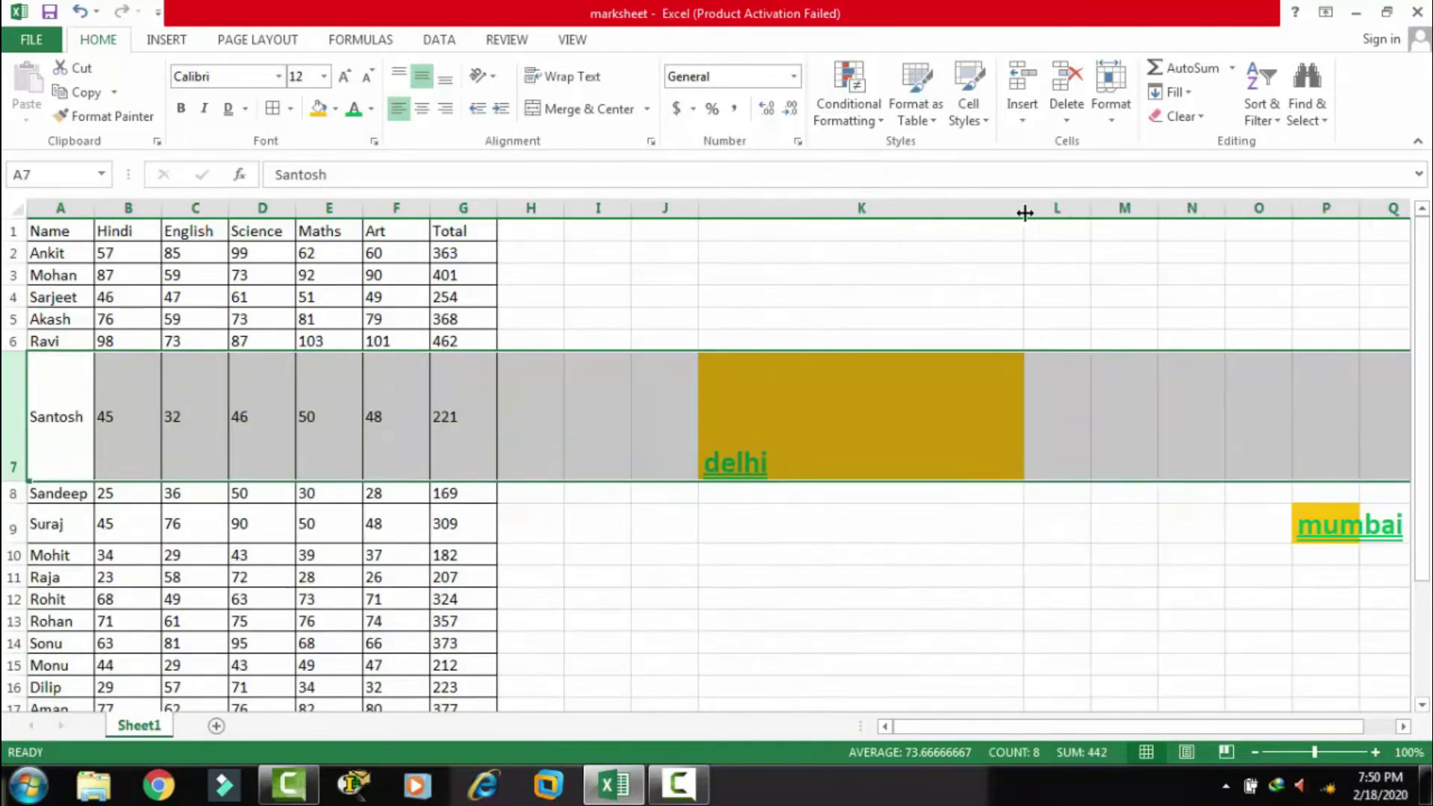
- Give delhi in K7 a white fill and Automatic black text
click(742, 441)
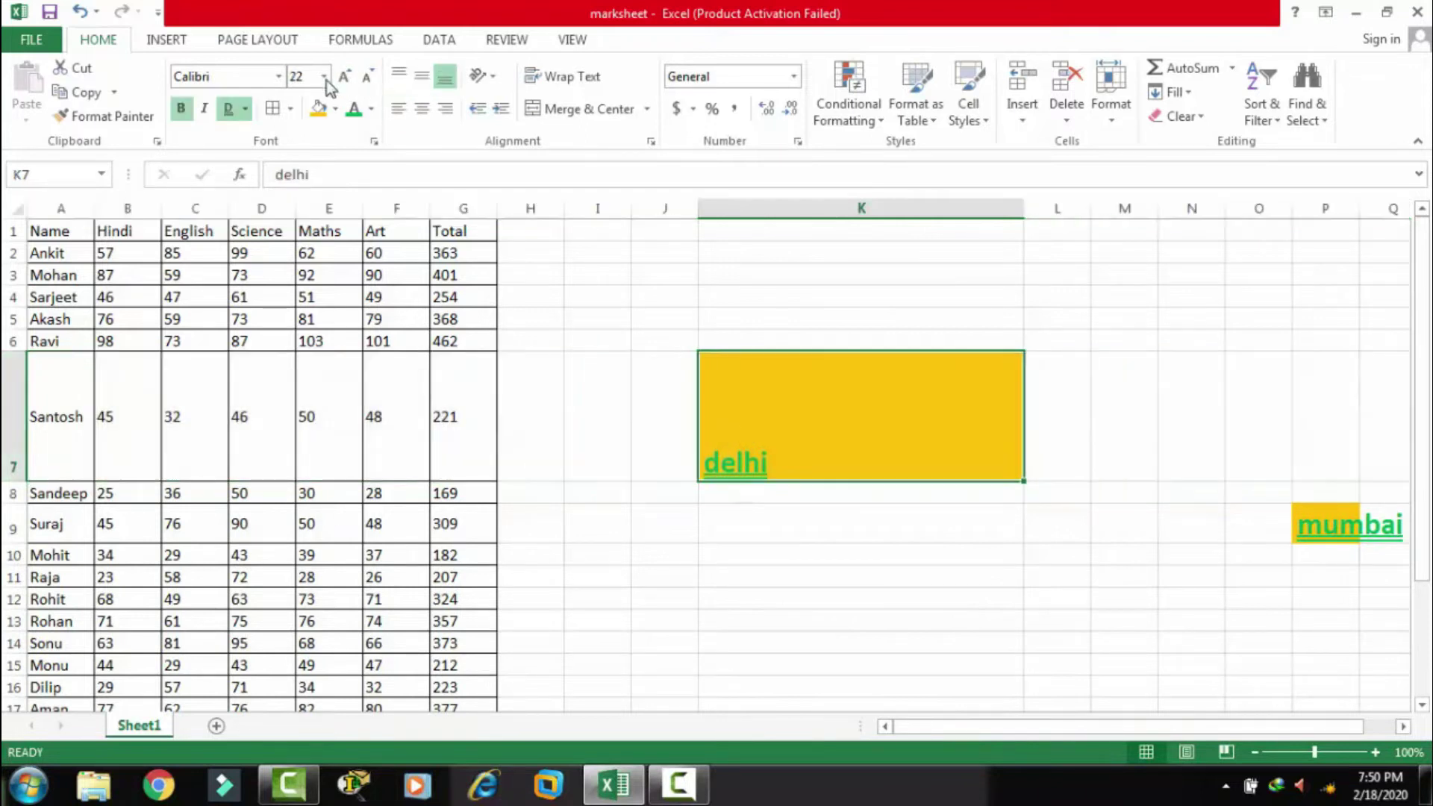
click(339, 116)
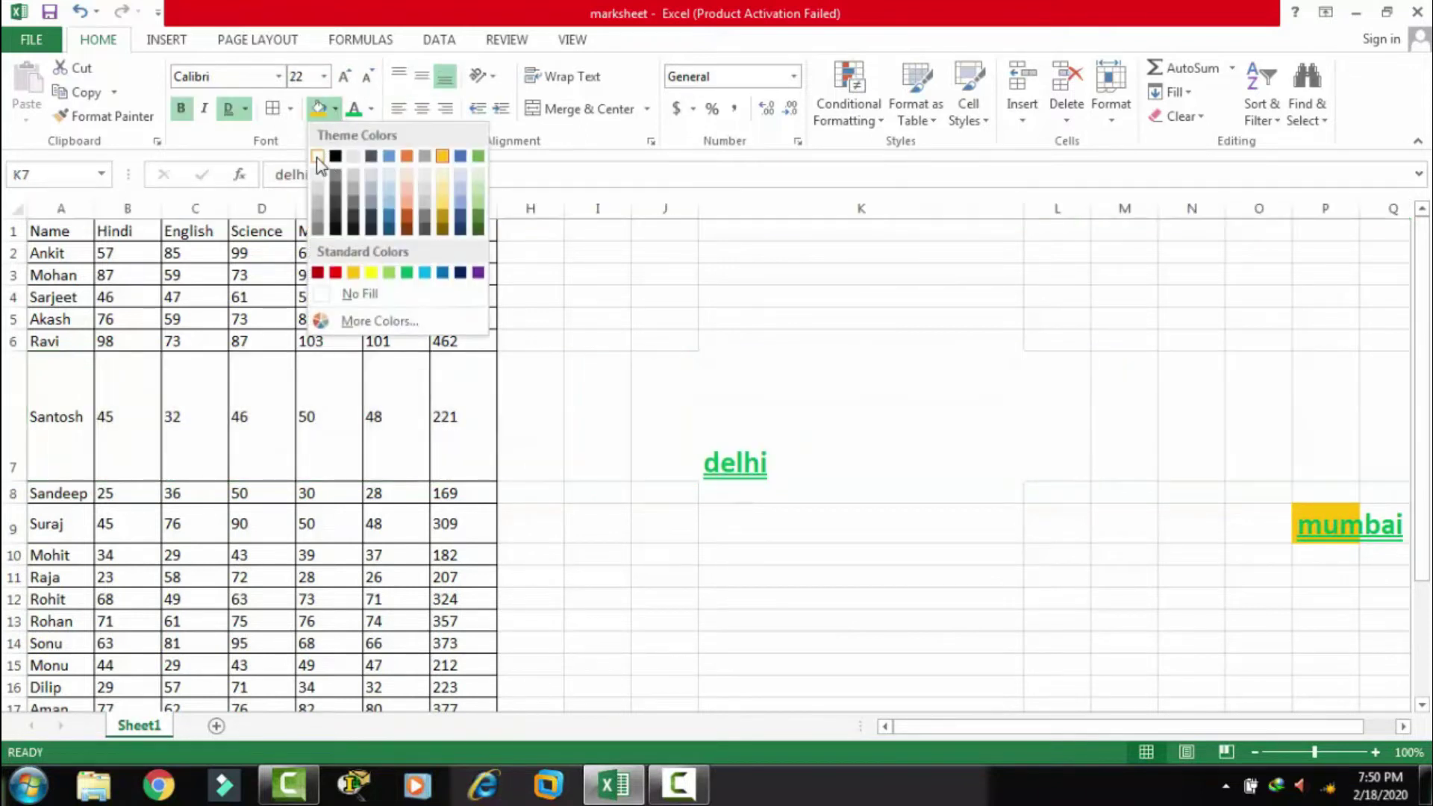
click(320, 164)
click(371, 109)
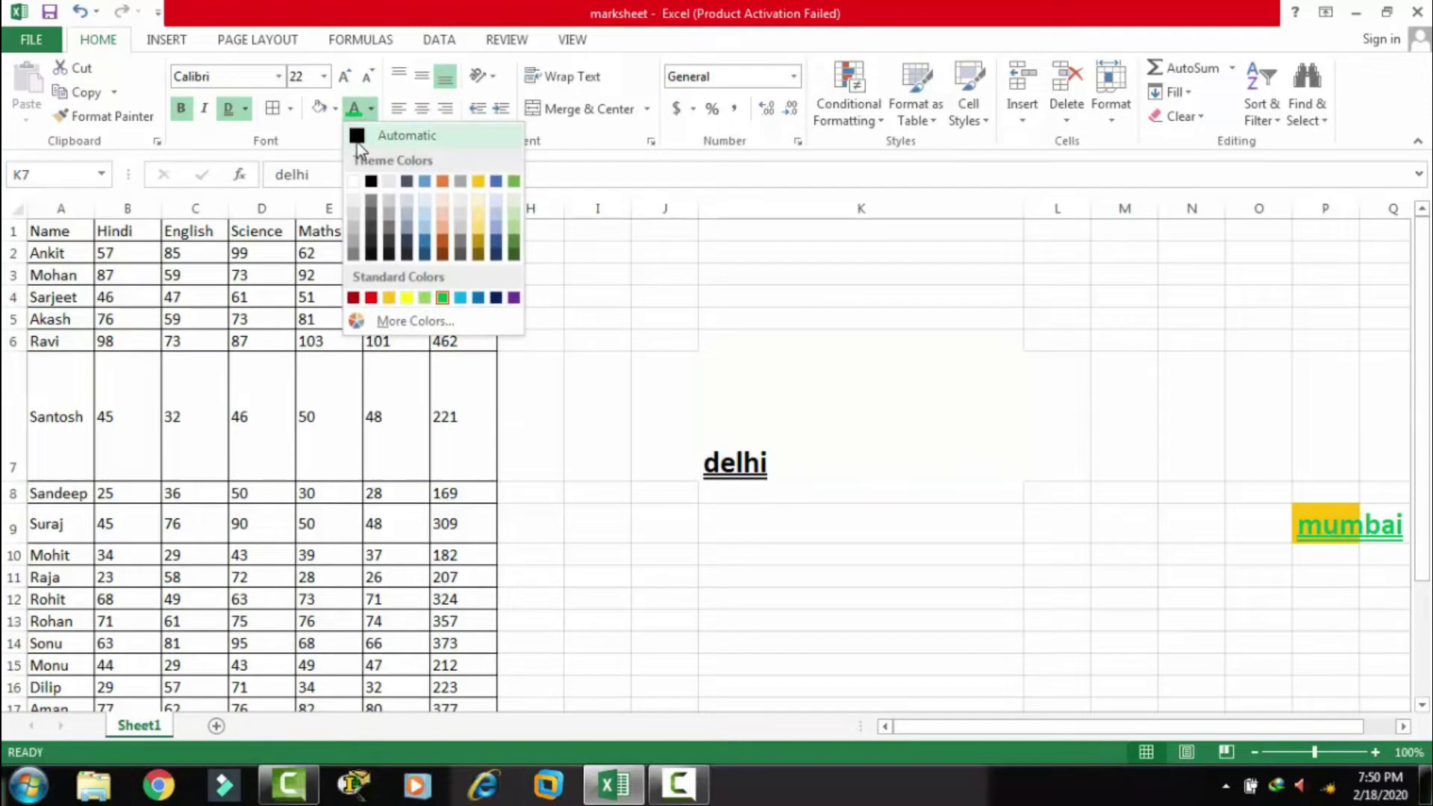
click(400, 131)
click(627, 402)
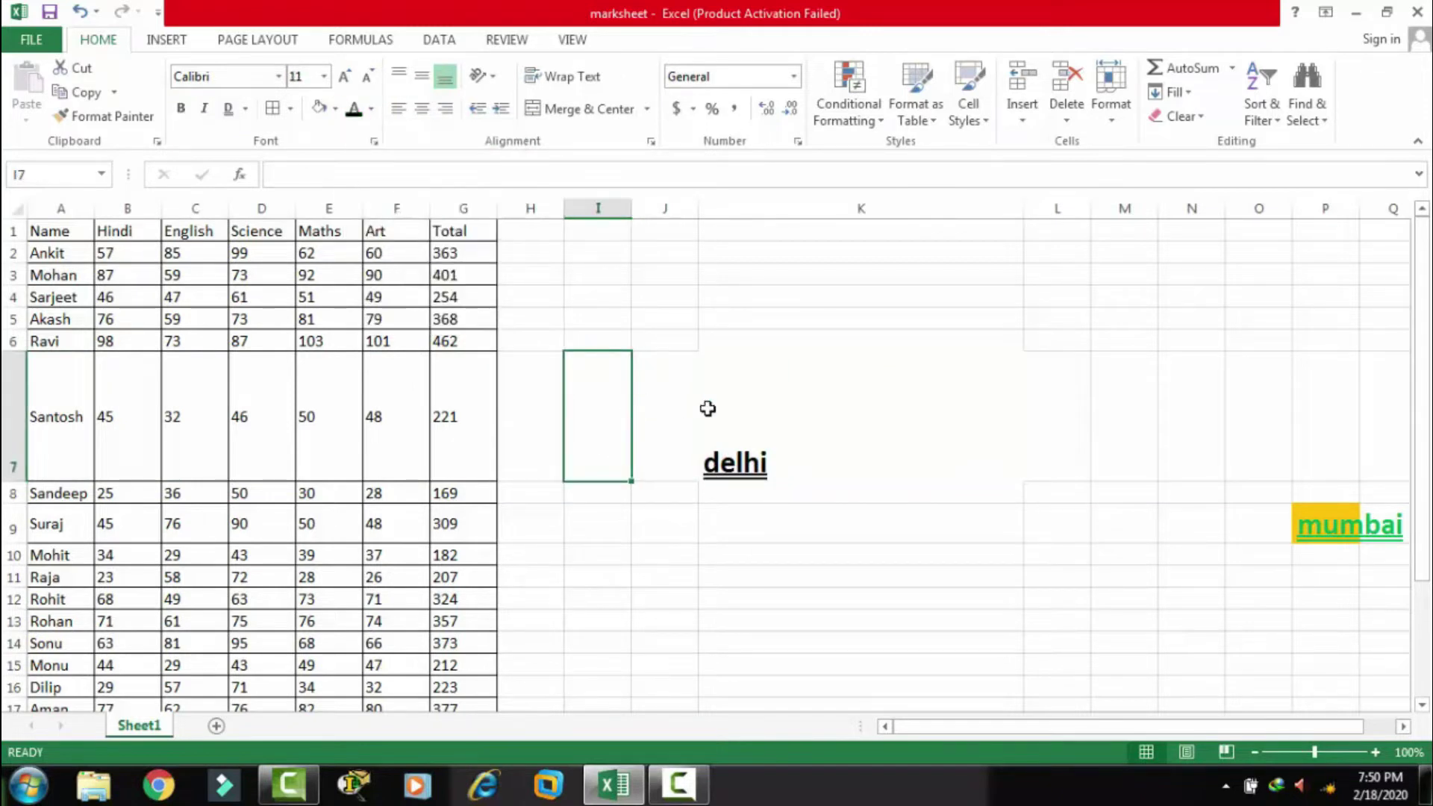
click(721, 376)
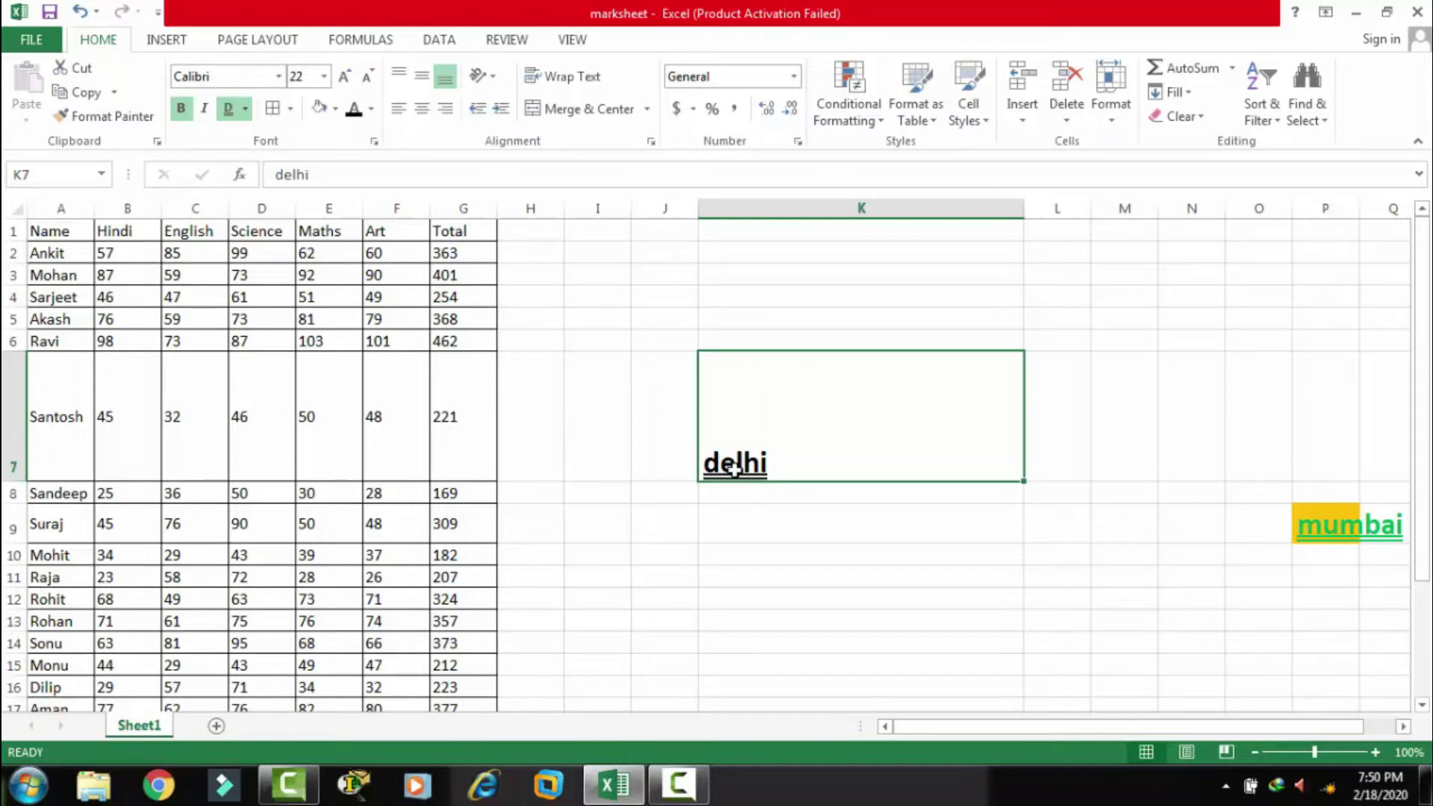
- Try top, middle, right and centre alignments on delhi in K7
click(400, 78)
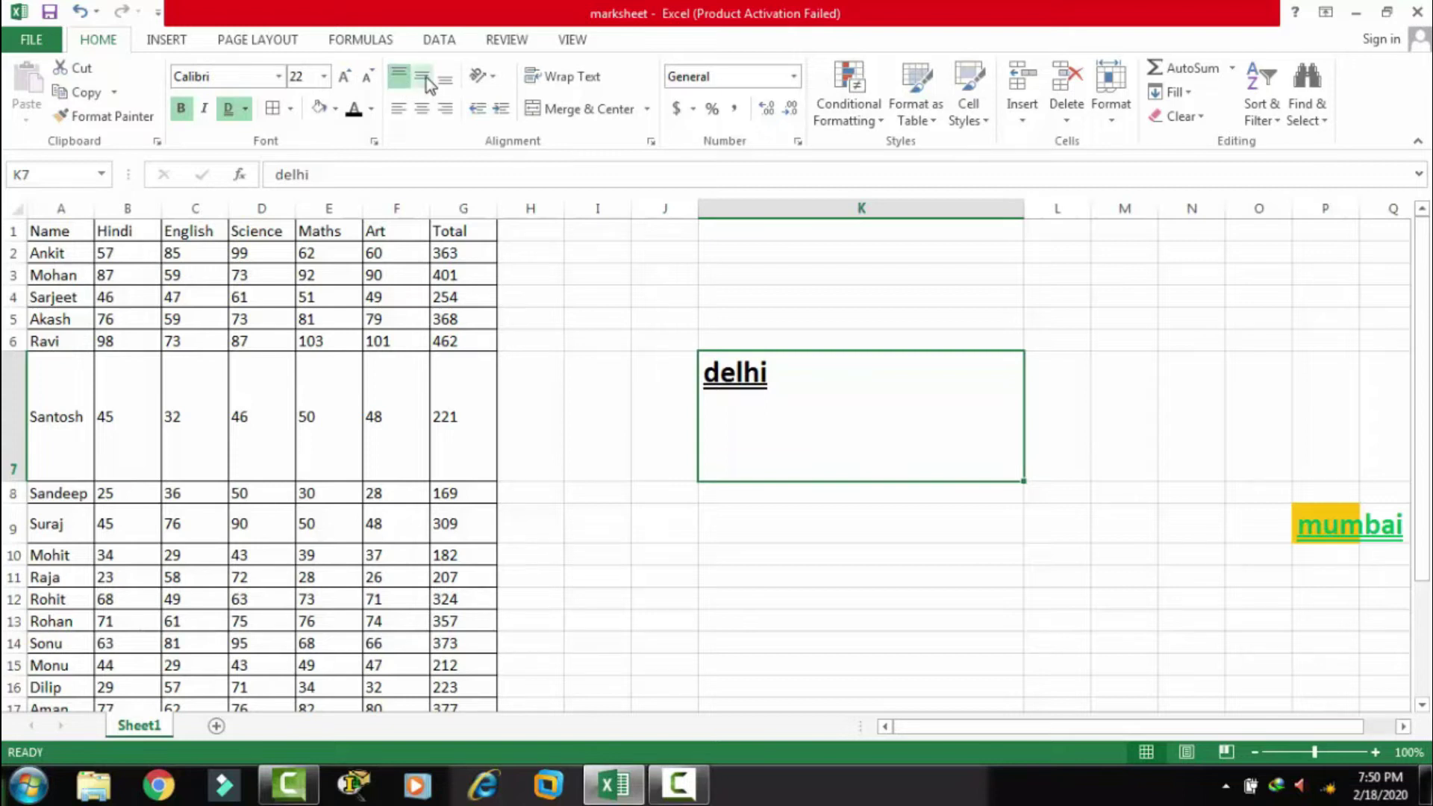
click(422, 78)
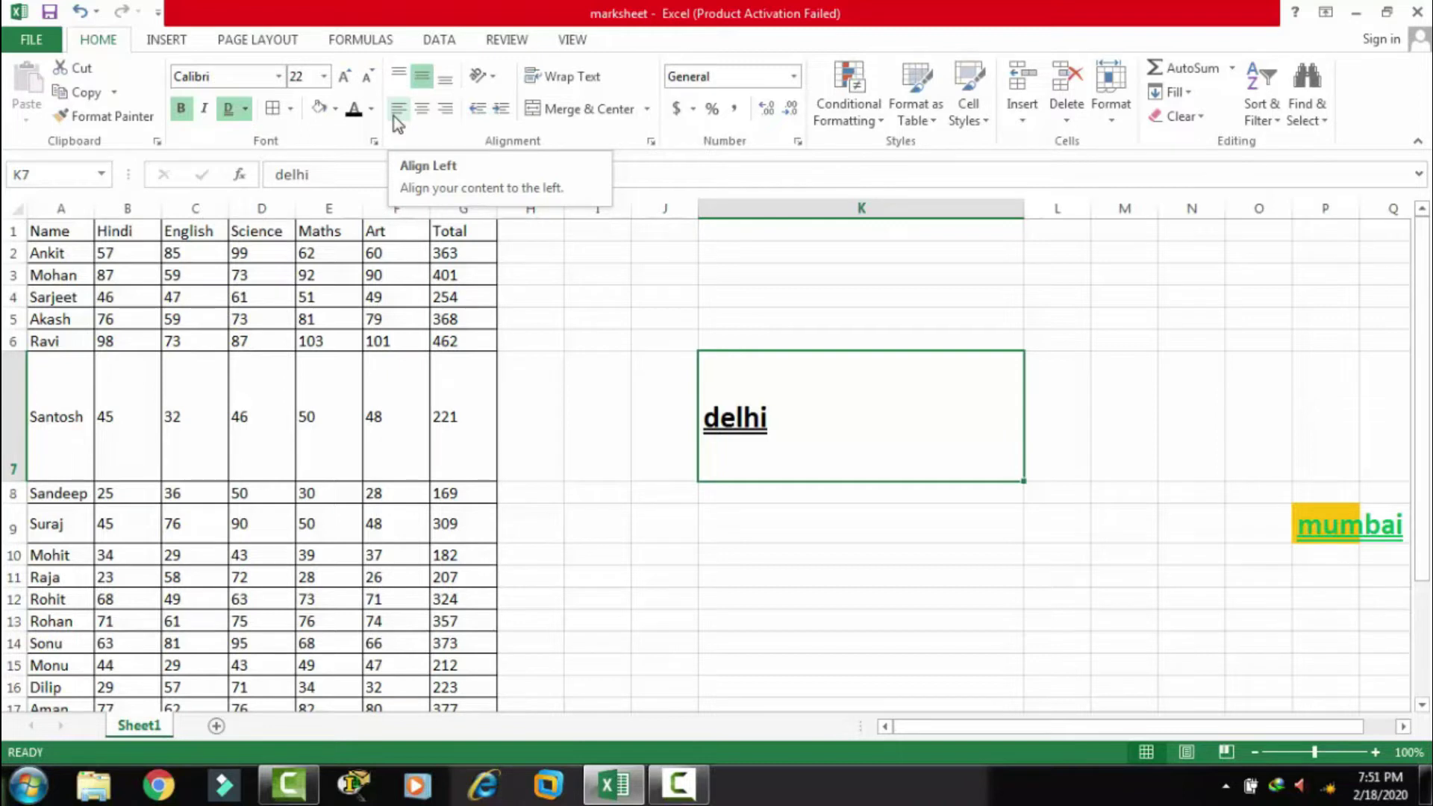
click(446, 111)
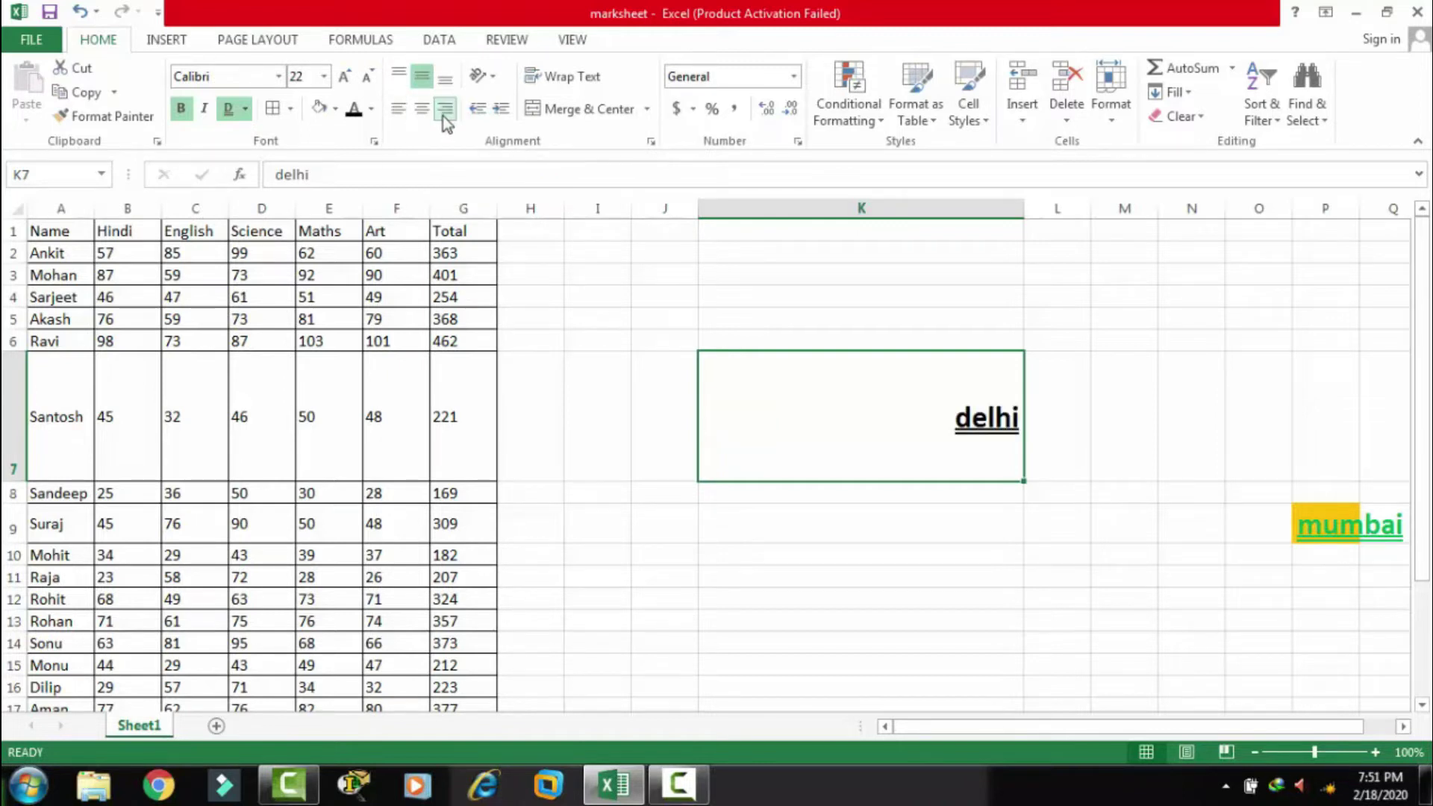
click(421, 110)
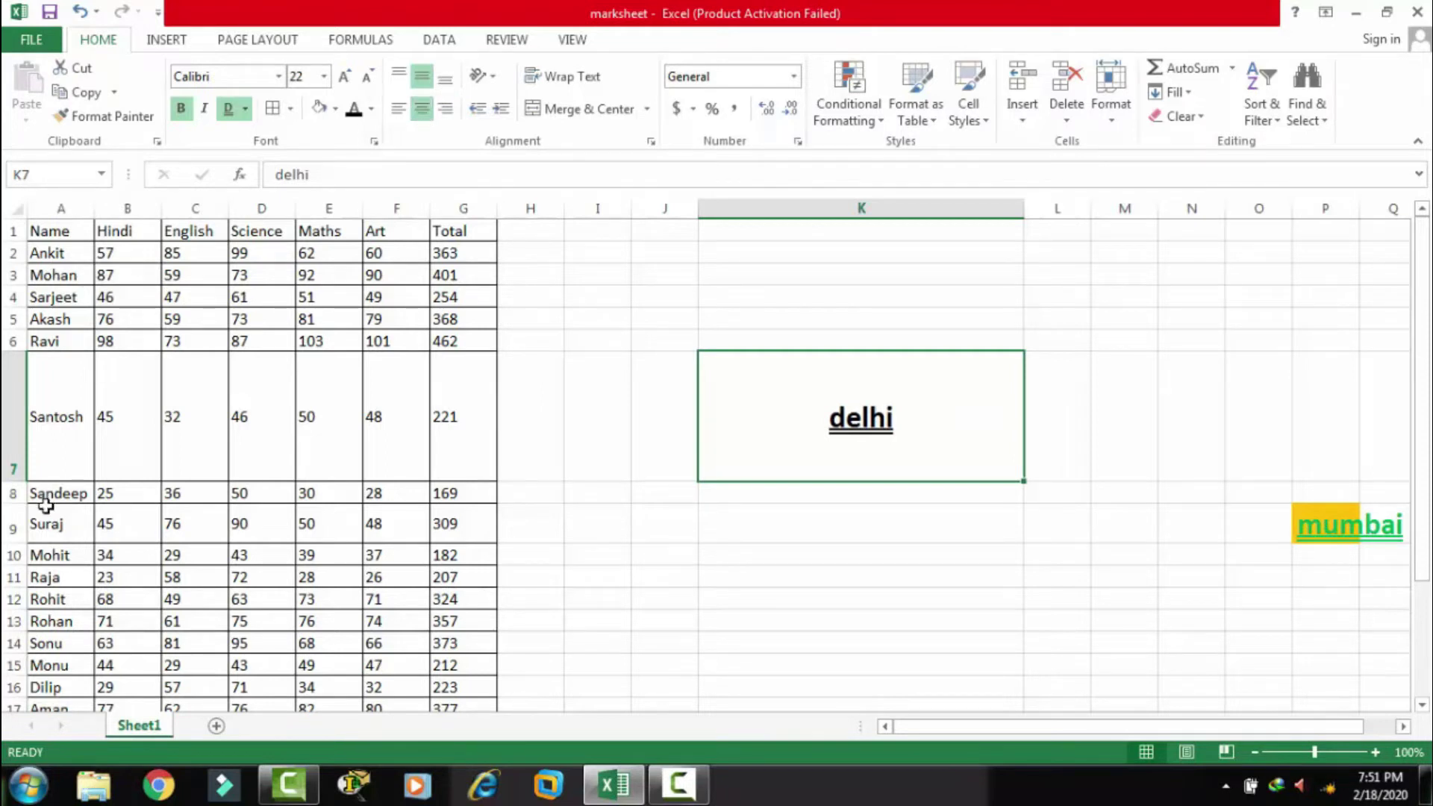
- Undo the alignments so delhi sits bottom-left with yellow fill and green text
key(ctrl+z)
key(ctrl+z)
key(ctrl+z)
key(ctrl+z)
key(ctrl+z)
key(ctrl+z)
key(ctrl+z)
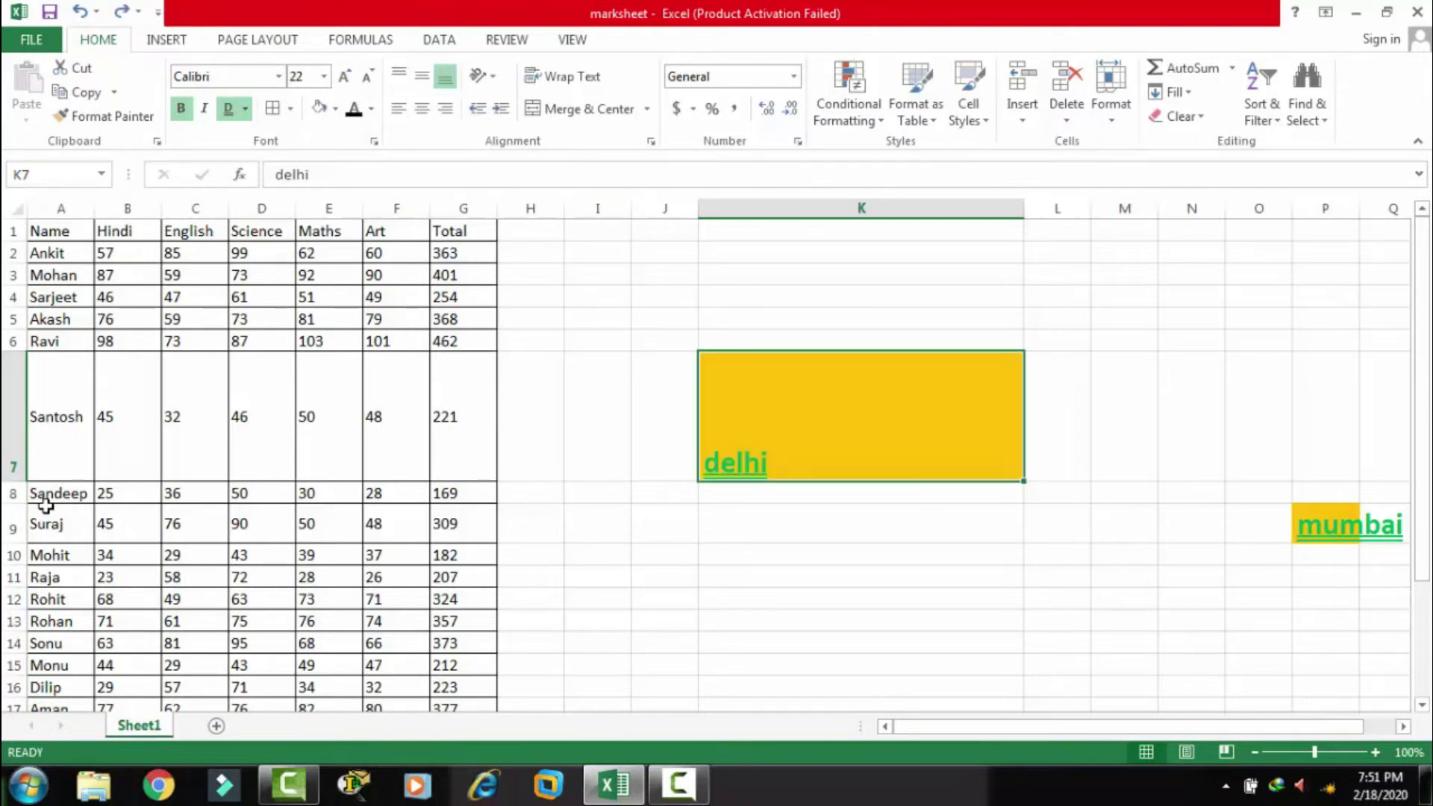
key(ctrl+z)
key(ctrl+z)
key(ctrl+z)
- Undo delhi's formatting and the mumbai entry
key(ctrl+c)
key(ctrl+z)
key(ctrl+z)
key(ctrl+z)
key(ctrl+z)
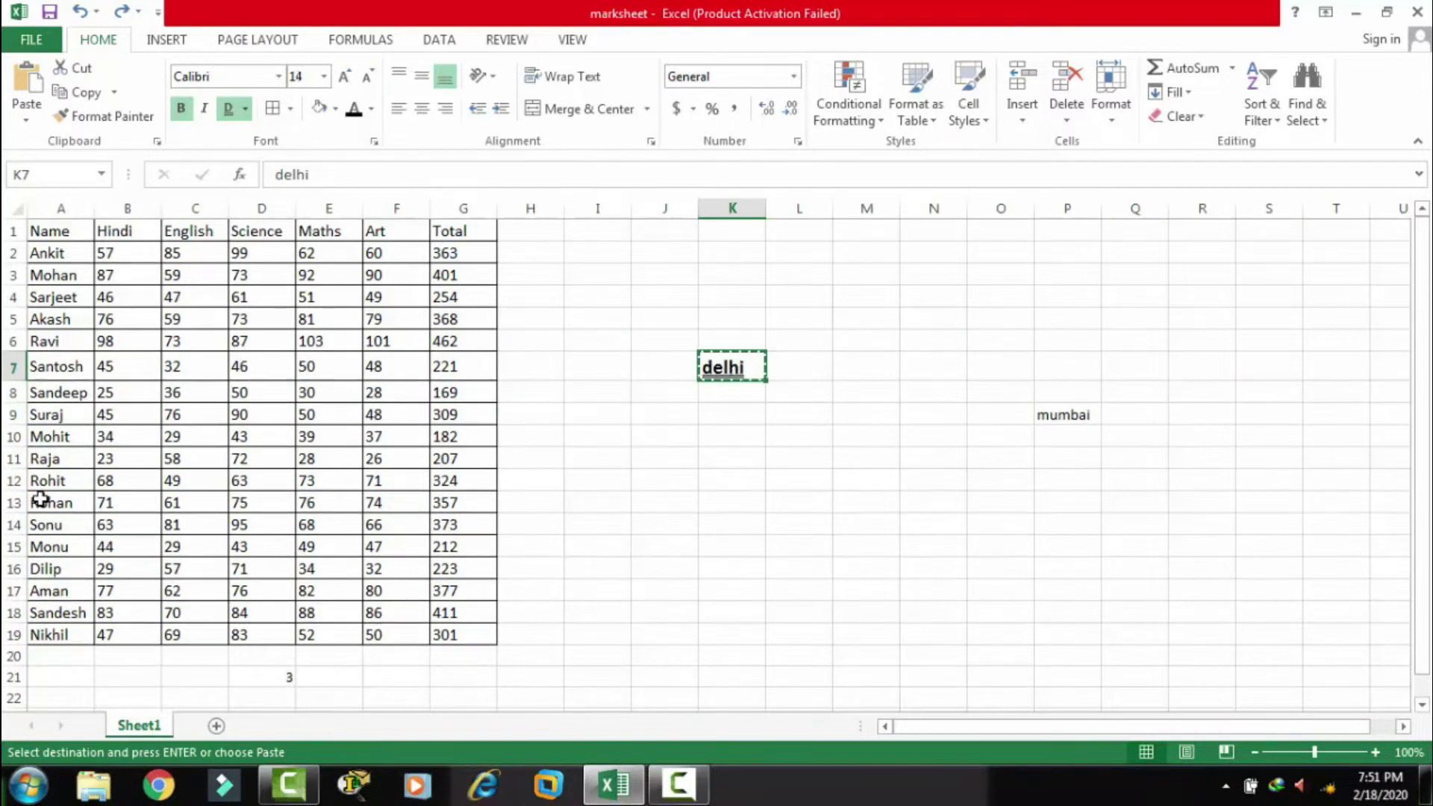
key(ctrl+z)
key(ctrl+z)
key(ctrl+z)
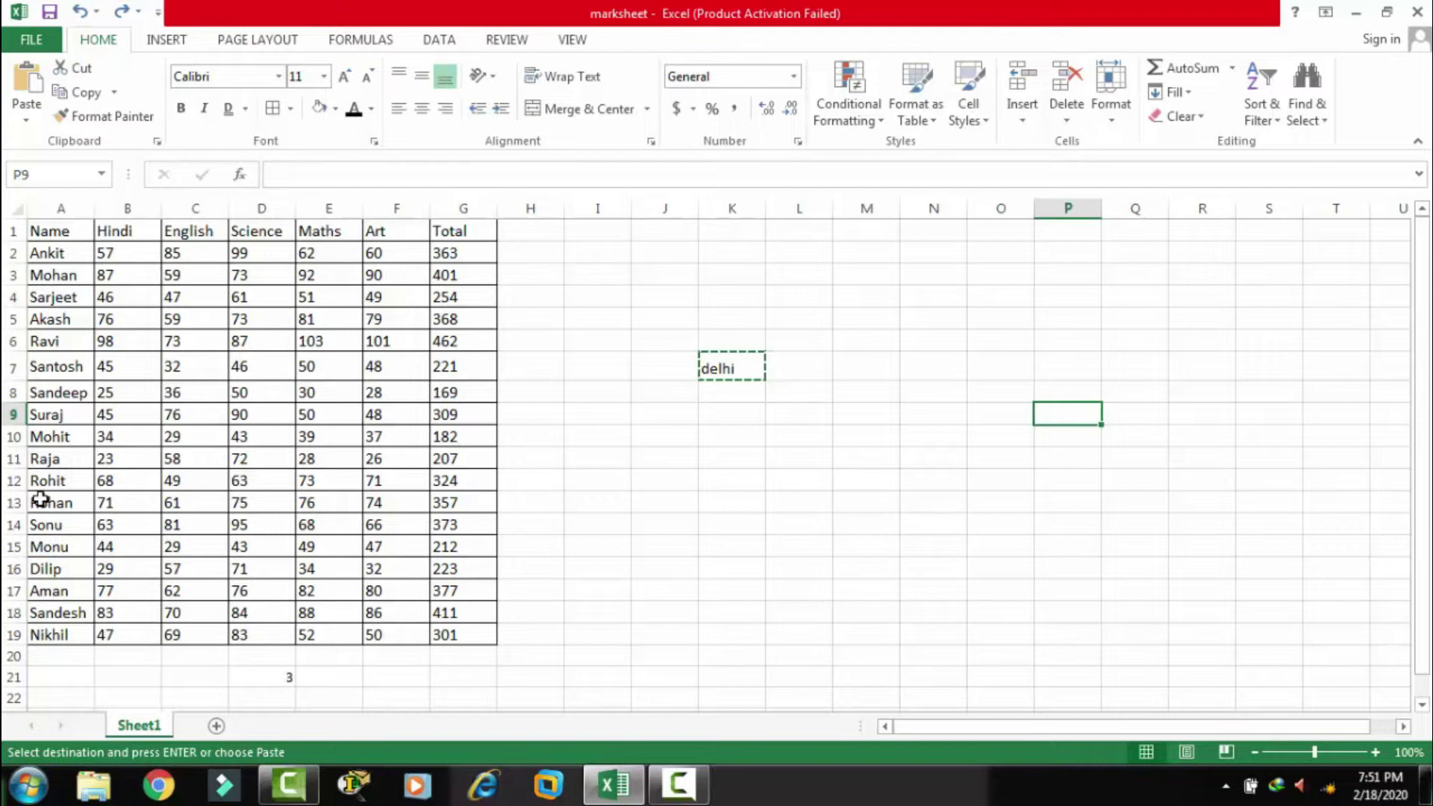
key(ctrl+z)
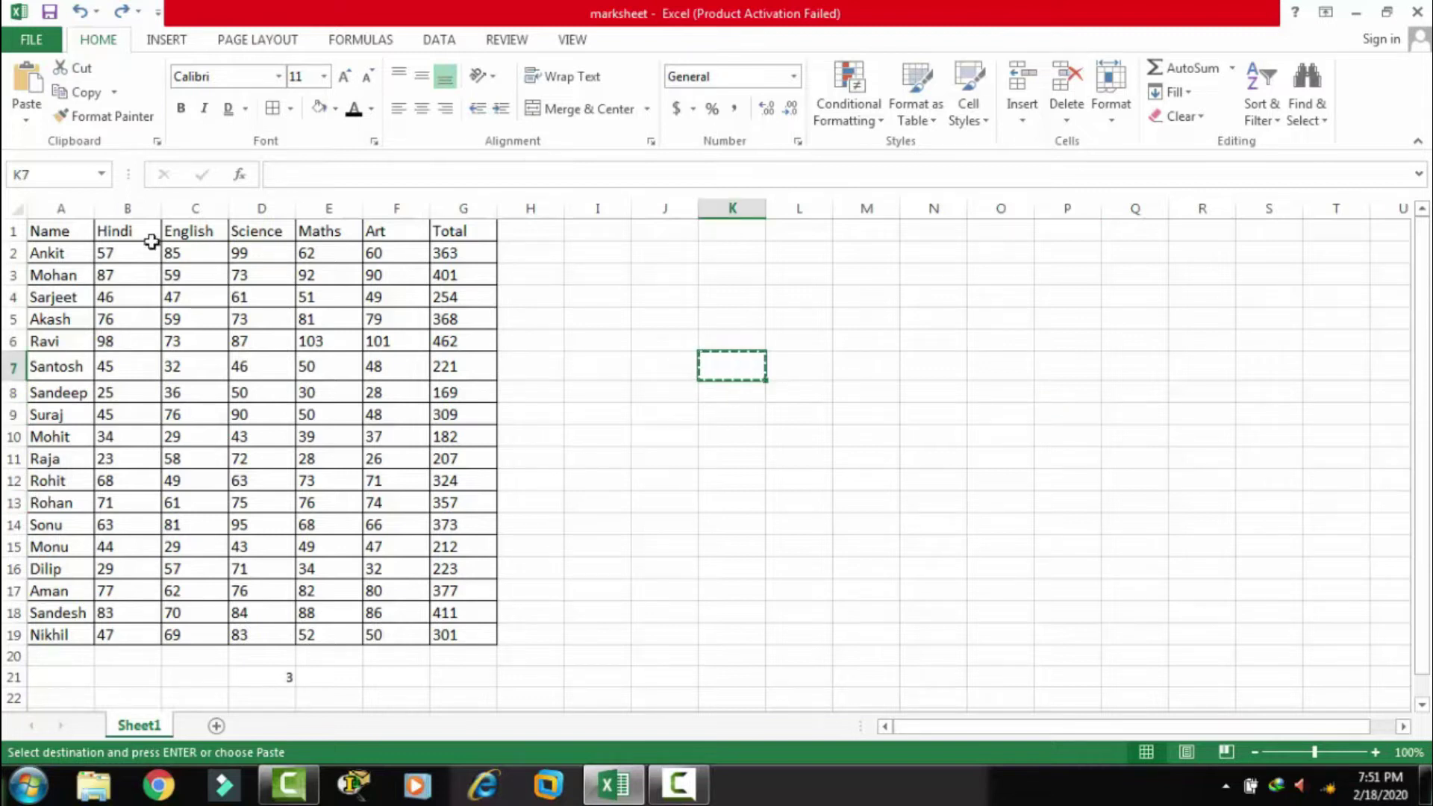
- Centre-align all the marksheet data in A1:G19
mouse_move(49, 232)
mouse_down()
mouse_move(289, 262)
mouse_move(413, 300)
mouse_up()
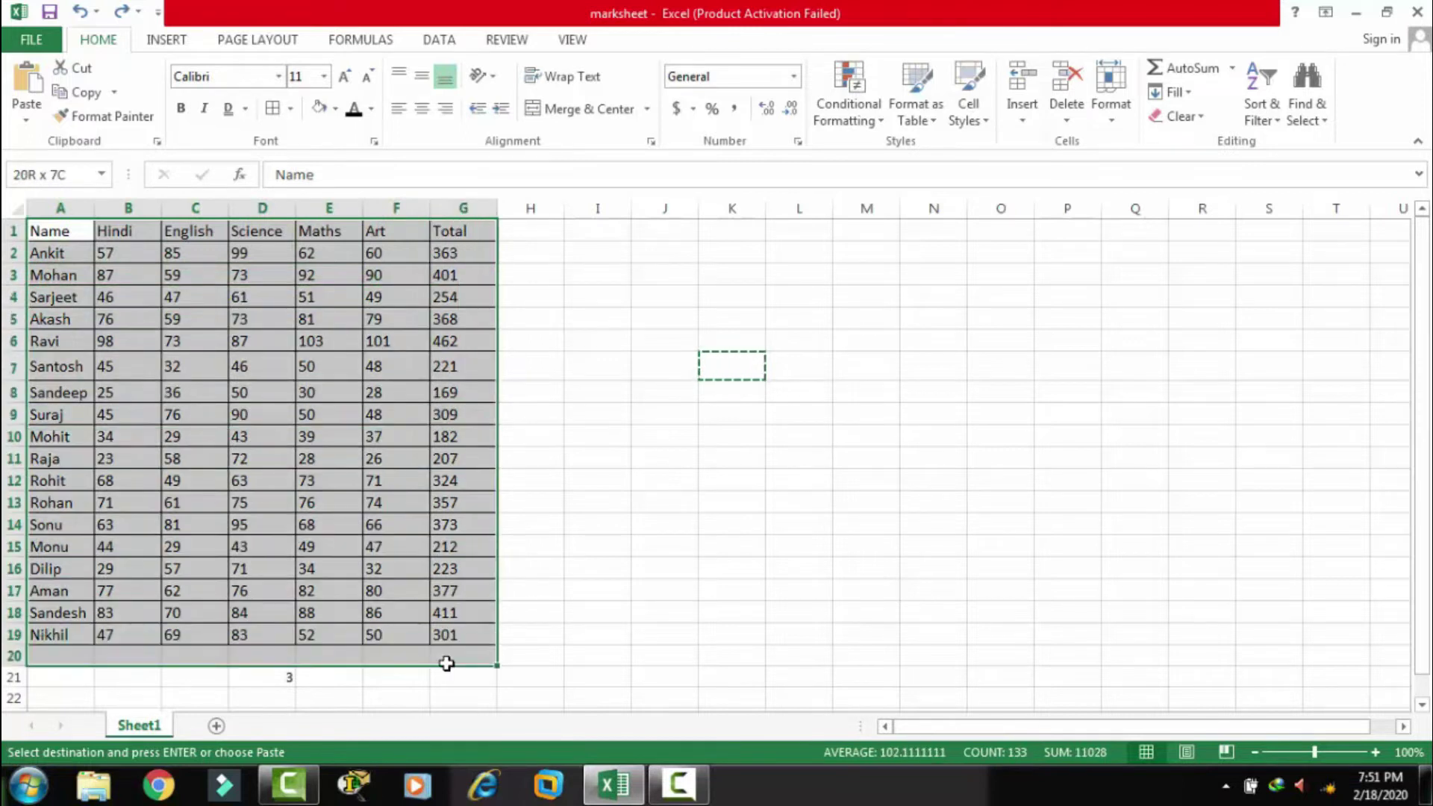
drag(450, 570, 464, 631)
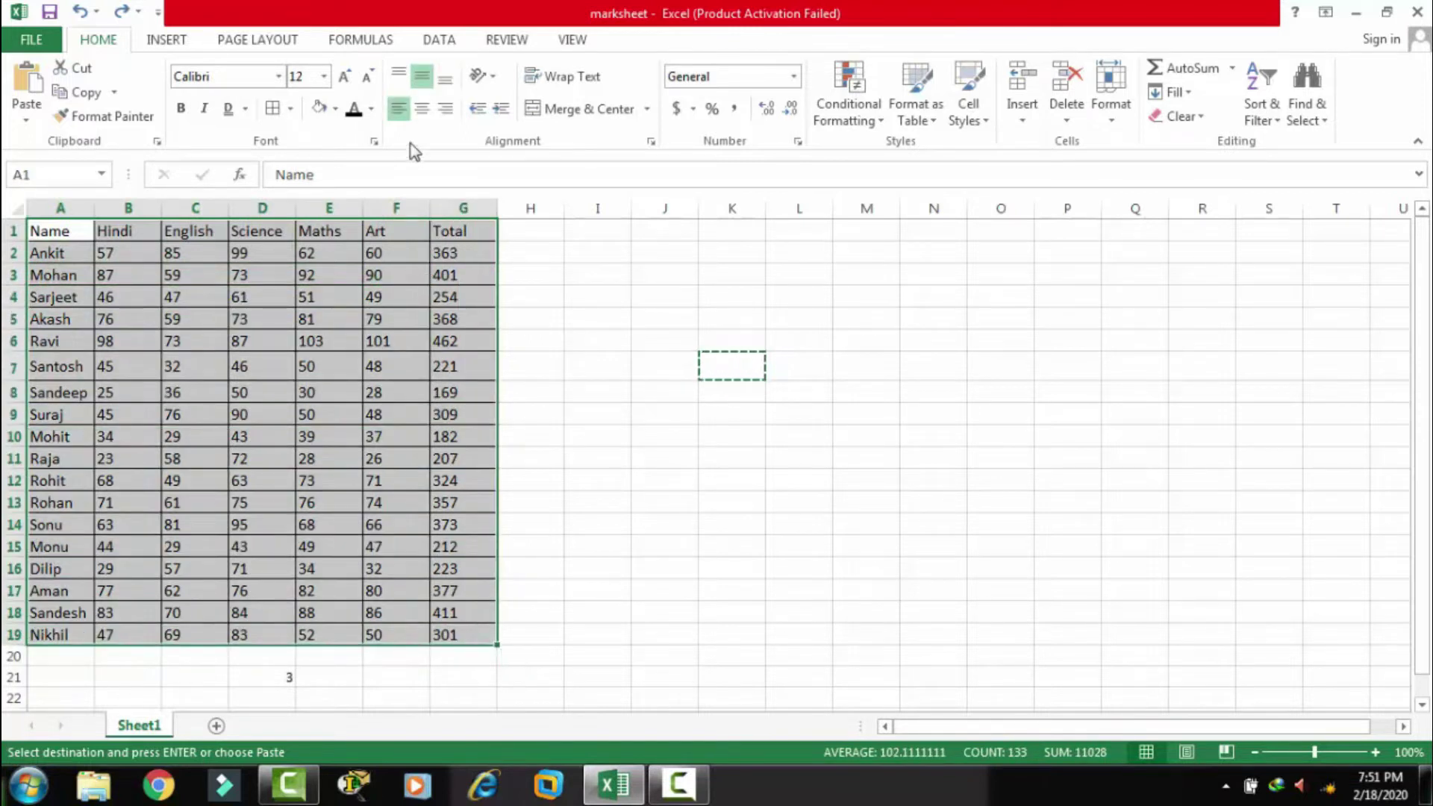
click(422, 109)
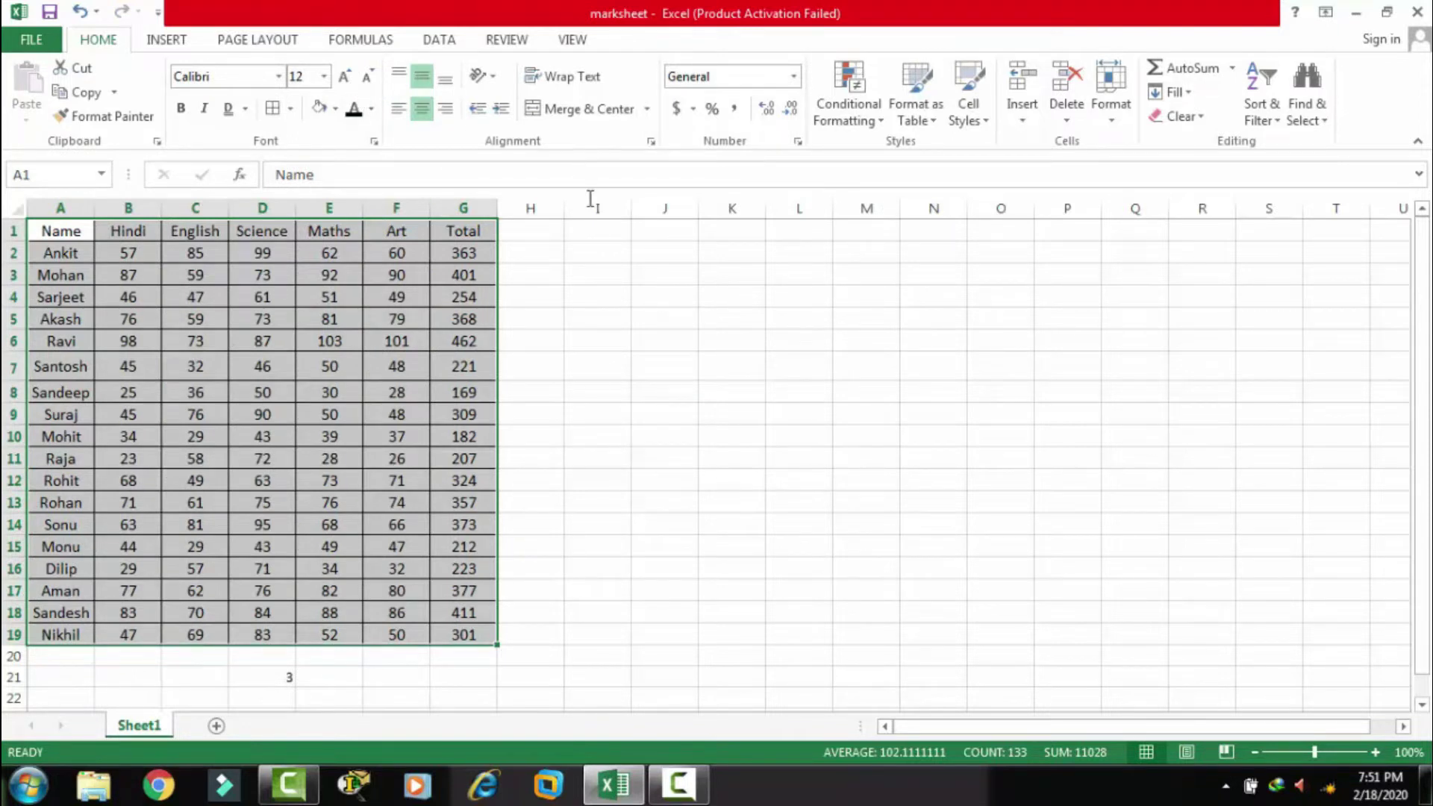
drag(669, 298, 598, 341)
- Enter Noida in cell L9
click(669, 298)
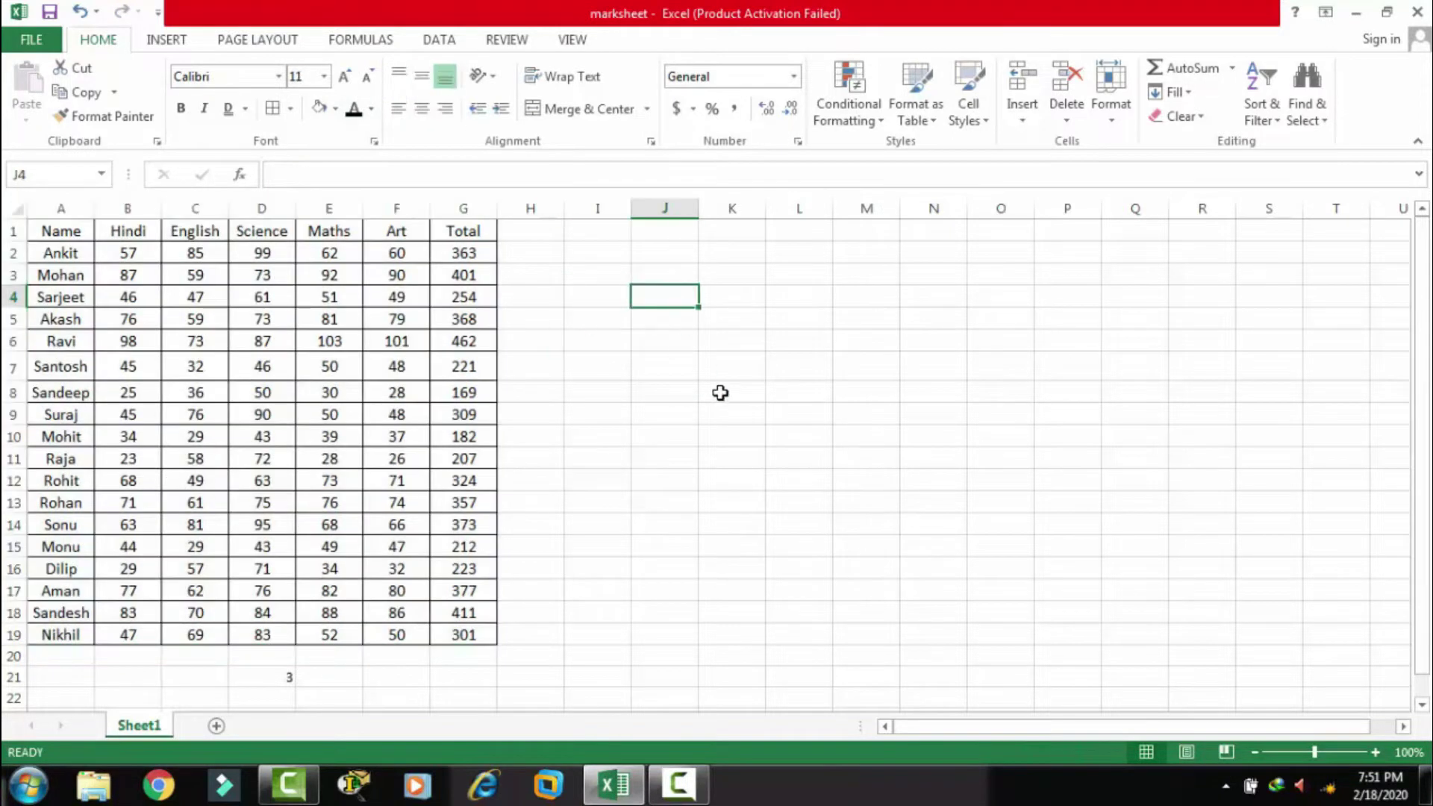
click(801, 422)
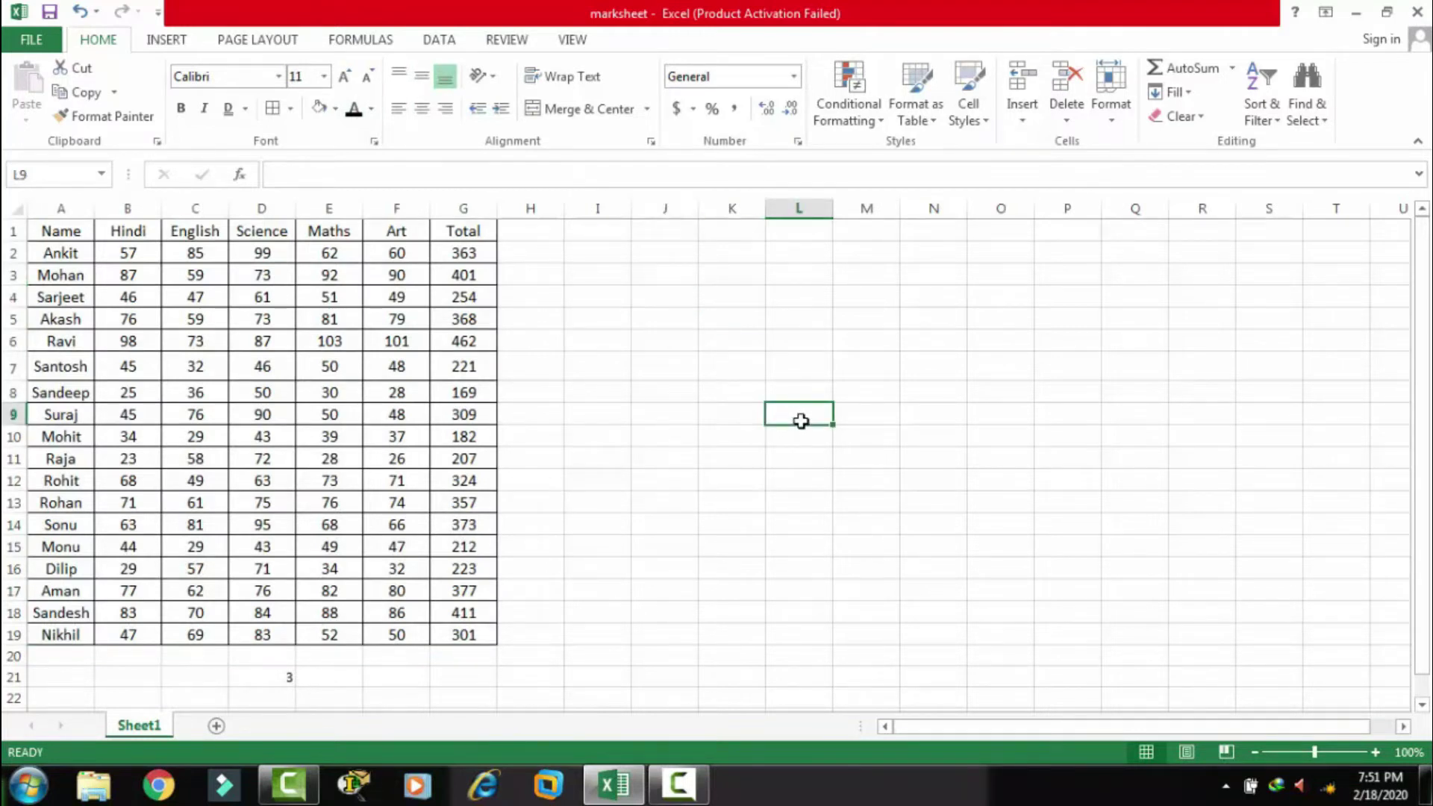
text(Noida)
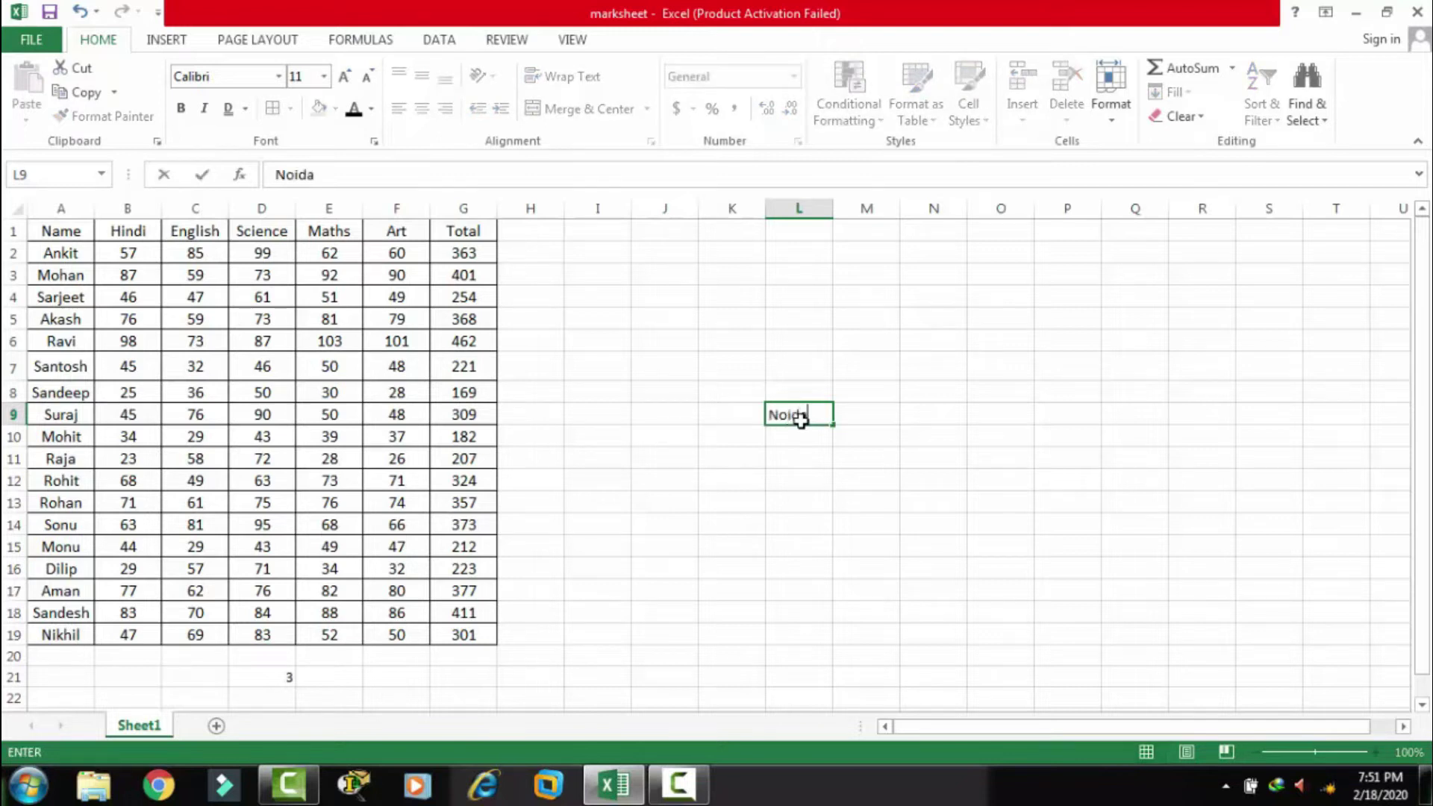
click(903, 495)
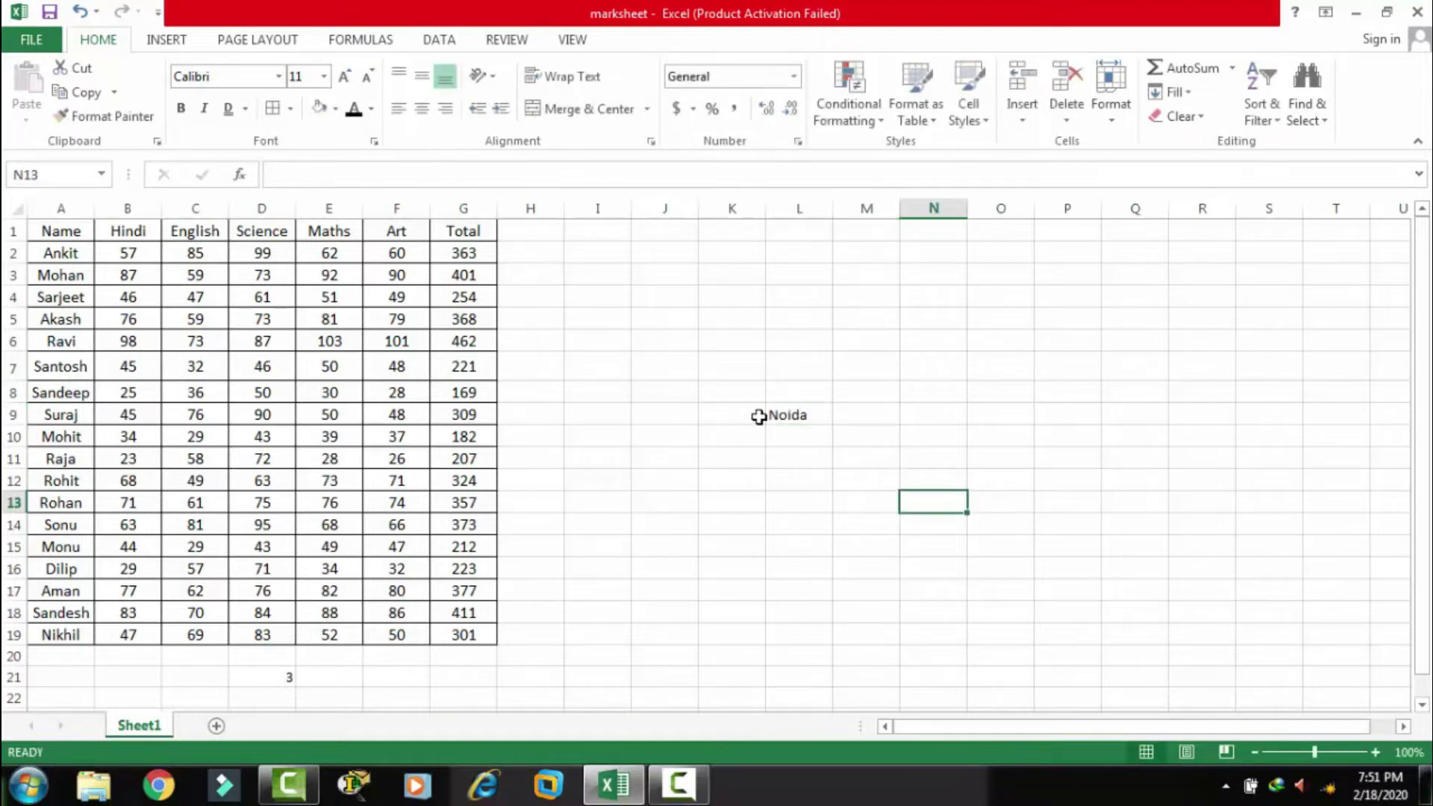
- Enlarge Noida to 20 pt and widen column L so it fits
click(797, 416)
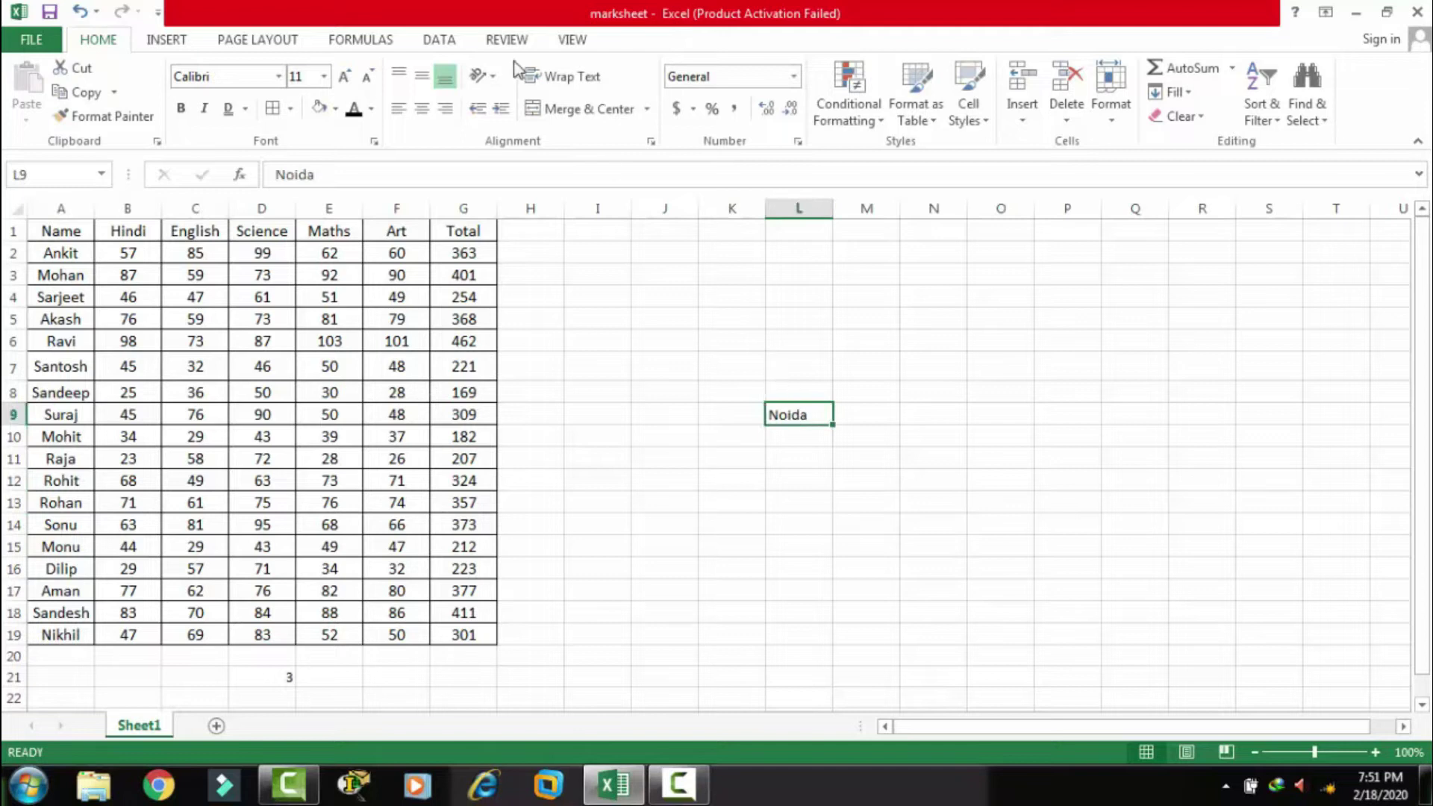
click(345, 78)
click(345, 78)
click(345, 79)
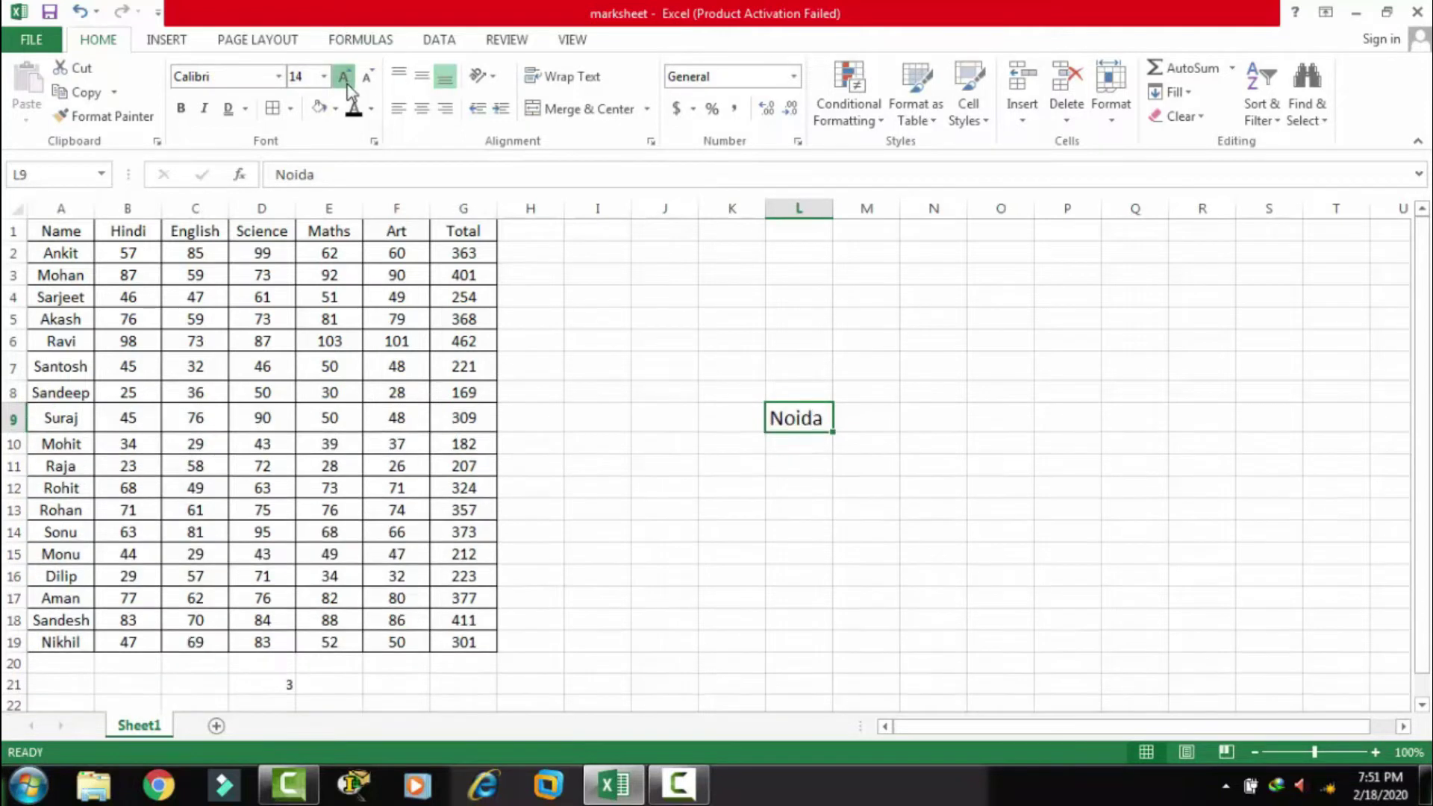
click(345, 79)
click(345, 78)
drag(833, 209, 967, 208)
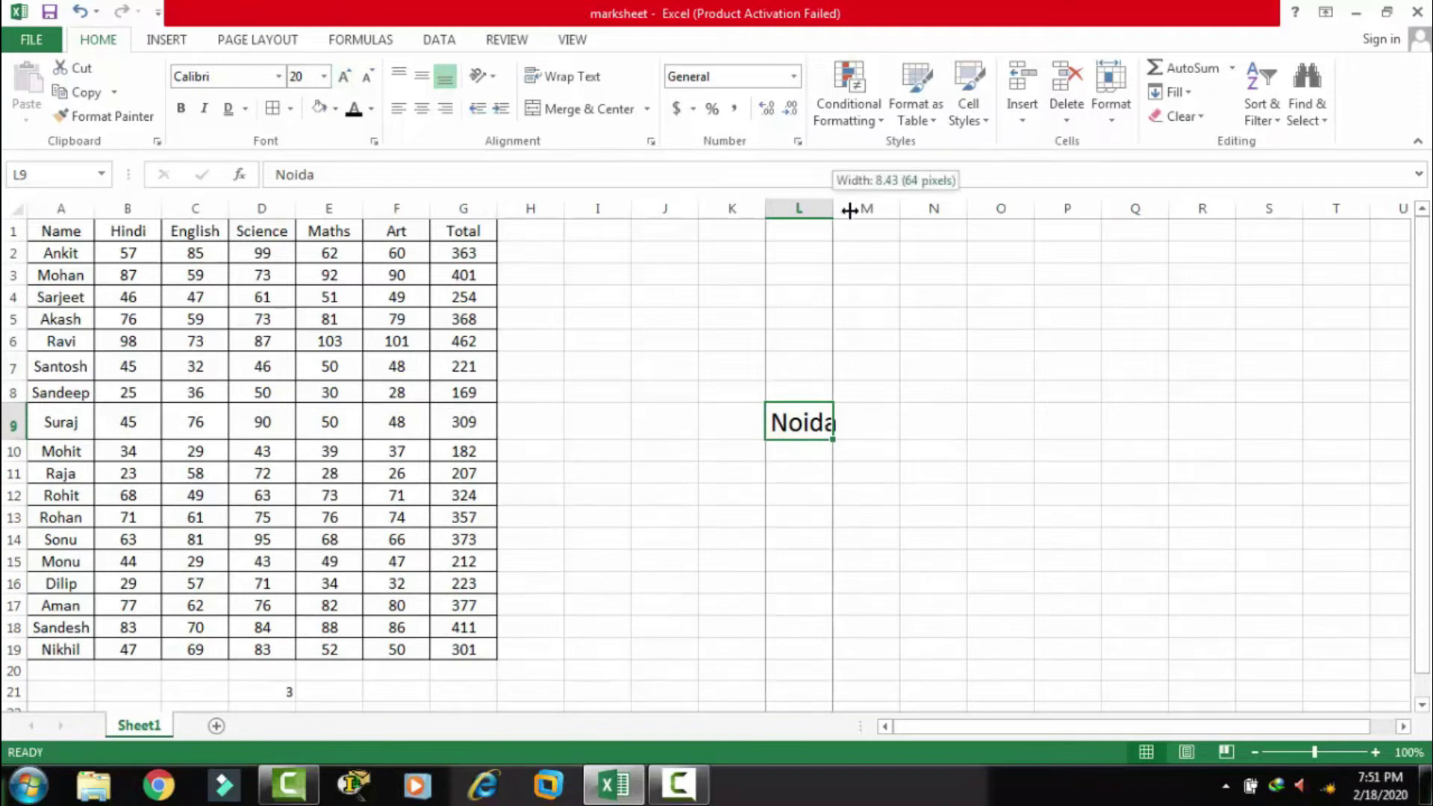
key(ctrl+z)
key(ctrl+y)
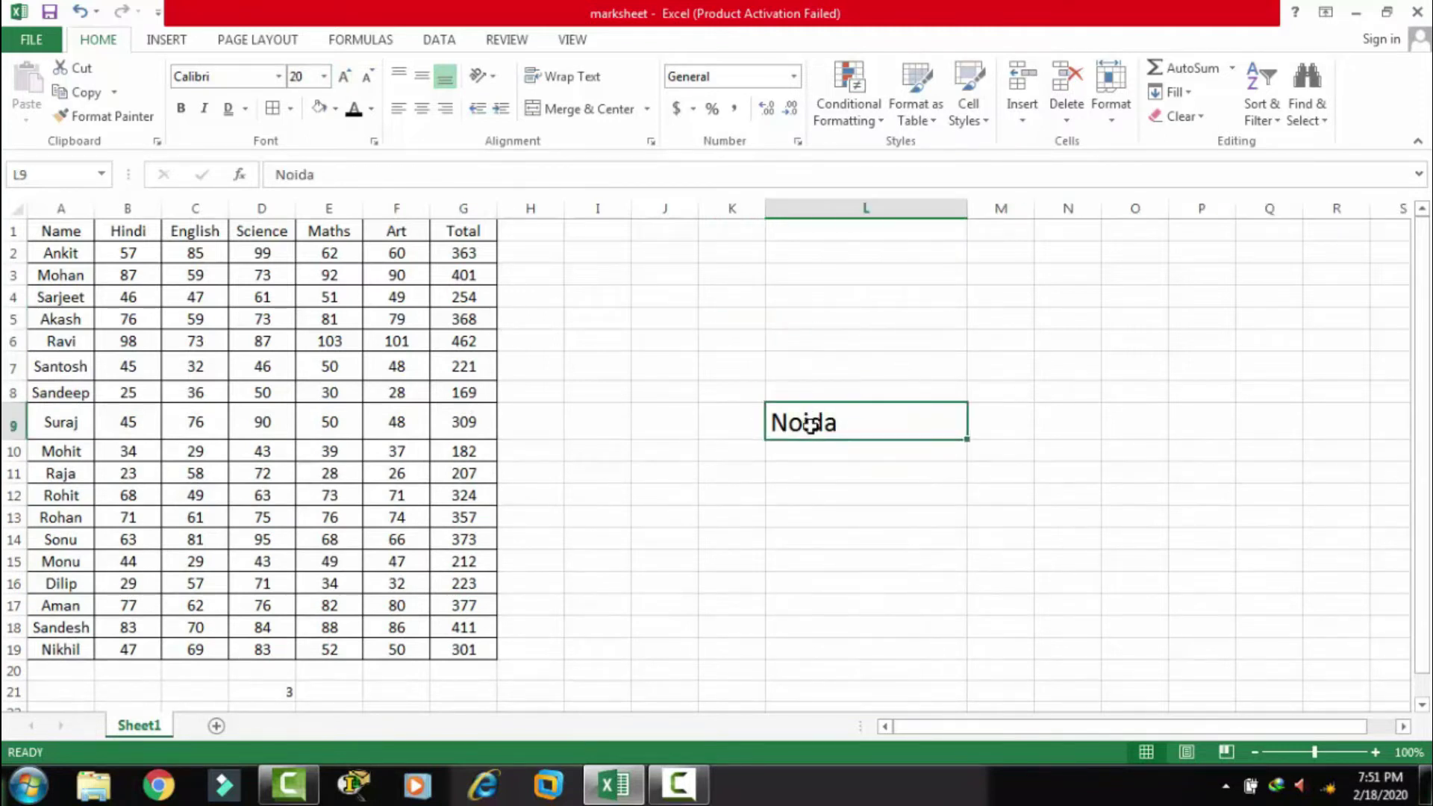
click(494, 78)
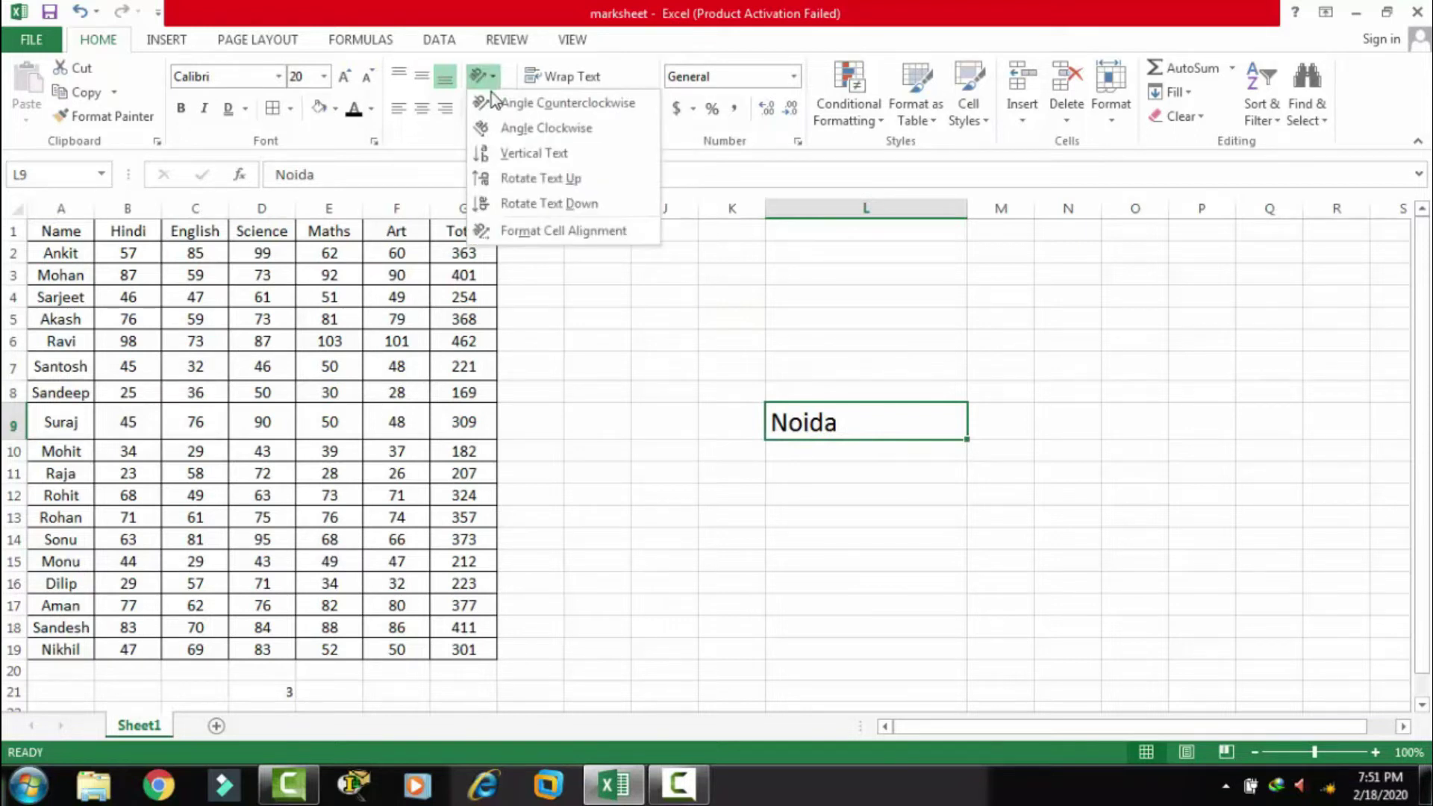
click(485, 112)
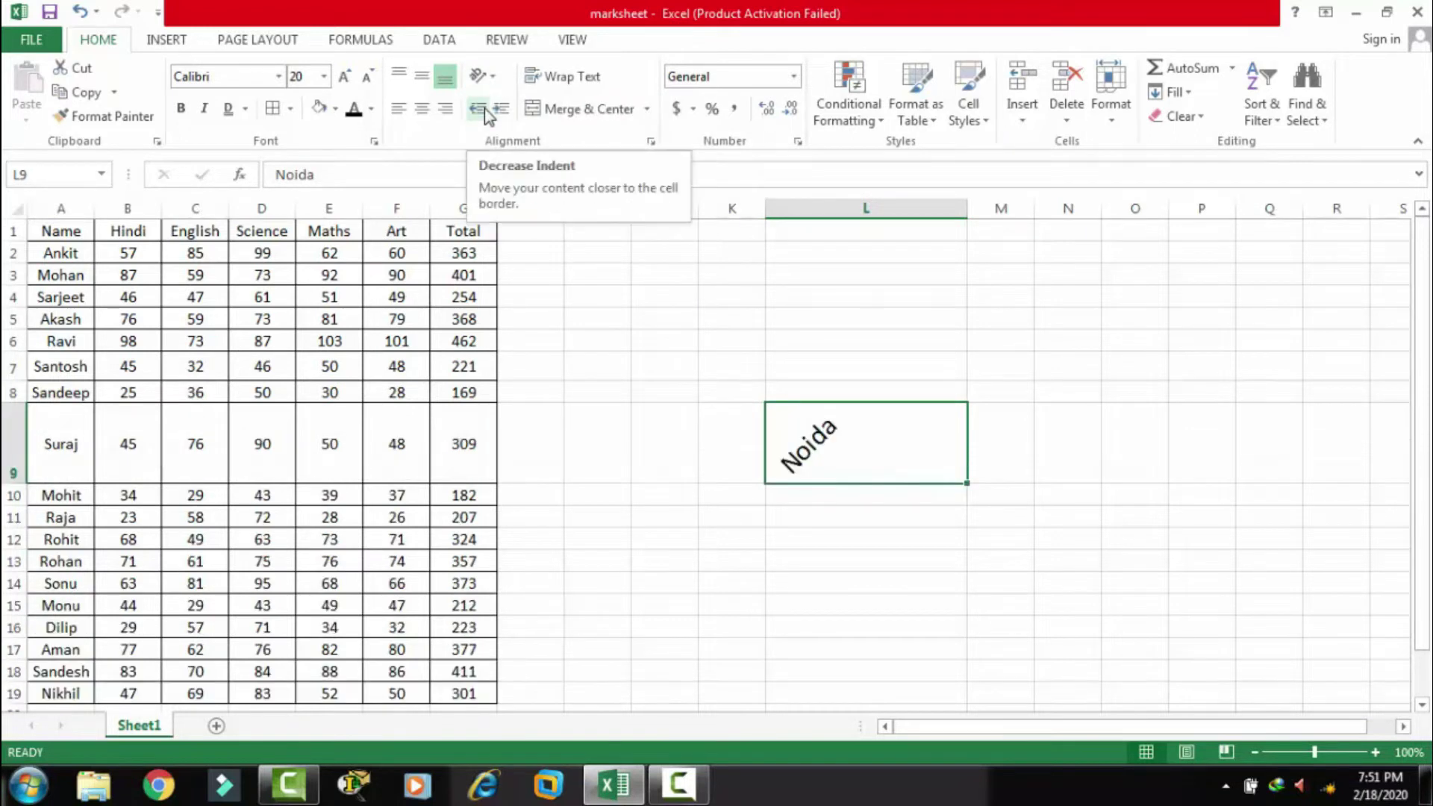
click(496, 81)
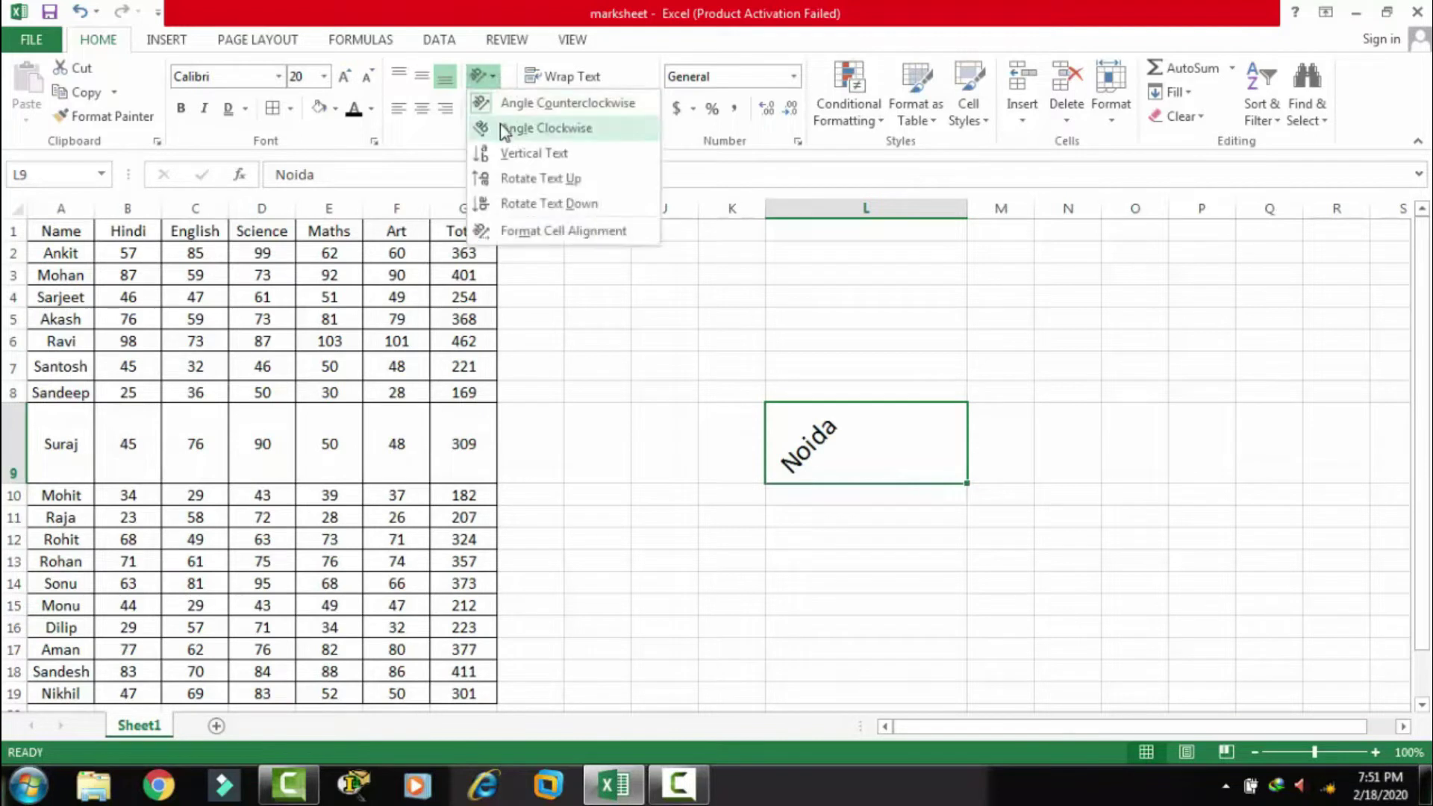
click(499, 125)
click(482, 75)
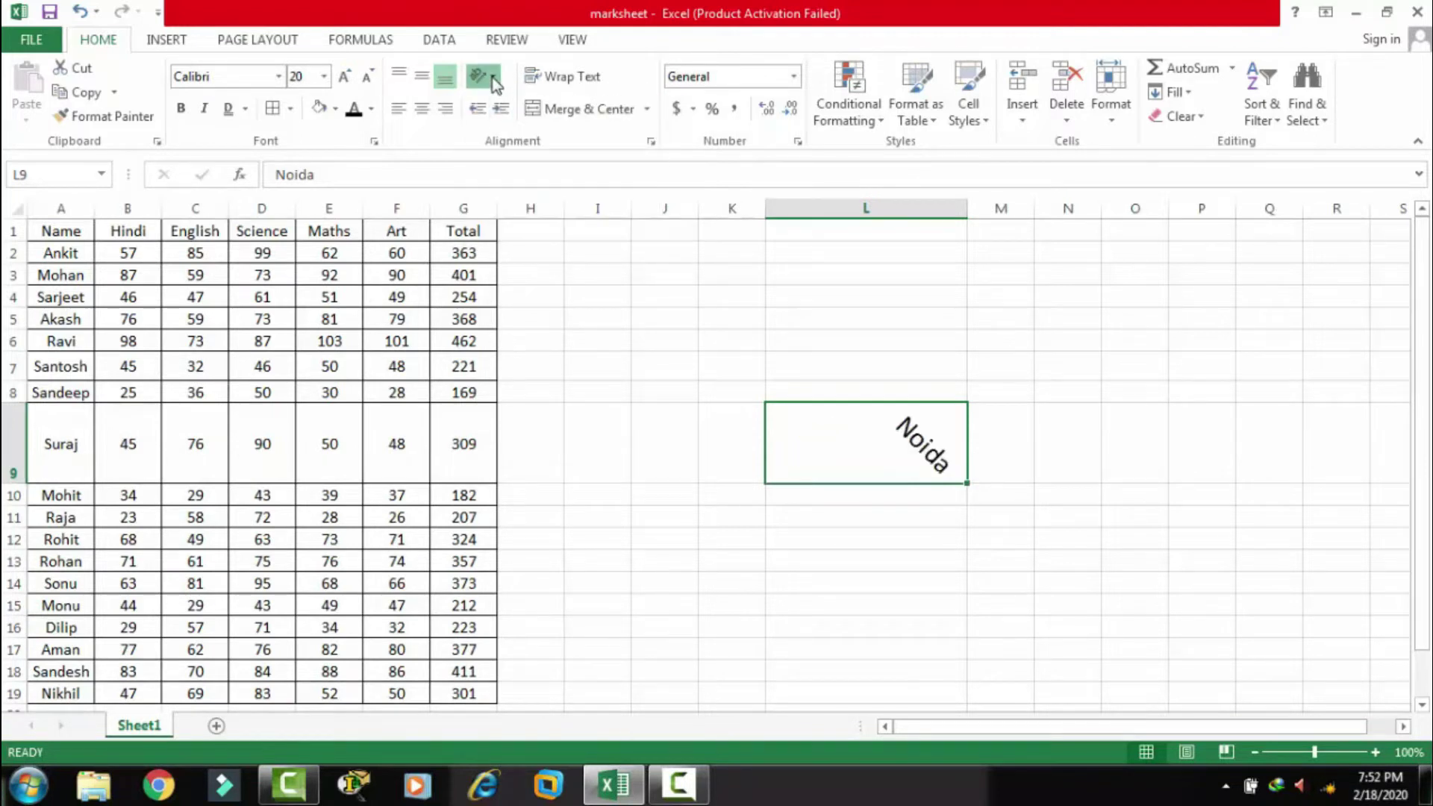
click(486, 154)
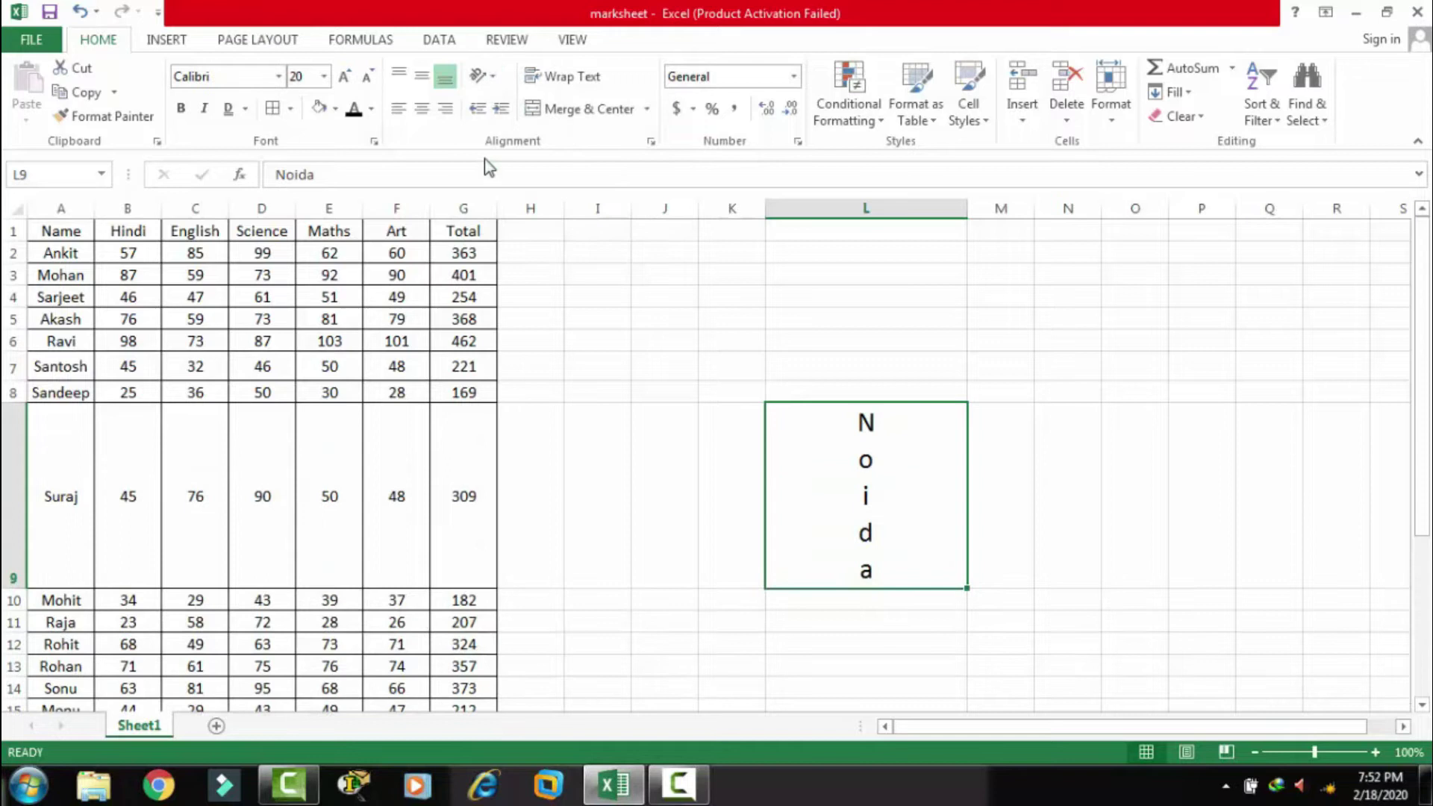
click(498, 81)
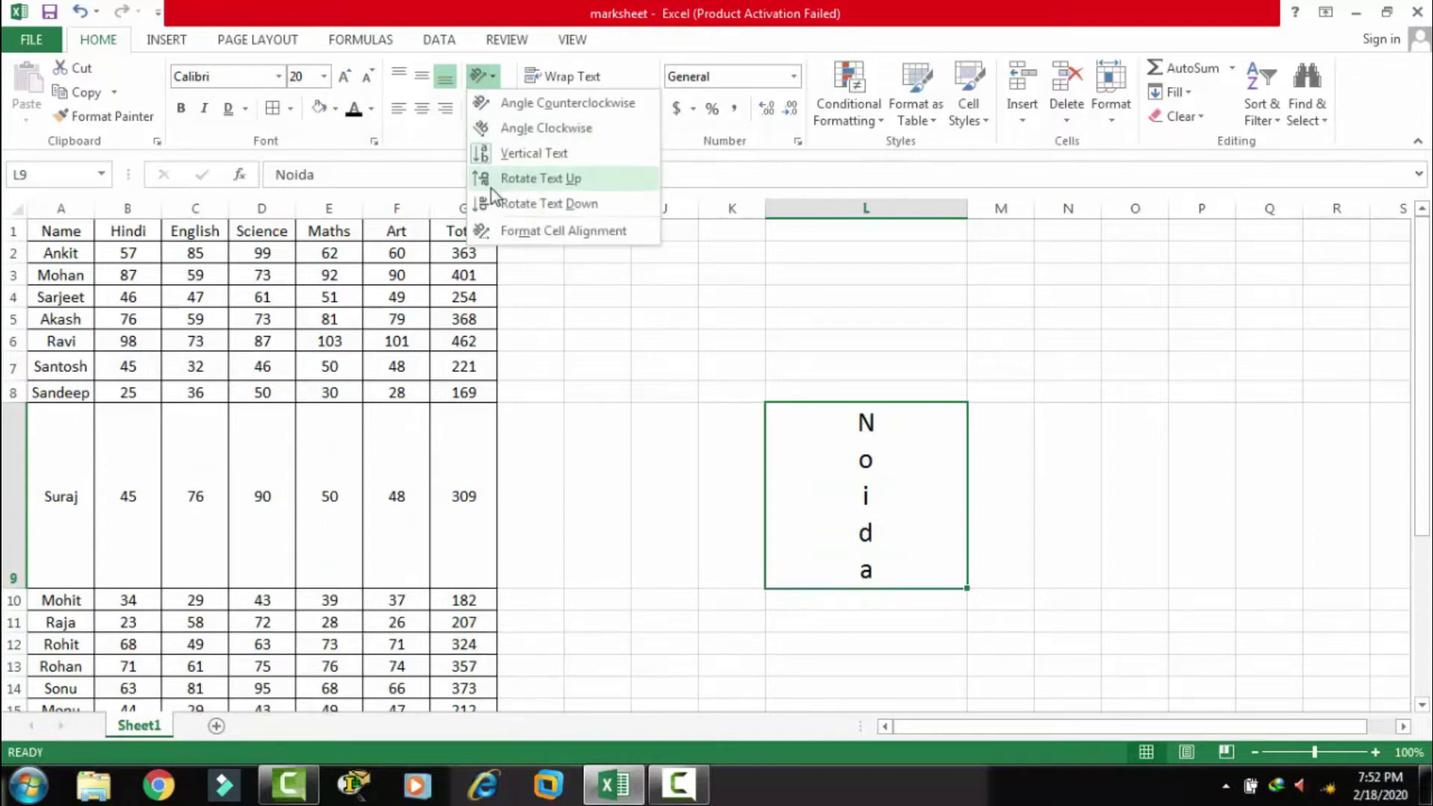
click(491, 229)
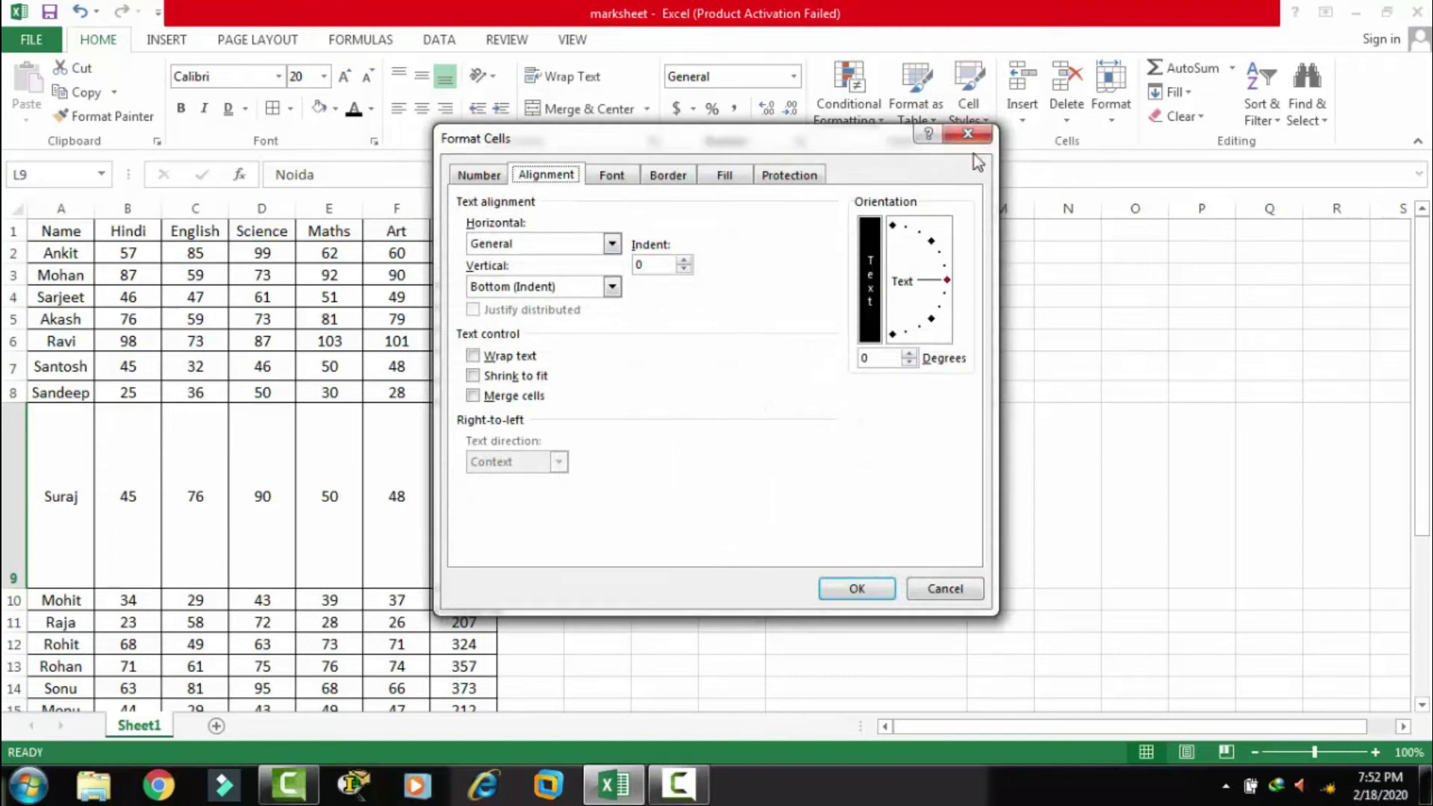
click(968, 134)
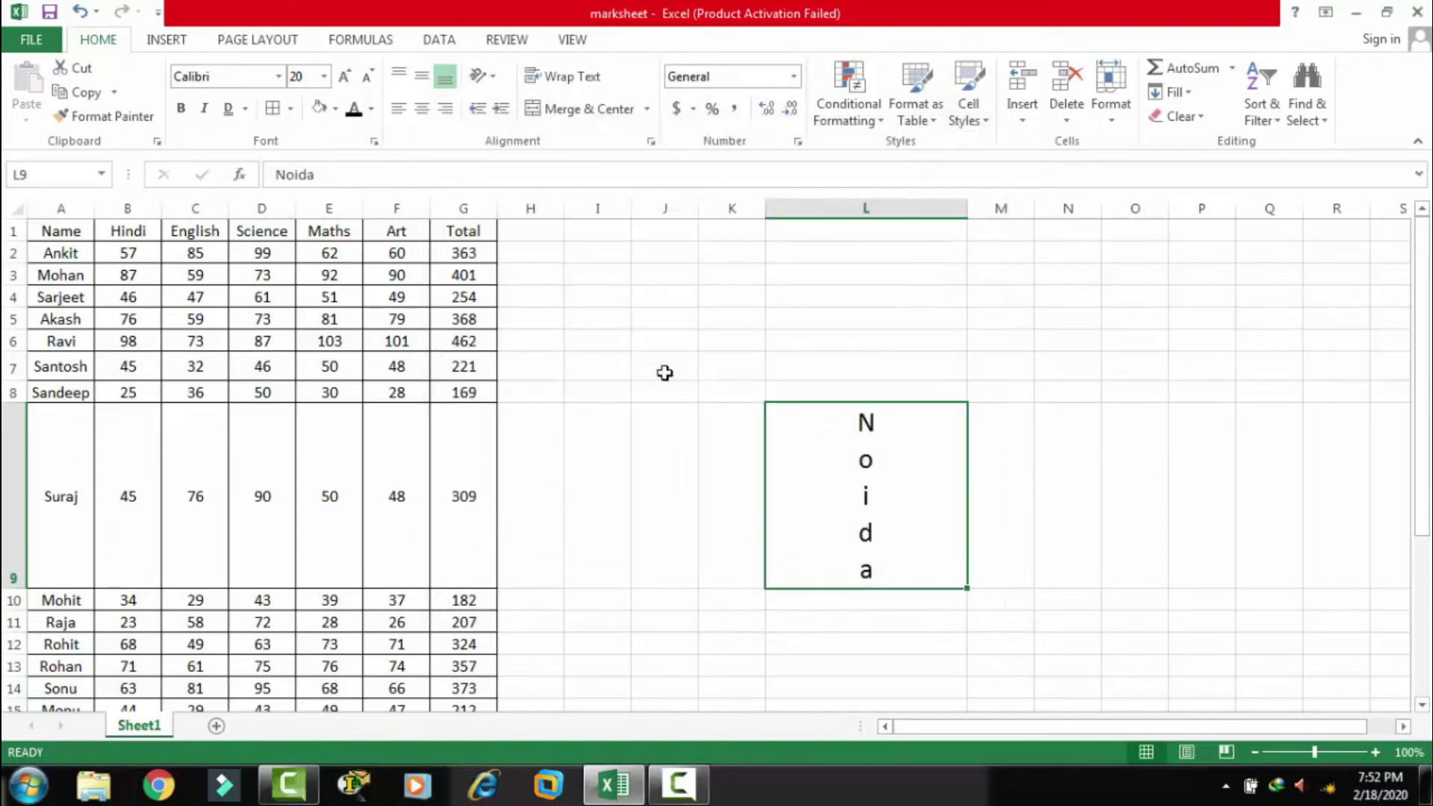
key(ctrl+z)
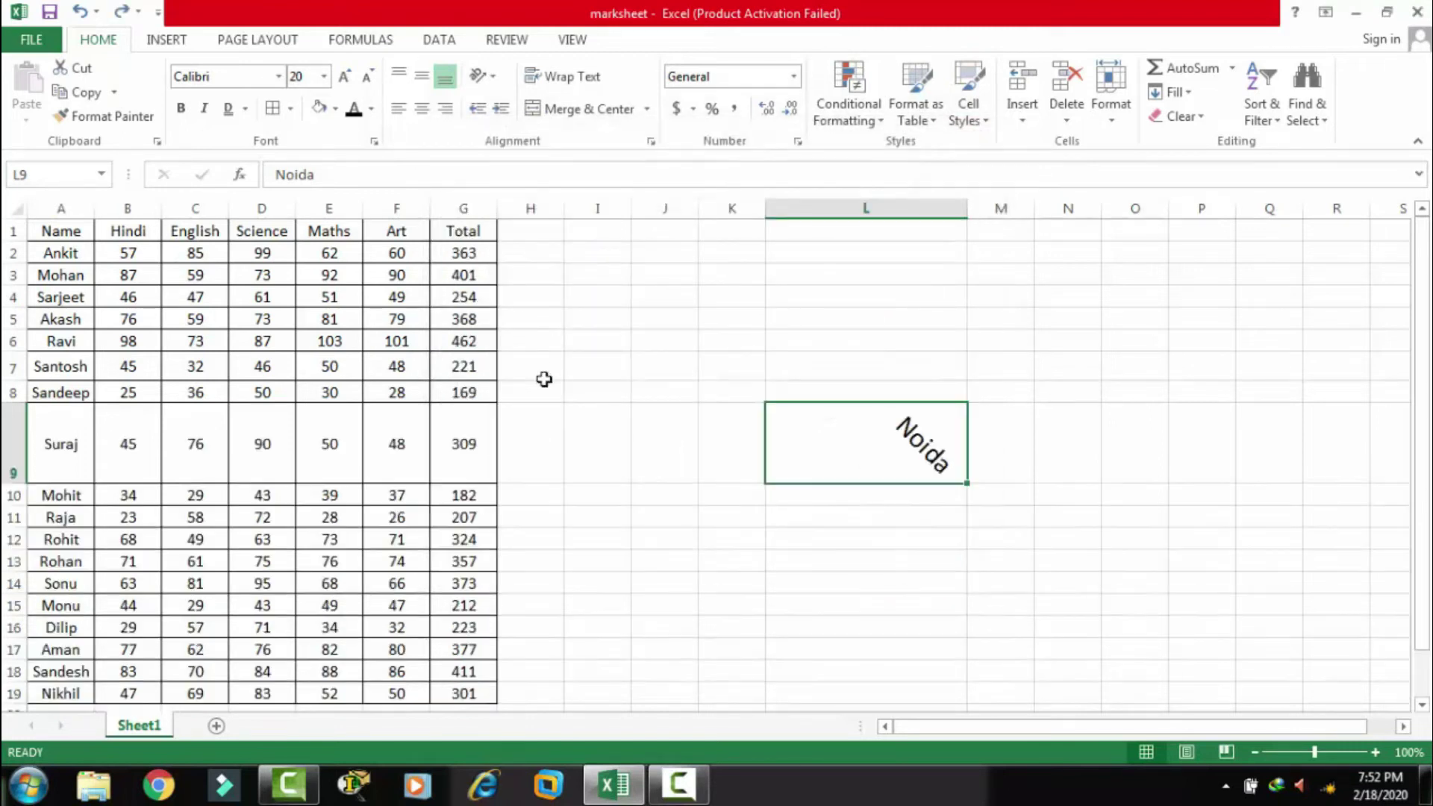
key(ctrl+z)
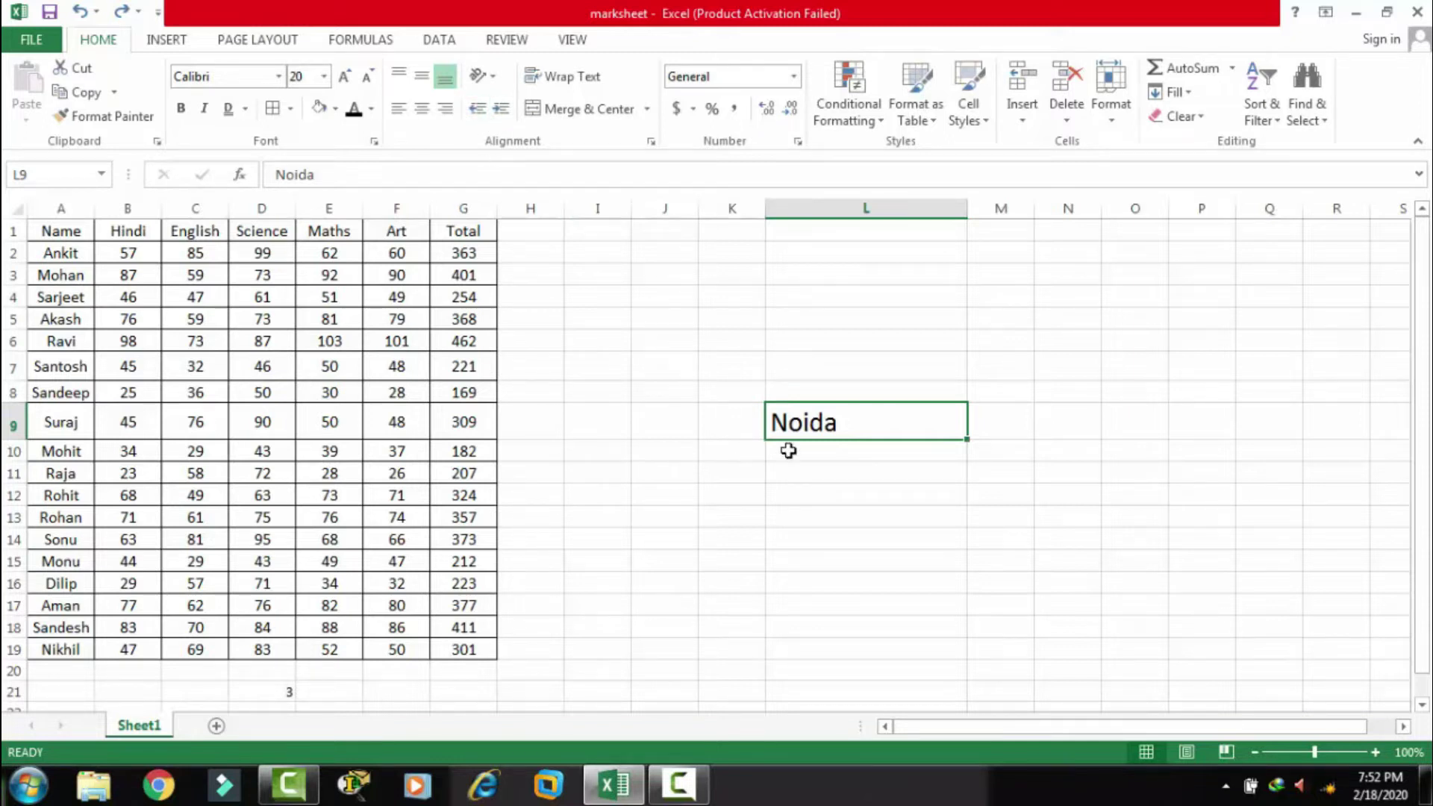
- Left-align Noida in L9 and increase its indent eight levels
click(452, 112)
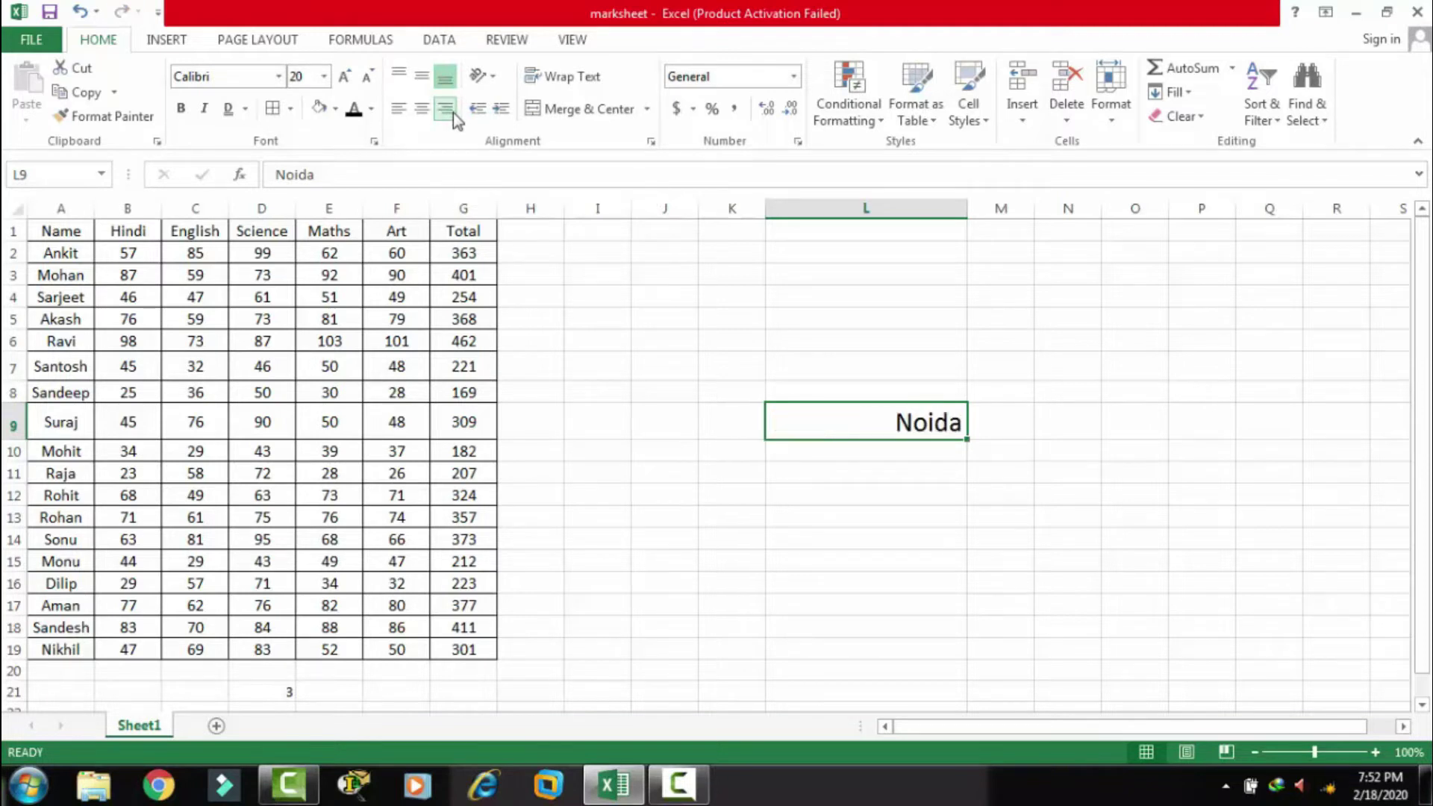
click(401, 112)
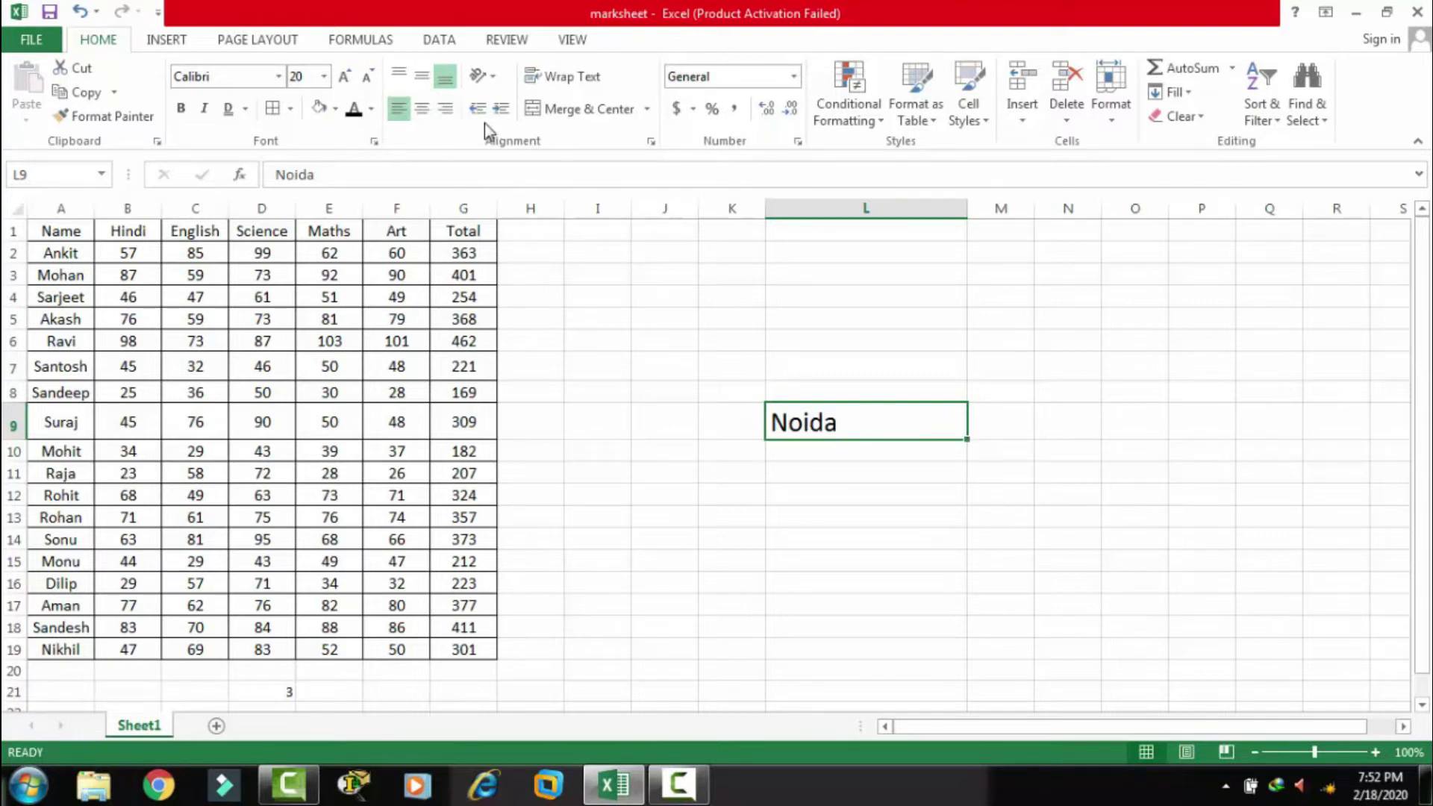
click(501, 110)
click(501, 110)
click(501, 110)
click(500, 110)
click(501, 110)
click(501, 110)
click(501, 110)
click(501, 110)
click(501, 110)
click(501, 109)
click(501, 110)
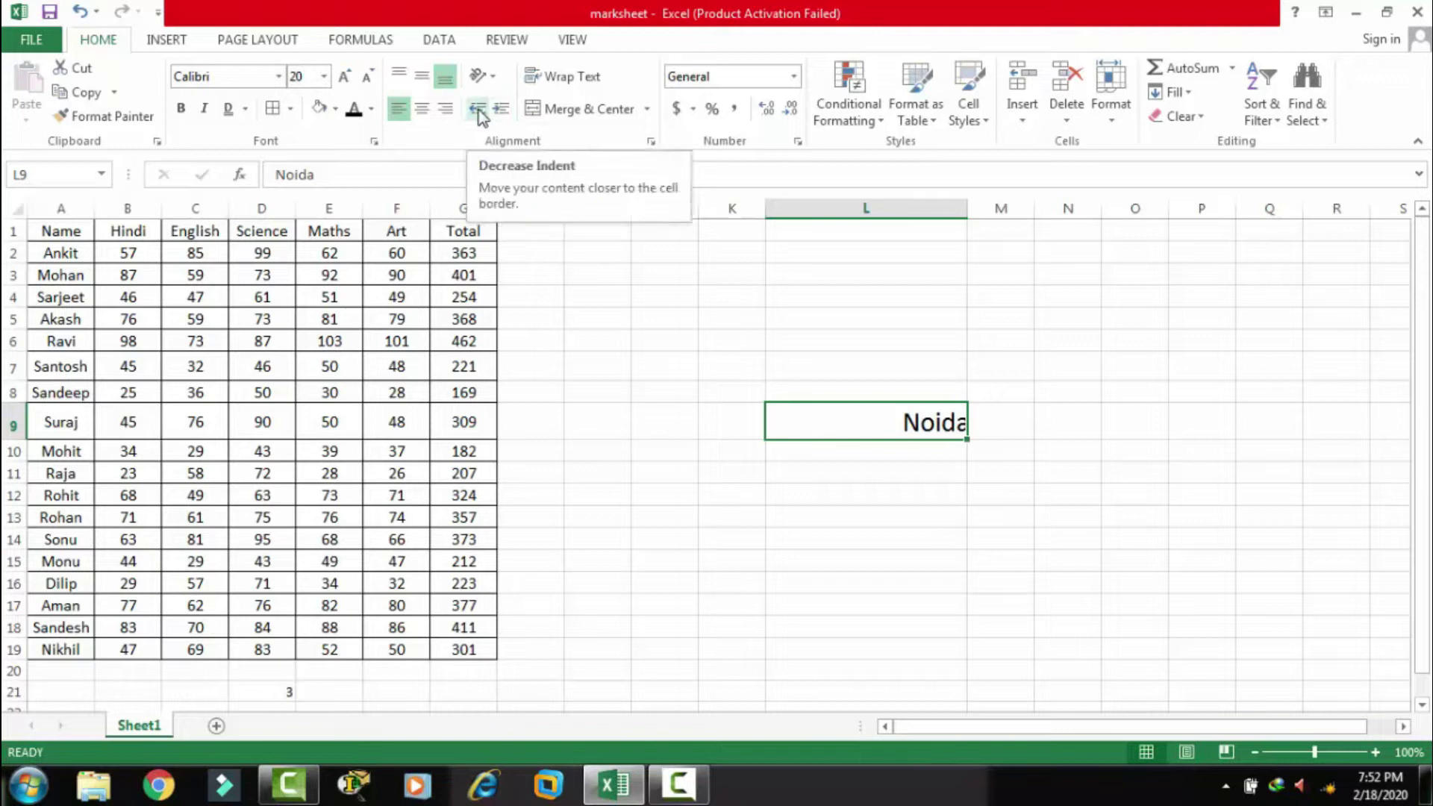
- Reduce Noida's indent to leave only a small left indent
click(479, 109)
click(479, 110)
click(478, 109)
click(479, 110)
click(479, 110)
click(479, 110)
click(478, 110)
click(478, 110)
click(696, 313)
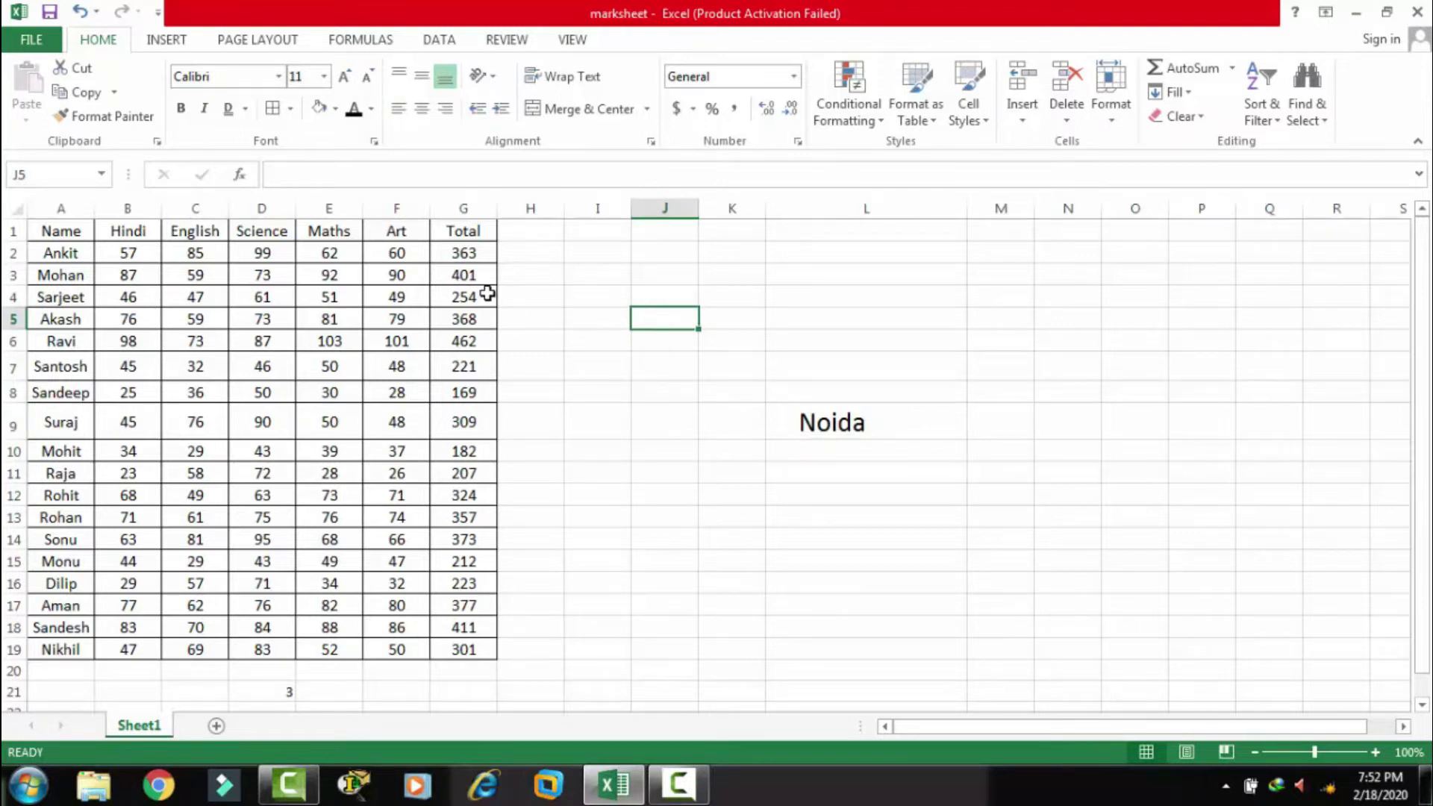
- Type a short self-introduction sentence into cell J2
click(657, 252)
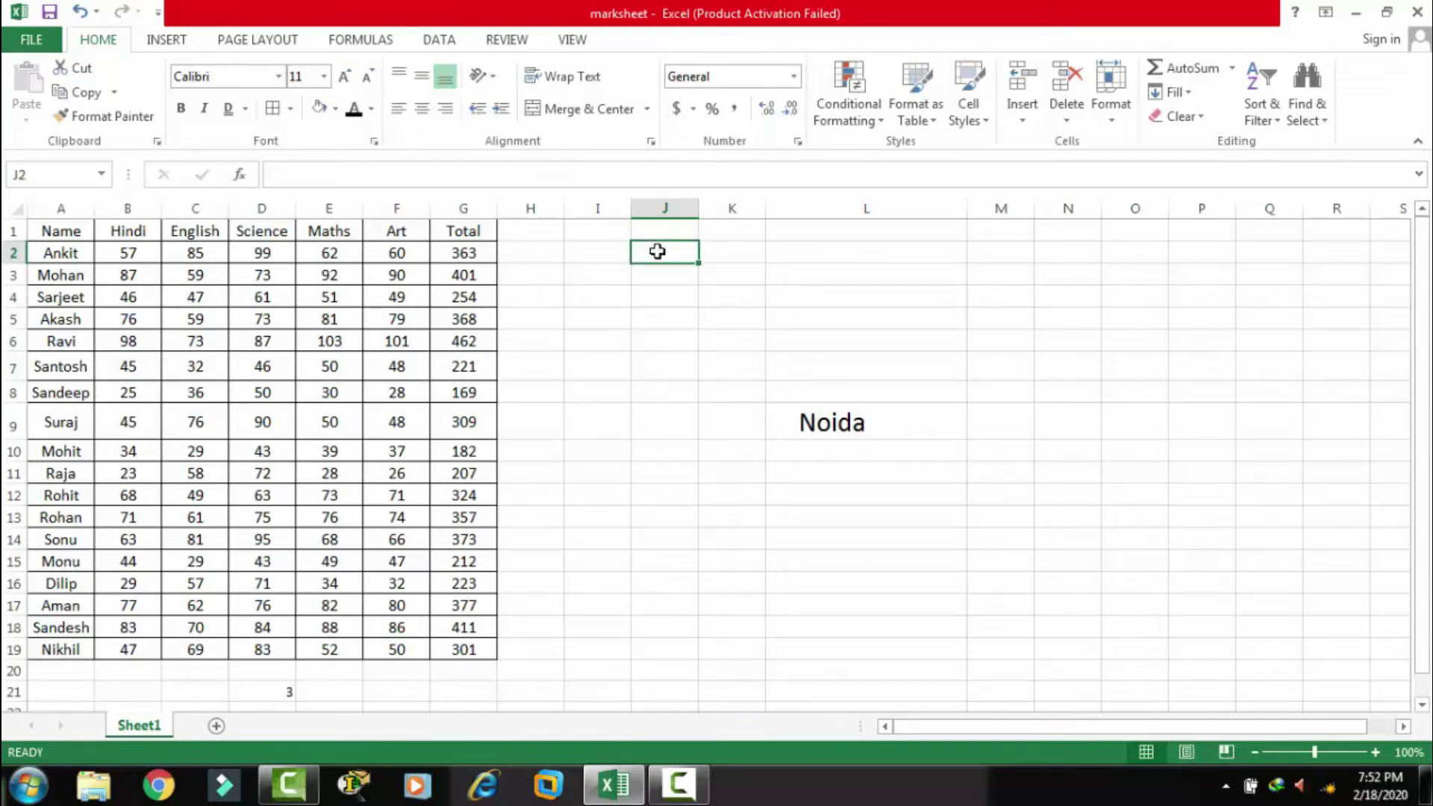
text(my name is)
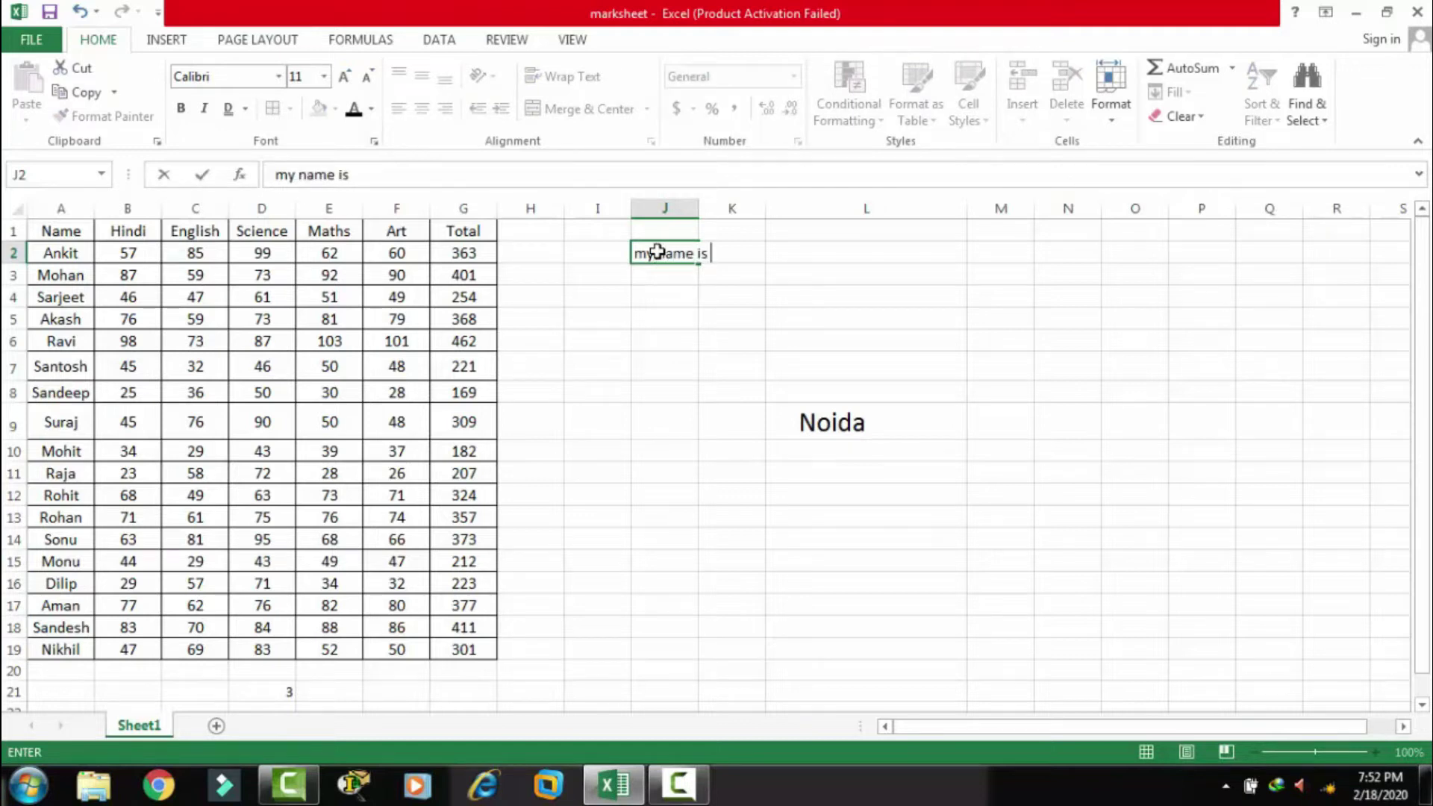
text(mohit)
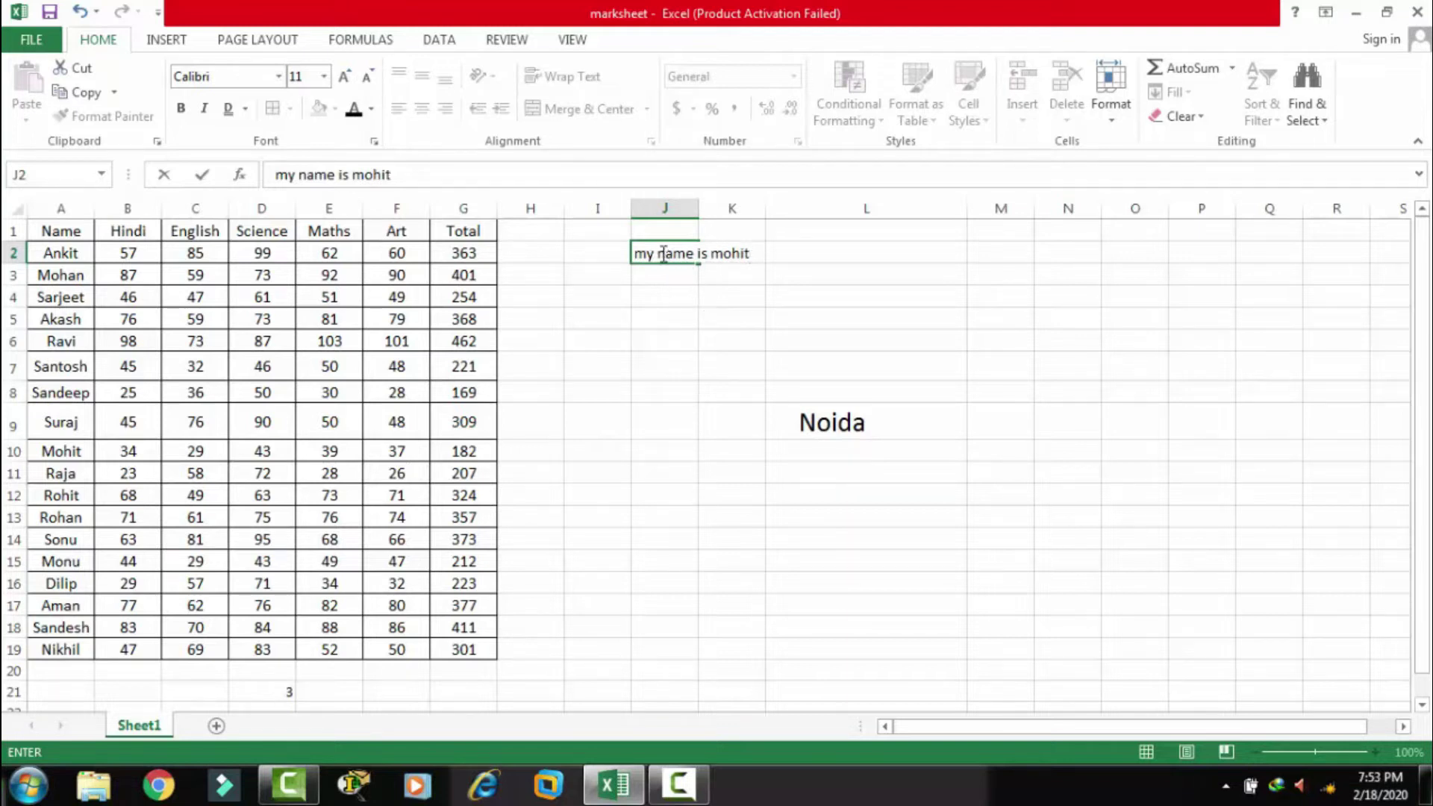
click(723, 337)
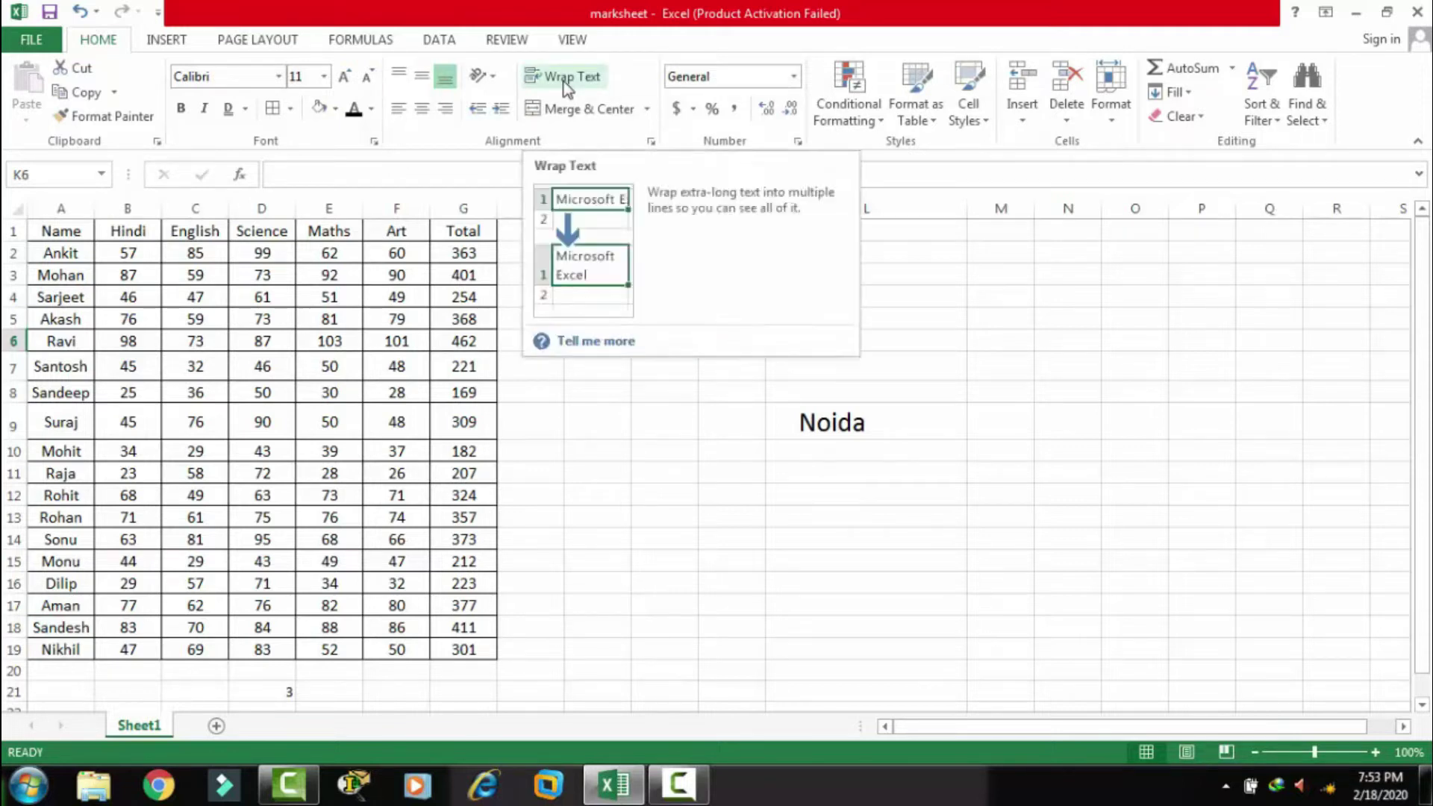
click(899, 345)
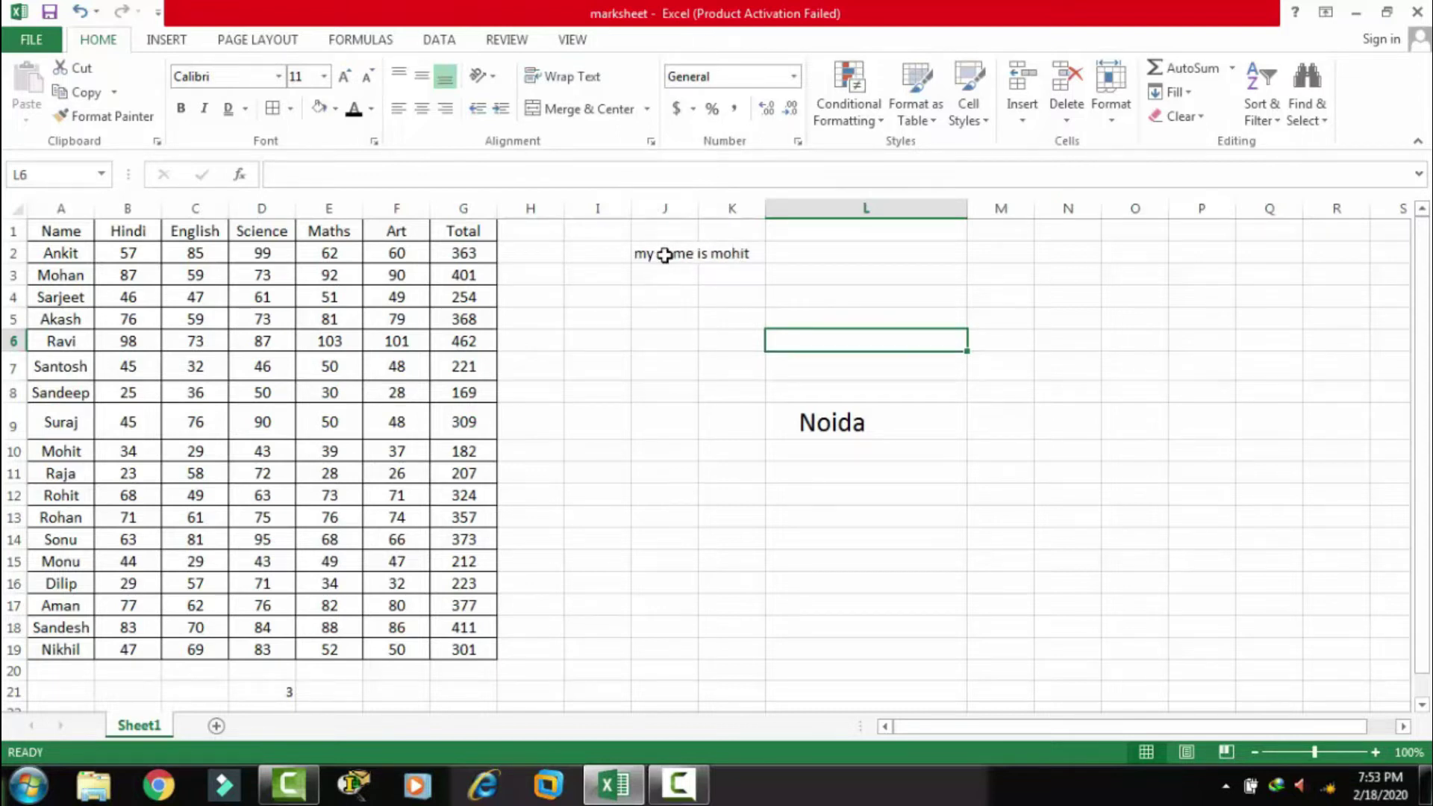
- Try Wrap Text on J2:K2, then undo it to keep one line
drag(665, 255, 727, 254)
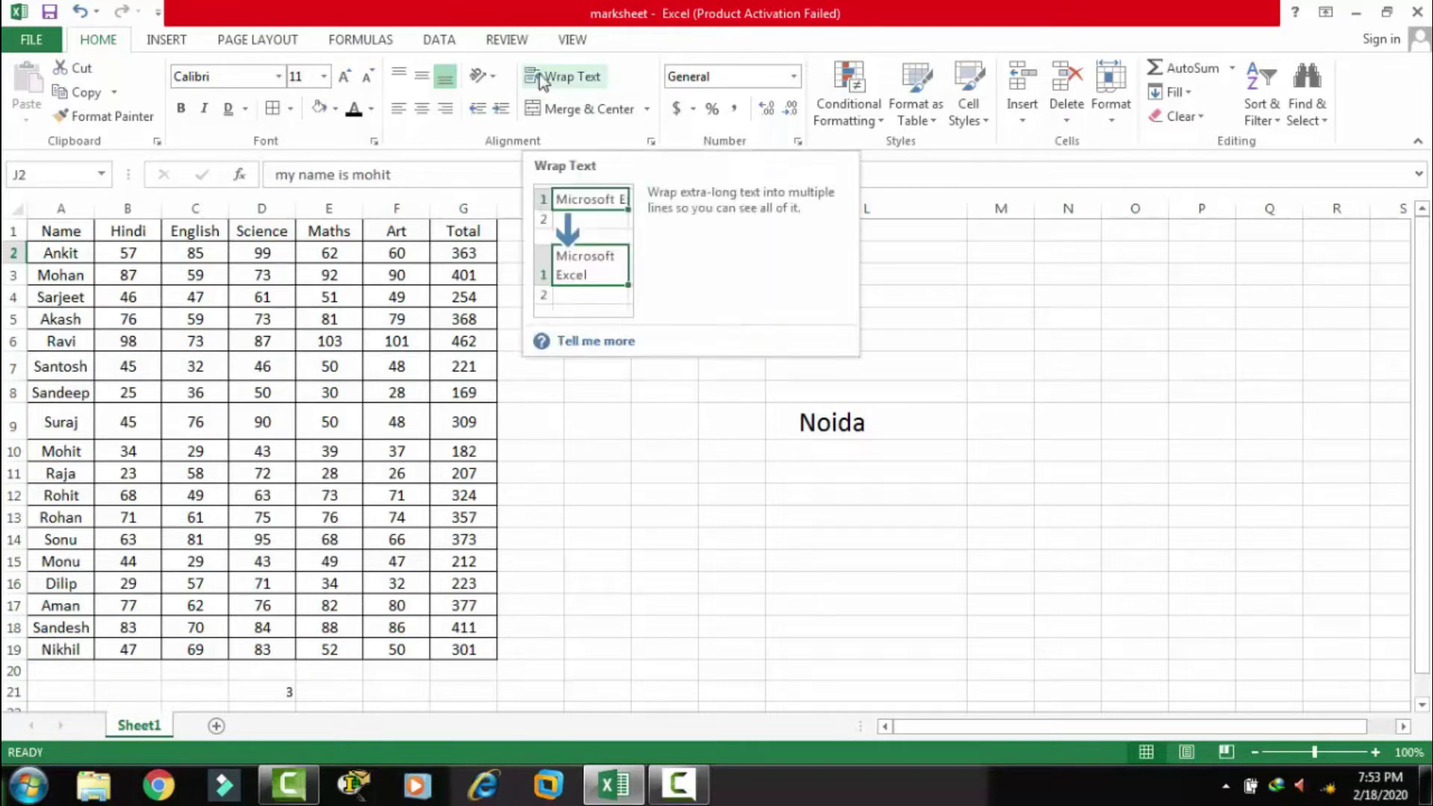
click(600, 82)
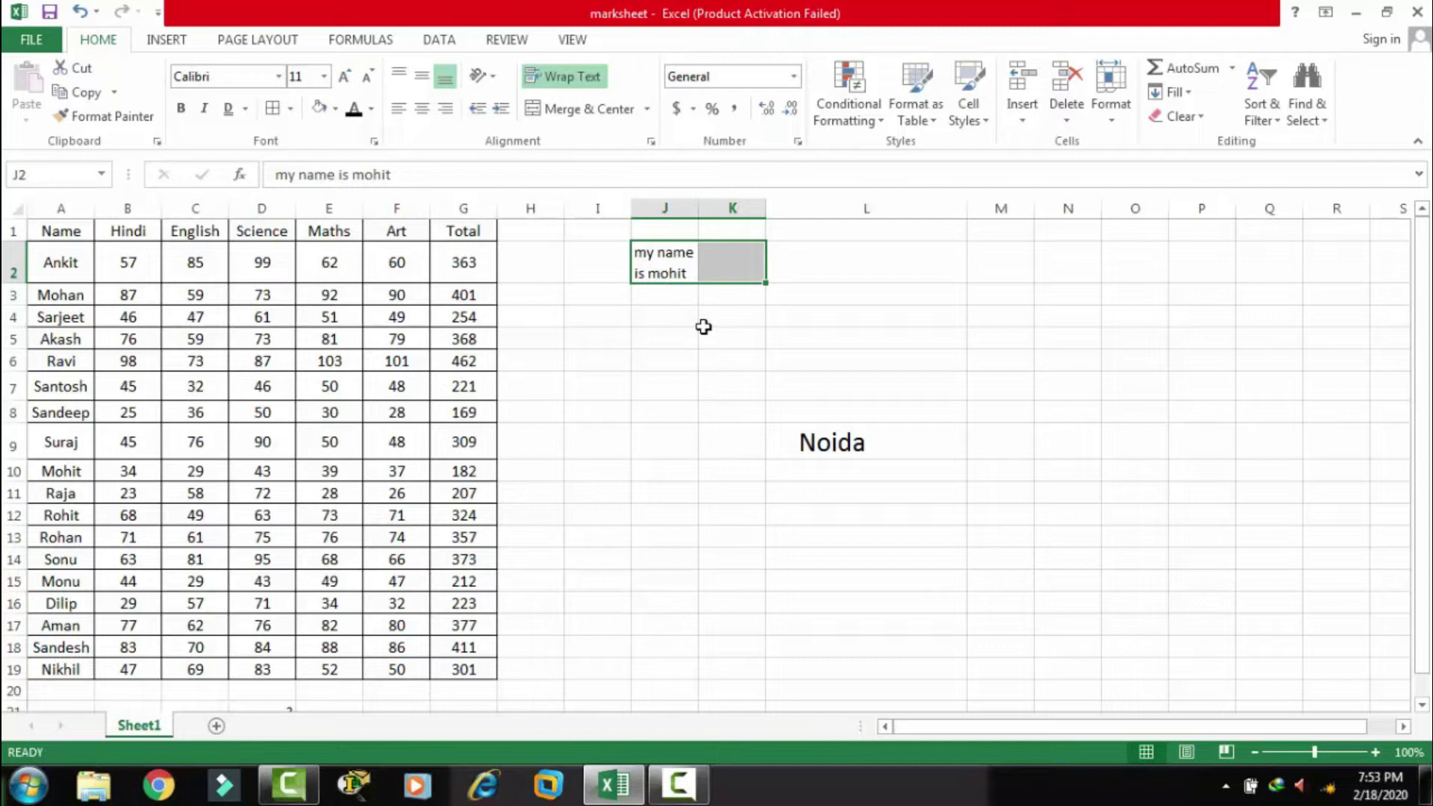
key(ctrl+z)
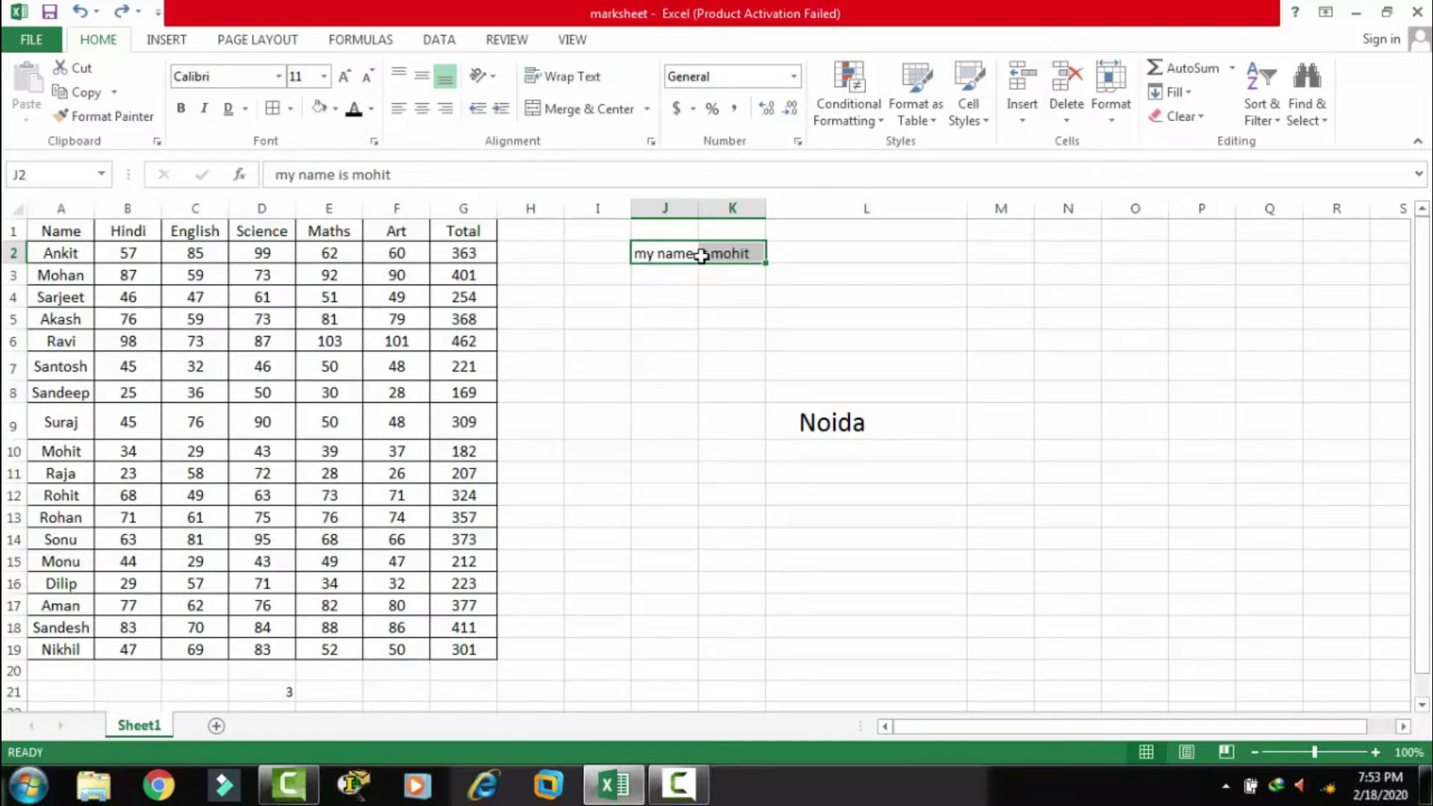
- Try Merge & Center on J2:K2, then undo it to leave the cells unmerged
click(549, 110)
key(ctrl+z)
click(672, 314)
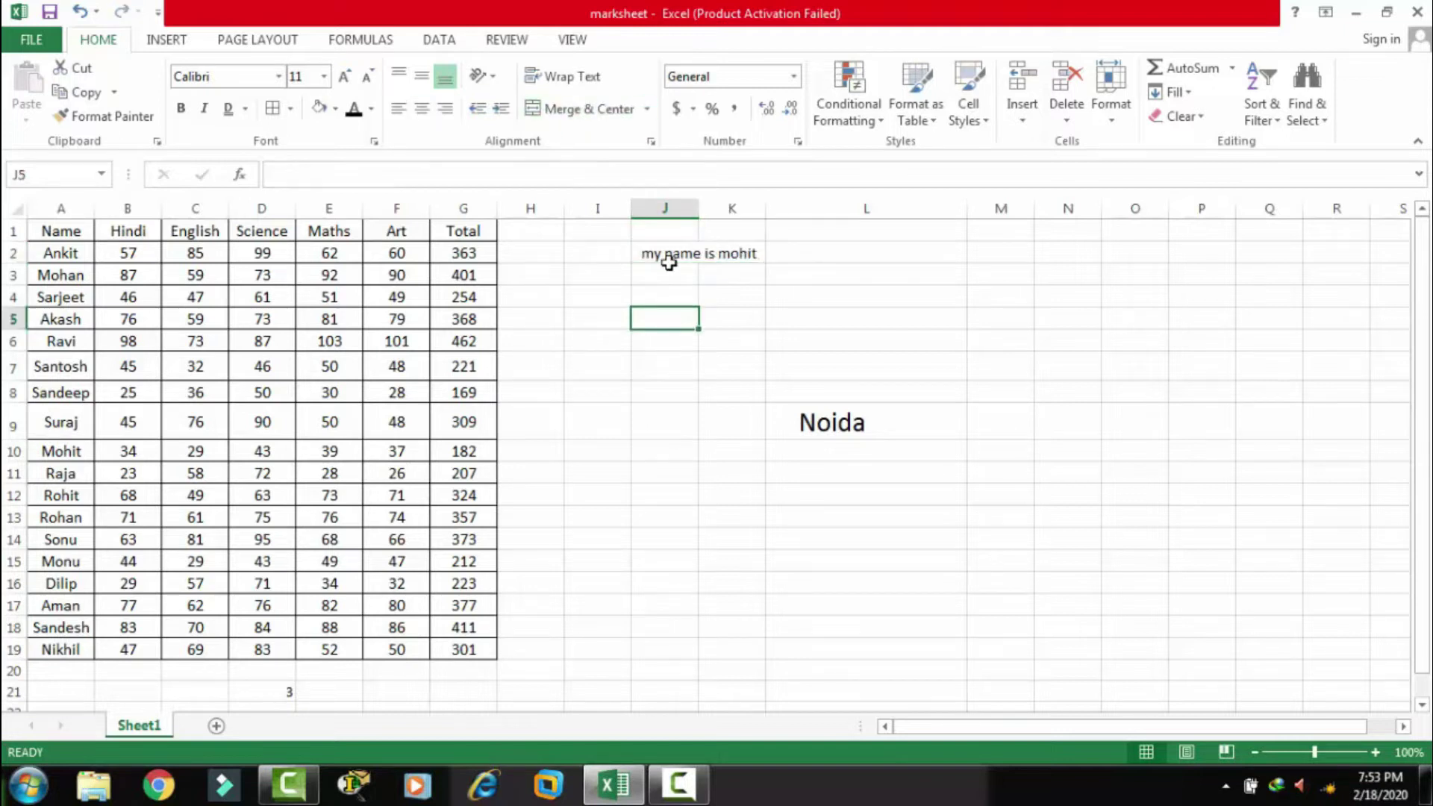
drag(661, 259, 701, 250)
key(ctrl+y)
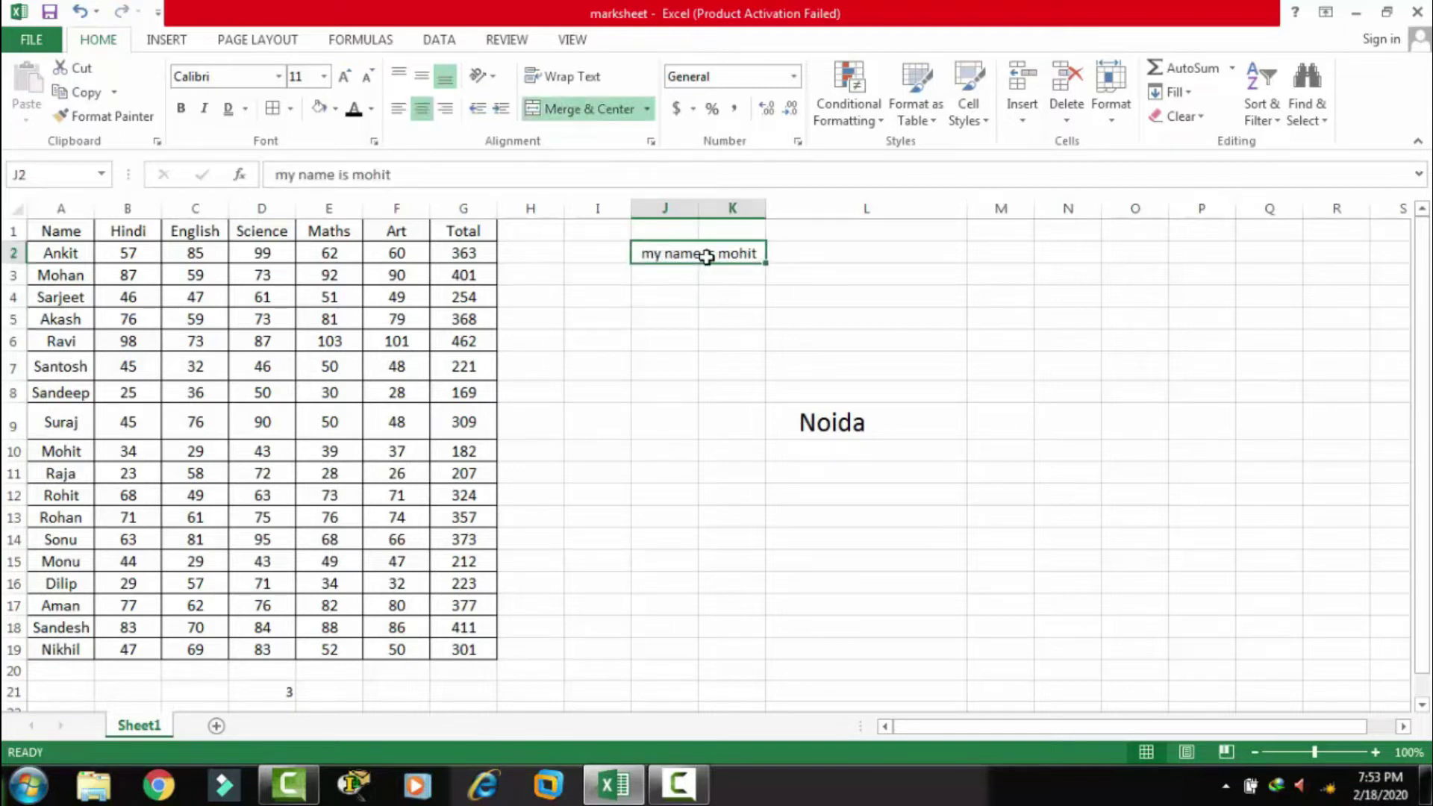
key(ctrl+z)
click(642, 339)
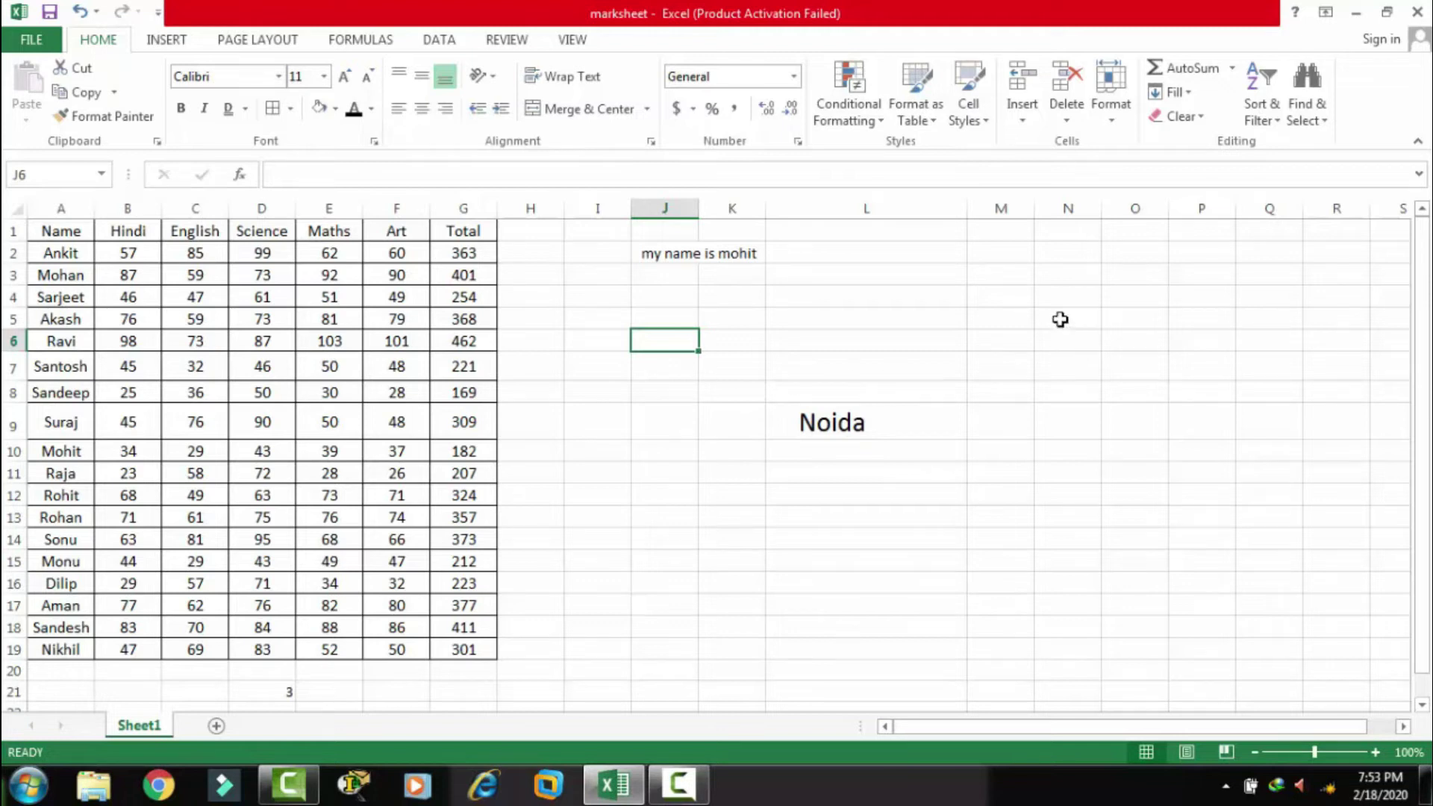
- Enter 876 in cell L14 and bring up the number format list
click(819, 548)
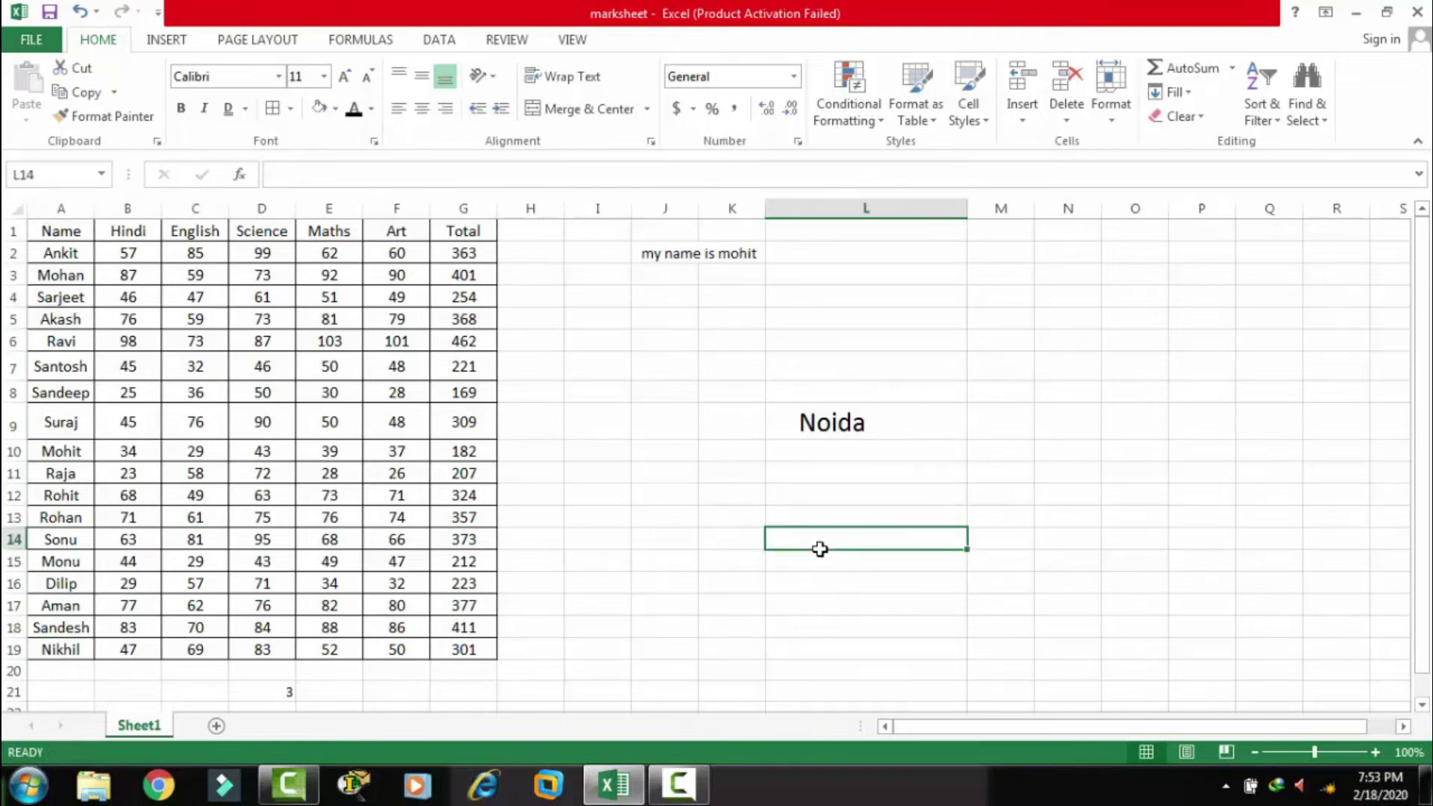
text(876)
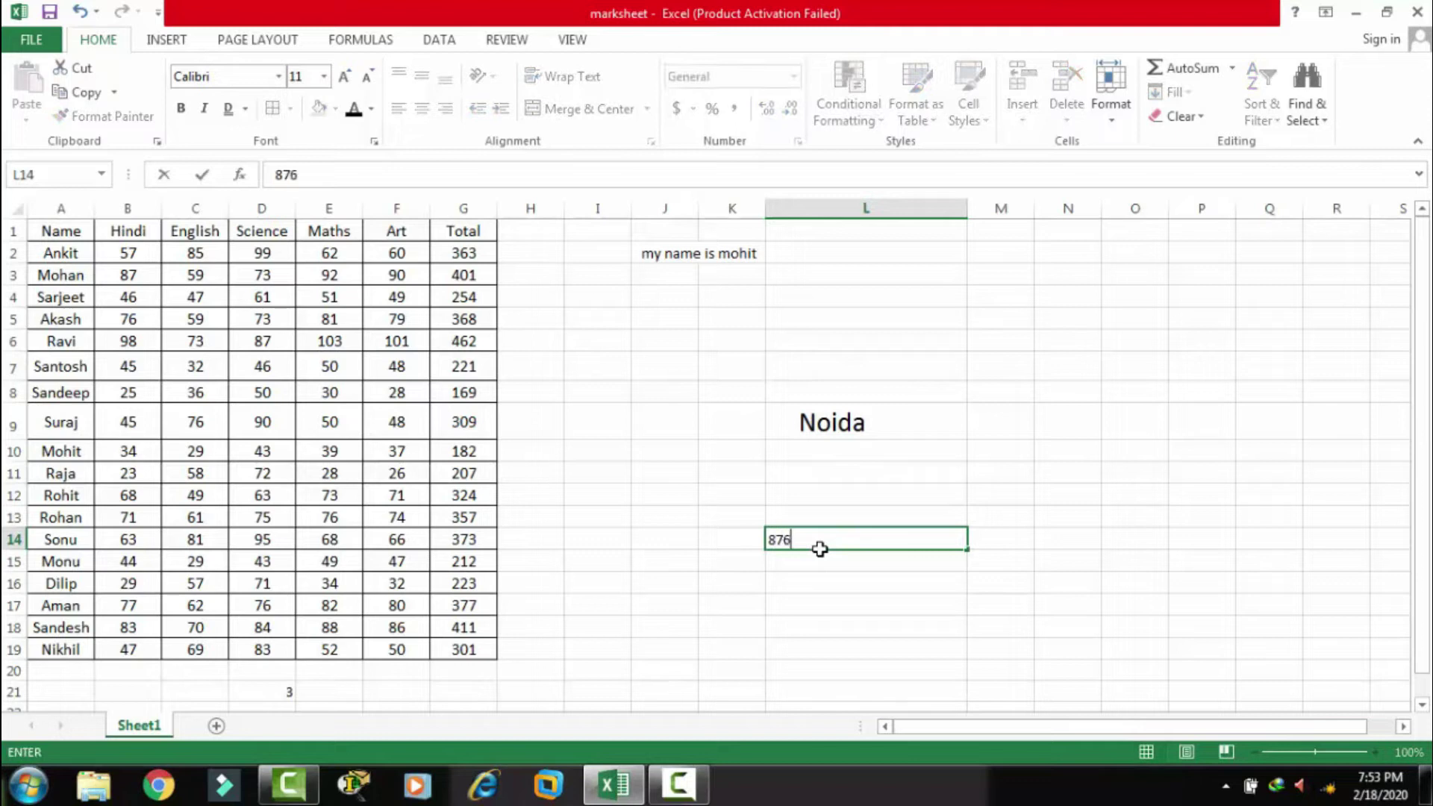
click(685, 448)
click(824, 540)
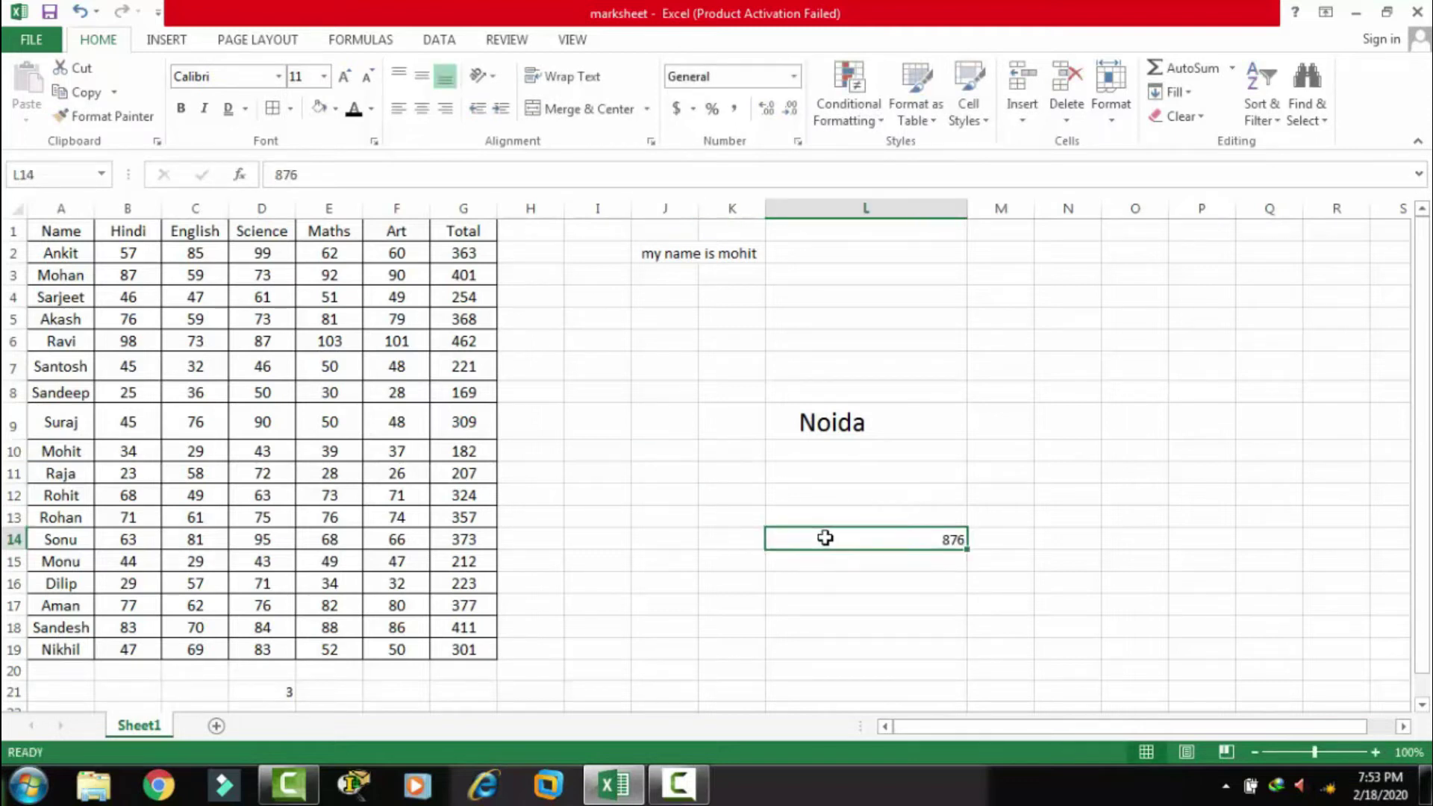
click(794, 82)
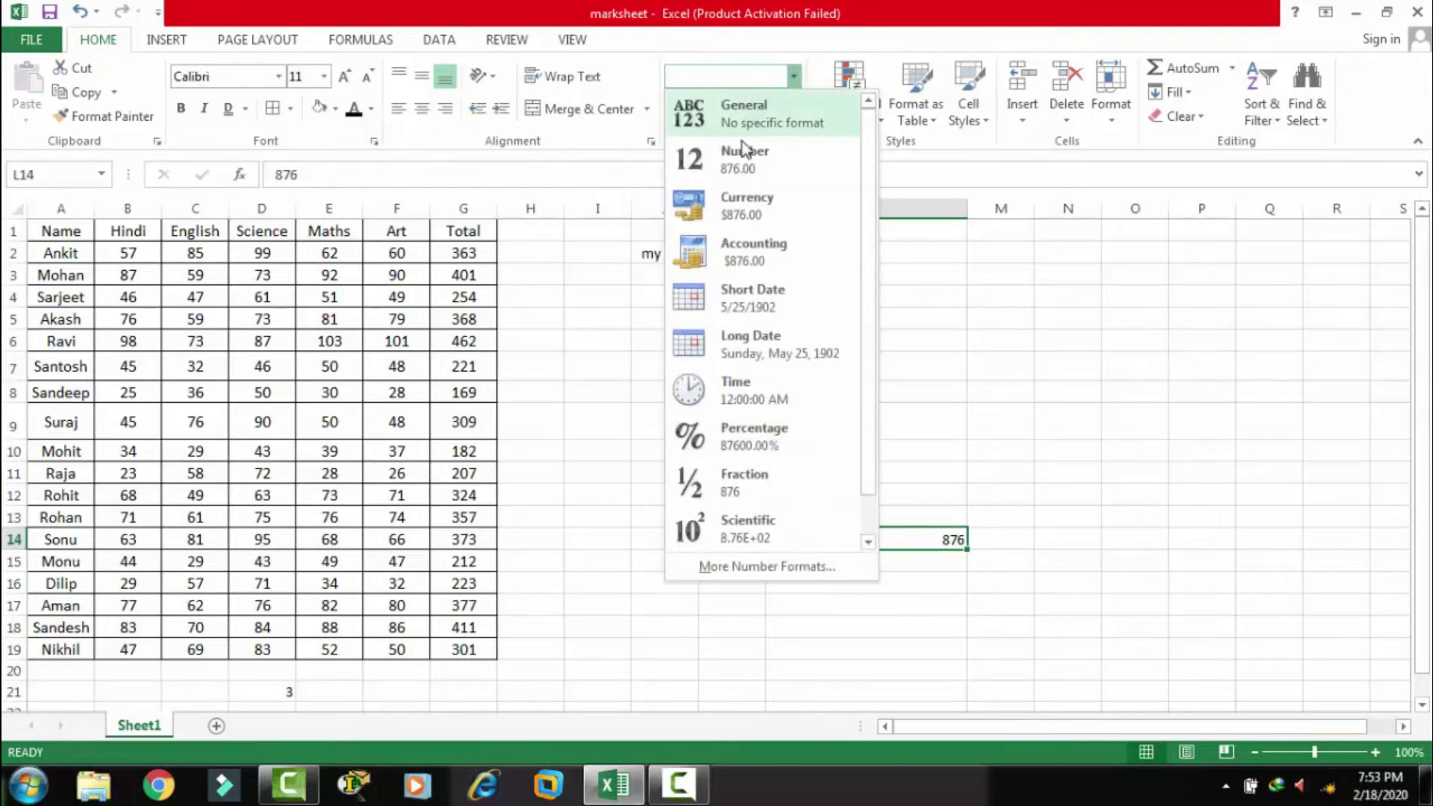
- Try Number, Currency and General on L14, settling on Currency ($876.00), and enlarge it
click(743, 173)
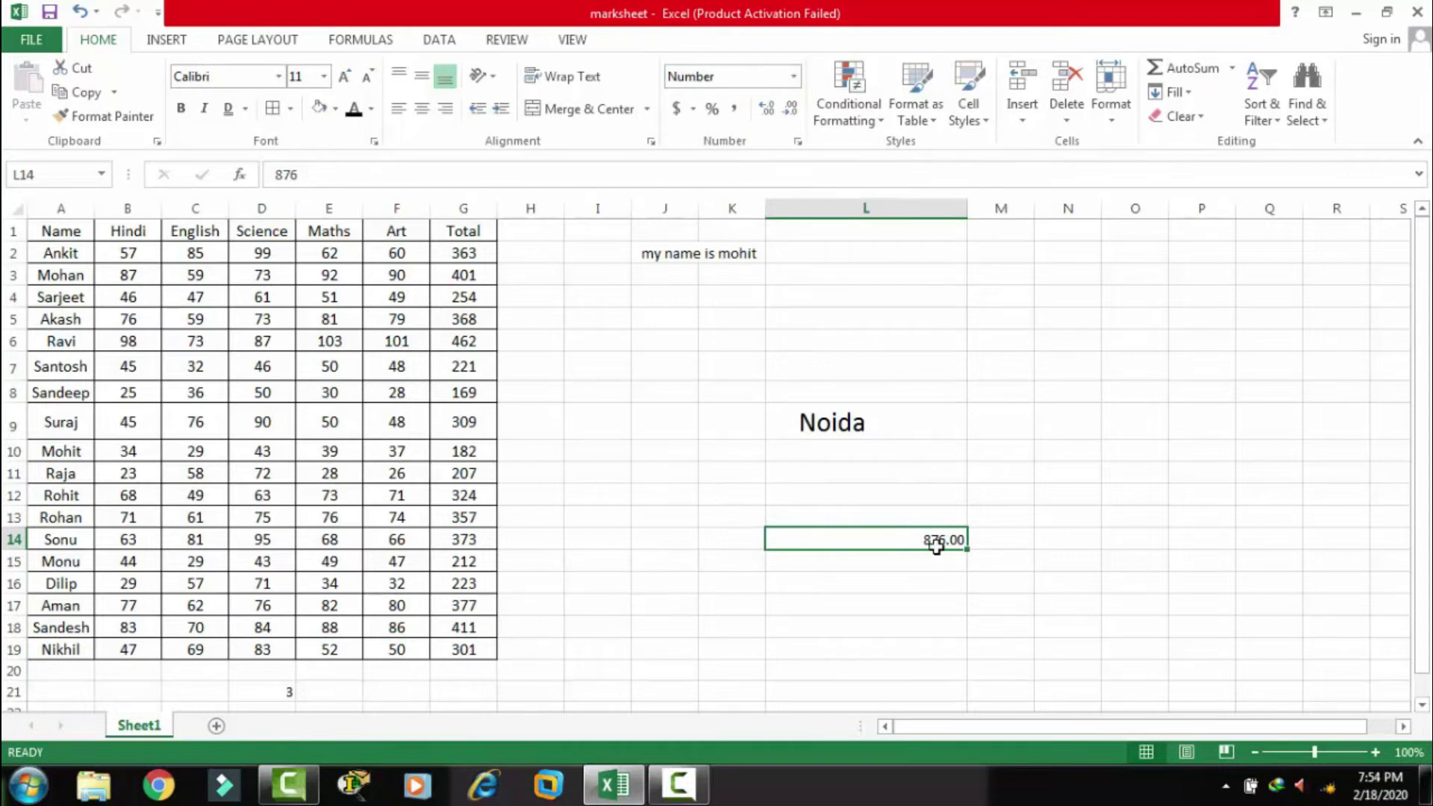
click(793, 75)
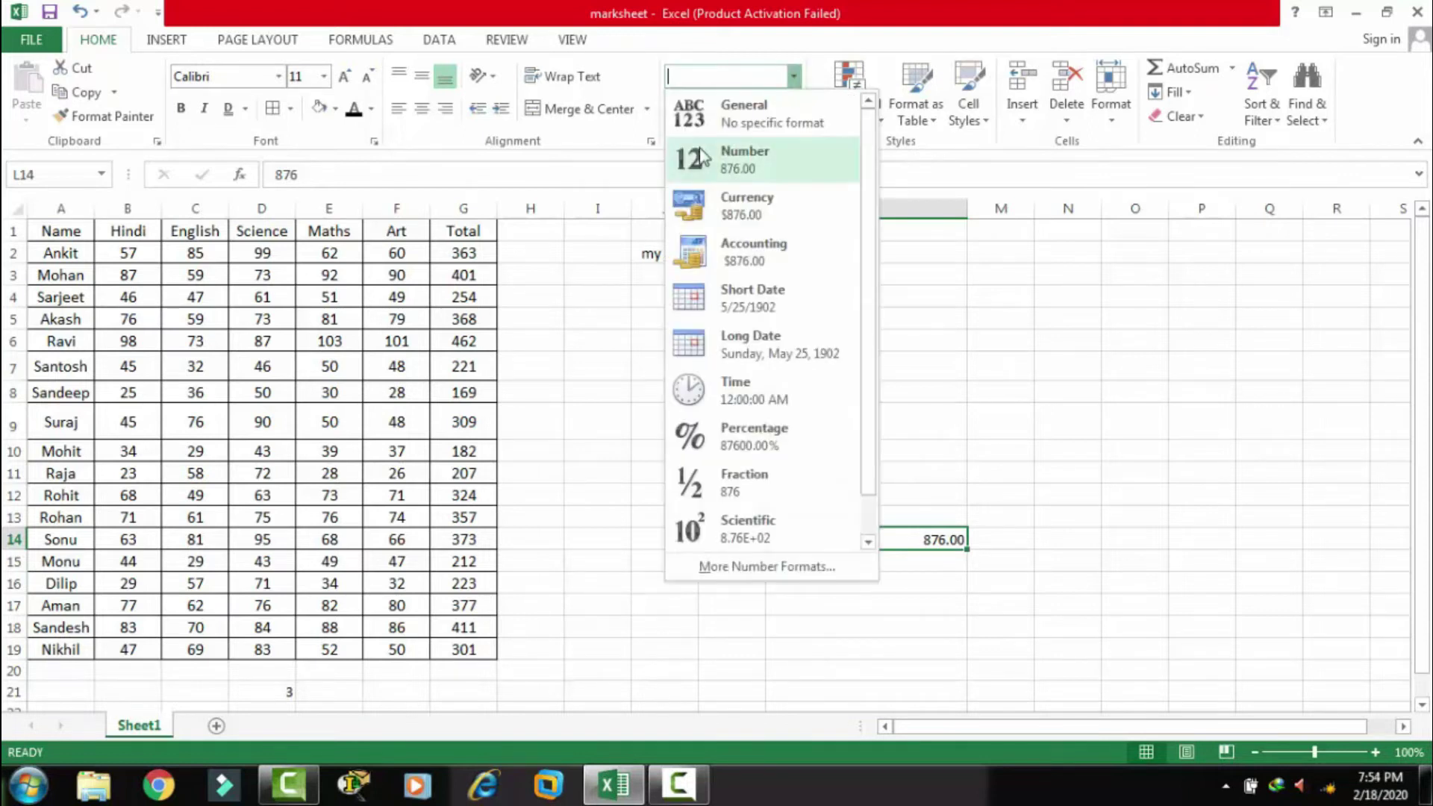
click(712, 206)
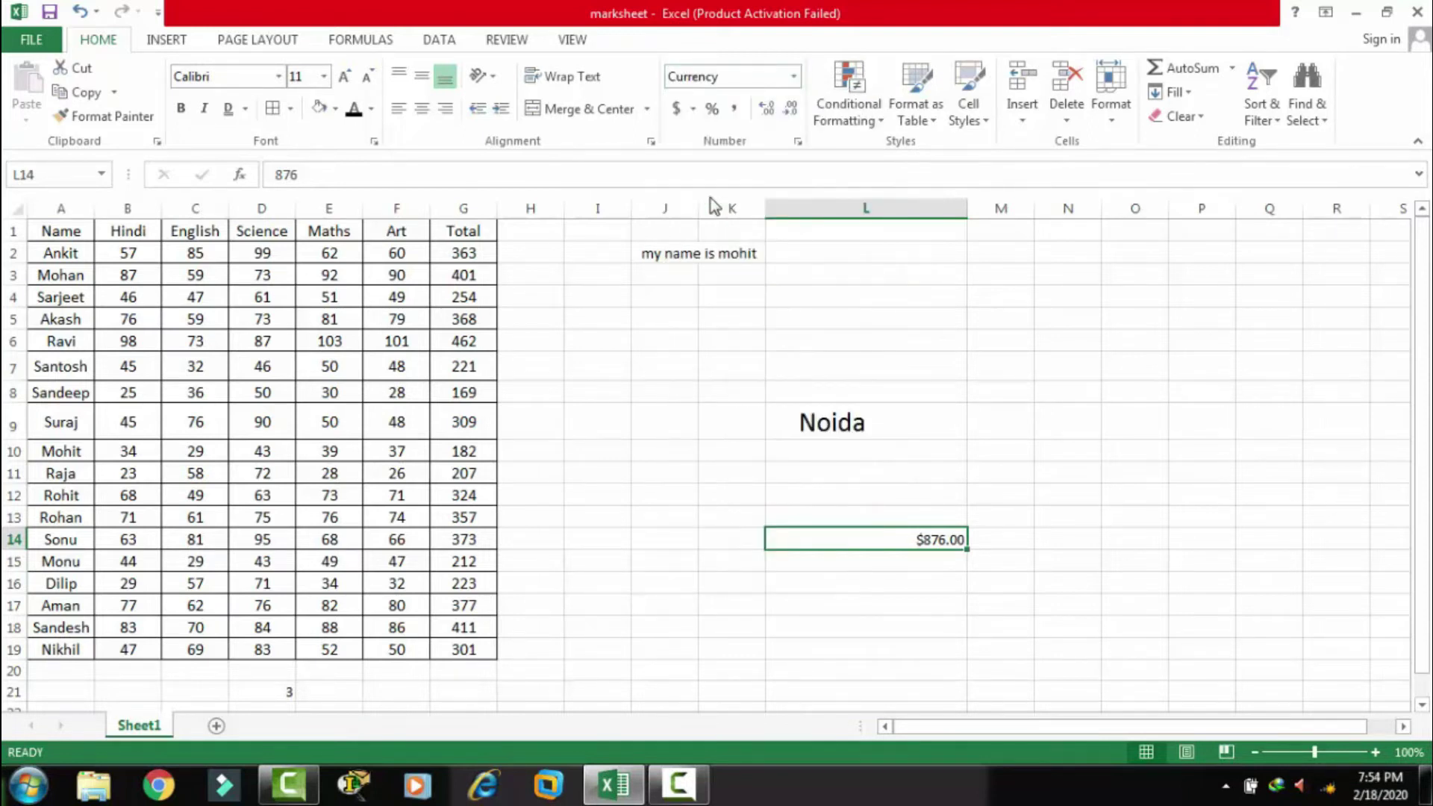
click(794, 75)
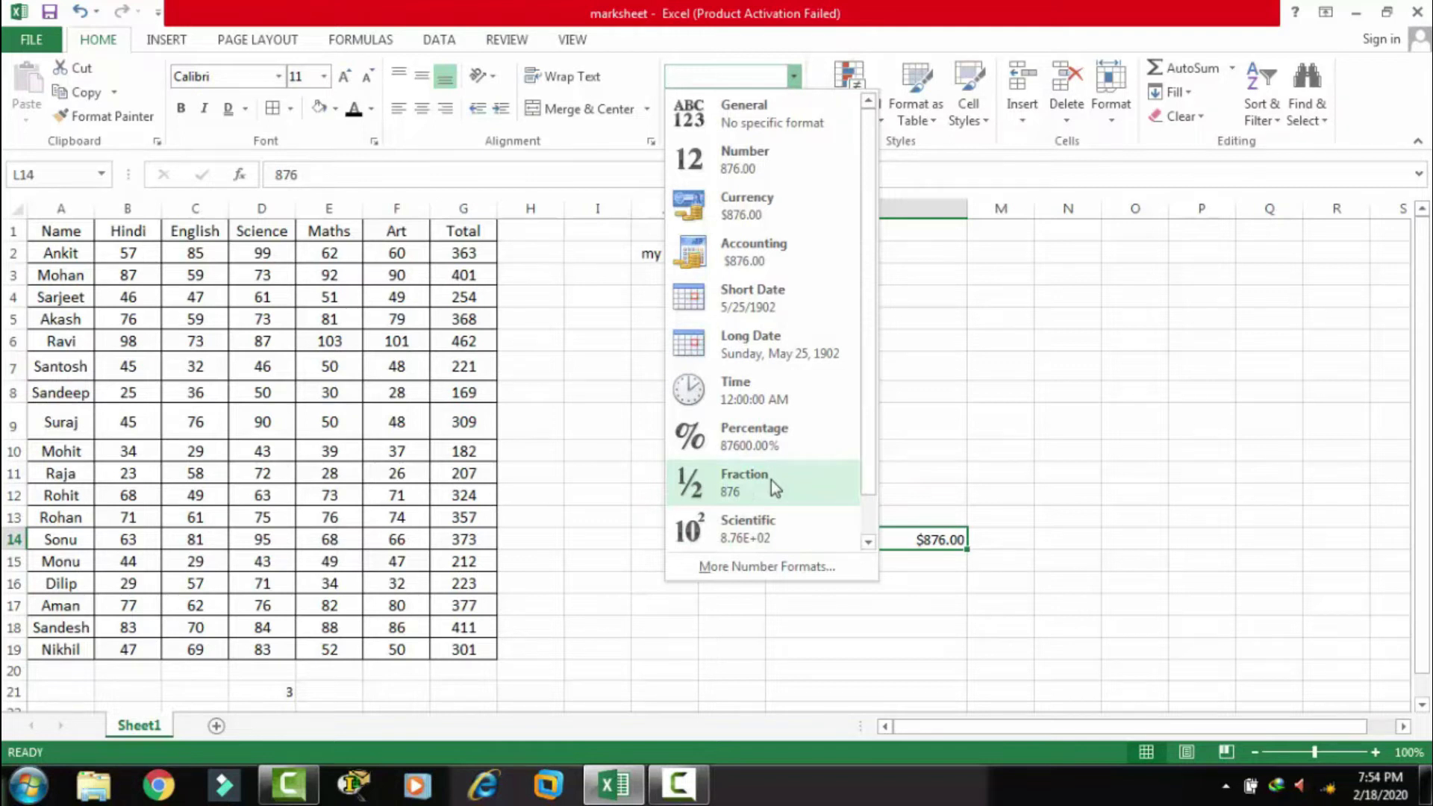
click(741, 115)
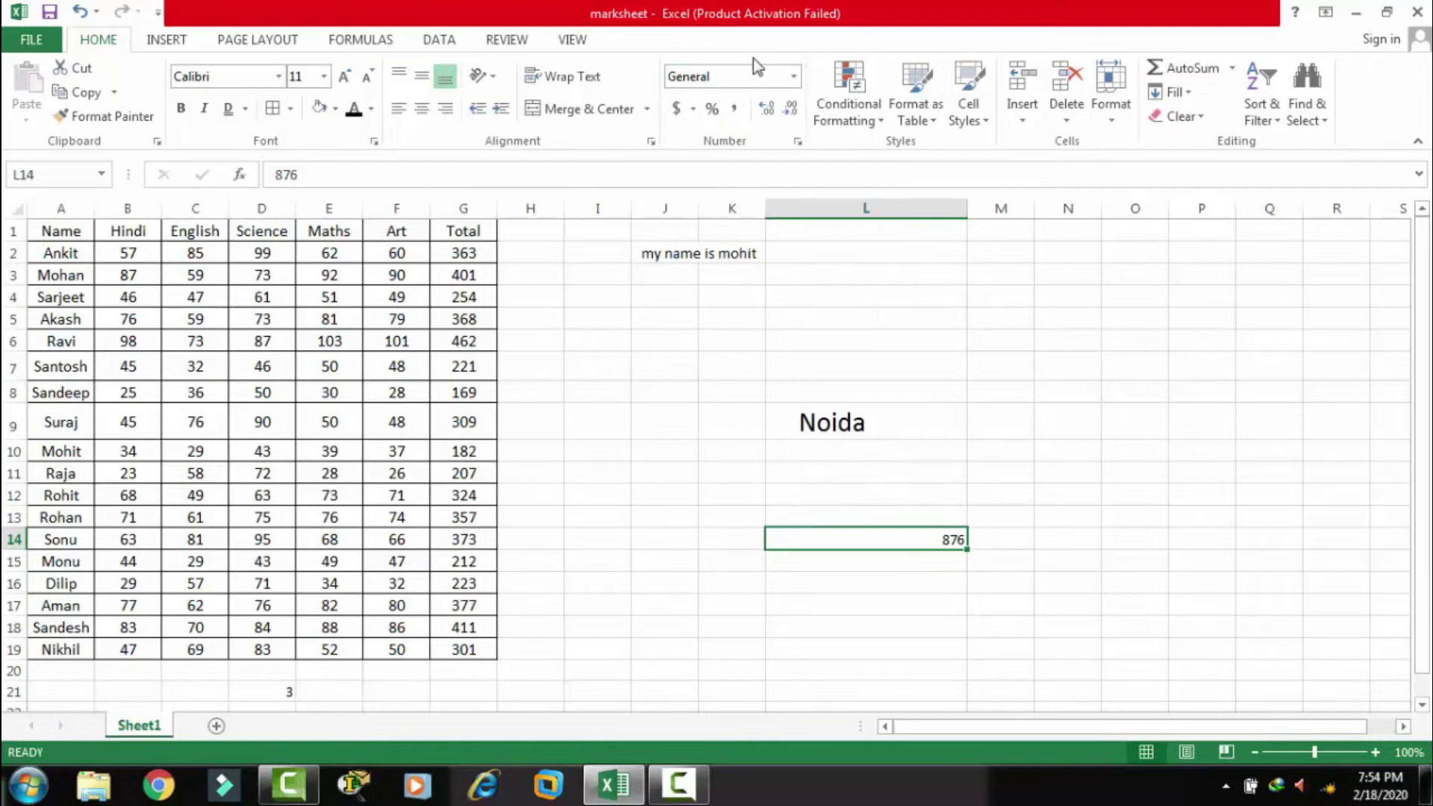
click(793, 77)
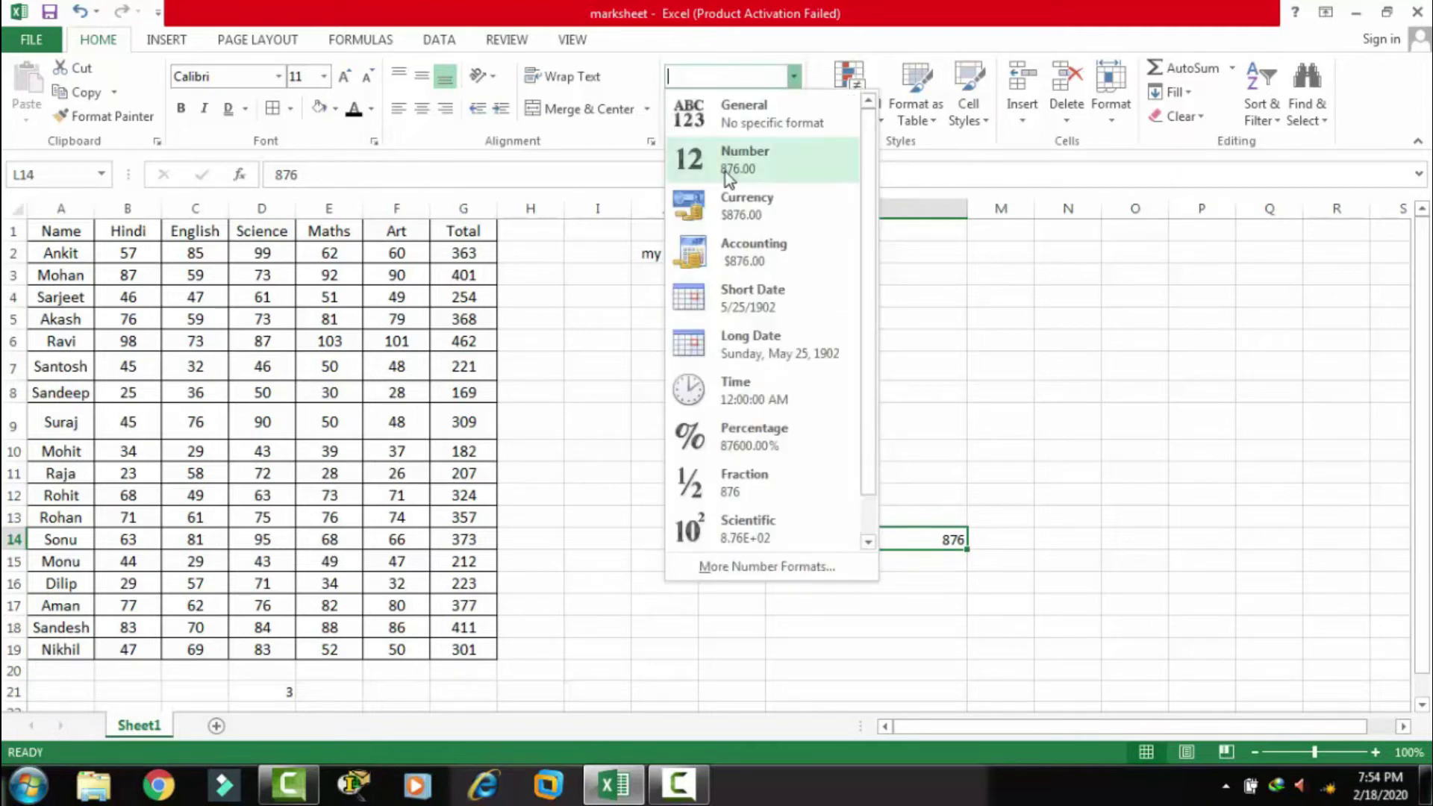
click(737, 209)
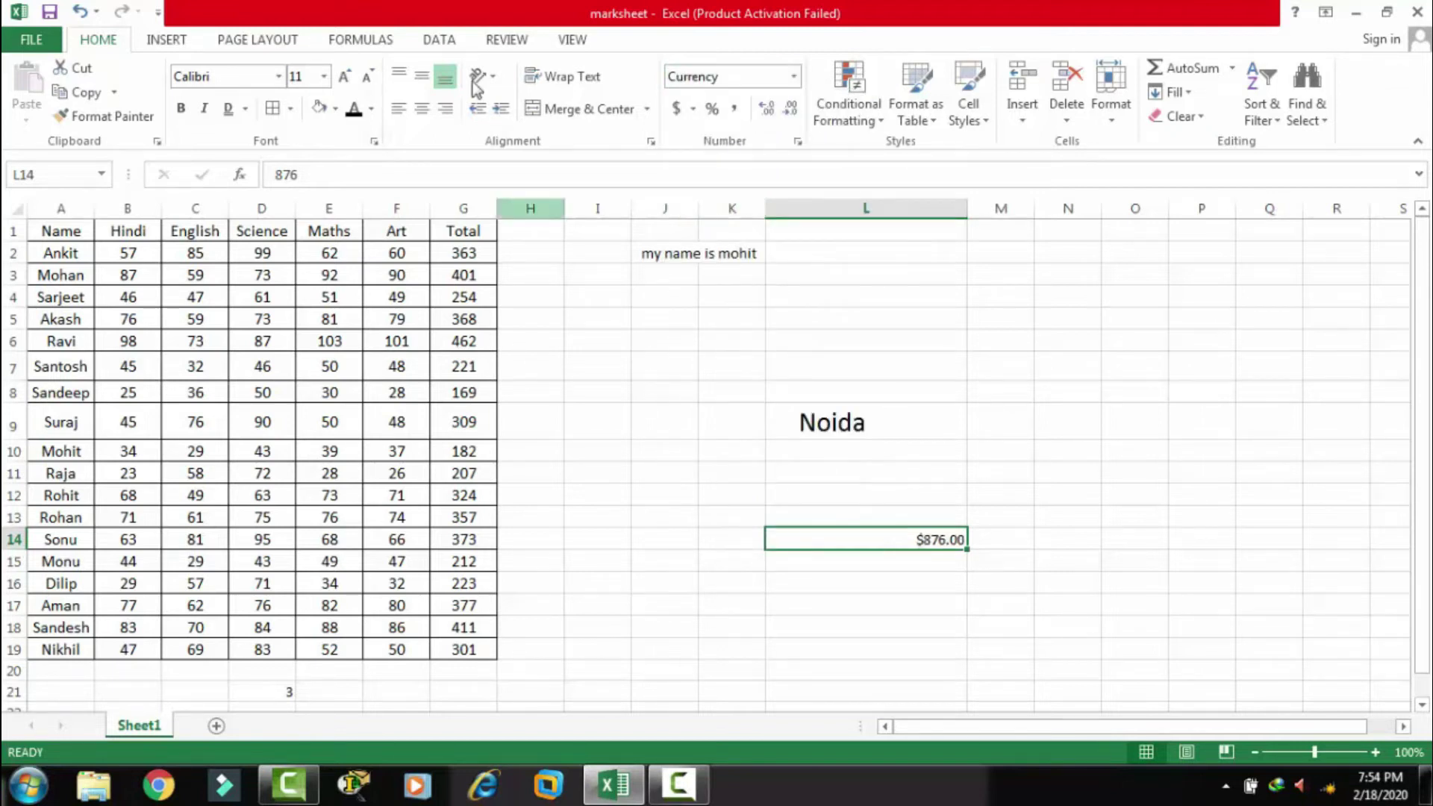
click(344, 77)
- Grow the $876.00 in L14 to 26 pt and bring up the accounting symbol choices
click(344, 78)
click(344, 78)
click(344, 78)
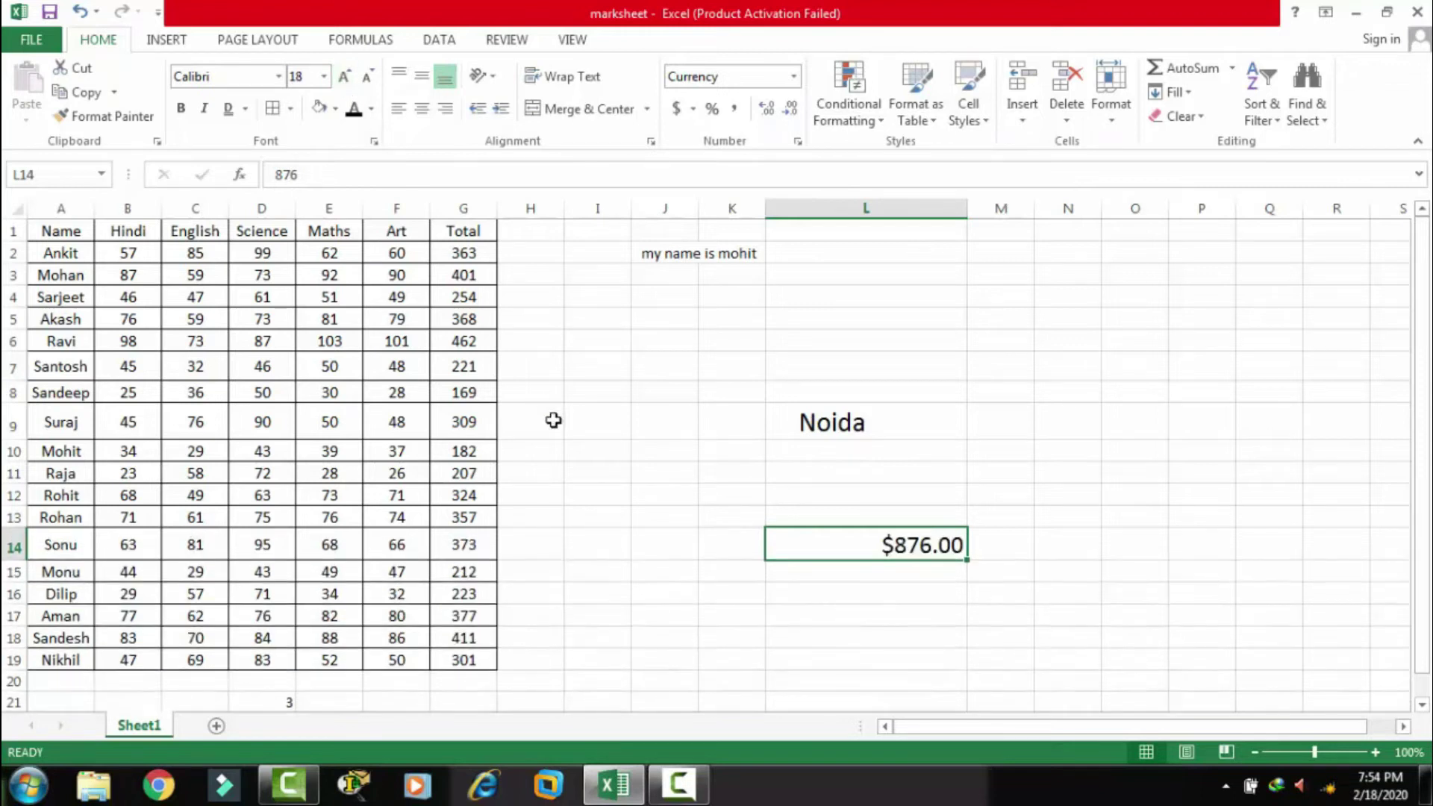
click(344, 76)
click(344, 76)
click(345, 76)
click(344, 76)
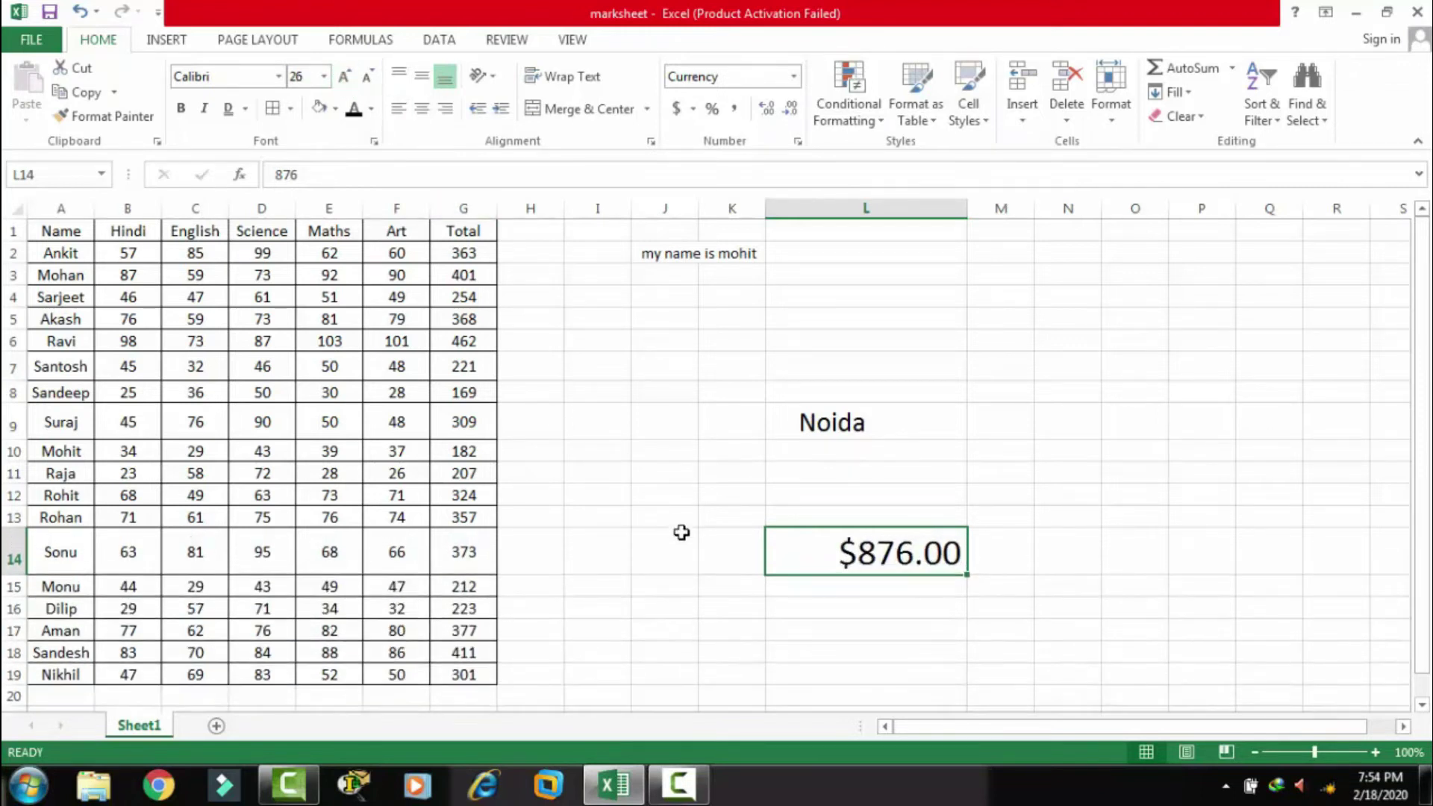
click(703, 468)
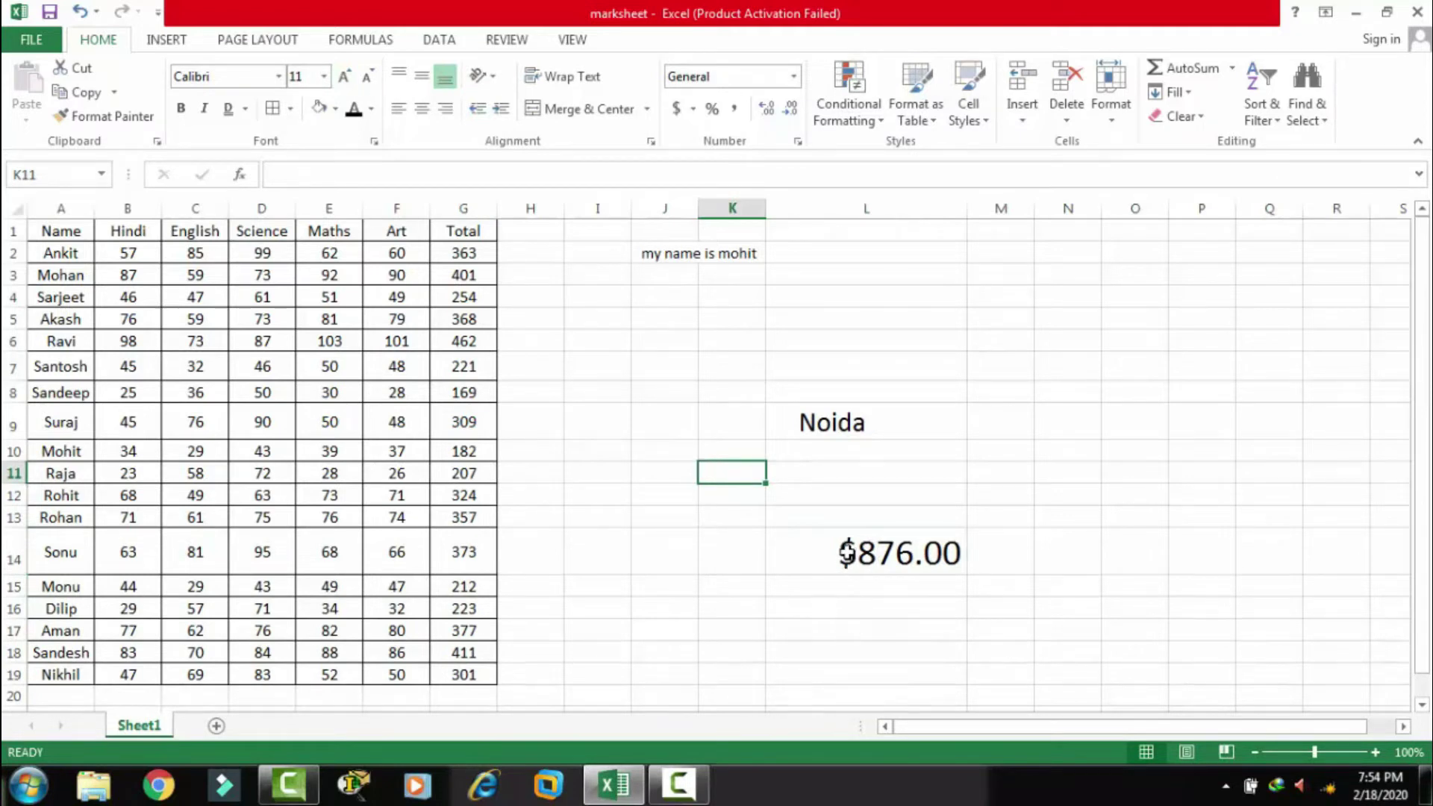
click(846, 552)
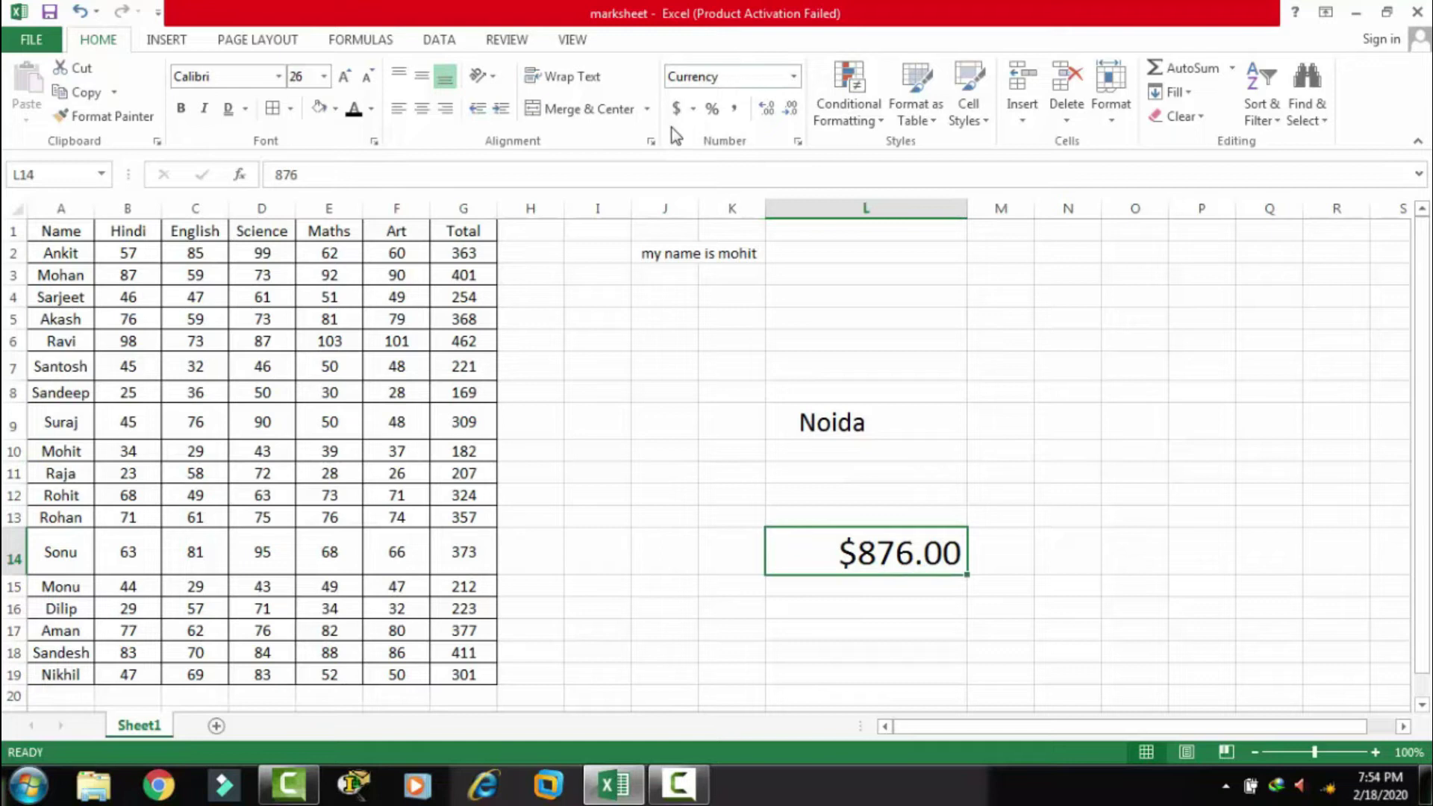
click(695, 112)
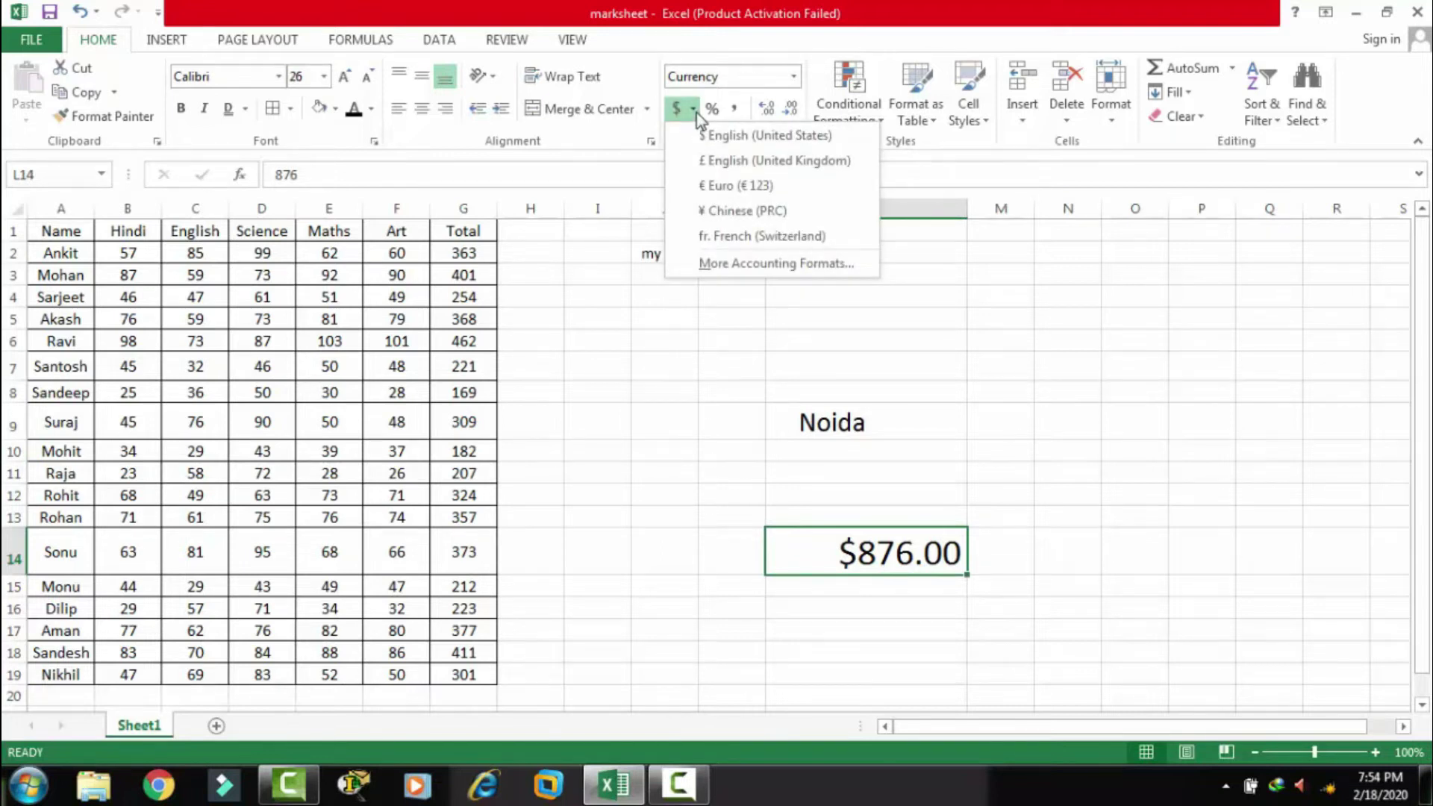
- In More Accounting Formats, browse the currency symbols for L14, keeping $ with 2 decimals
click(745, 267)
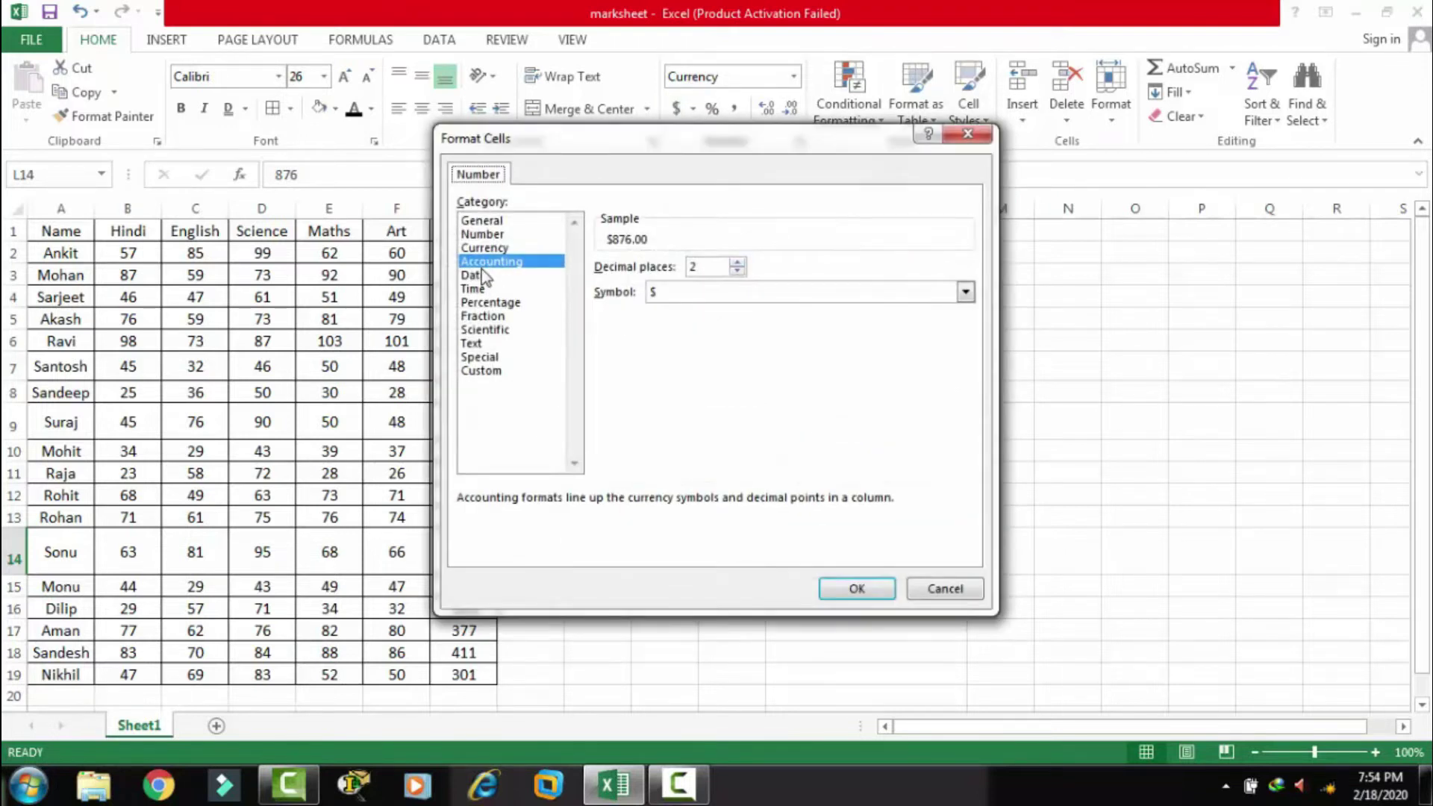
click(965, 293)
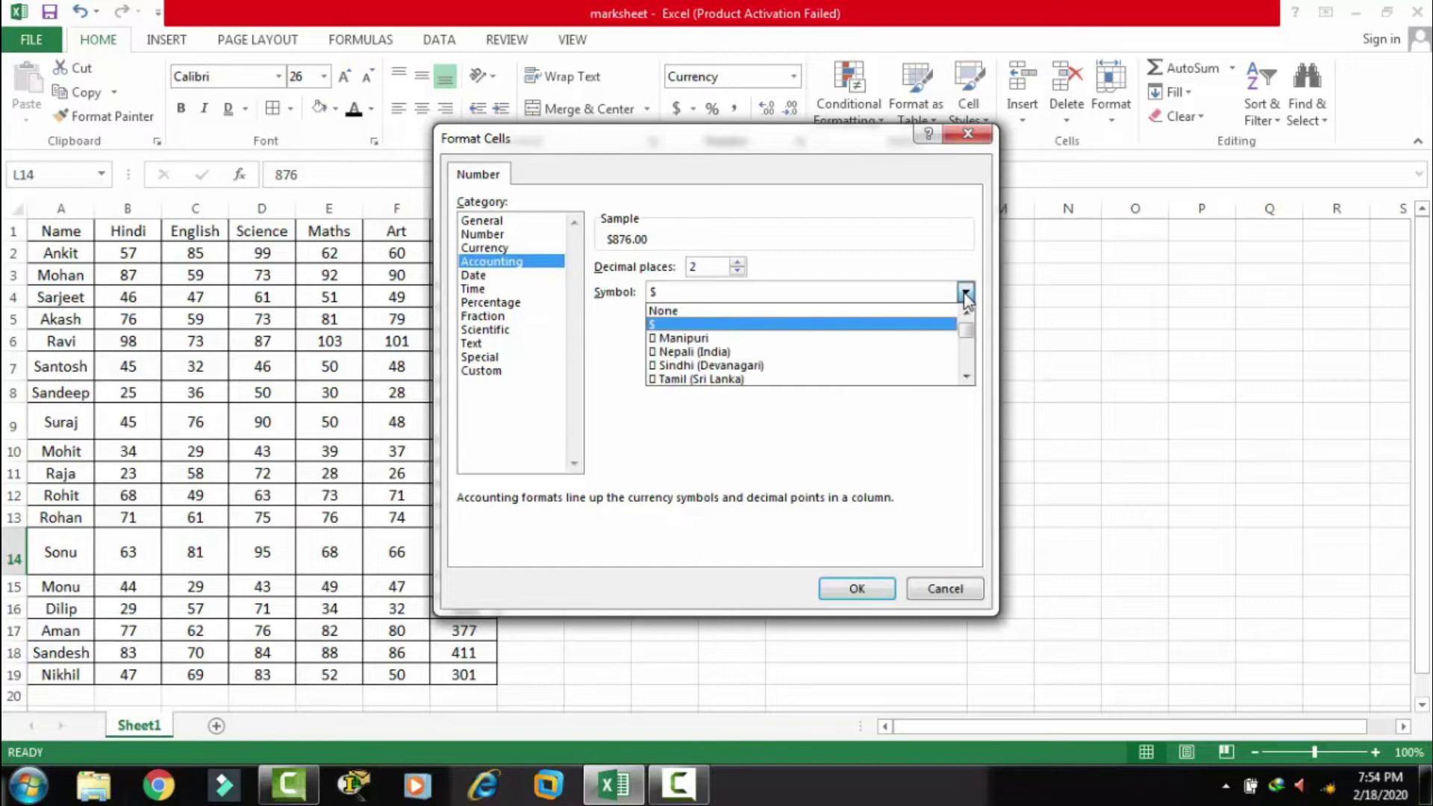
key(Down)
key(Down)
key(Down)
key(Down)
key(Down)
key(Down)
key(Down)
key(Down)
key(Down)
key(Down)
key(Down)
key(Down)
key(Down)
key(Down)
key(Down)
key(Down)
key(Down)
key(Down)
key(Down)
key(Down)
key(Down)
key(Down)
key(Down)
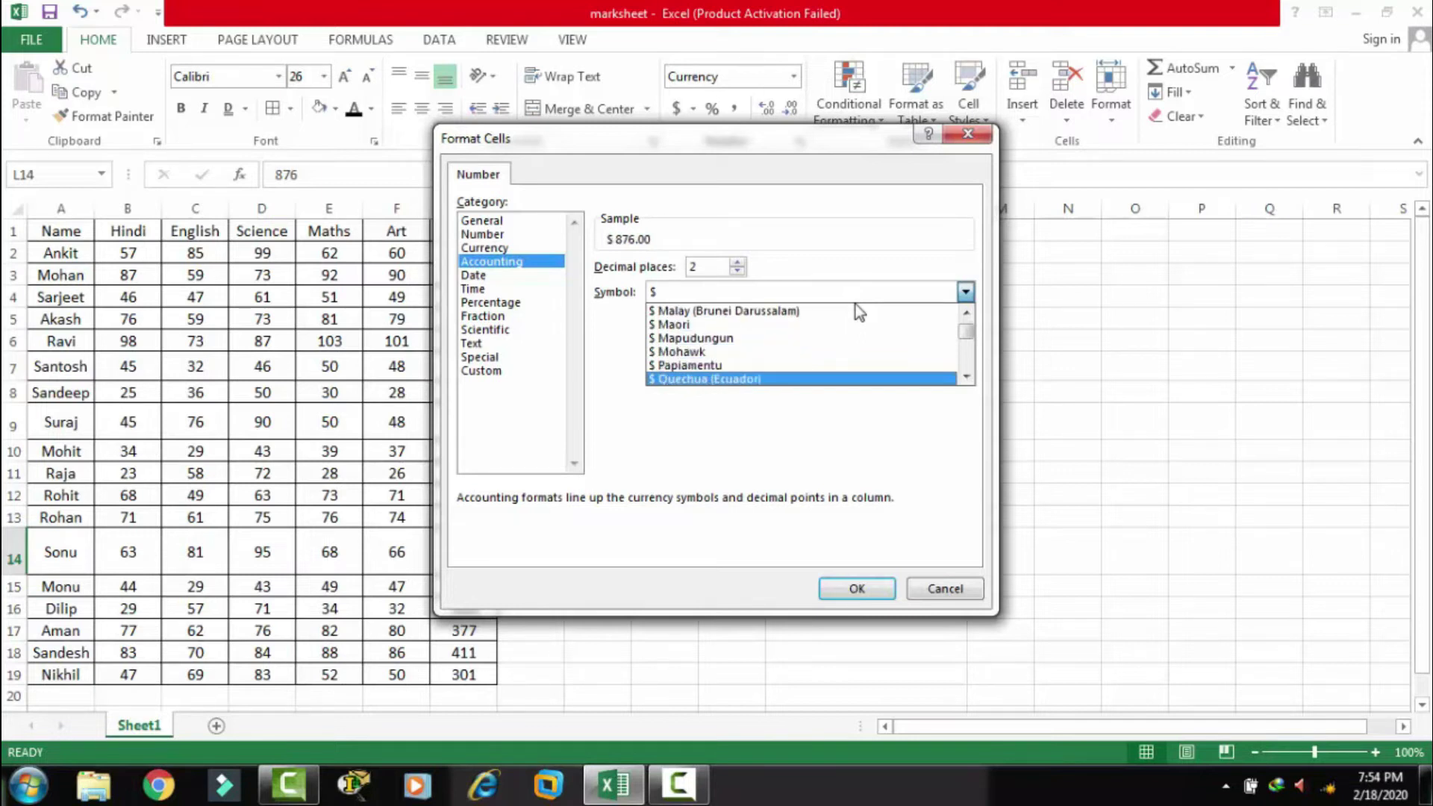
key(Down)
key(Down)
key(Down)
key(Down)
key(Down)
key(Down)
key(Down)
key(Down)
key(Down)
key(Down)
key(Down)
key(Down)
key(Down)
key(Down)
key(Down)
key(Down)
key(Down)
key(Down)
key(Down)
key(Down)
key(Down)
key(Down)
key(Down)
key(Down)
key(Down)
key(Down)
key(Down)
key(Down)
key(Down)
key(Down)
key(Down)
key(Down)
key(Down)
key(Down)
key(Down)
key(Down)
key(Down)
key(Down)
key(Down)
key(Down)
key(Down)
key(Down)
key(Down)
key(Down)
key(Down)
key(Down)
key(Down)
key(Down)
key(Down)
key(Down)
key(Down)
key(Down)
key(Down)
key(Down)
key(Down)
key(Down)
key(Down)
key(Down)
key(Down)
key(Down)
key(Down)
key(Down)
key(Down)
key(Down)
key(Down)
key(Down)
key(Down)
key(Down)
key(Down)
key(Down)
key(Down)
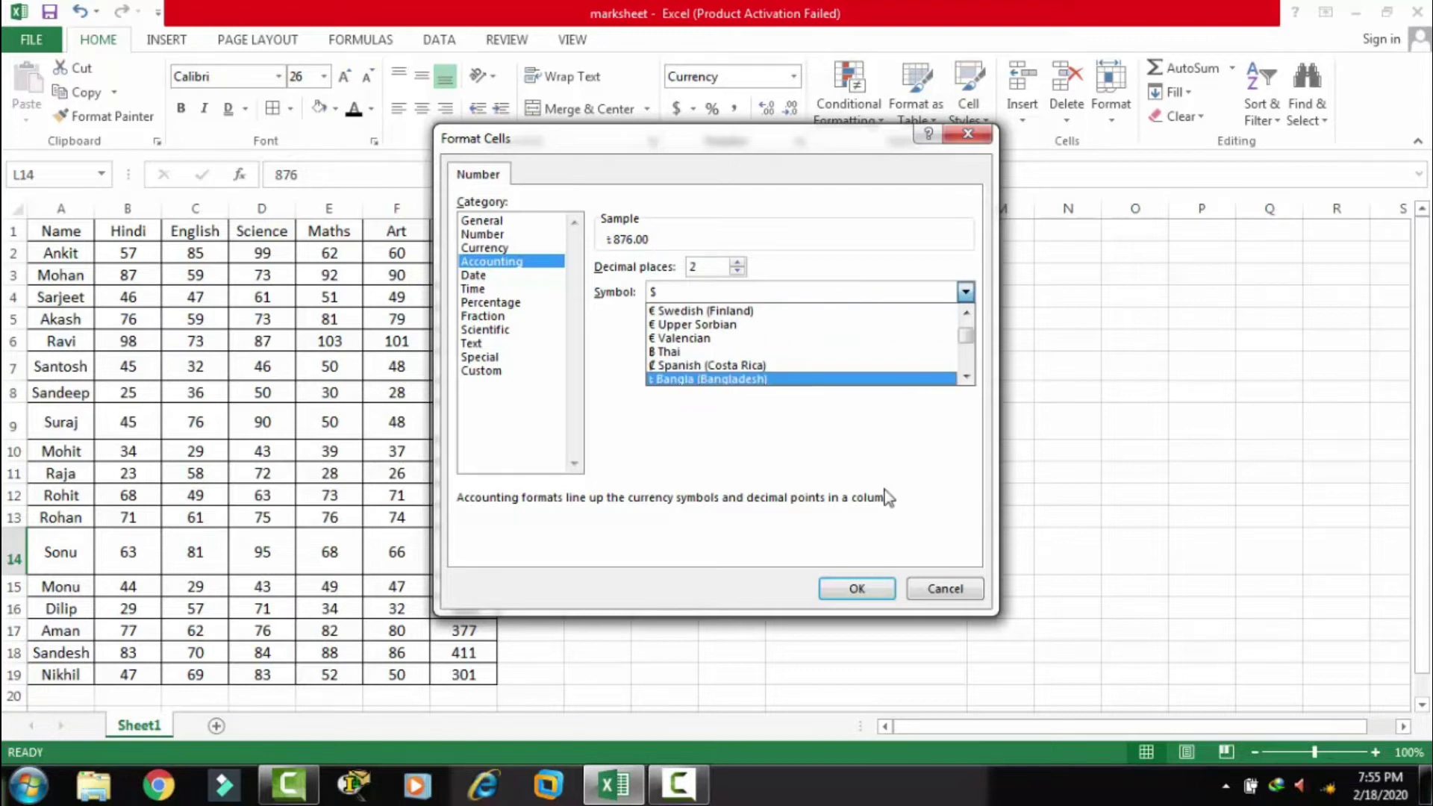
click(853, 454)
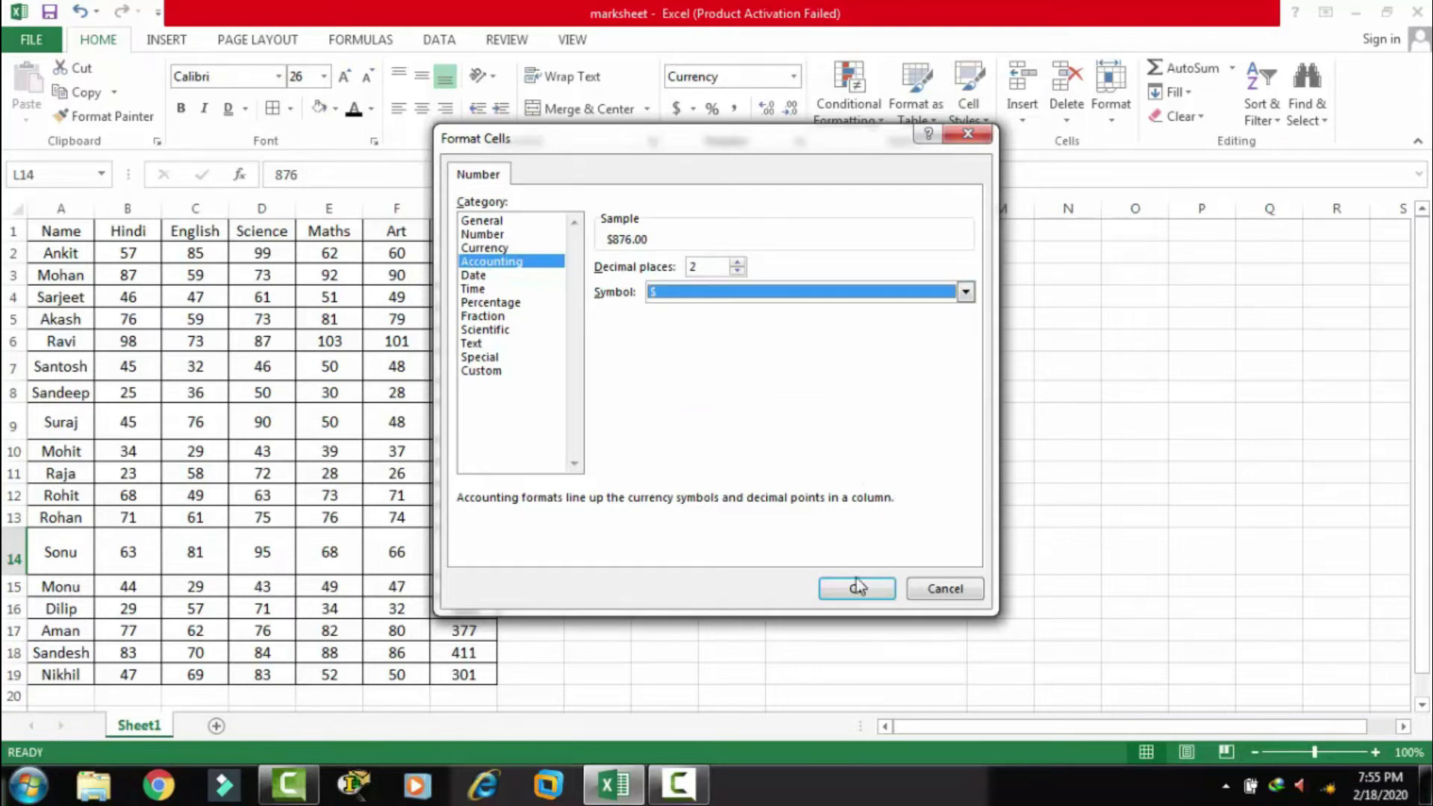
- Cancel Format Cells, then try Currency, Percent Style and Comma Style on L14
click(925, 594)
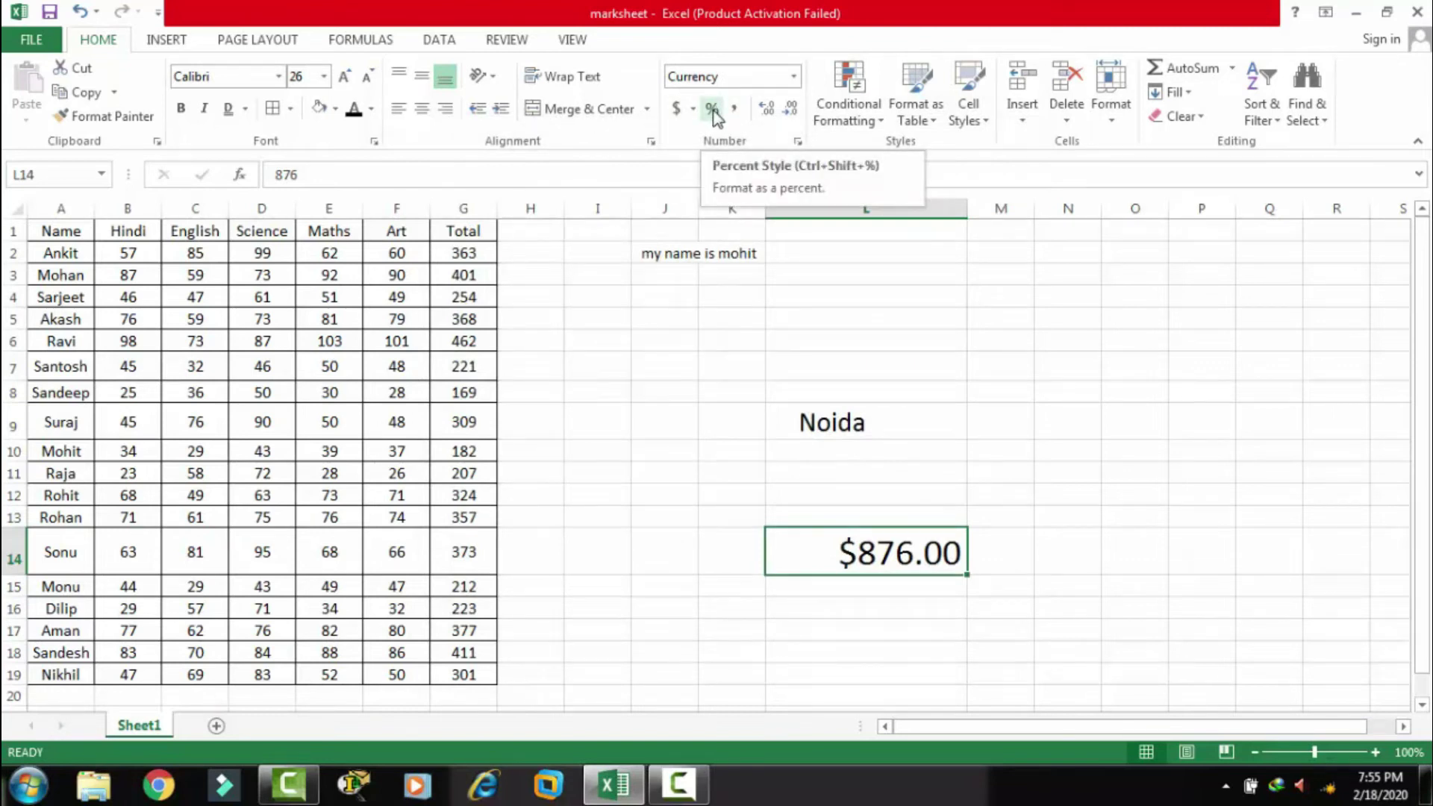
click(794, 75)
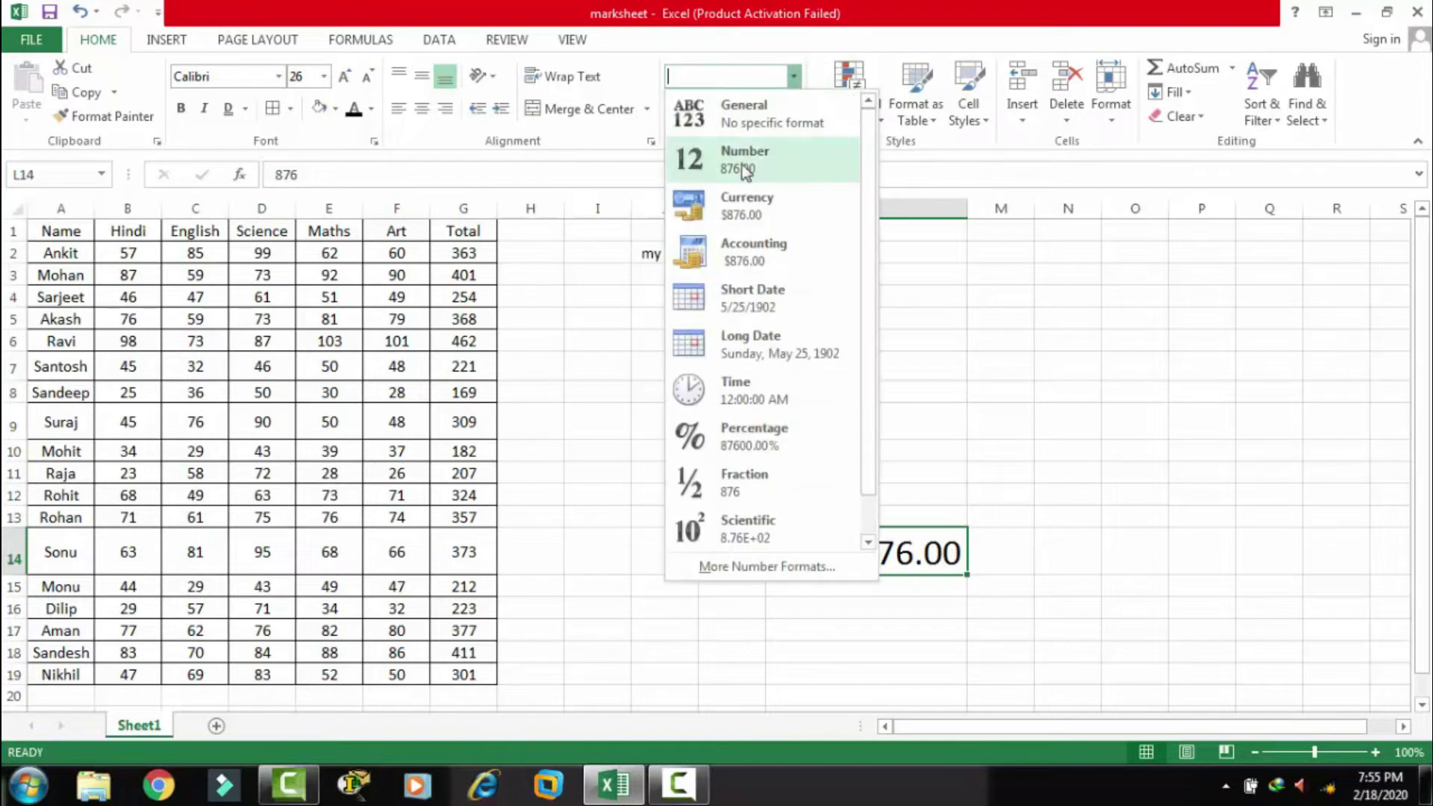
click(806, 206)
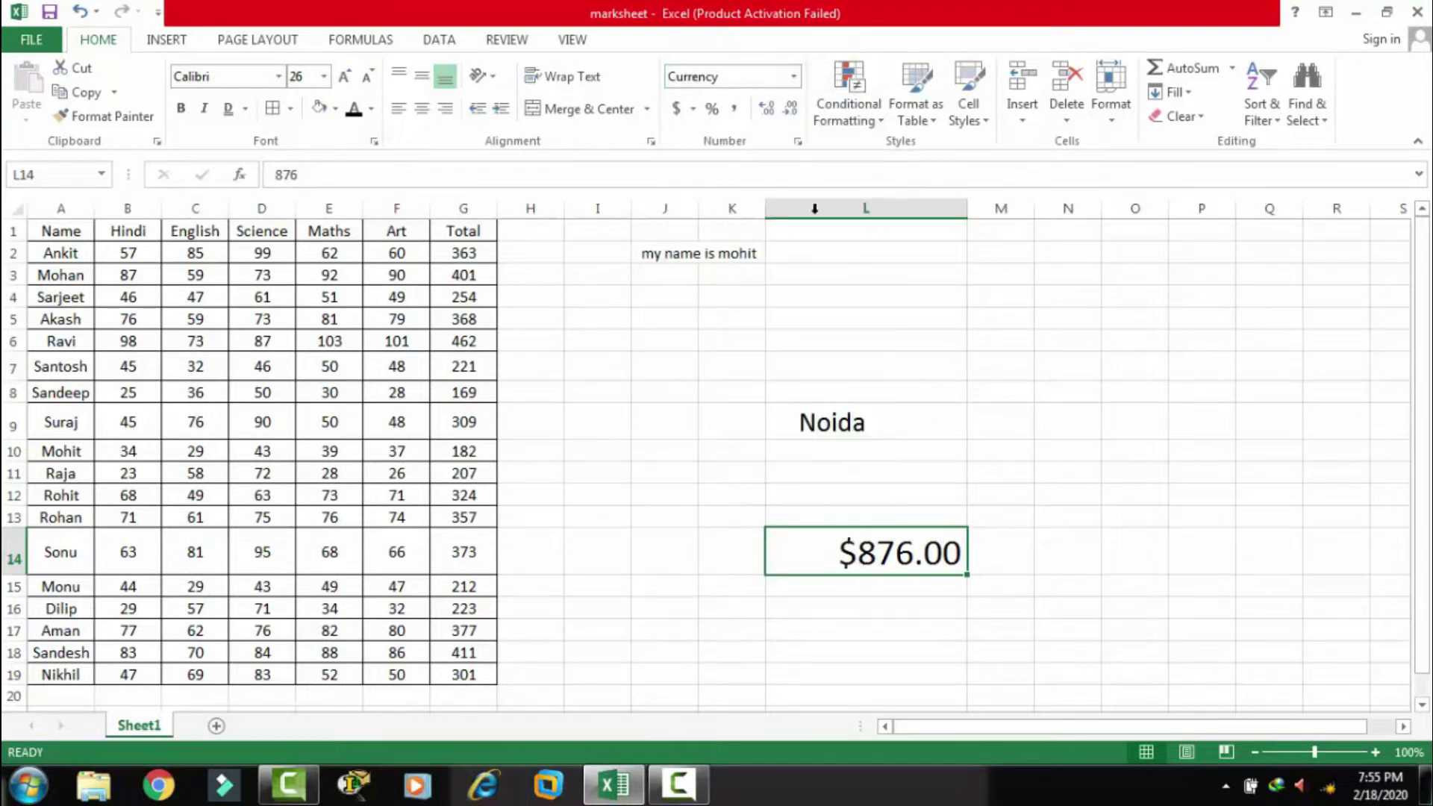
click(711, 110)
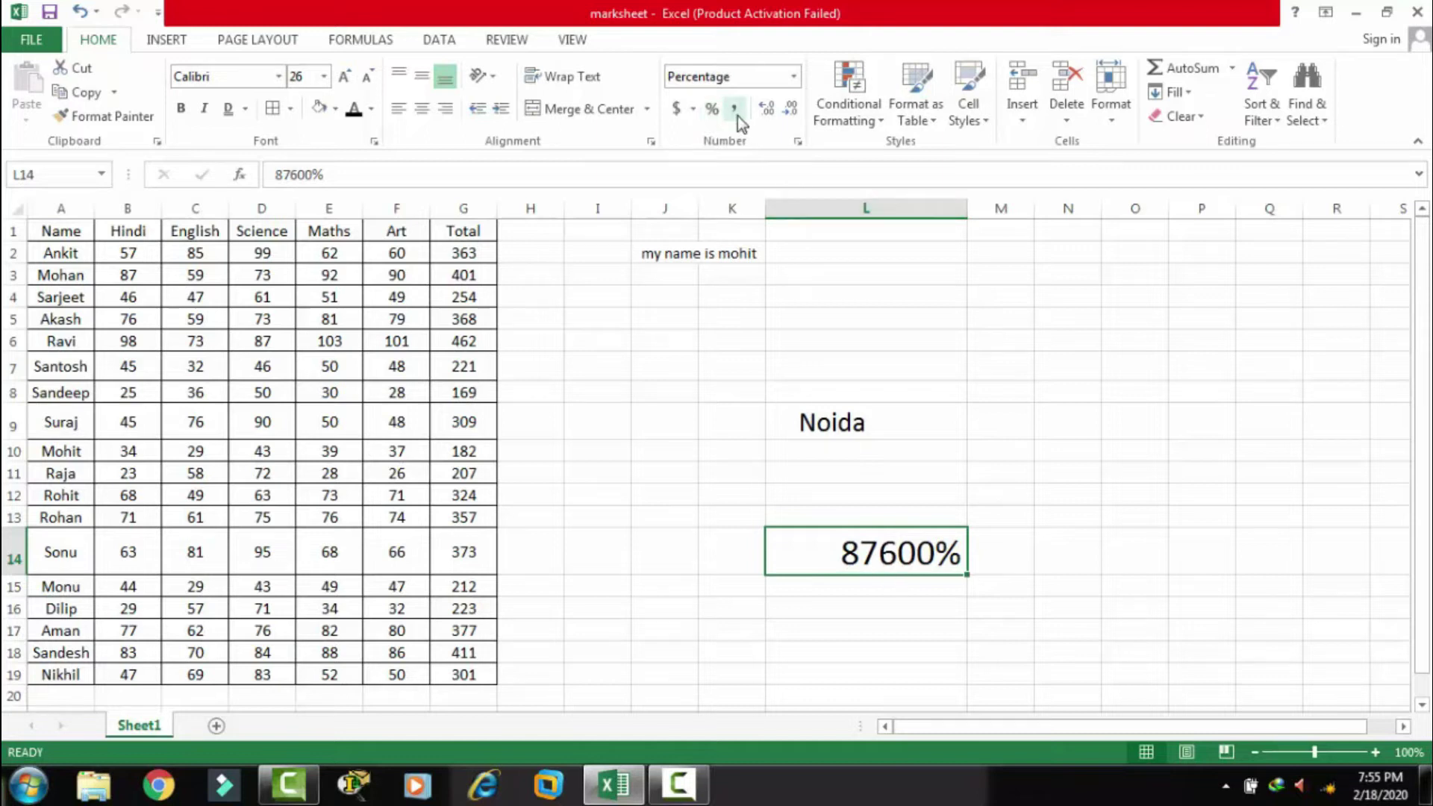
click(735, 112)
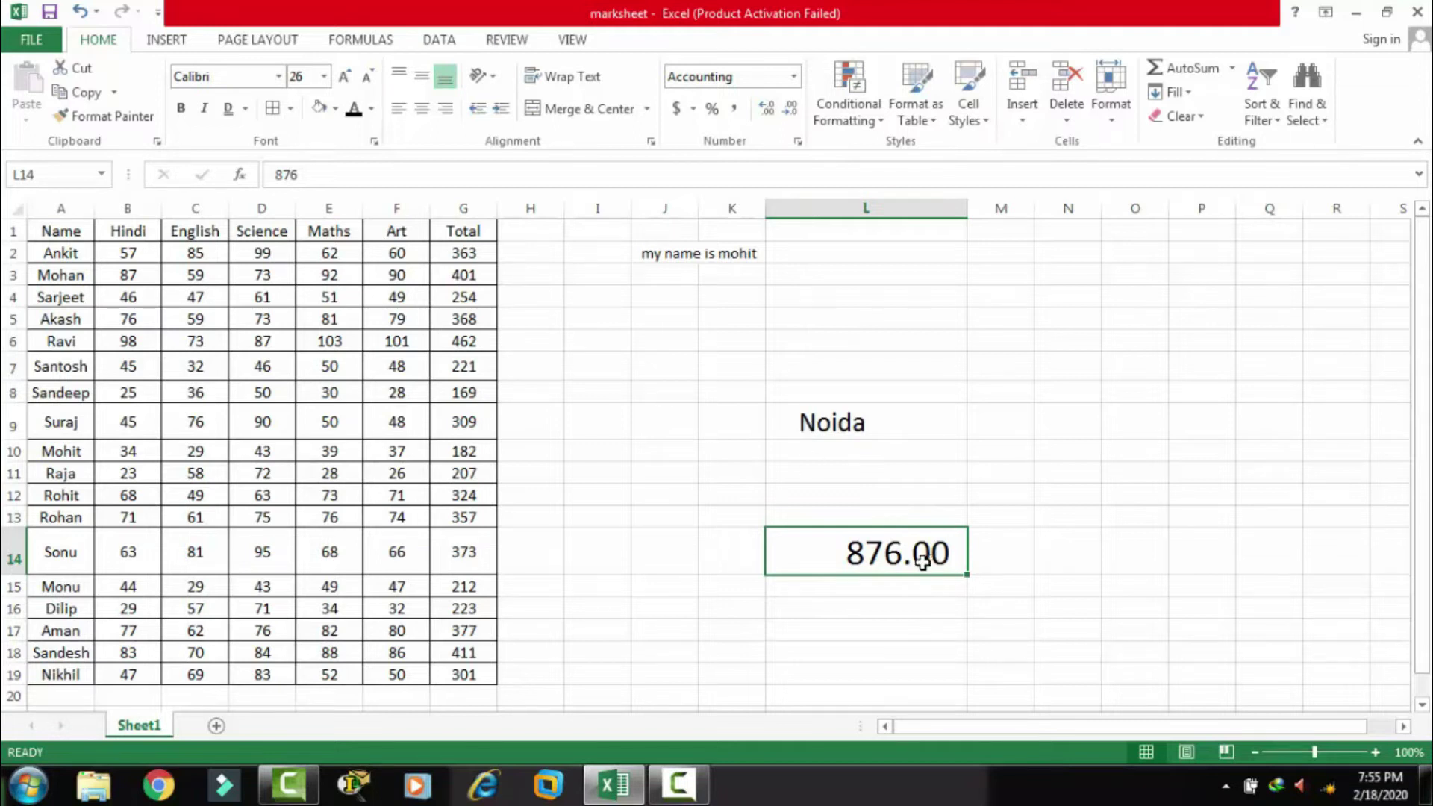
- Adjust decimal places on L14 until it shows 876 with no decimals
double_click(790, 109)
click(768, 109)
double_click(767, 109)
click(768, 109)
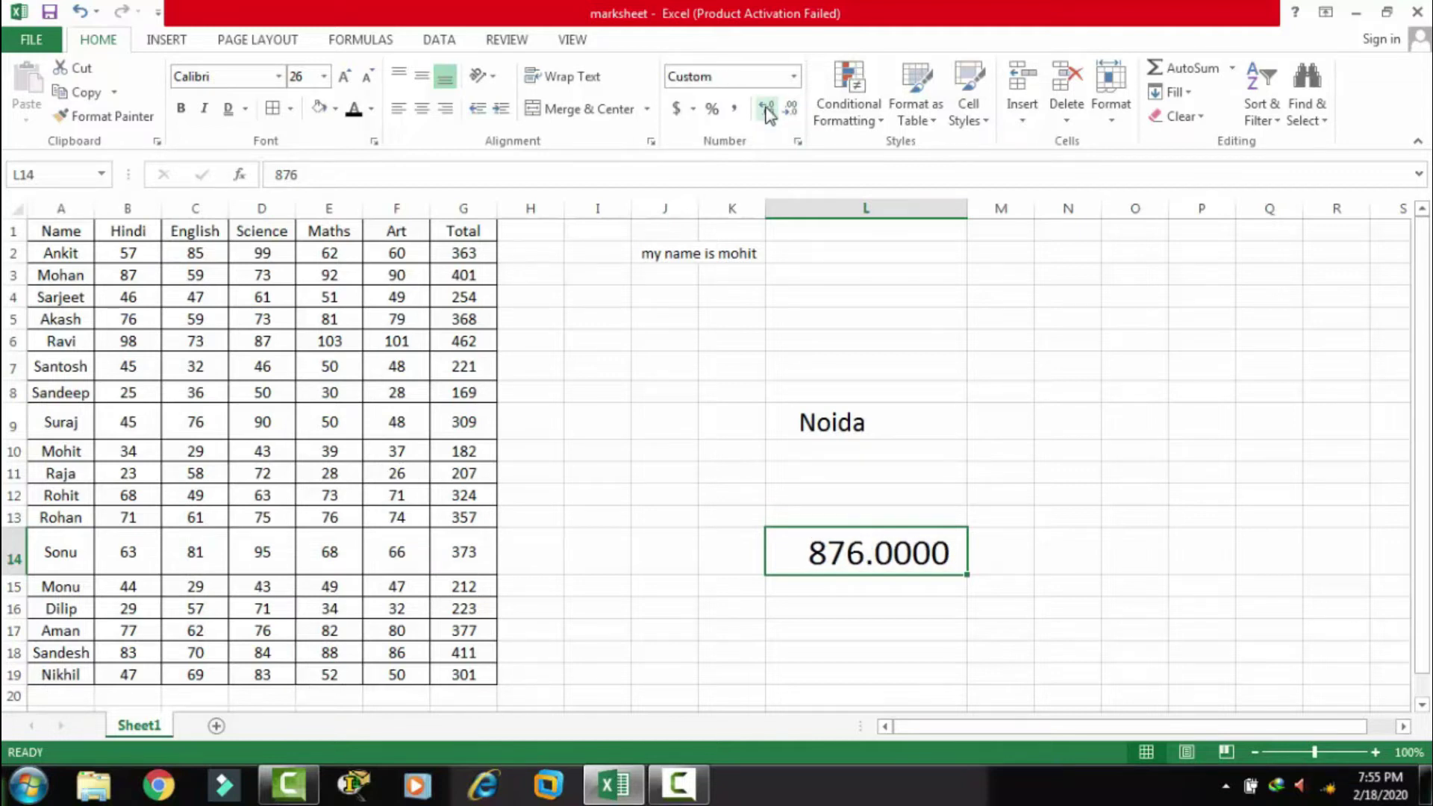
click(790, 108)
double_click(791, 109)
click(790, 109)
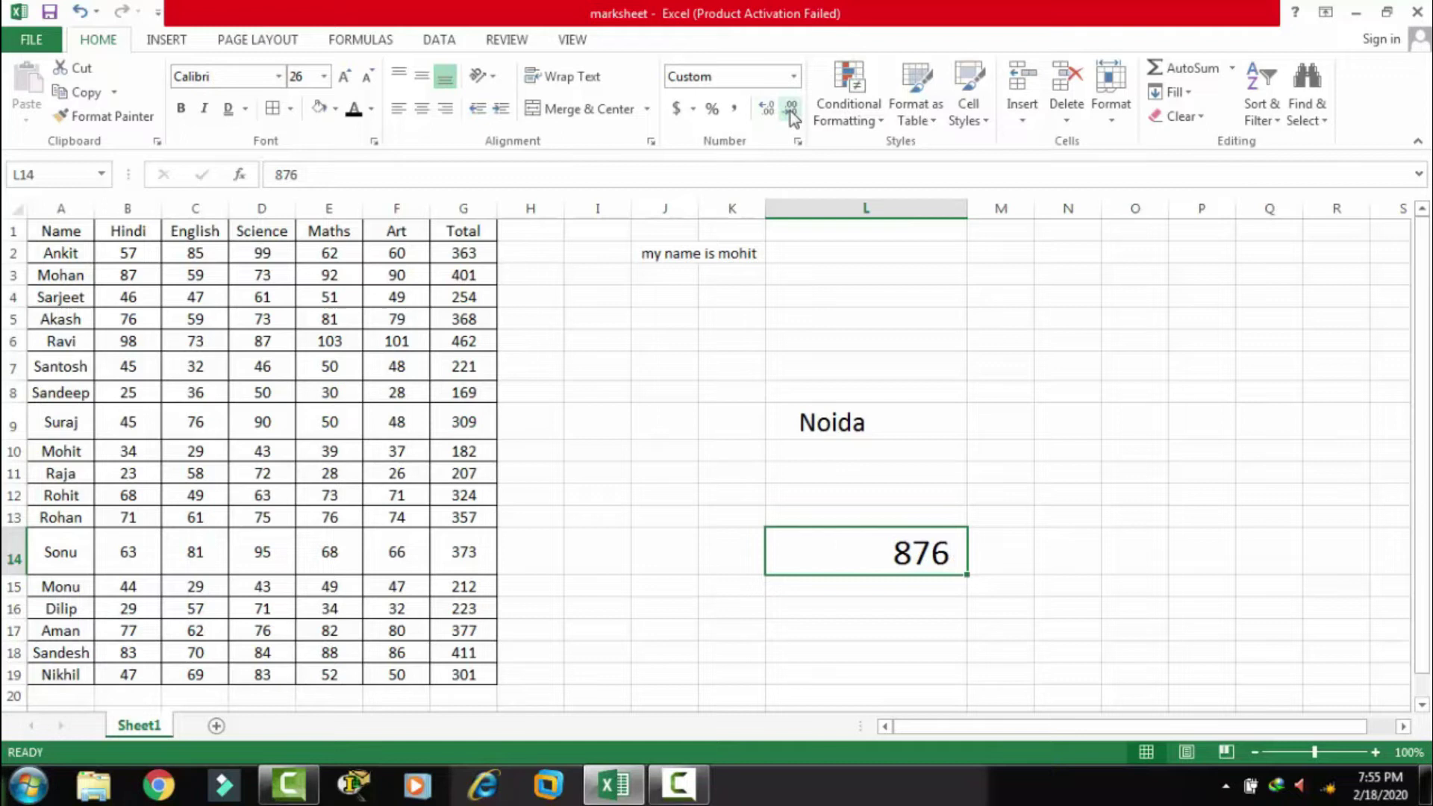
click(1043, 448)
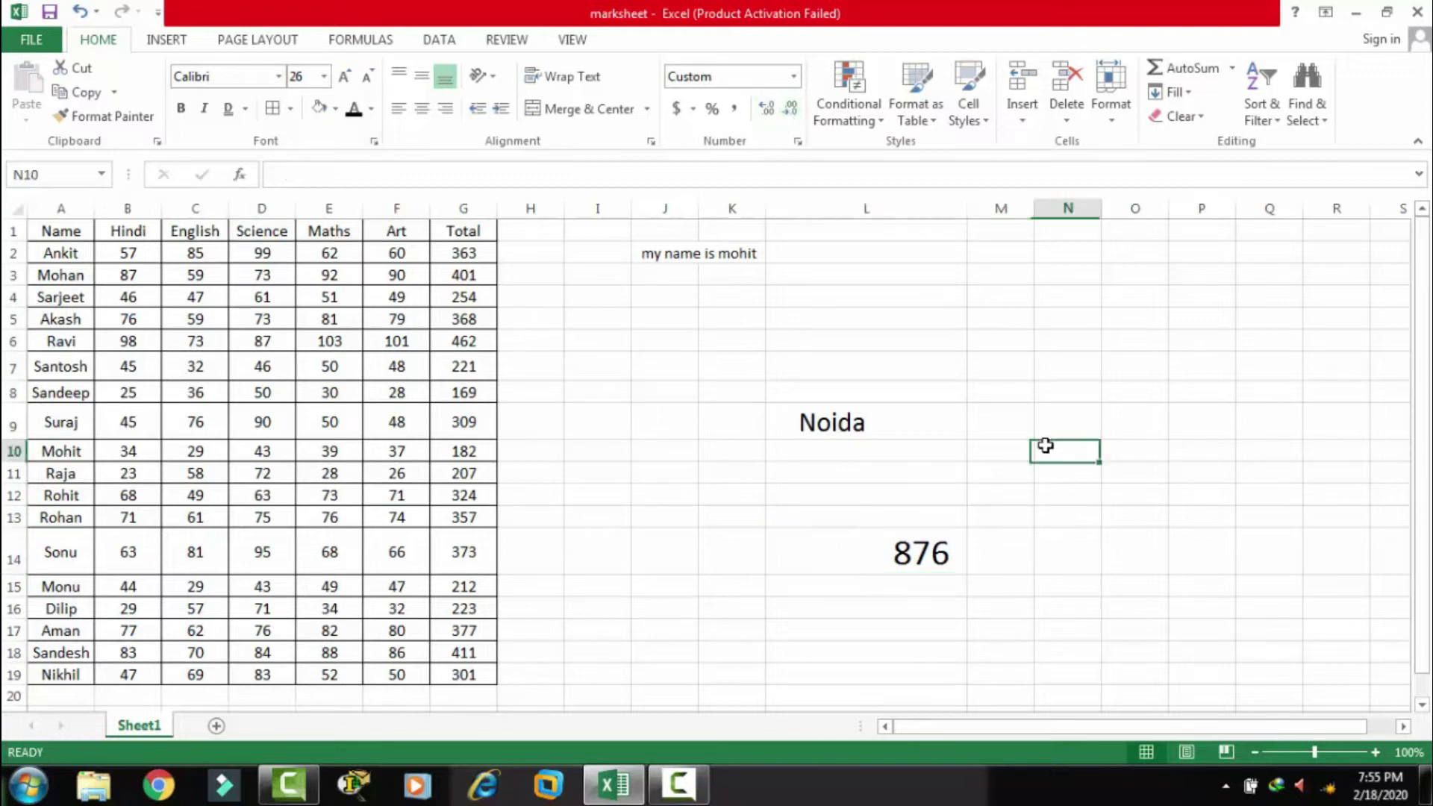
click(860, 424)
- Clear the practice entries from J2:M16 beside the marksheet
mouse_move(672, 258)
mouse_down()
mouse_move(656, 252)
mouse_move(1039, 528)
mouse_move(993, 602)
mouse_up()
key(Delete)
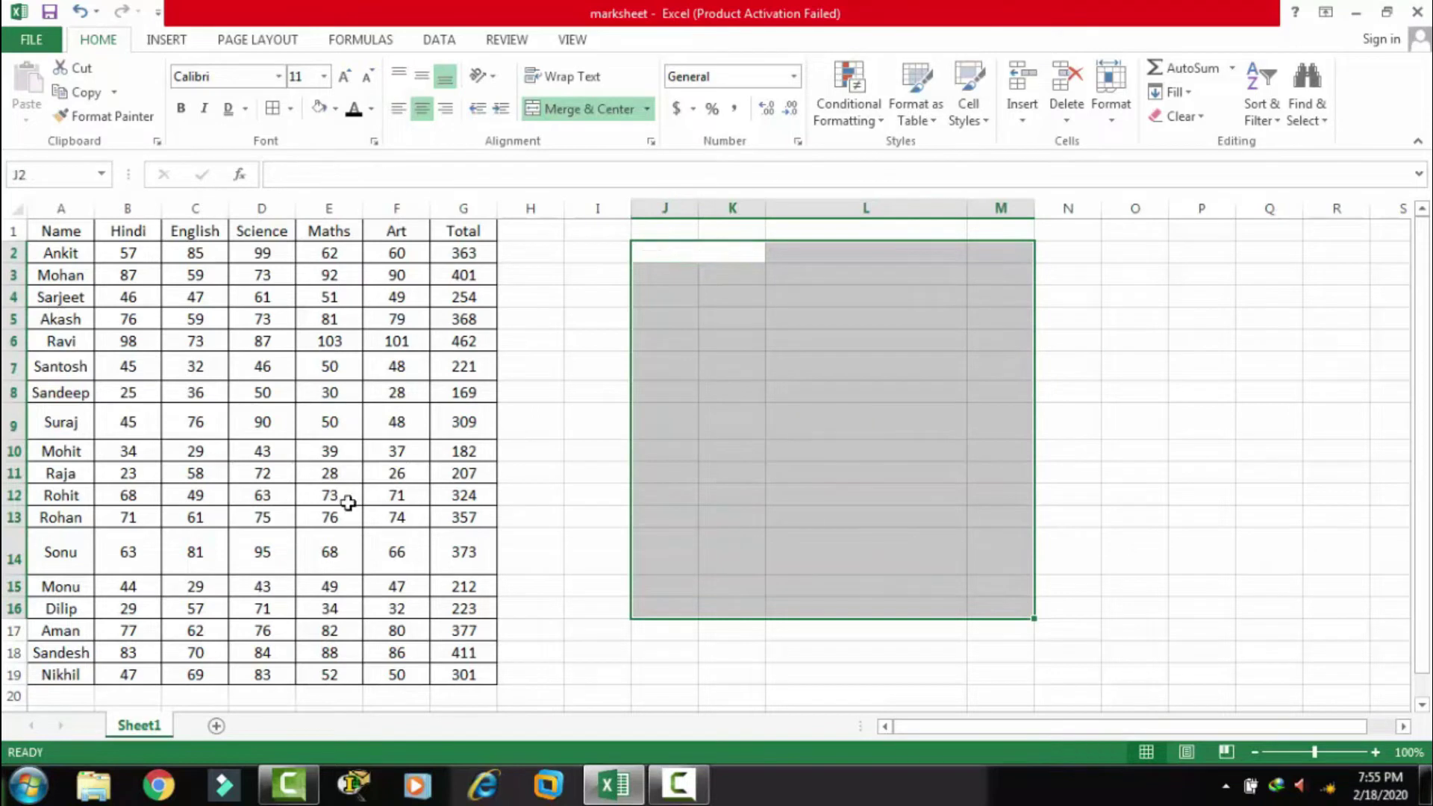
mouse_move(43, 233)
mouse_down()
mouse_move(438, 605)
mouse_move(458, 665)
mouse_up()
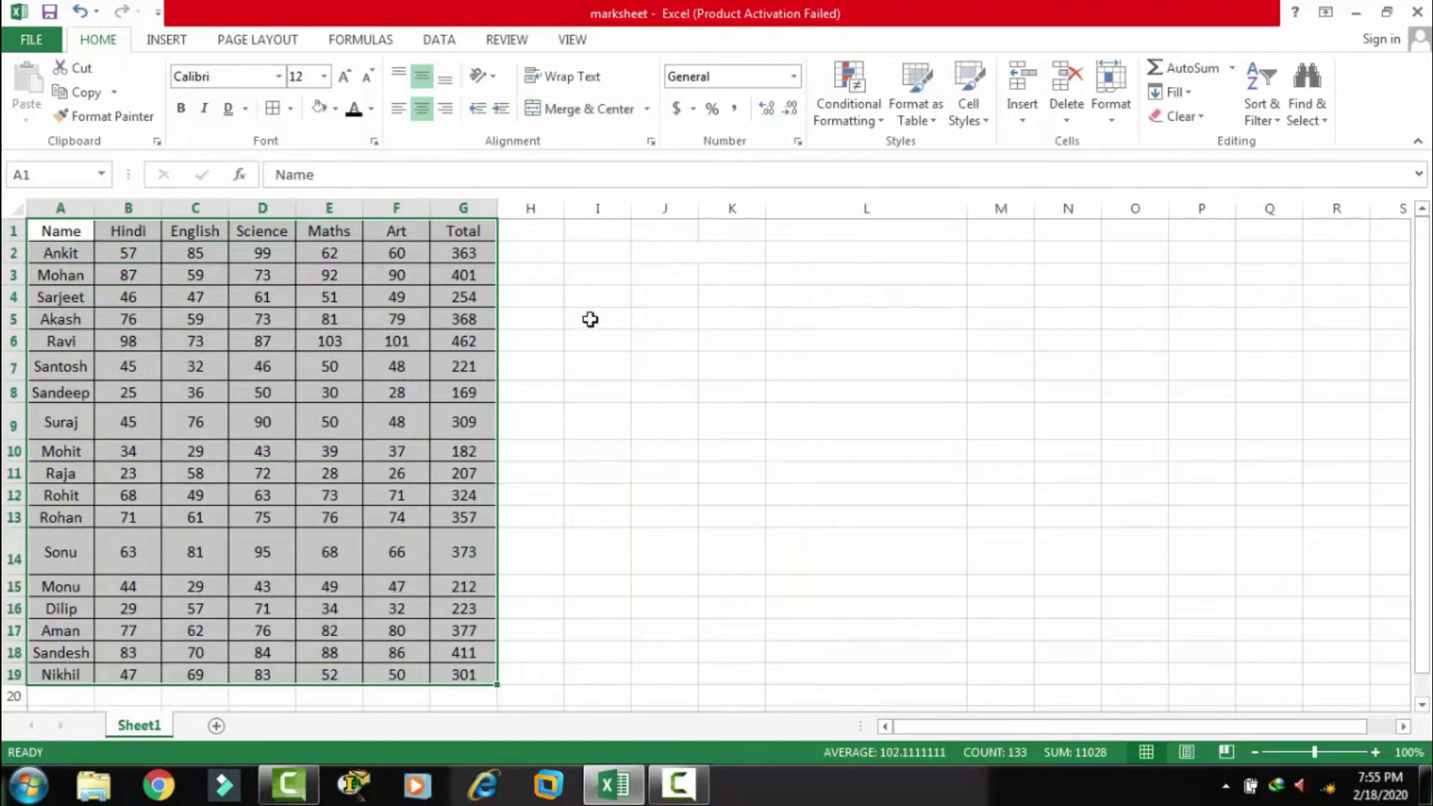
- Shrink row 14 back to normal height and select the subject marks B2:F19
click(882, 123)
mouse_move(916, 154)
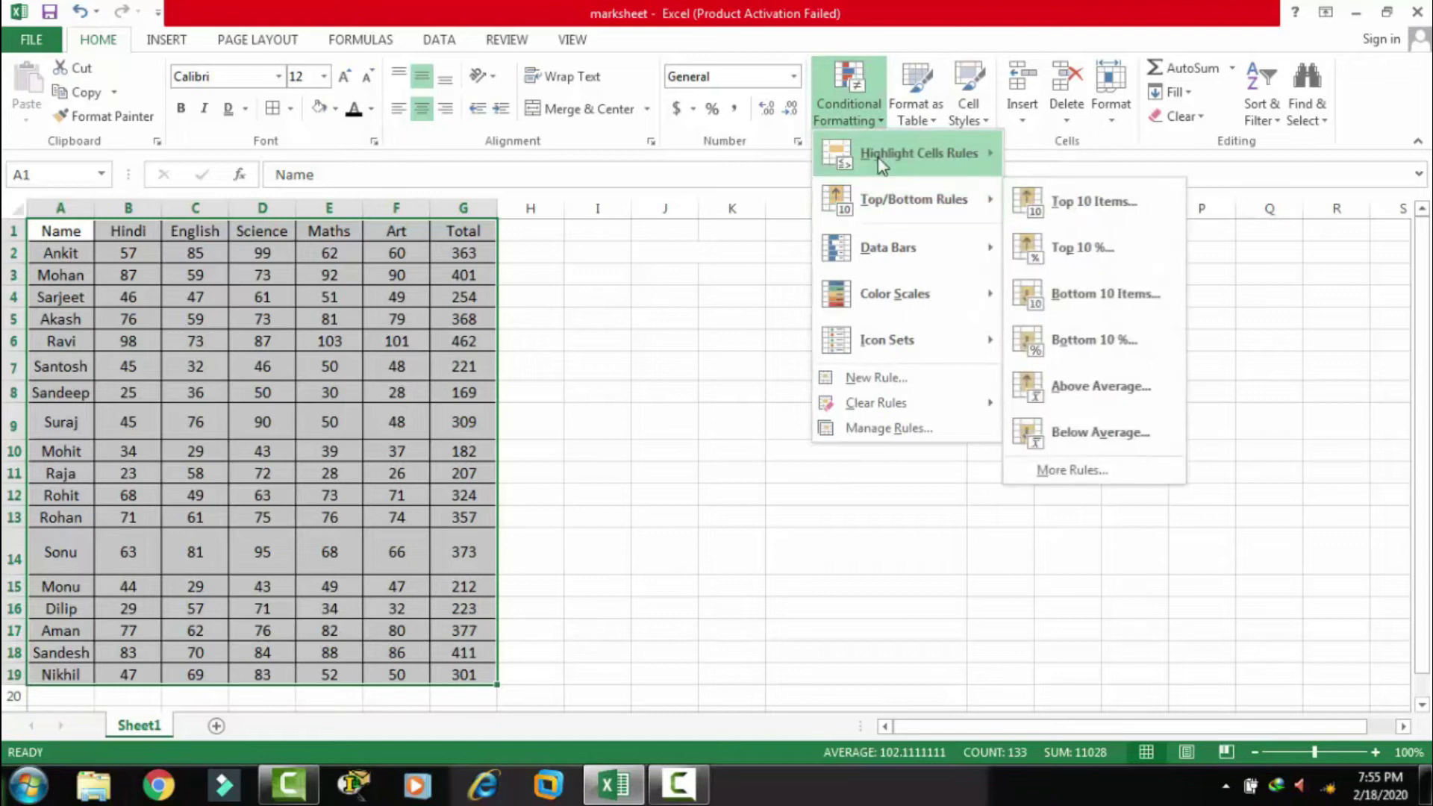
click(556, 326)
click(155, 429)
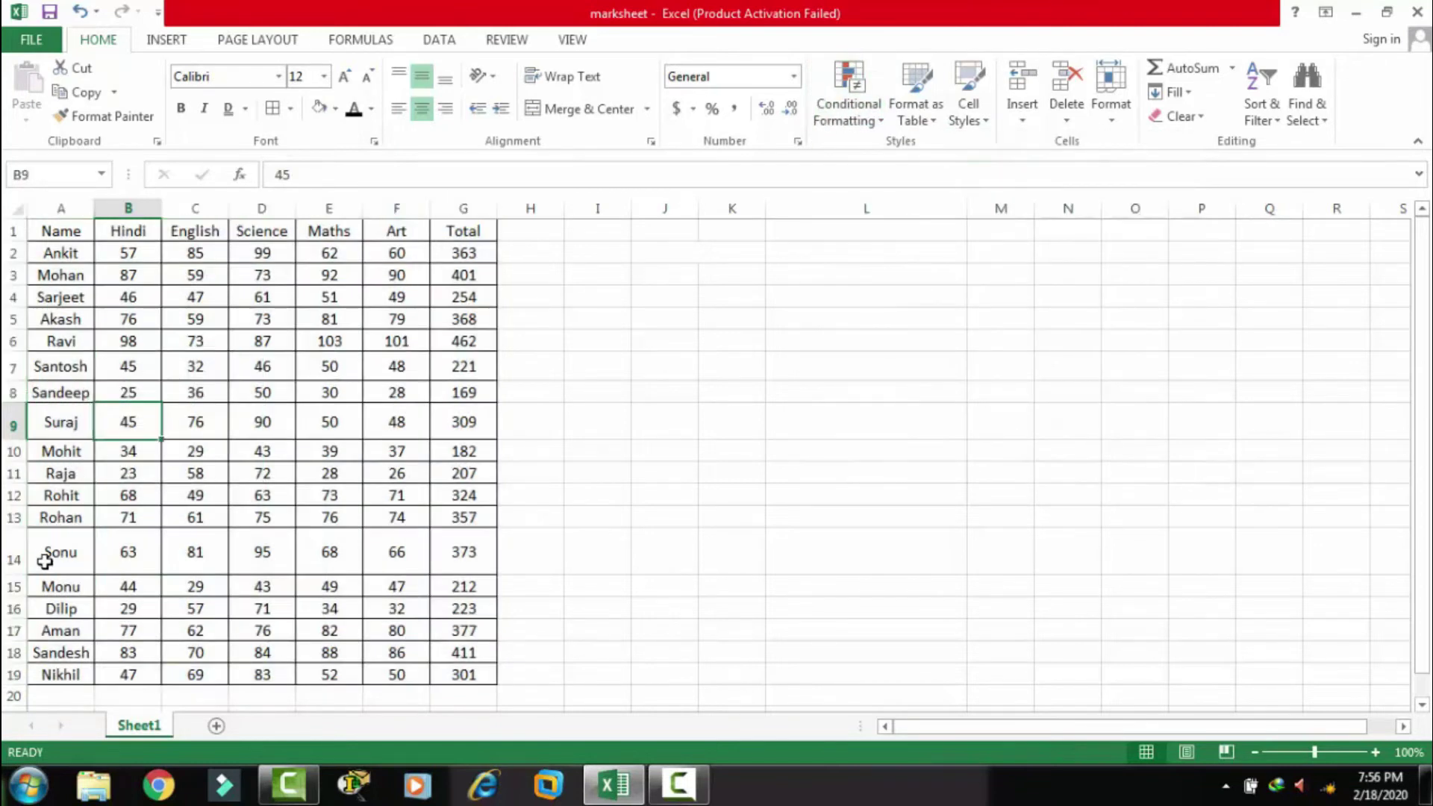
drag(14, 575, 14, 560)
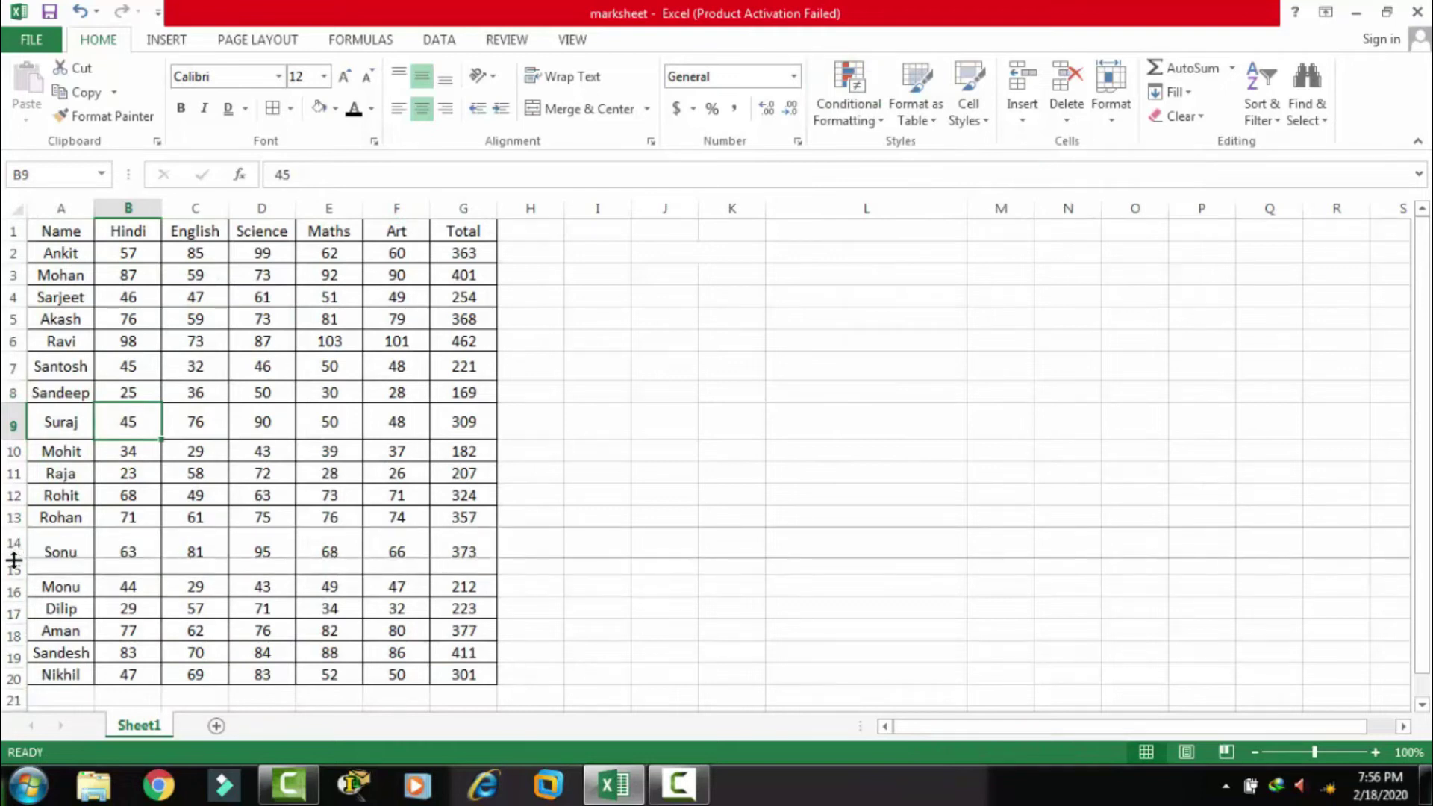
mouse_move(127, 254)
mouse_down()
mouse_move(411, 308)
mouse_move(404, 657)
mouse_up()
- Add a Greater Than 51 rule showing those marks in B2:F19 as Red Text
click(881, 125)
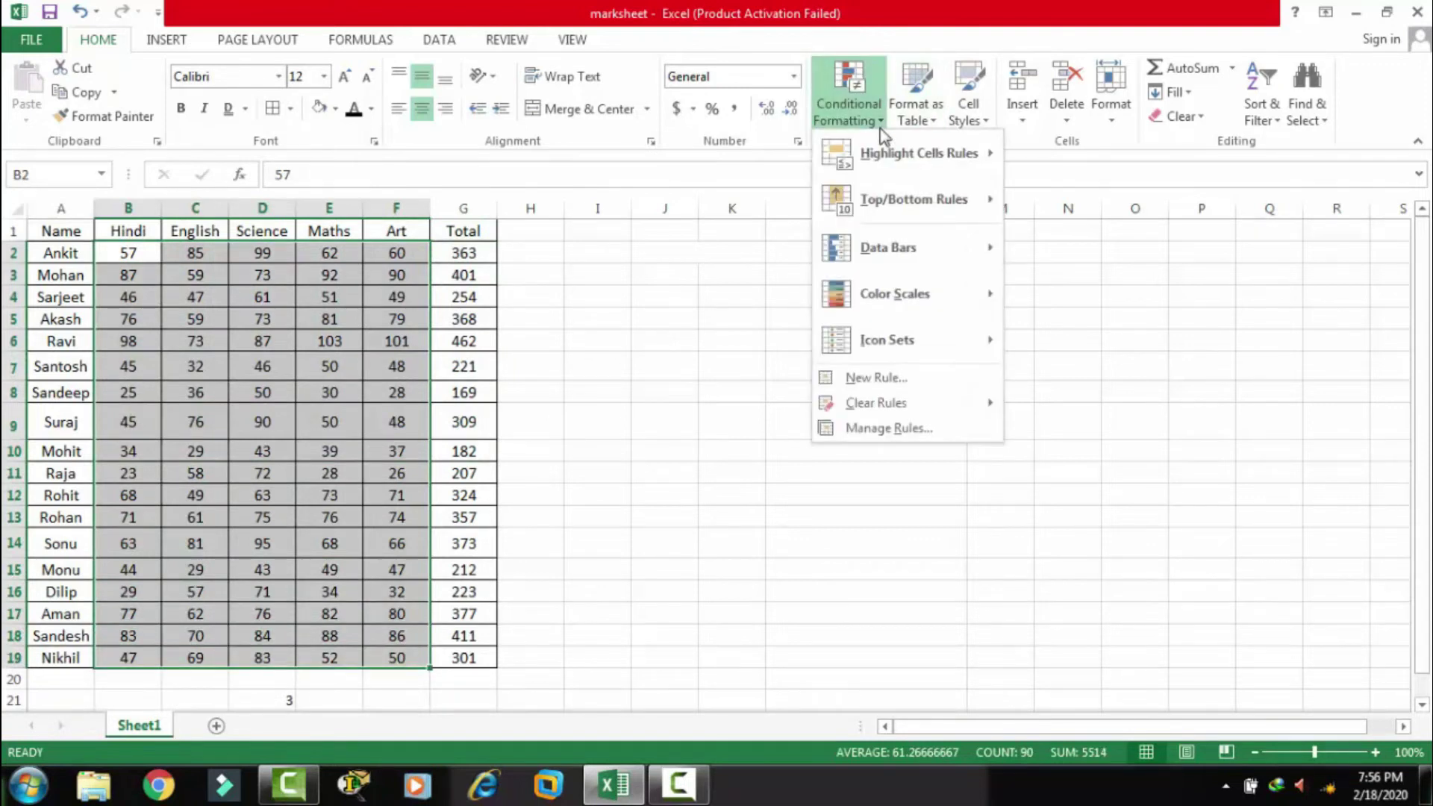
mouse_move(918, 154)
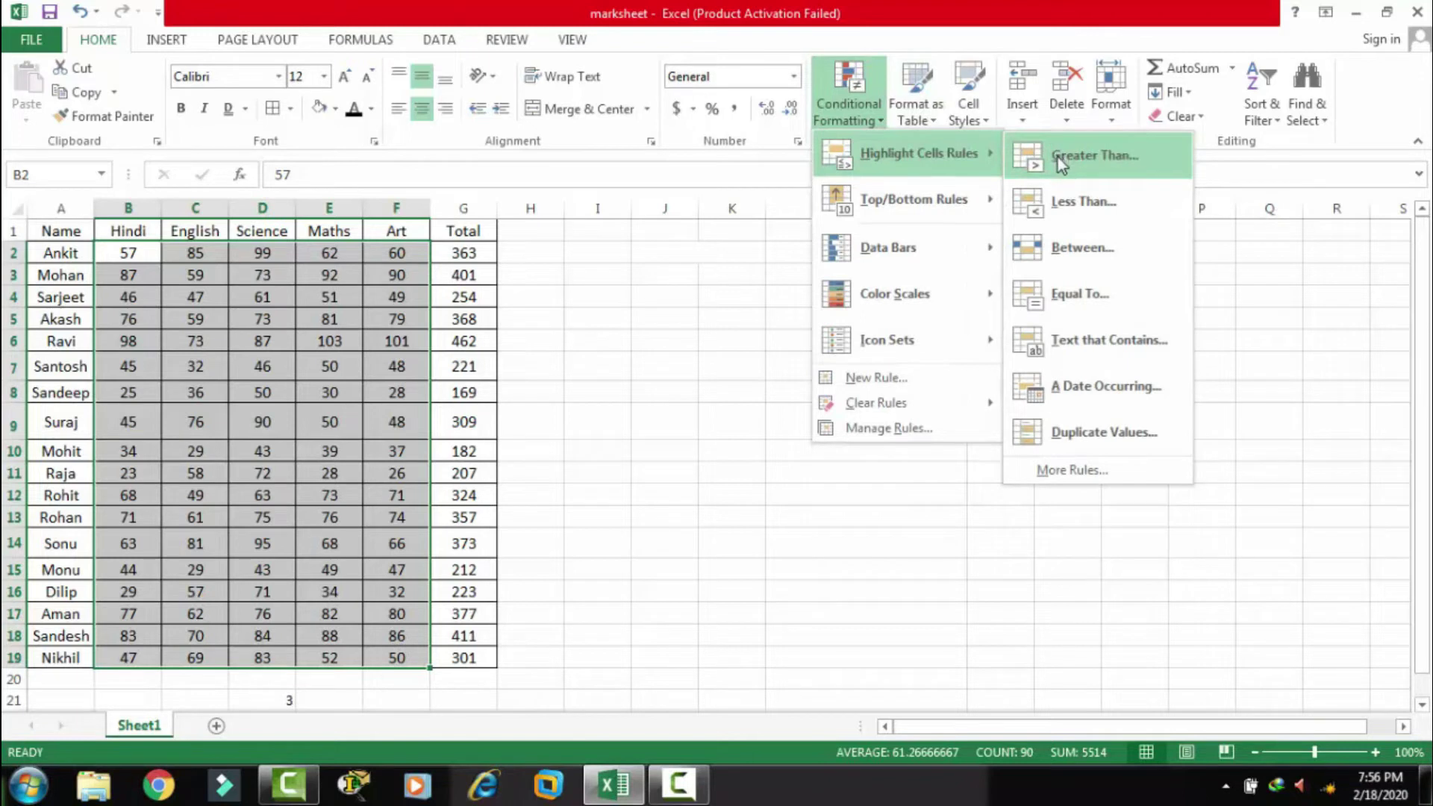
click(1058, 157)
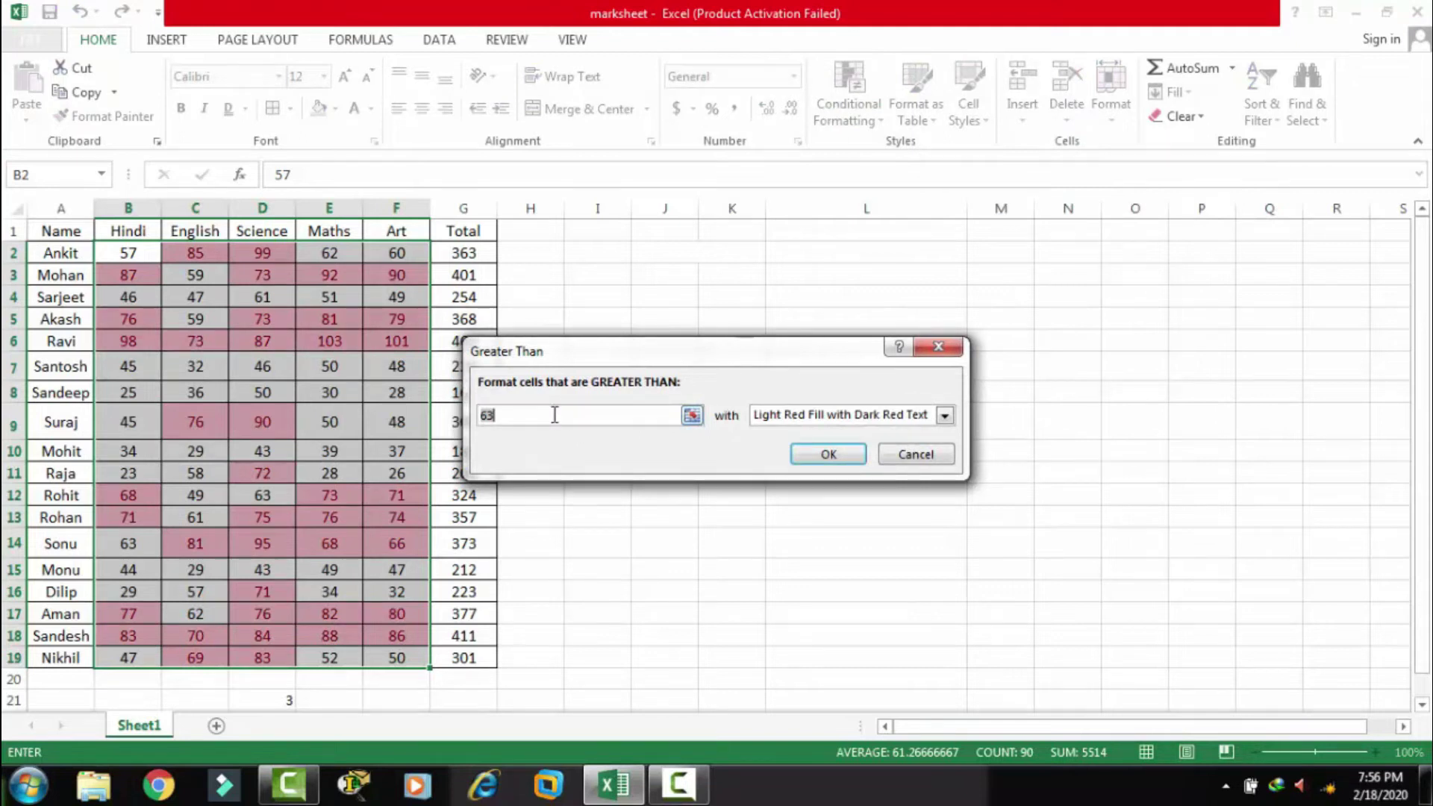
text(51)
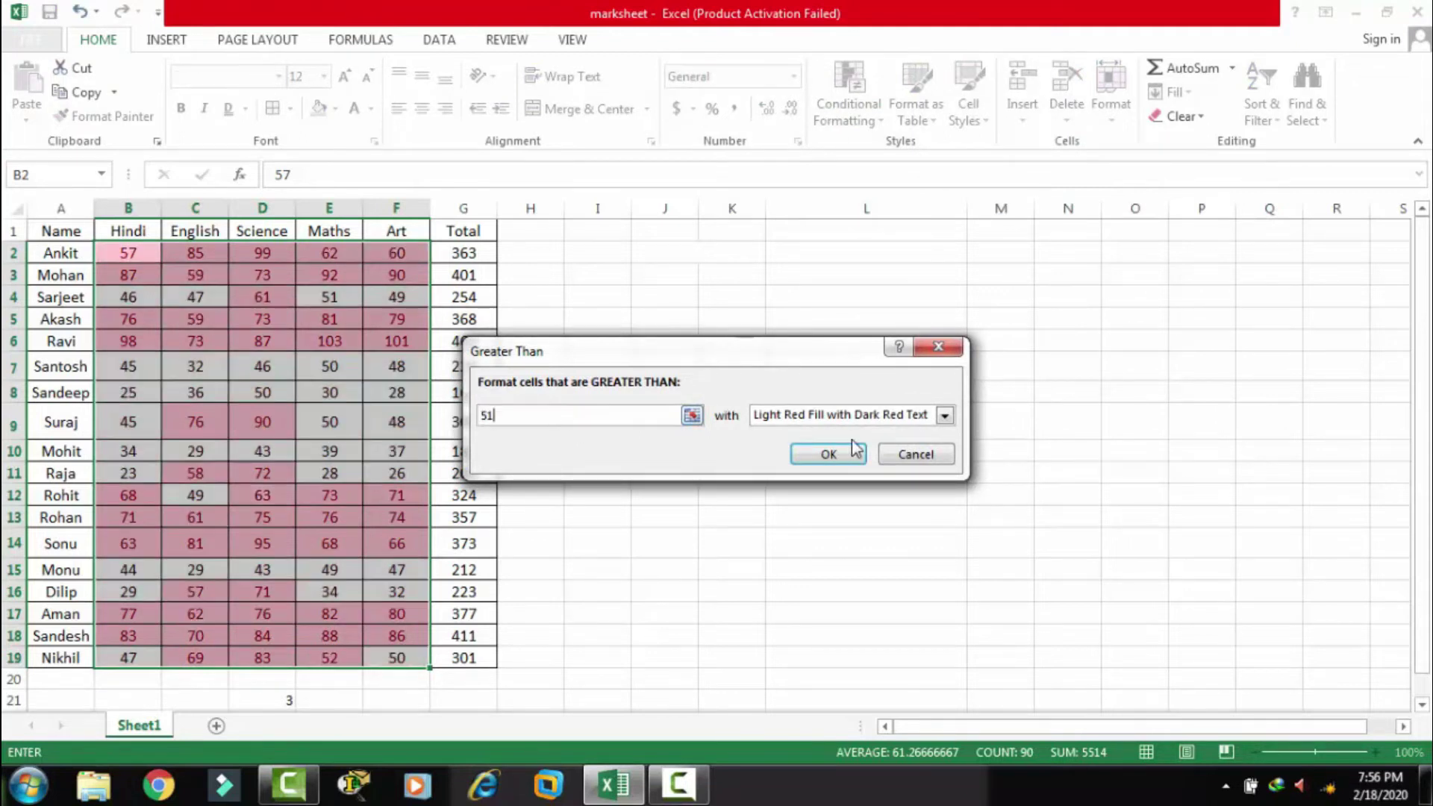
click(945, 416)
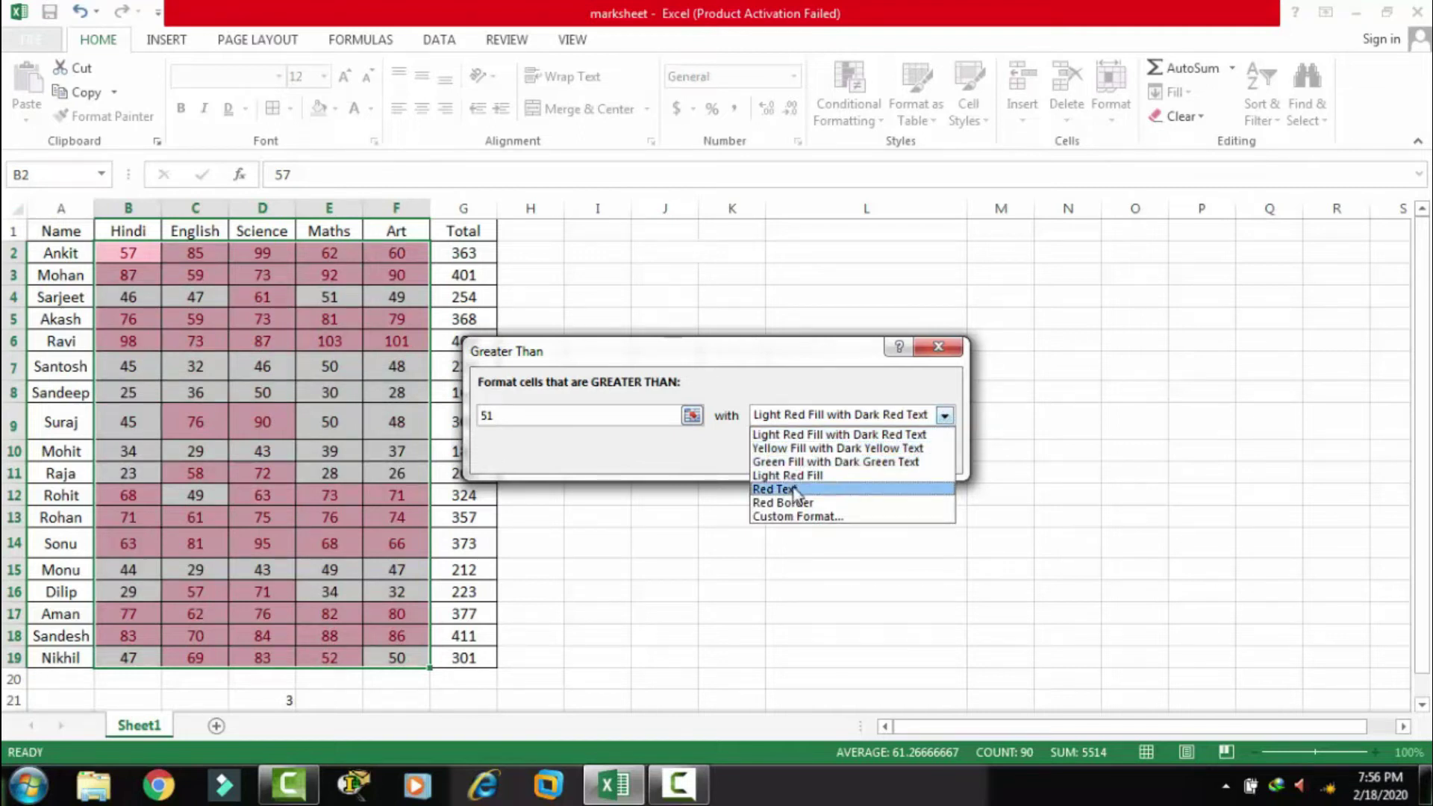
click(795, 490)
click(821, 457)
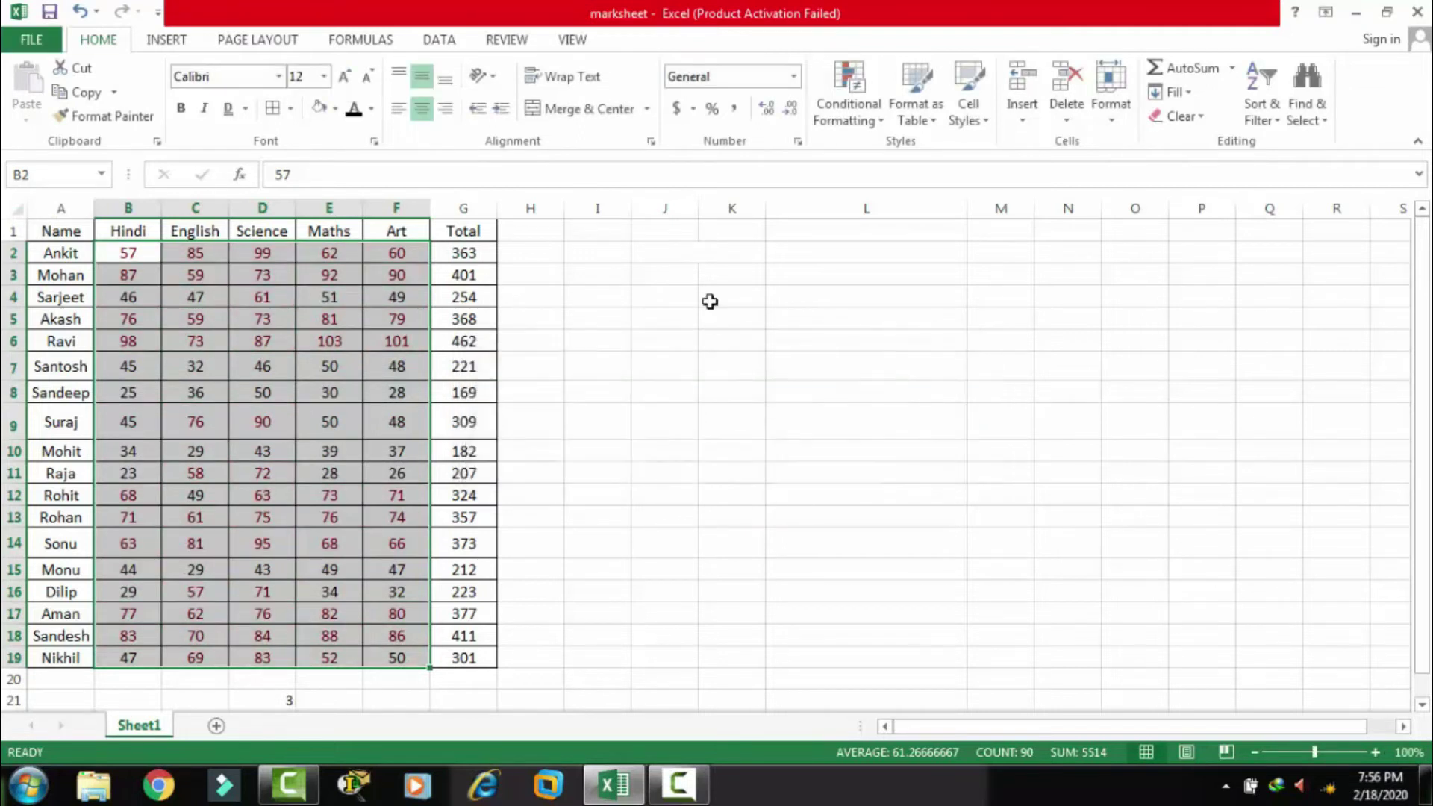
click(710, 302)
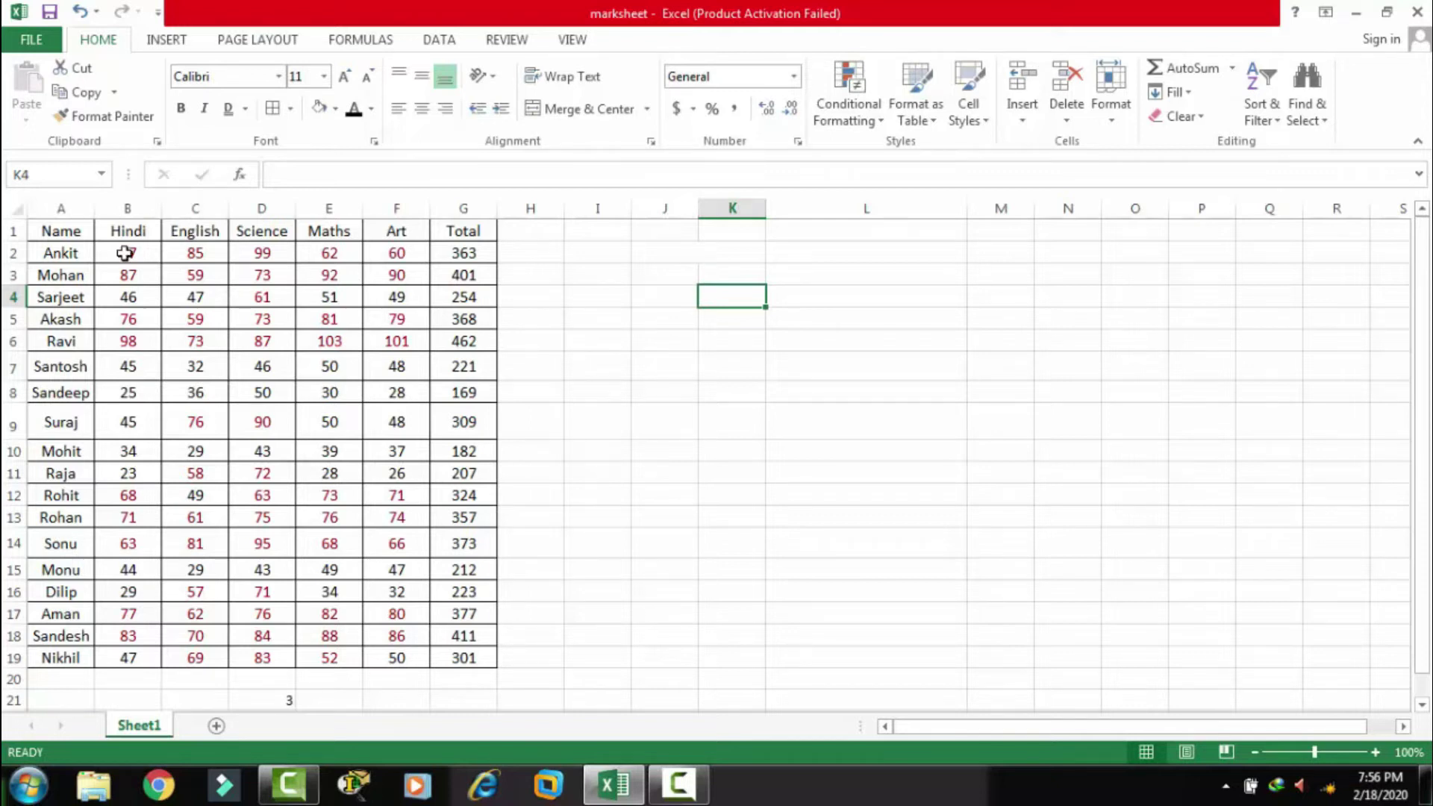
- Select the marks B2:F19 and bring up Conditional Formatting's Top/Bottom Rules
drag(125, 254, 392, 659)
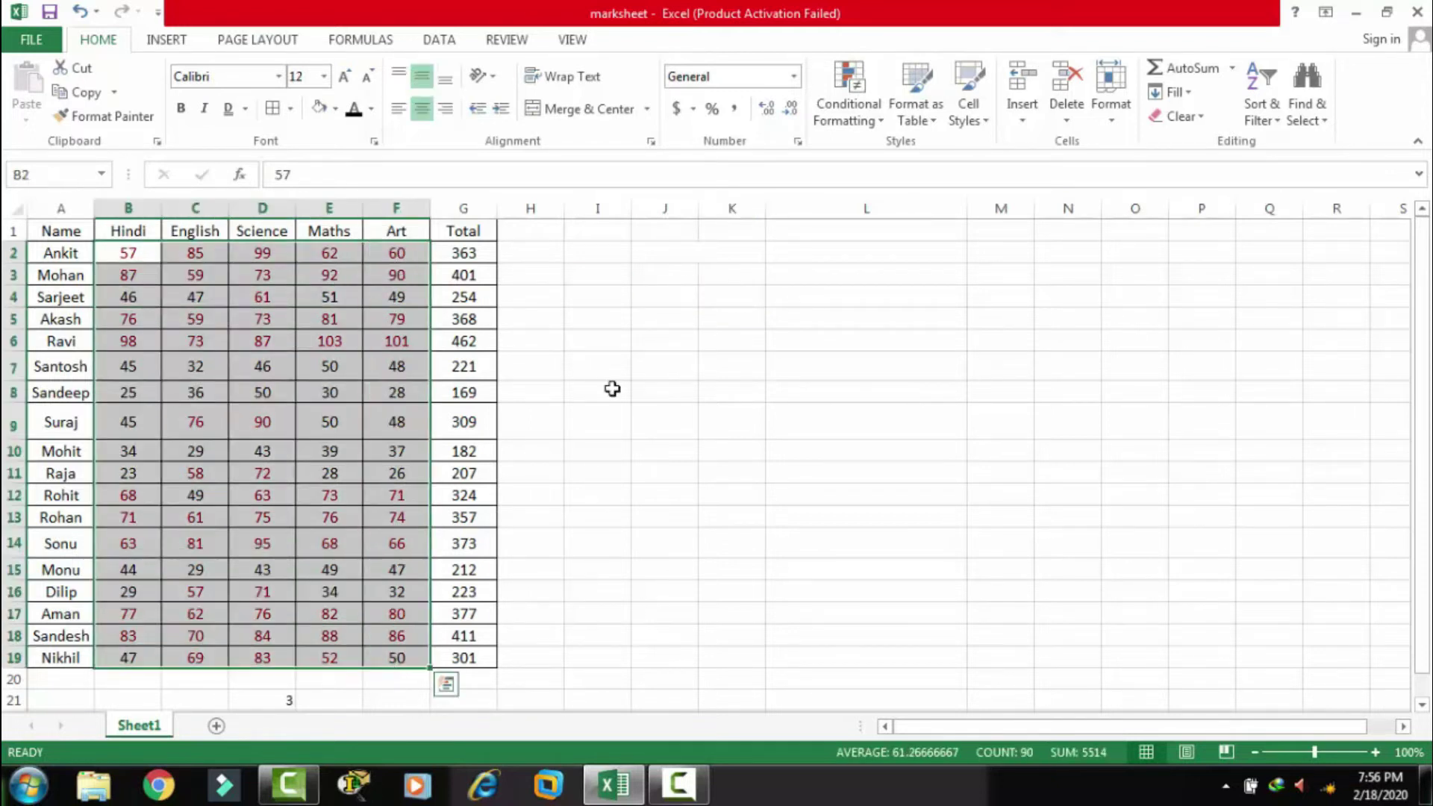
click(877, 119)
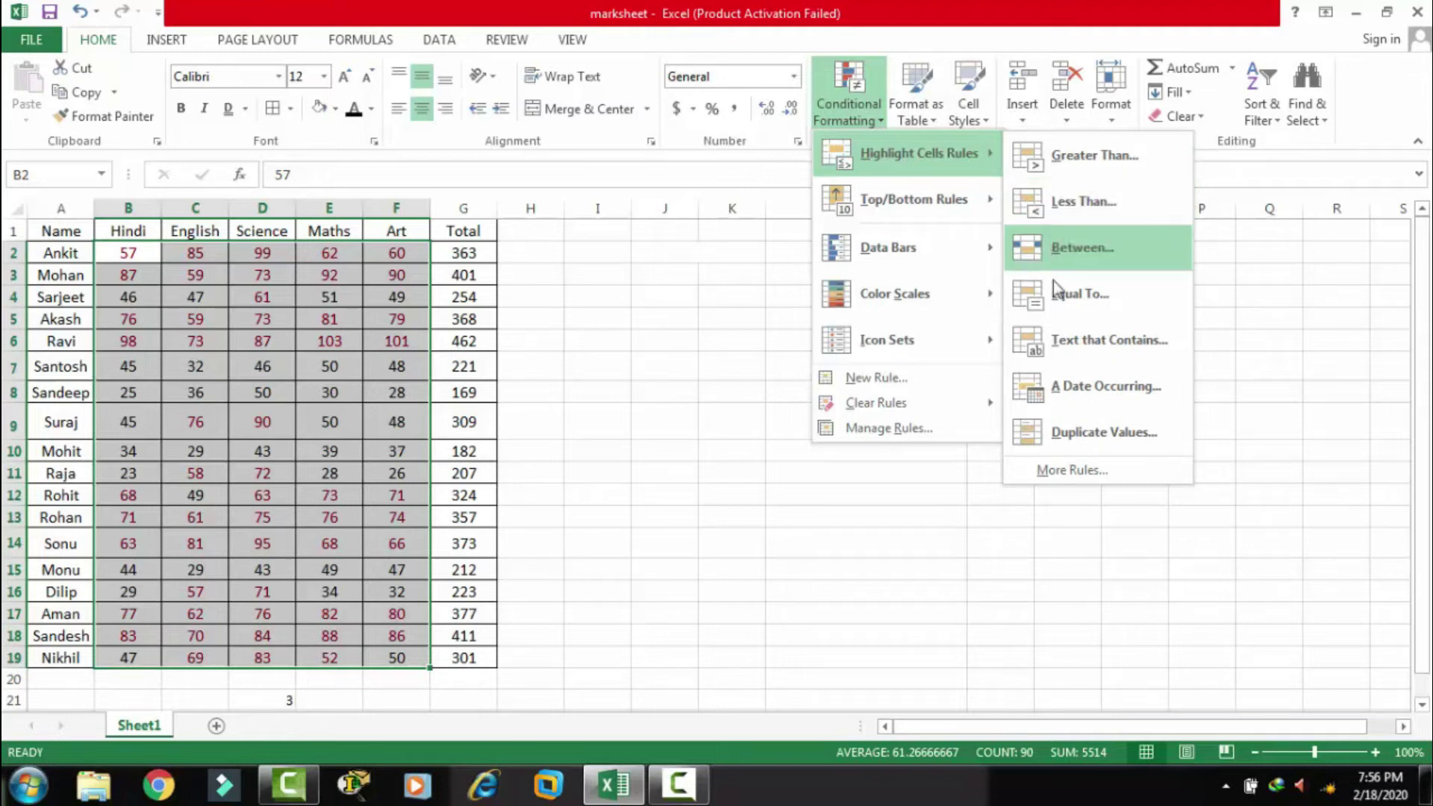
mouse_move(912, 199)
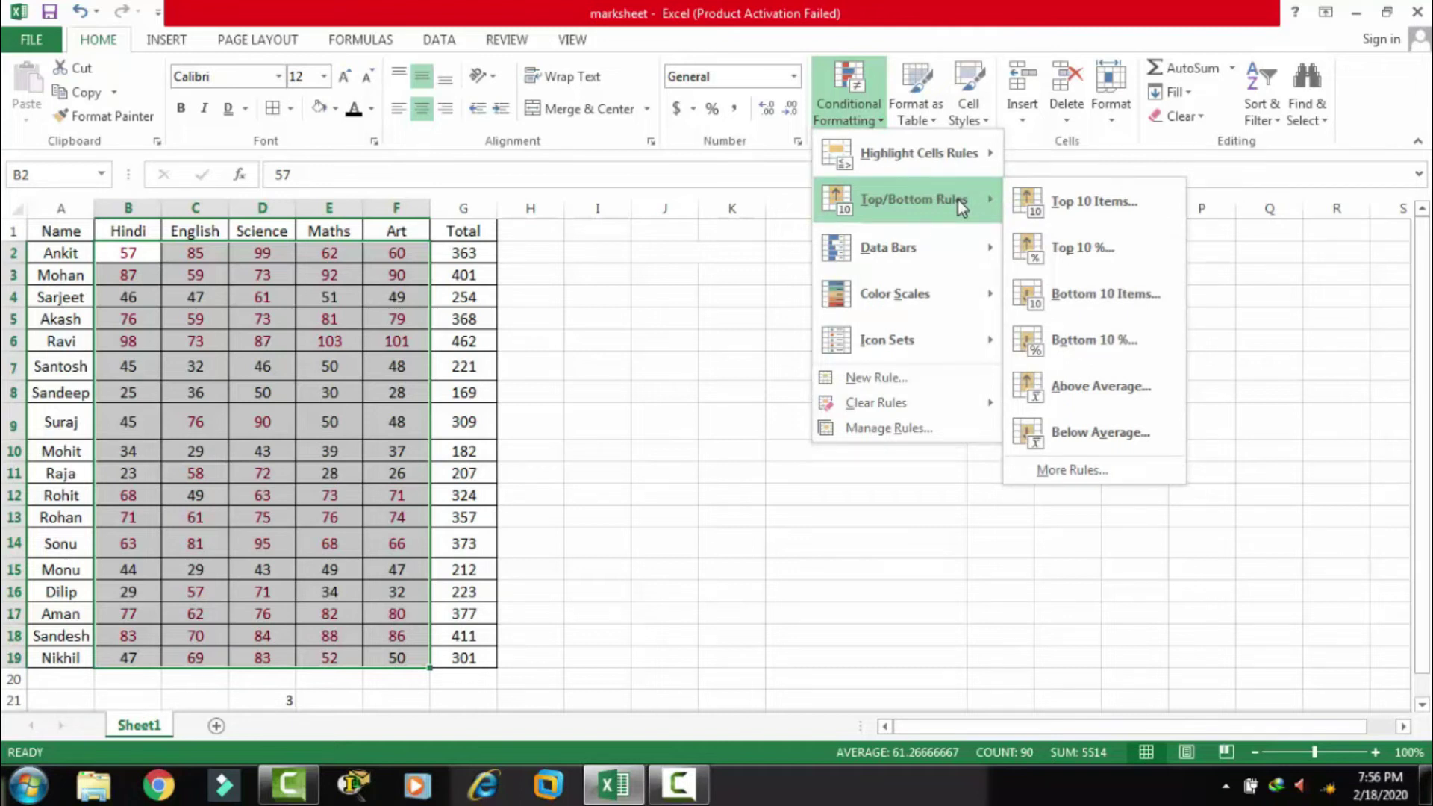
- Highlight the Top 10 marks with Yellow Fill with Dark Yellow Text, then enlarge the formula bar
click(1049, 213)
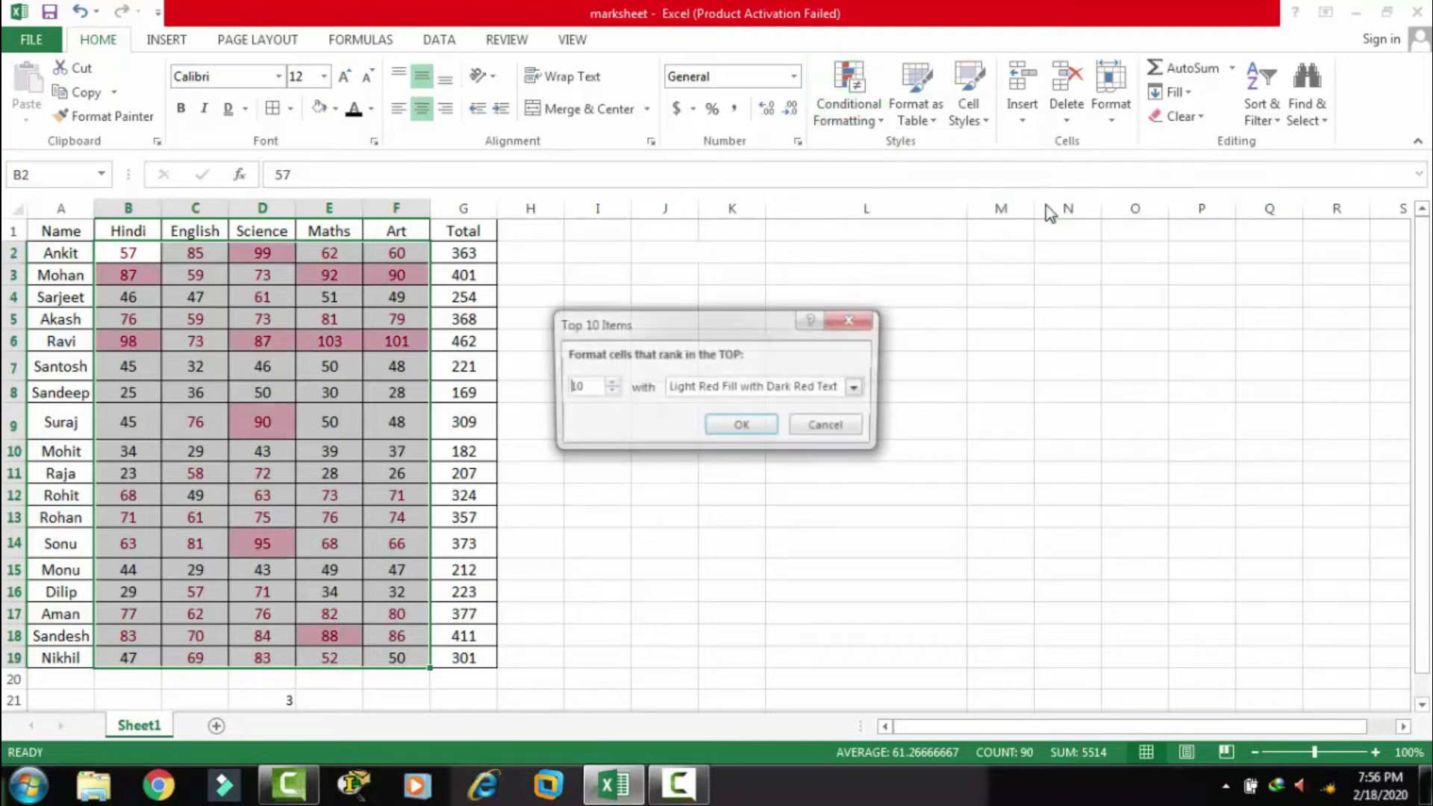
click(860, 389)
click(860, 389)
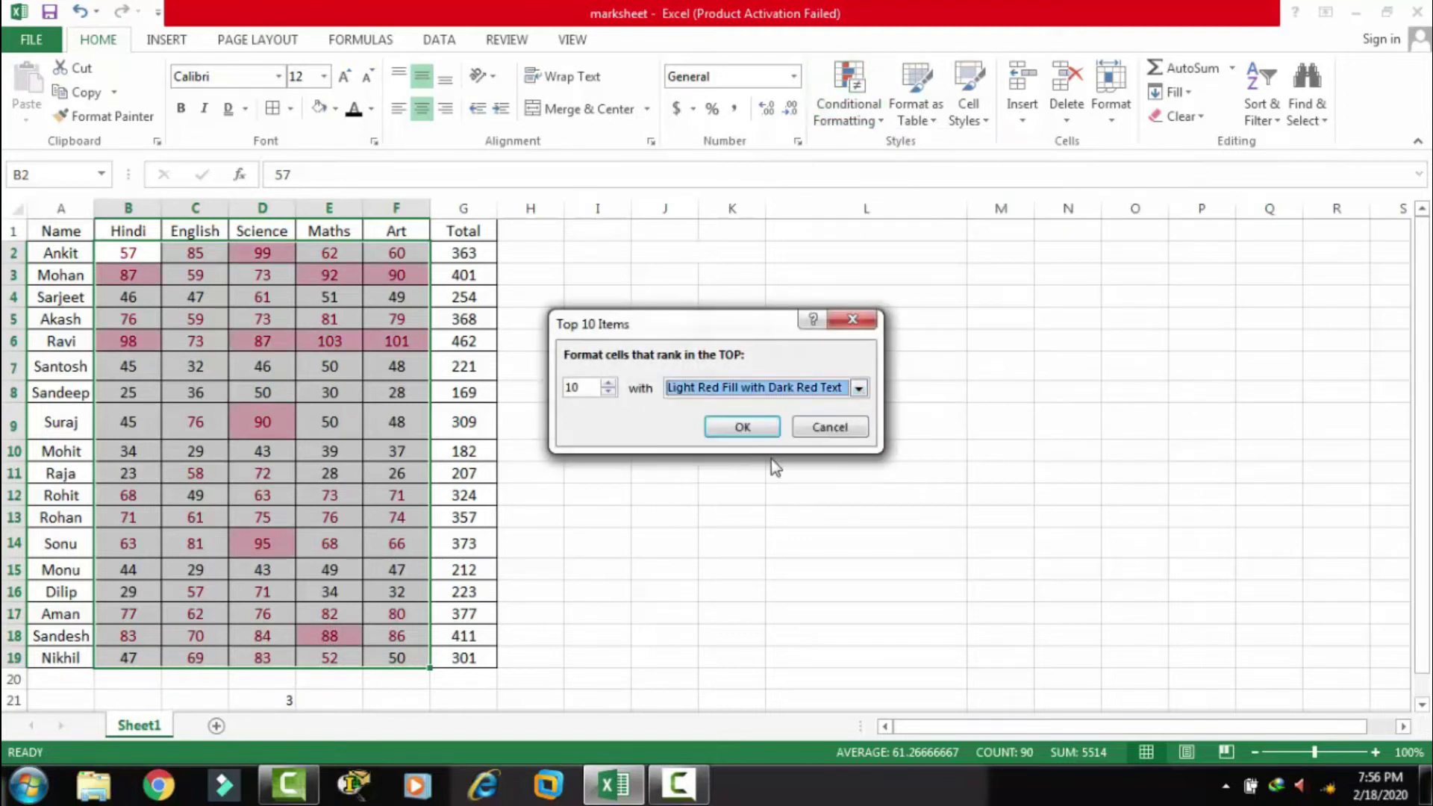
click(857, 389)
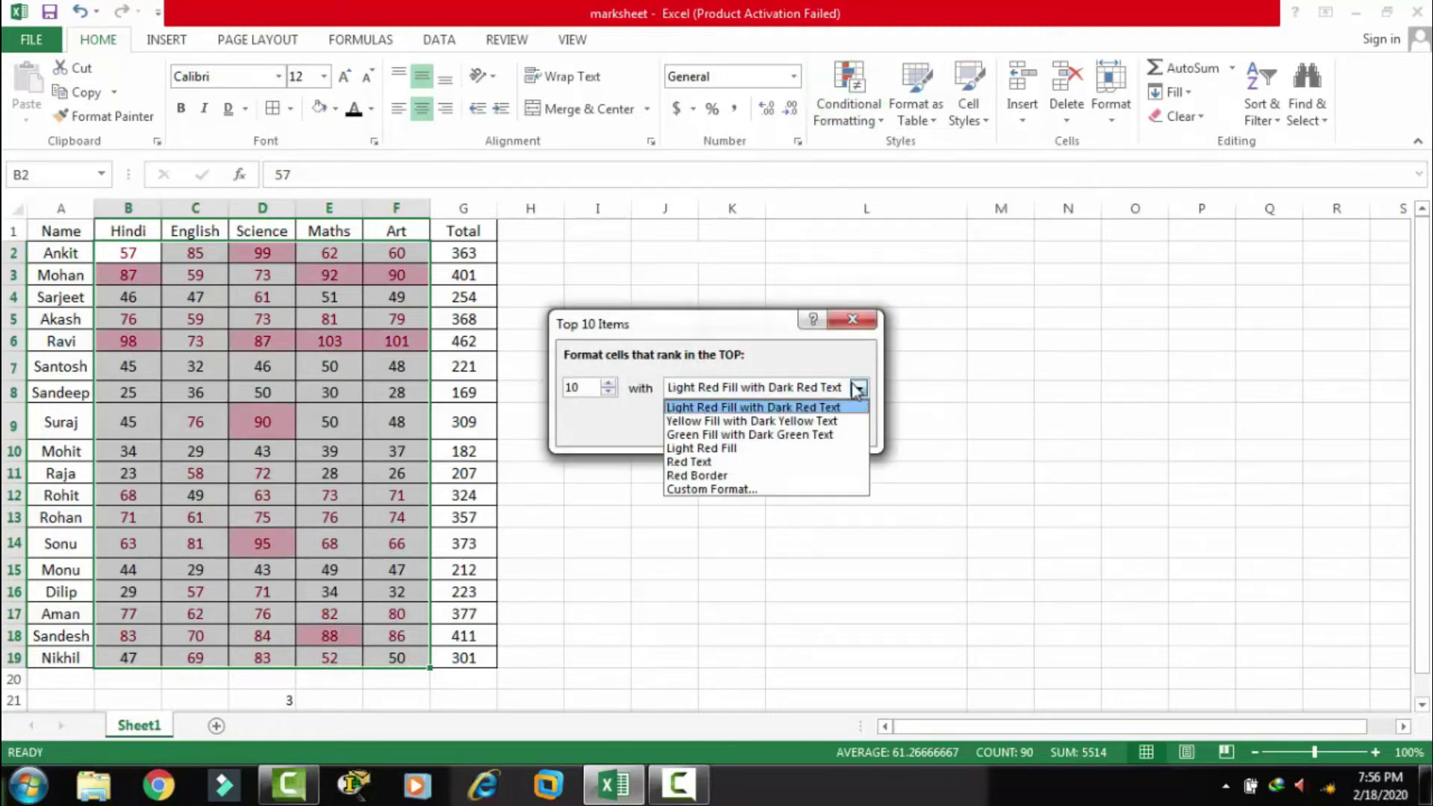
click(690, 421)
click(739, 428)
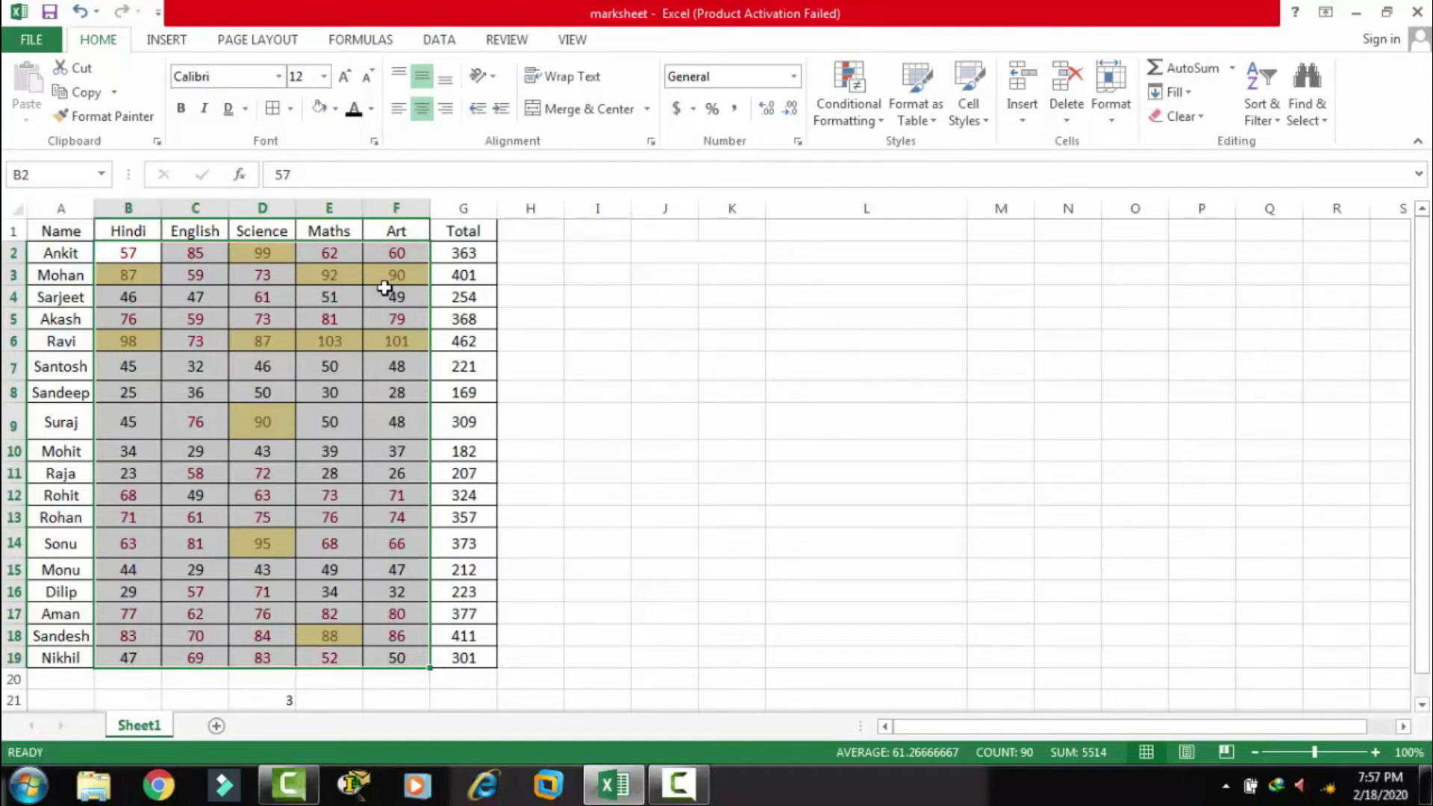
drag(437, 190, 438, 236)
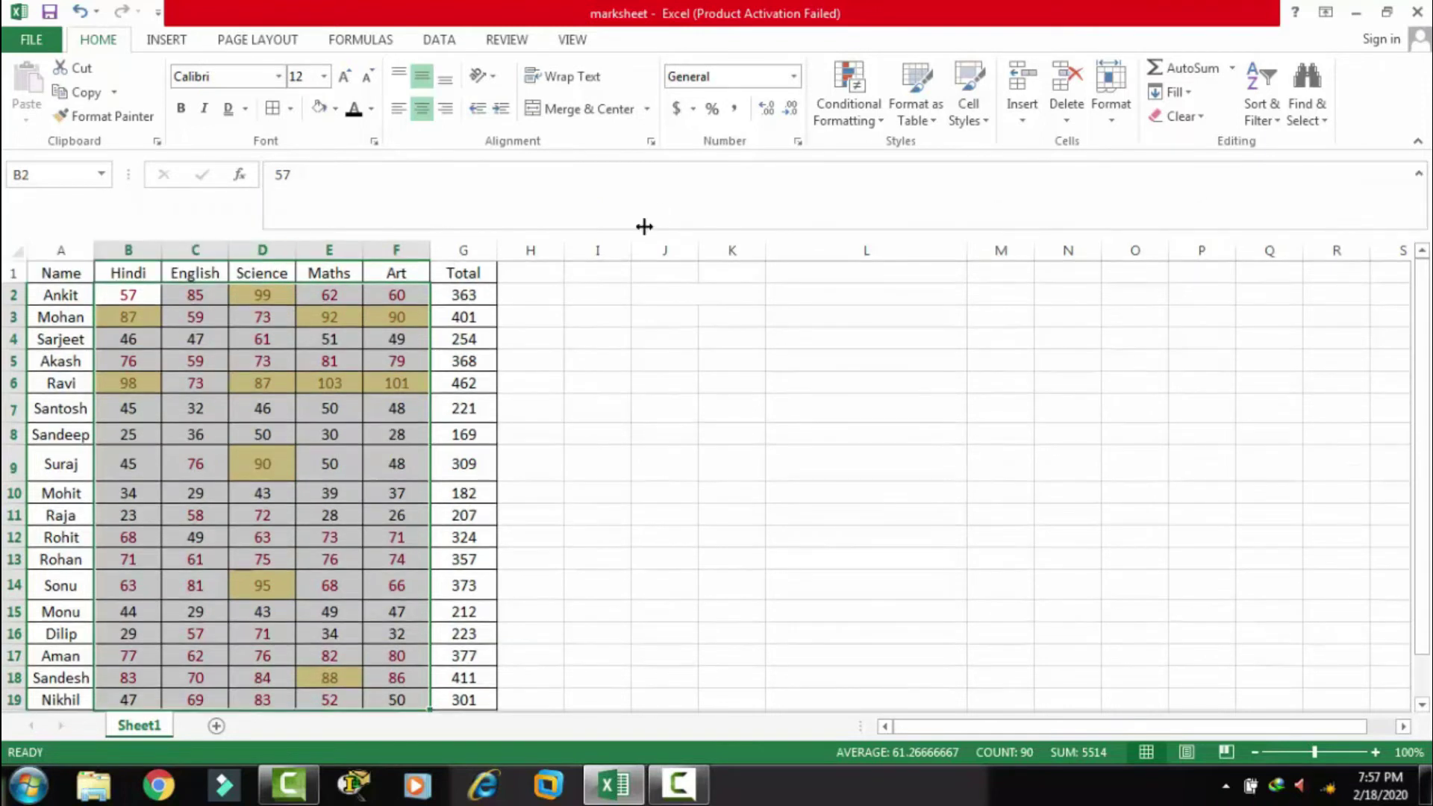
click(870, 123)
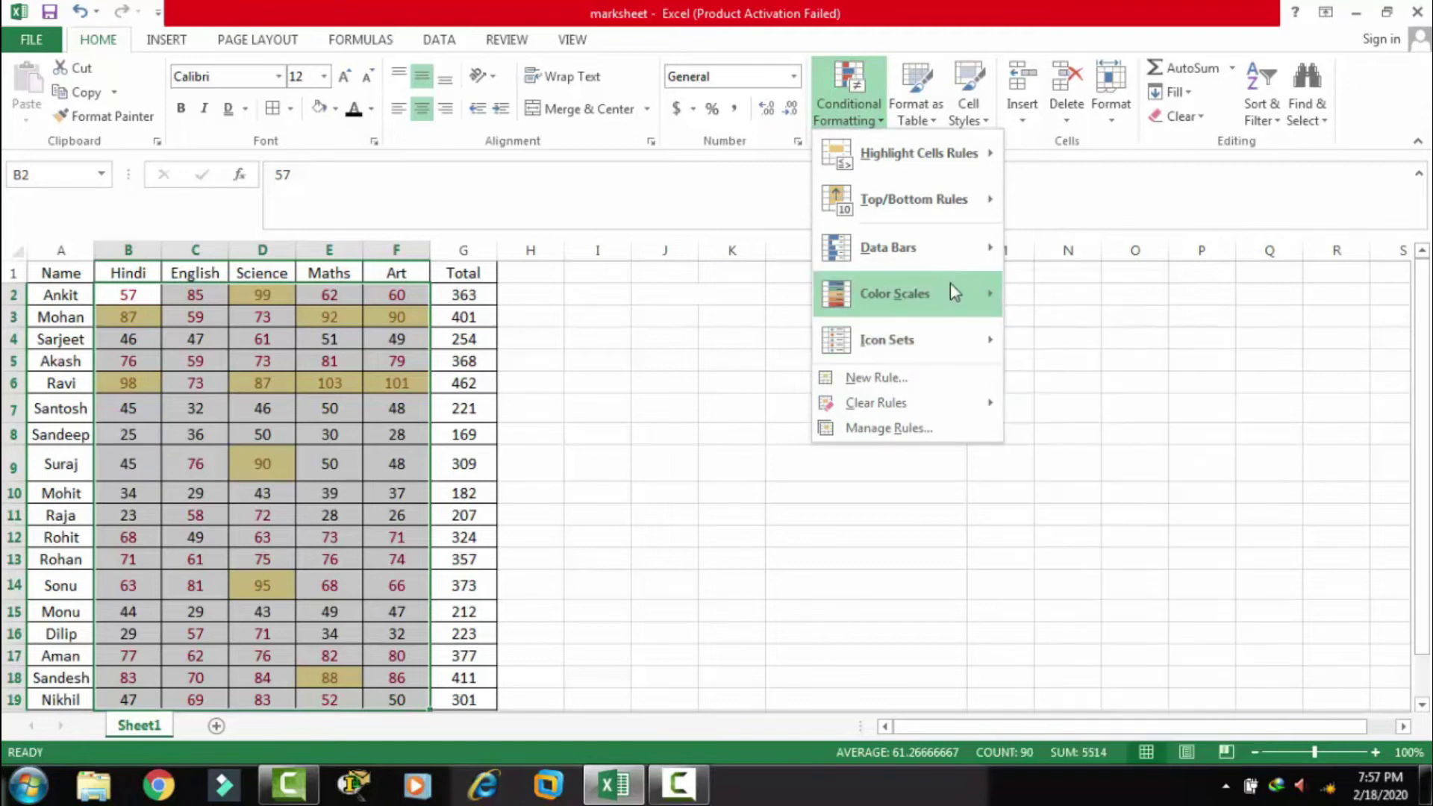
mouse_move(895, 293)
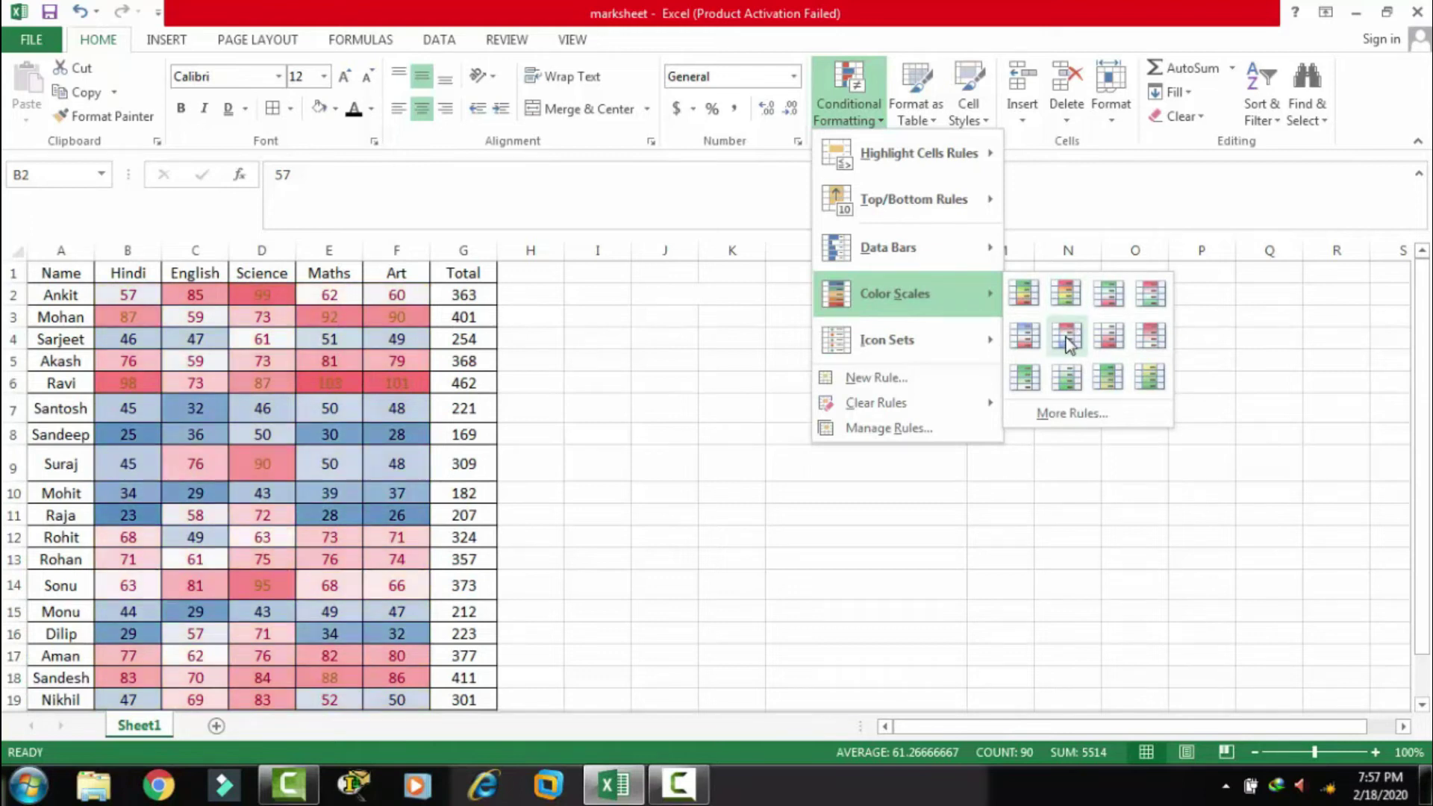
key(Escape)
key(Escape)
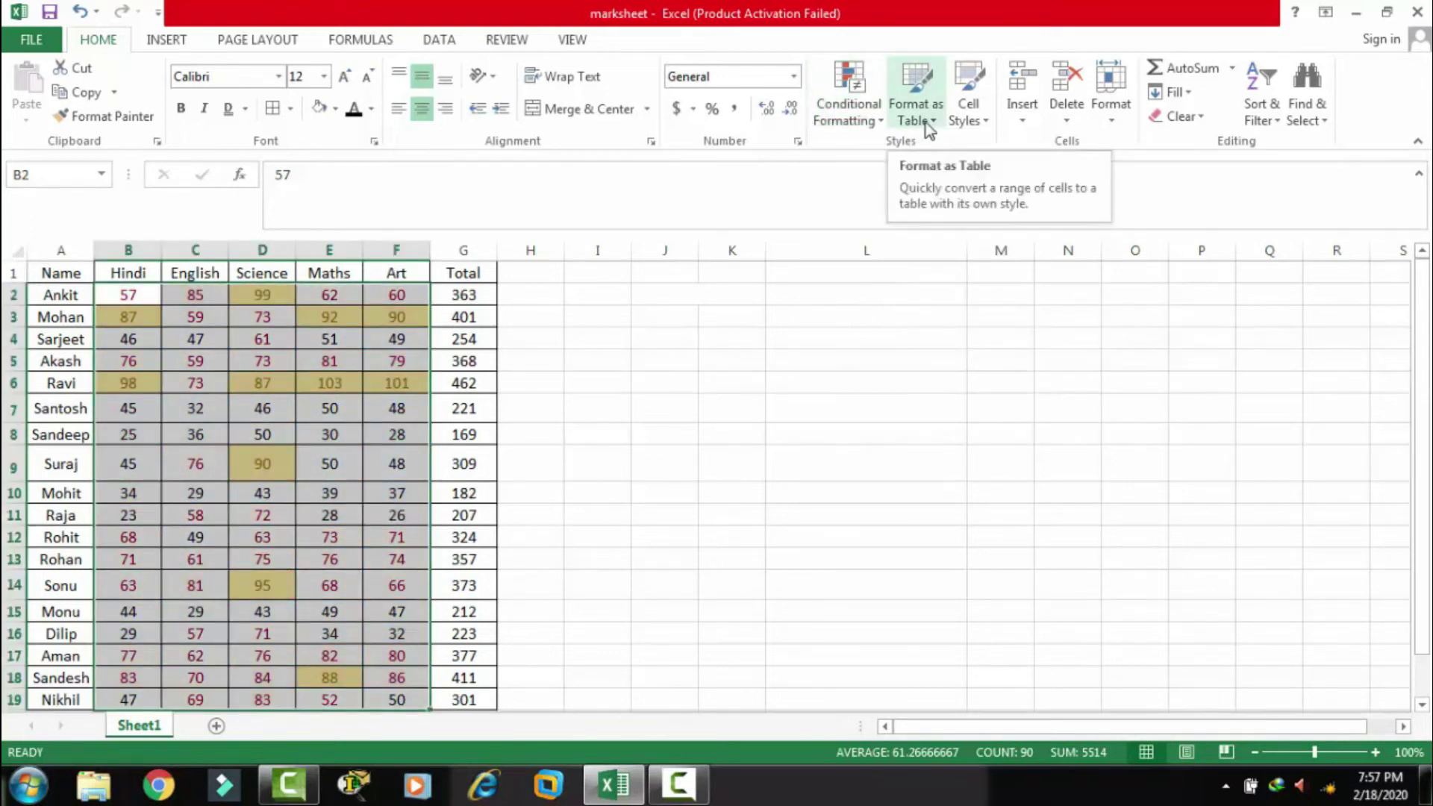
- Format A1:G20 as a green-styled table with headers, creating Table1
click(926, 123)
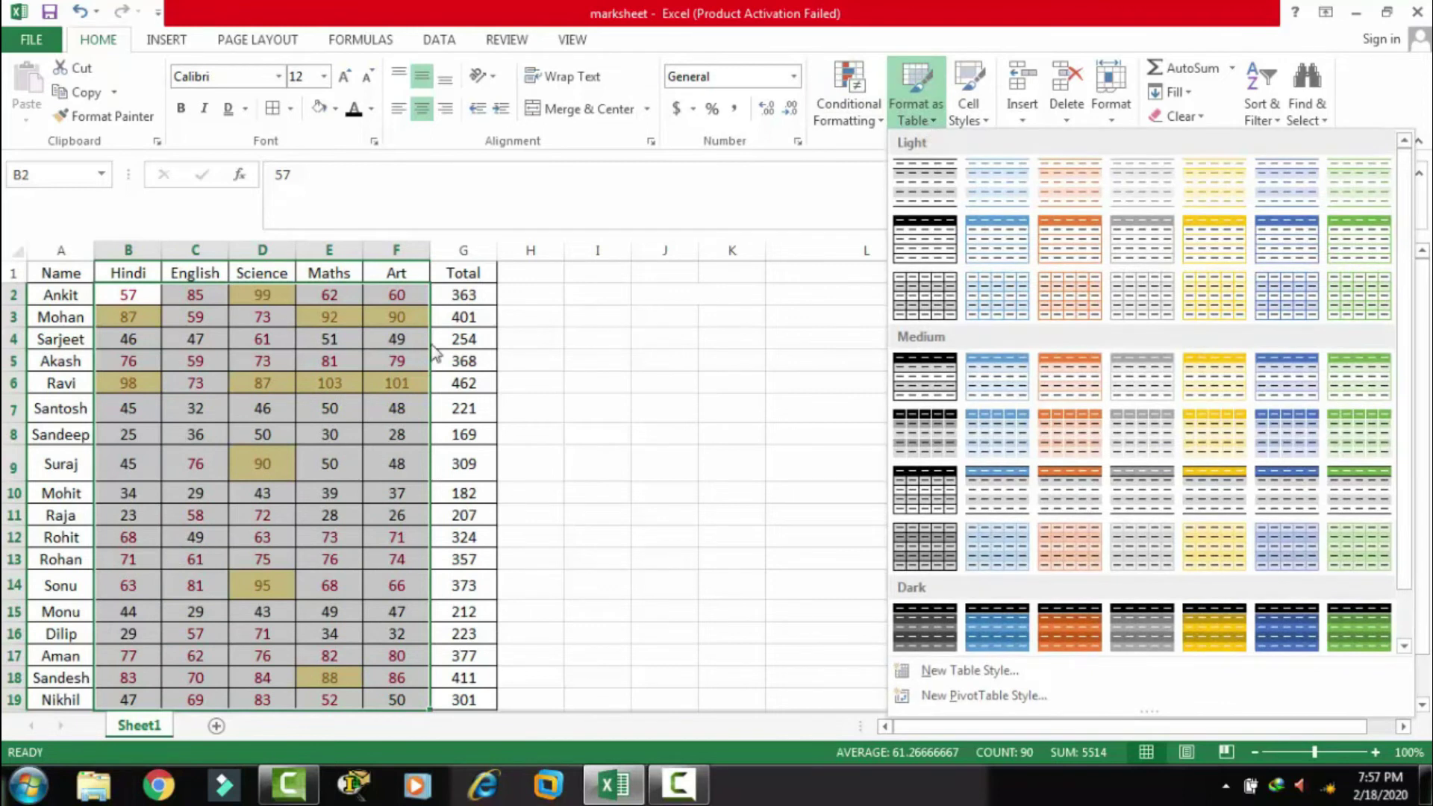
key(Escape)
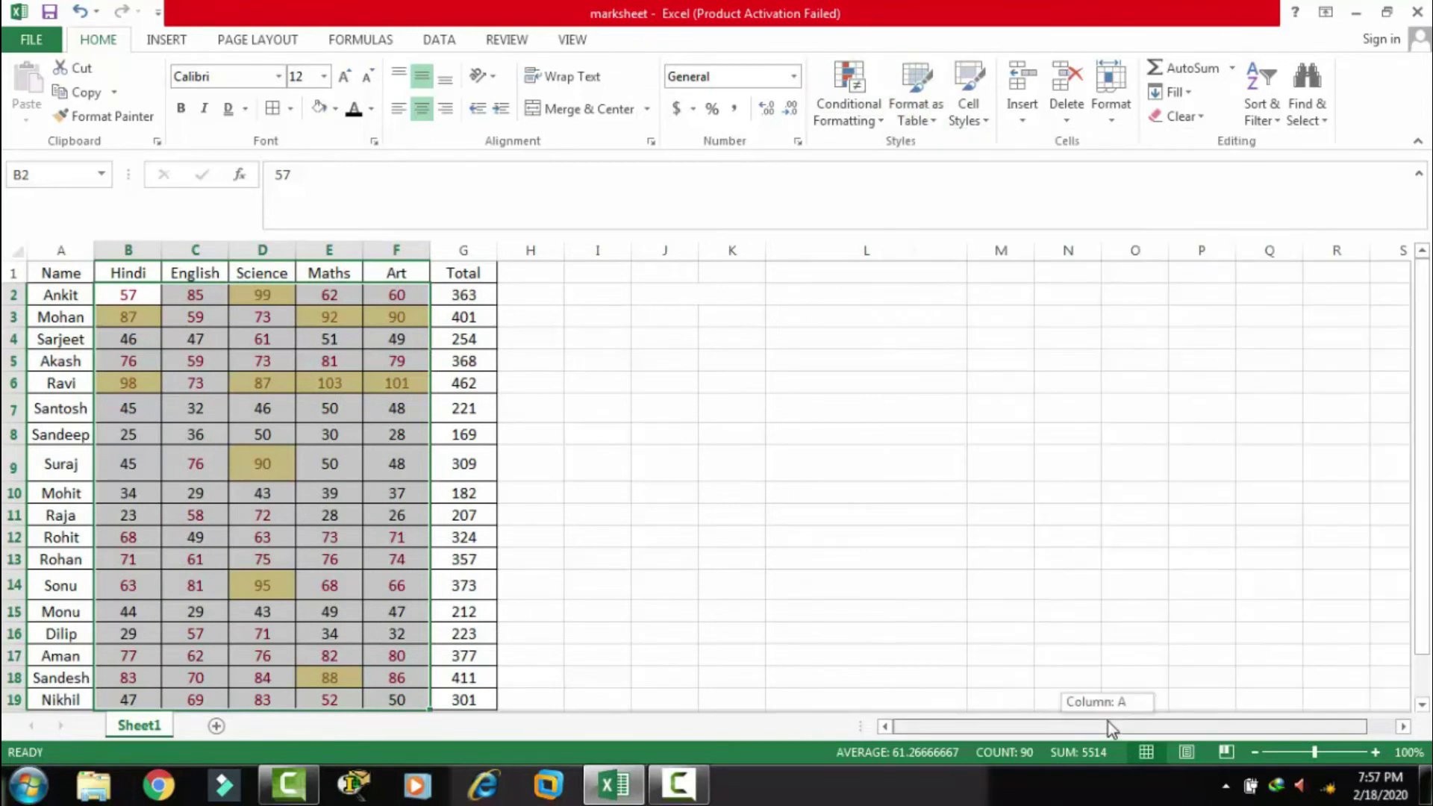
drag(52, 271, 457, 701)
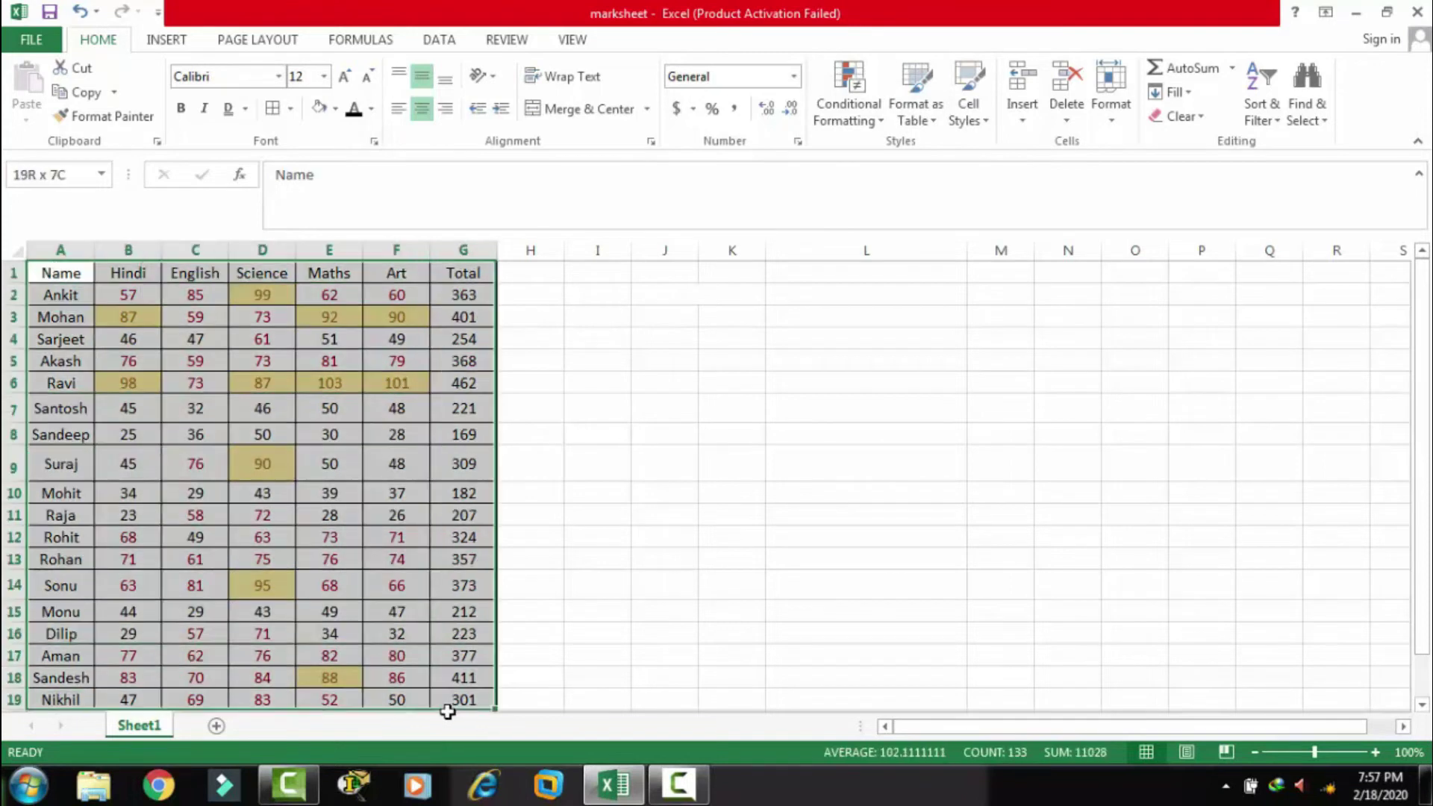
click(919, 116)
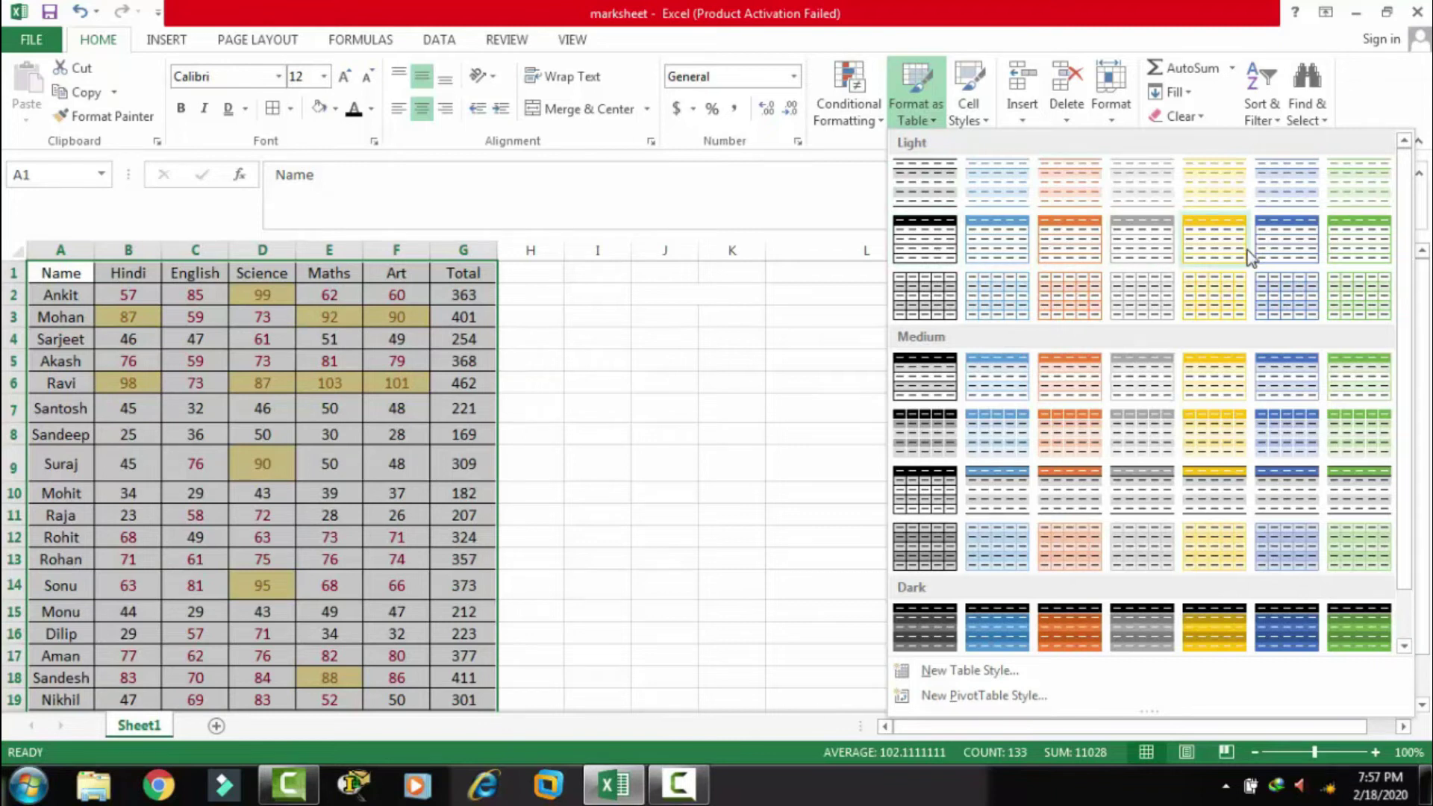
click(1334, 255)
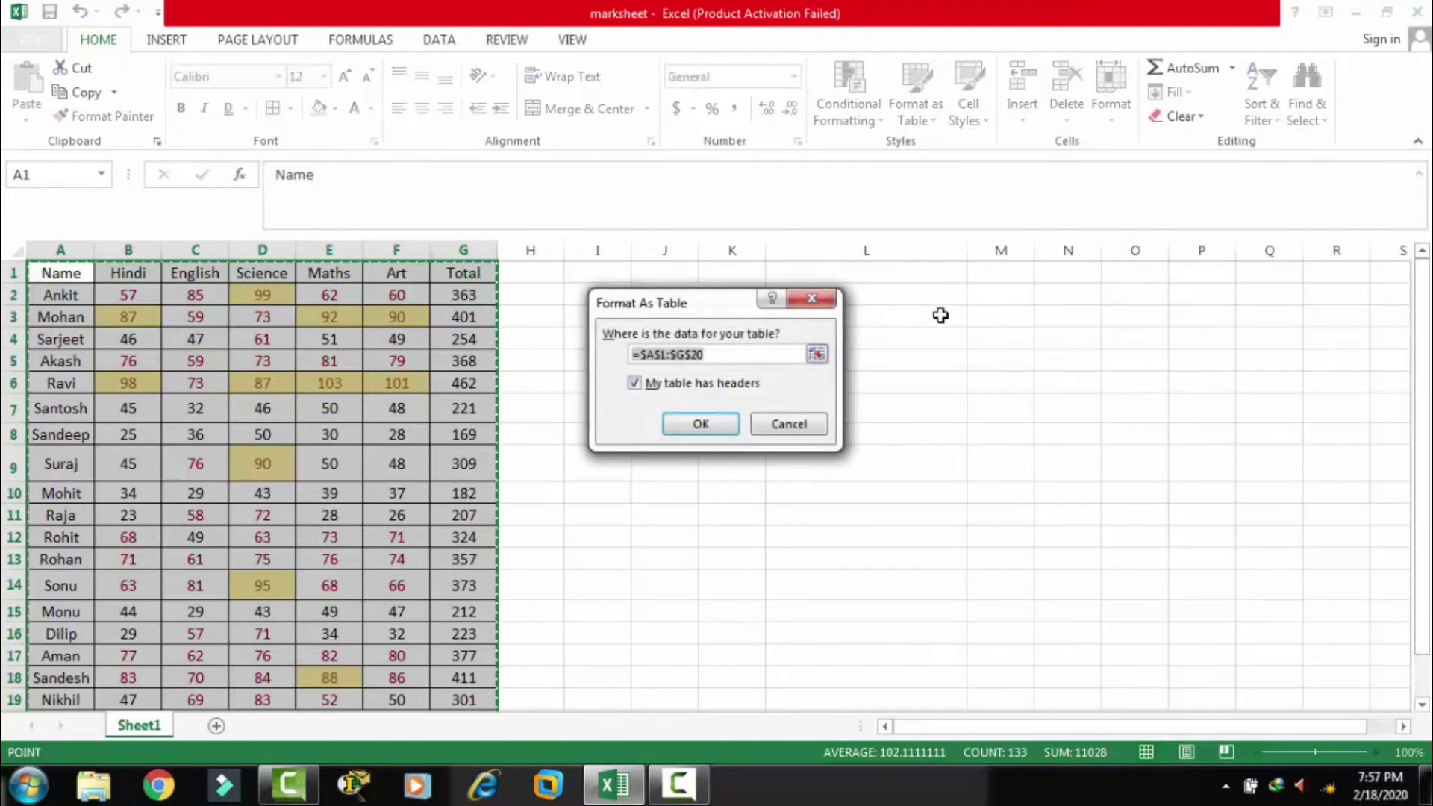
click(689, 429)
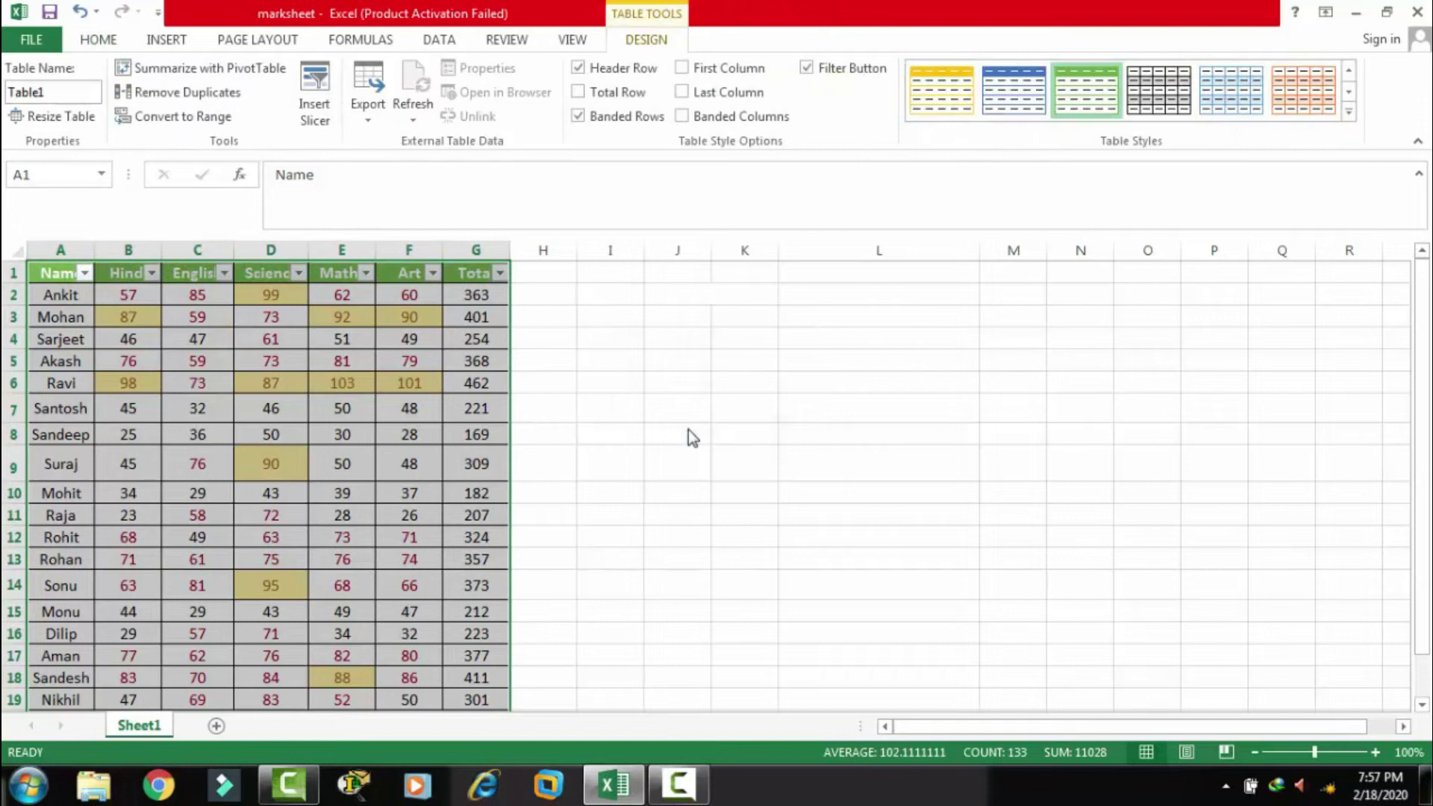
click(580, 390)
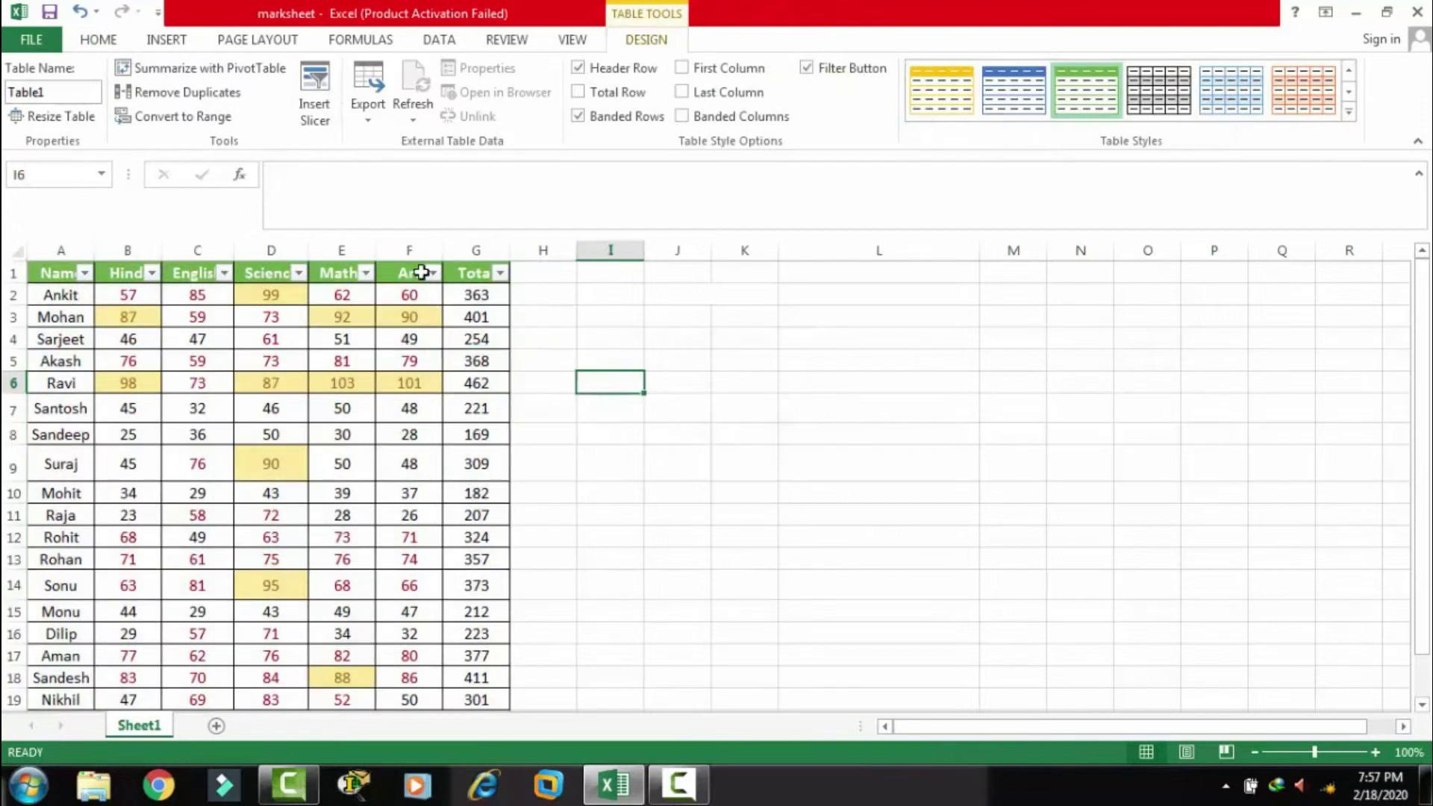
- Filter the table's Name column to show only Aman
click(85, 274)
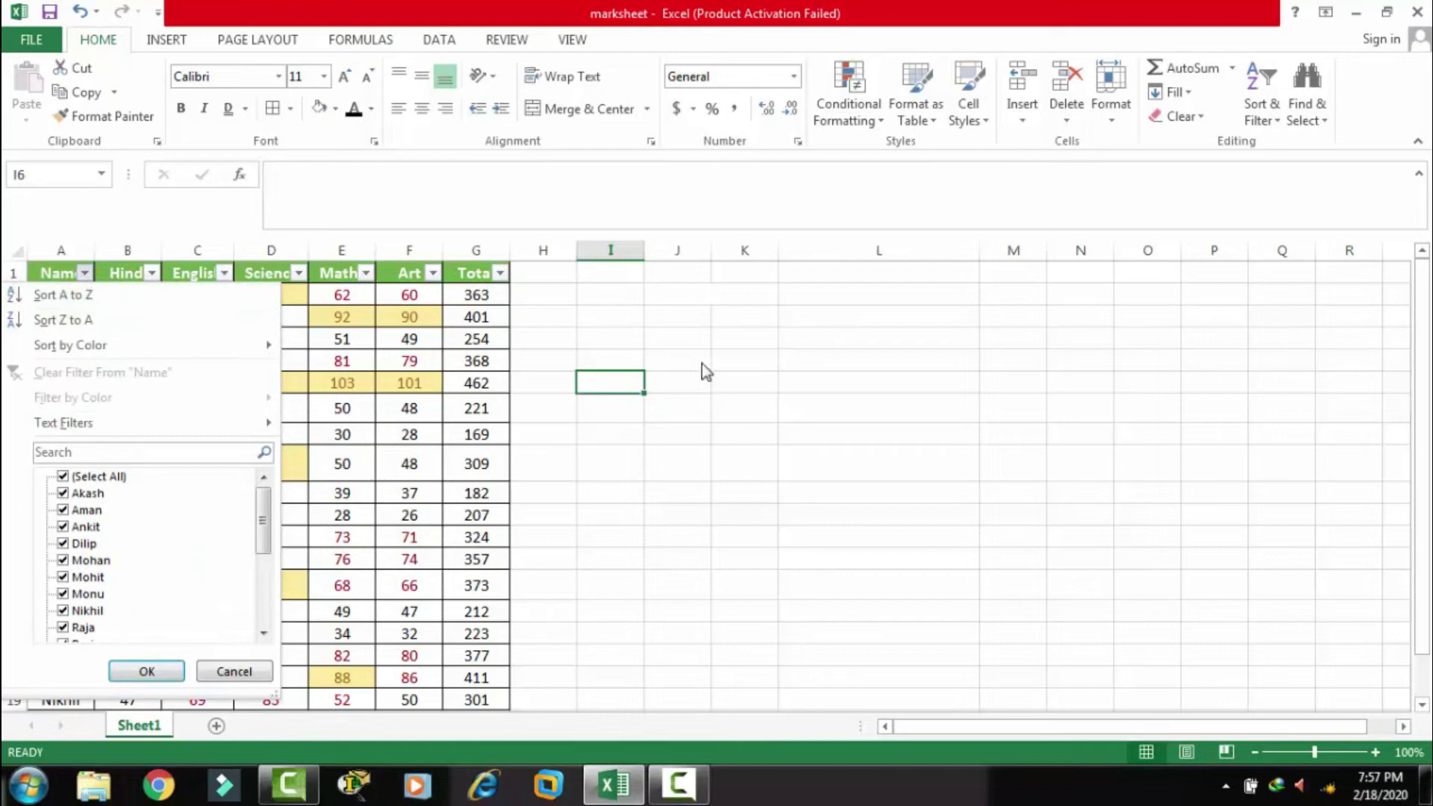
click(718, 344)
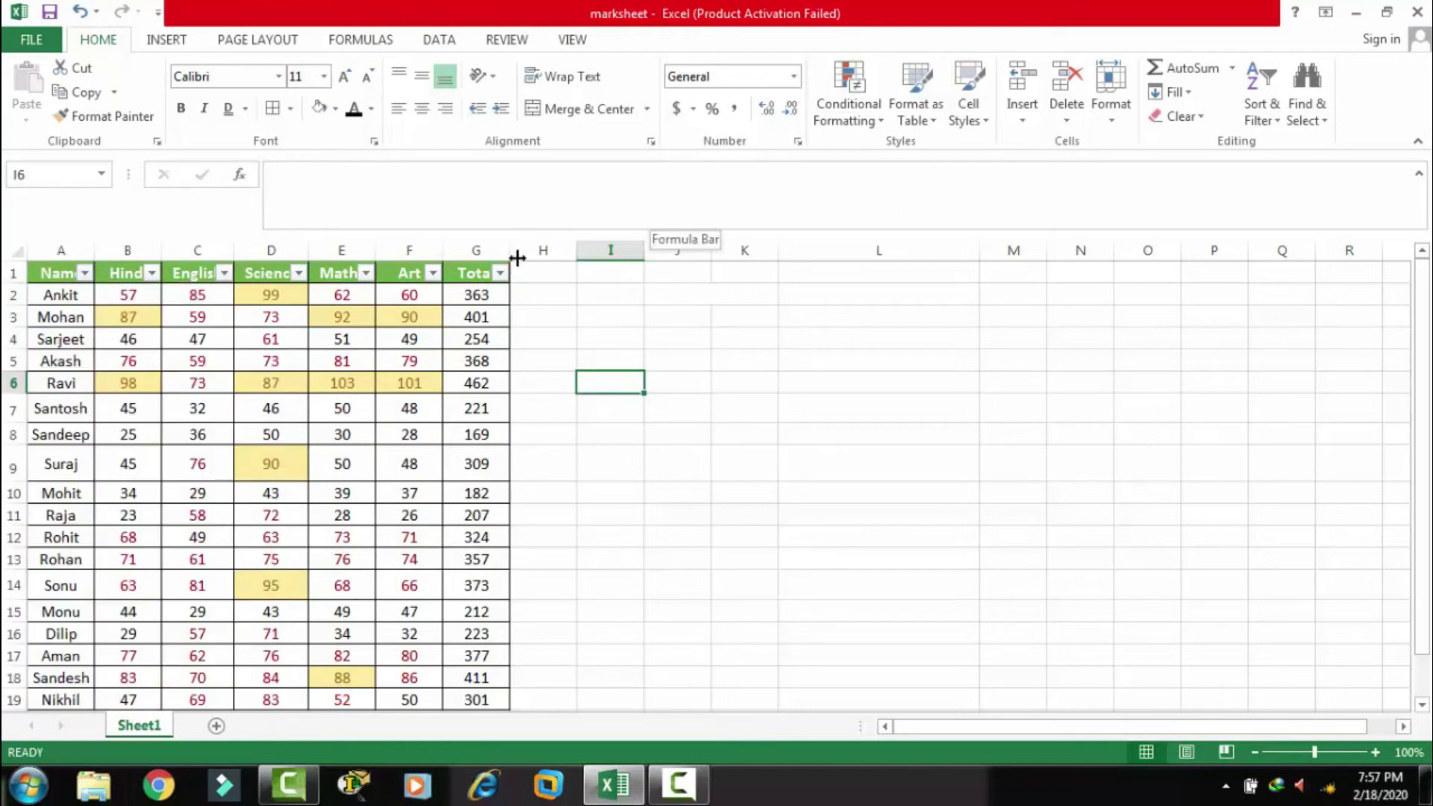
click(84, 274)
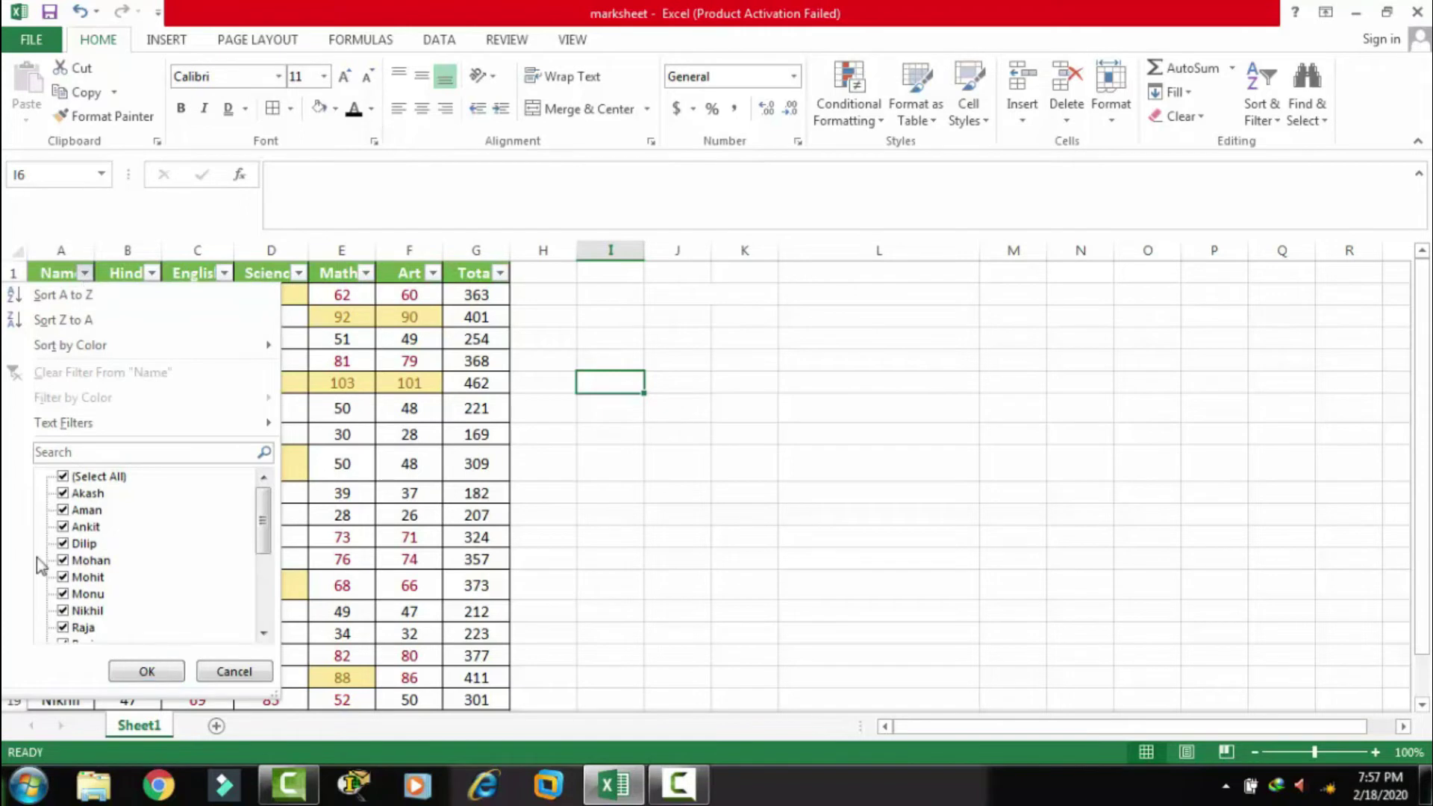
click(63, 495)
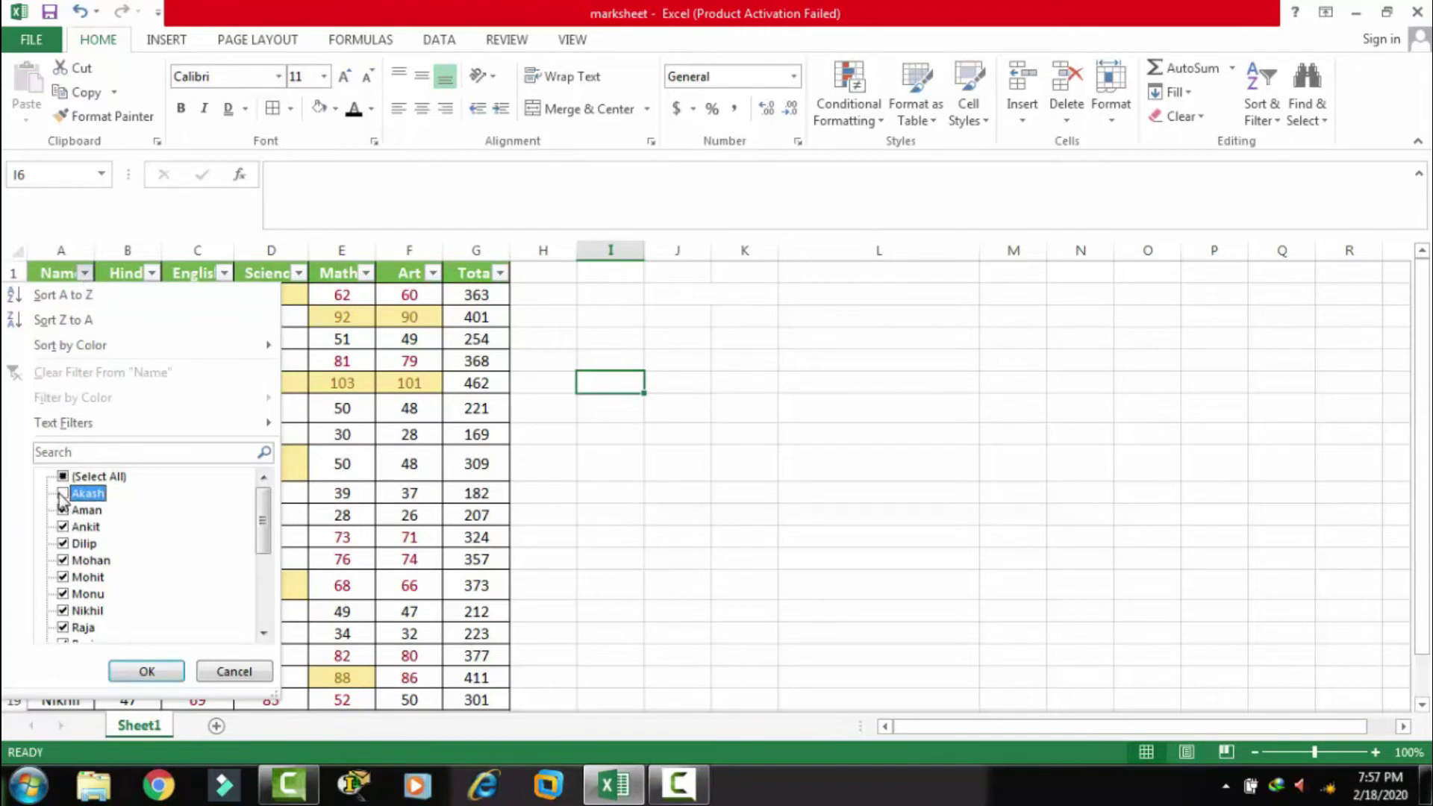
click(63, 477)
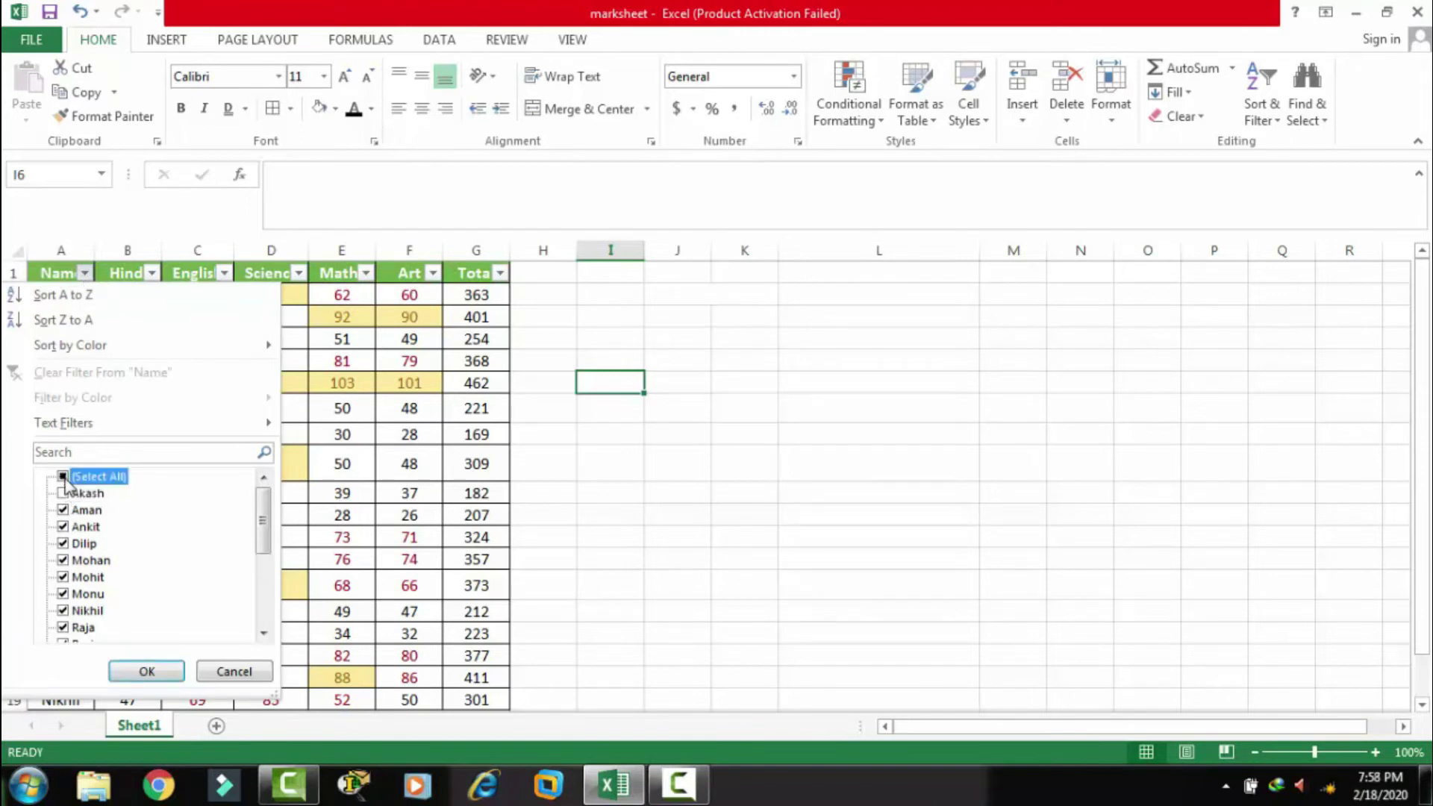
click(64, 510)
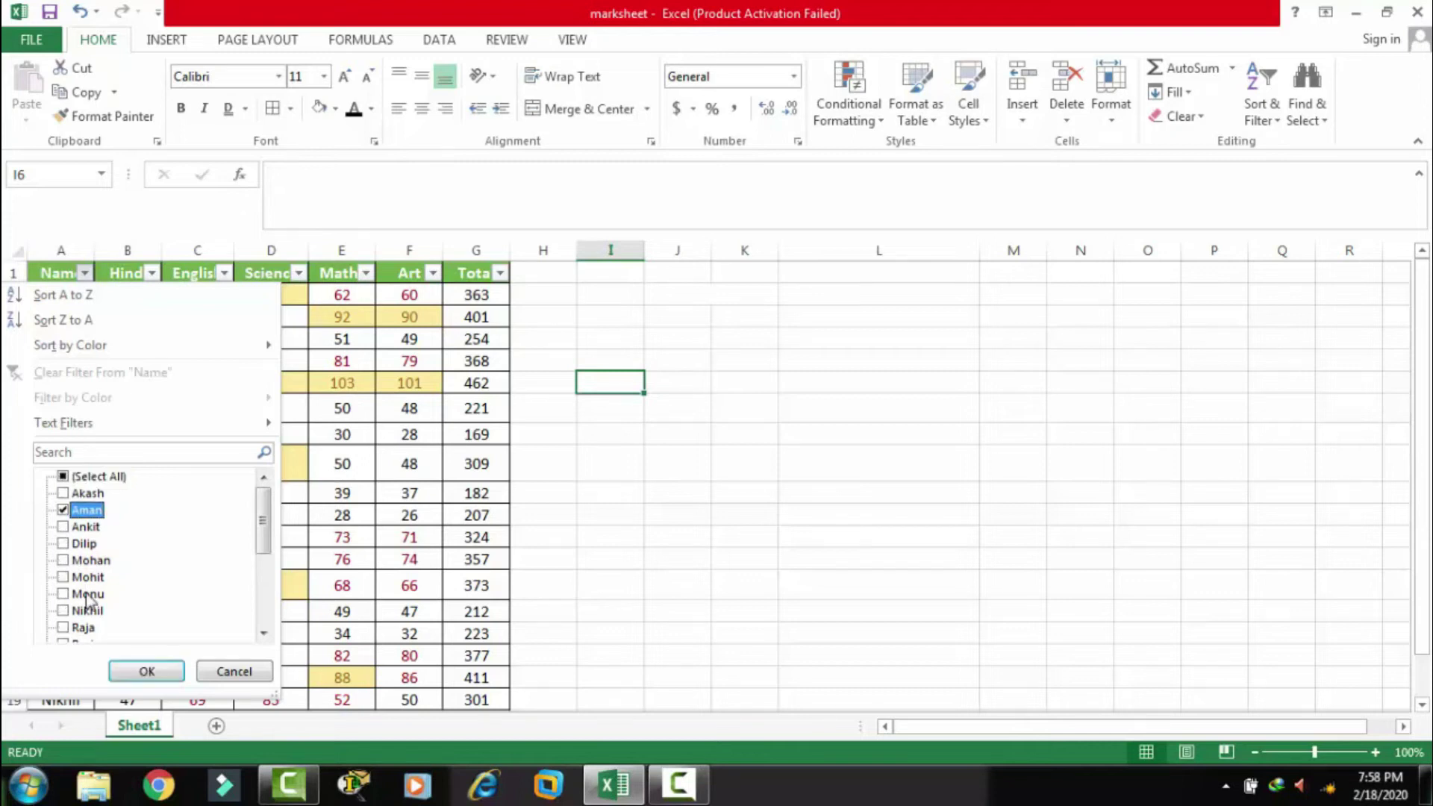
click(147, 671)
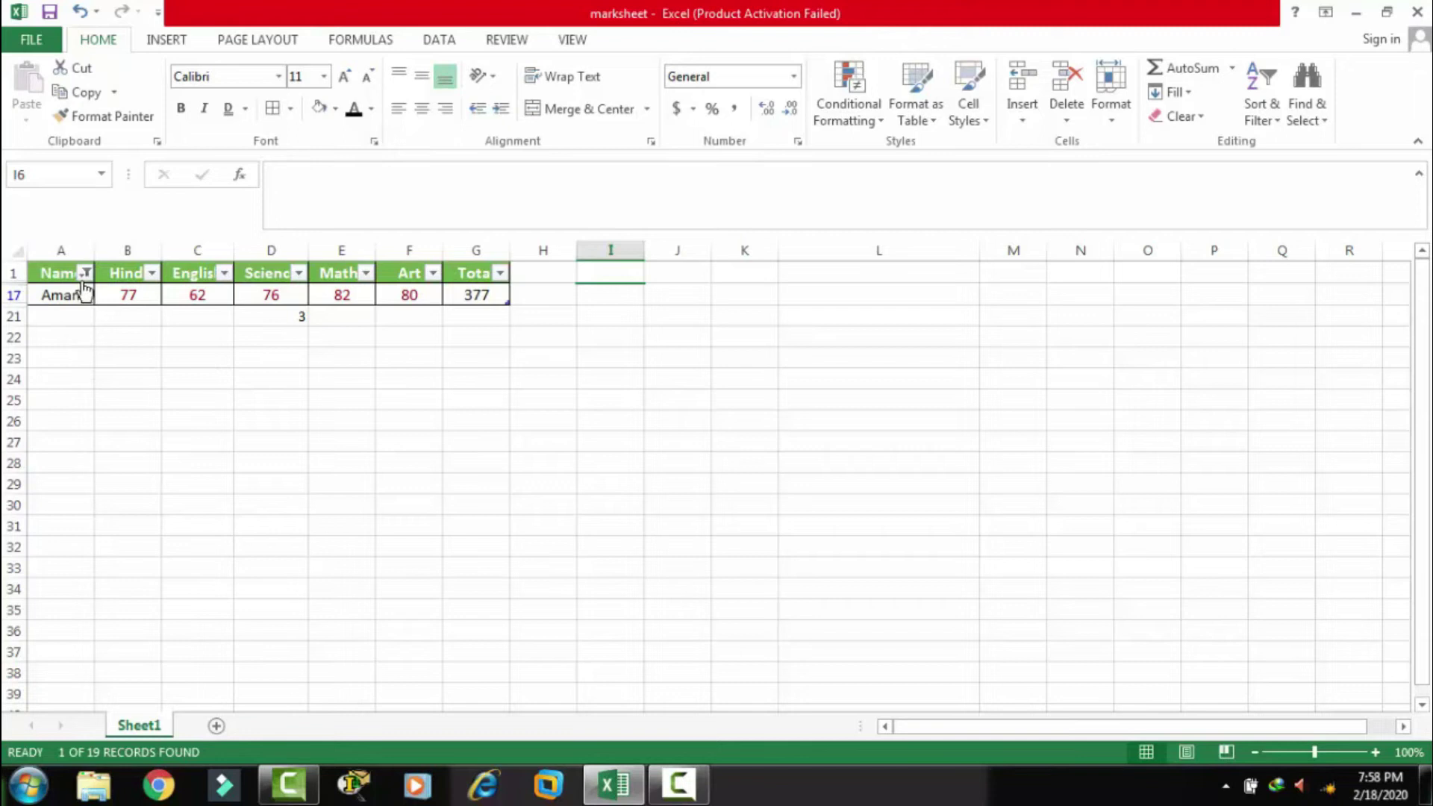
- Show all nineteen students again and start undoing the table changes with Ctrl+Z
click(86, 273)
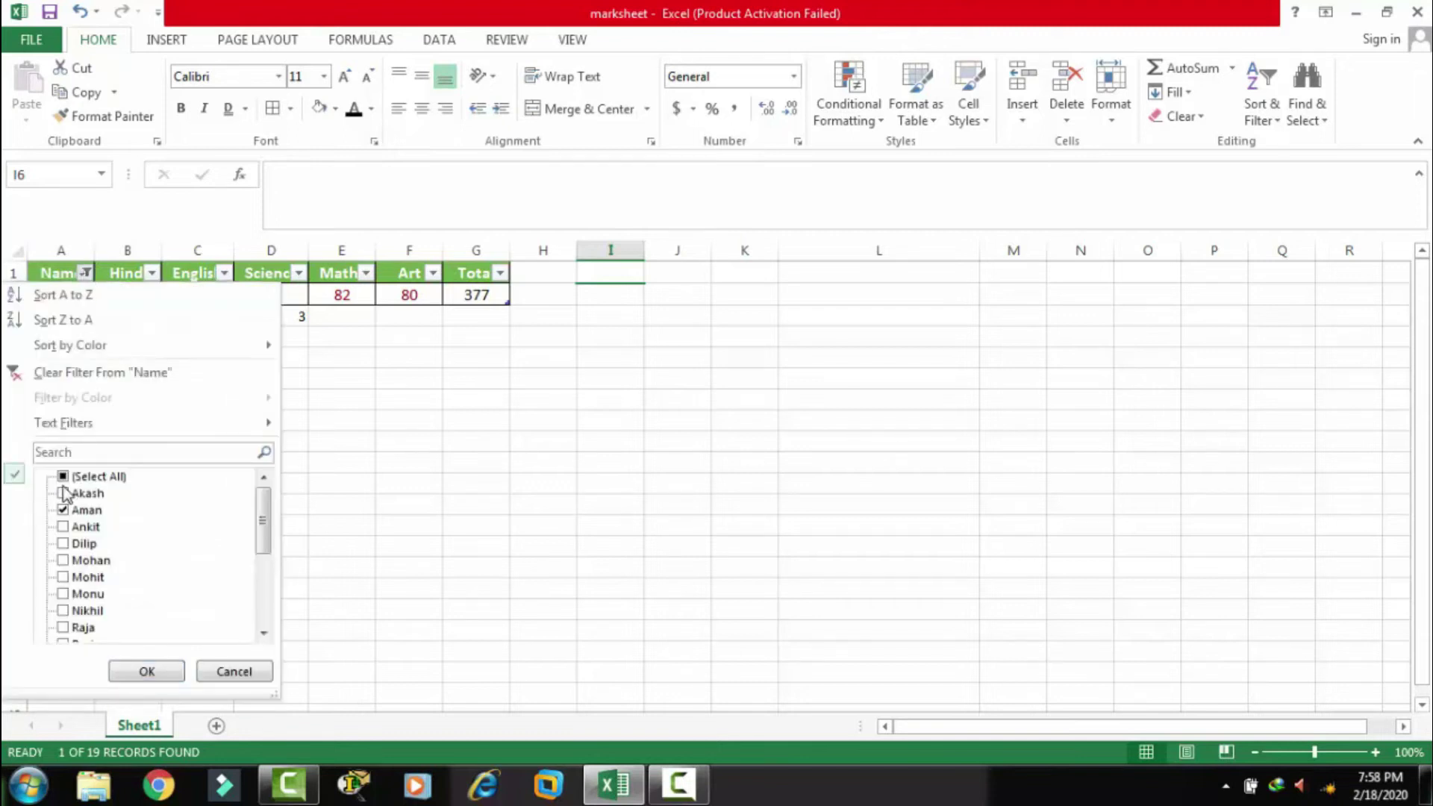
click(63, 476)
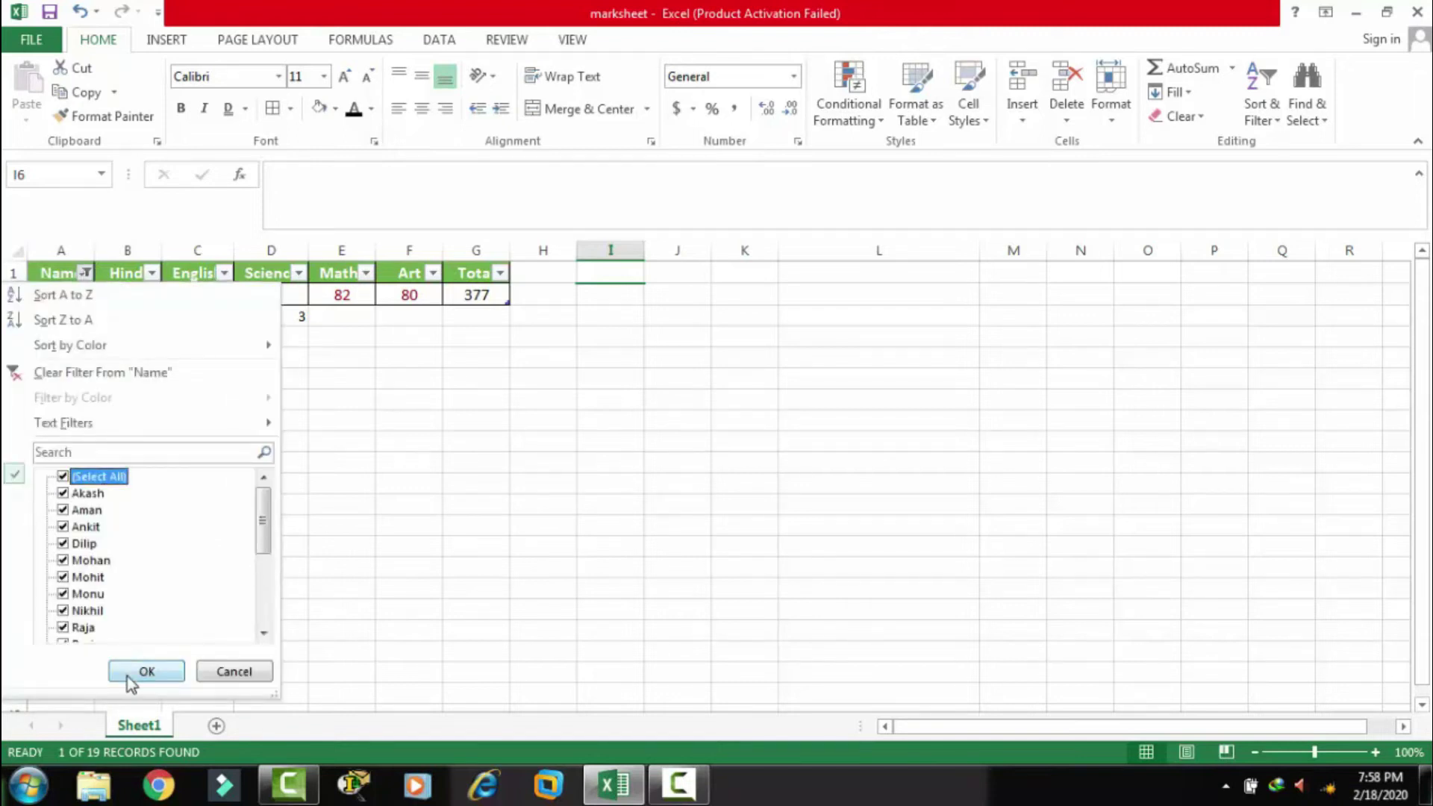
click(128, 676)
click(86, 273)
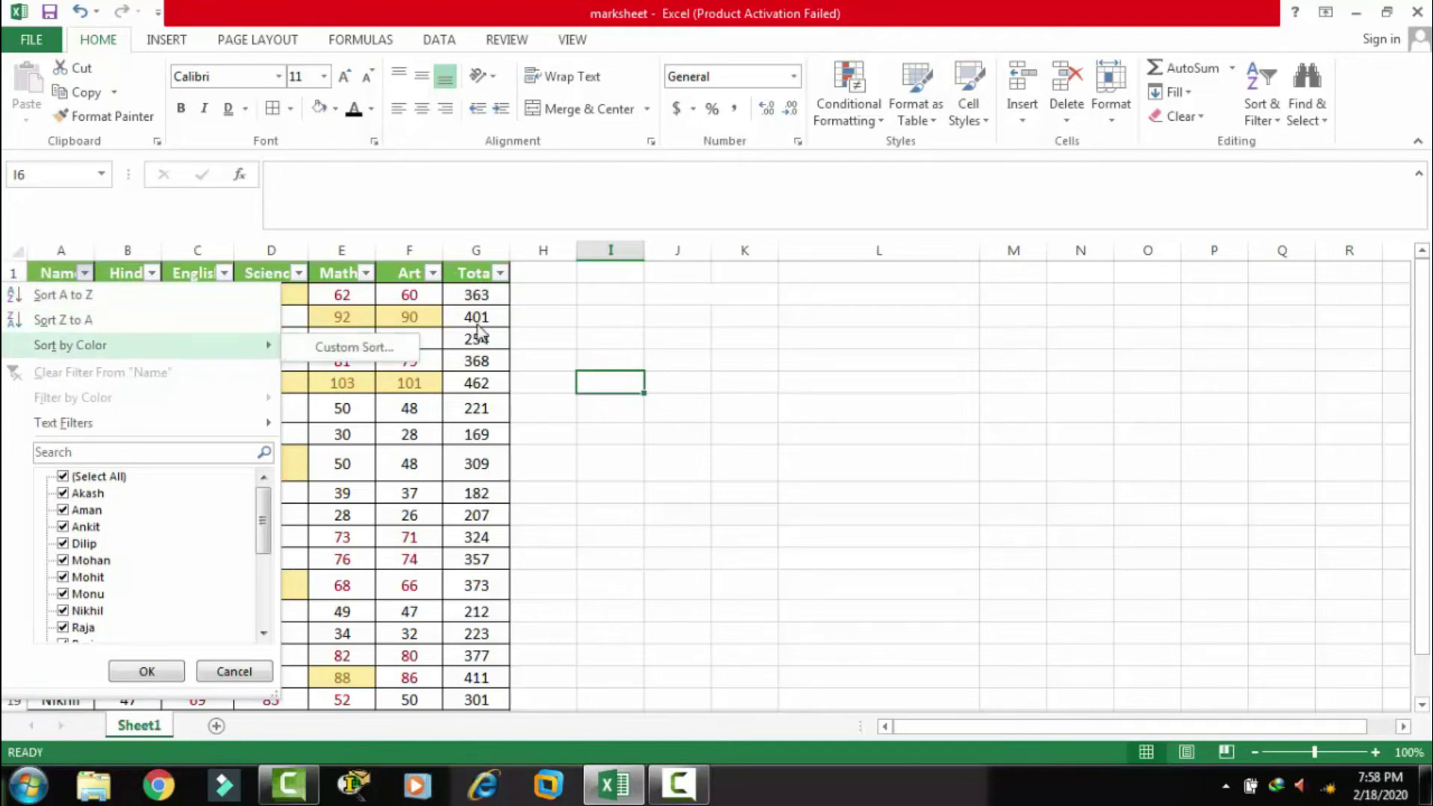
click(583, 327)
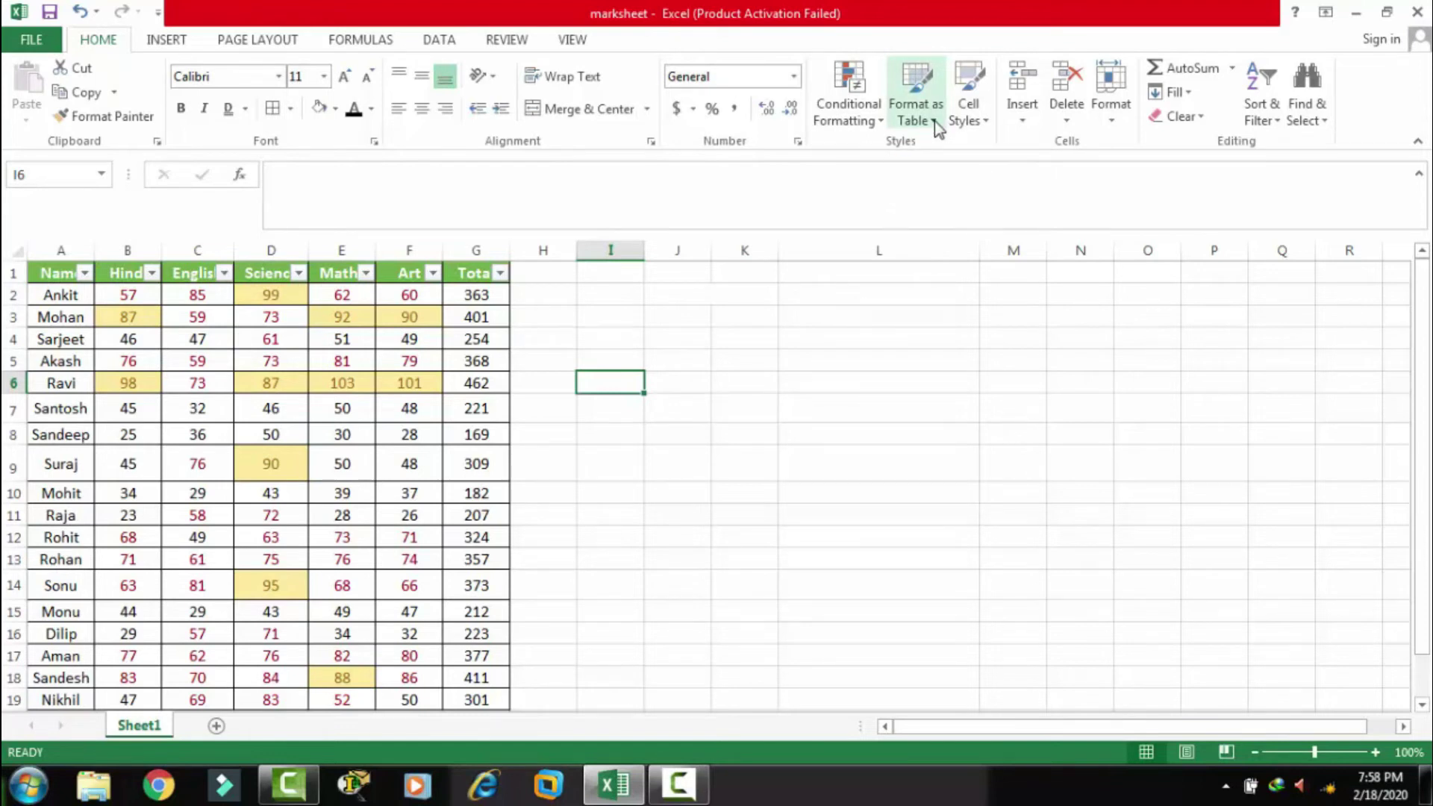
key(ctrl+z)
- Undo the green table style so the marksheet is a plain bordered range
key(ctrl+z)
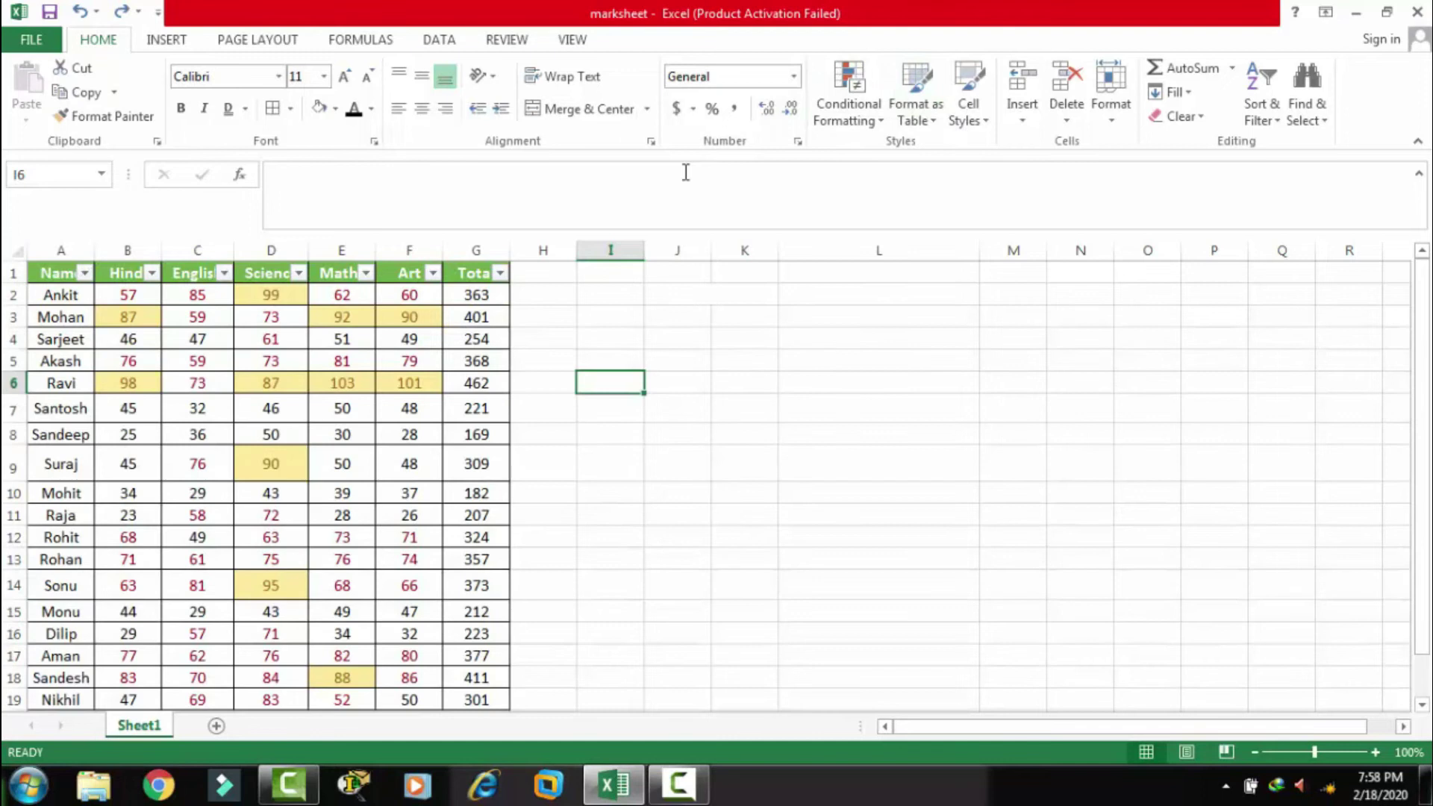
key(ctrl+z)
click(679, 381)
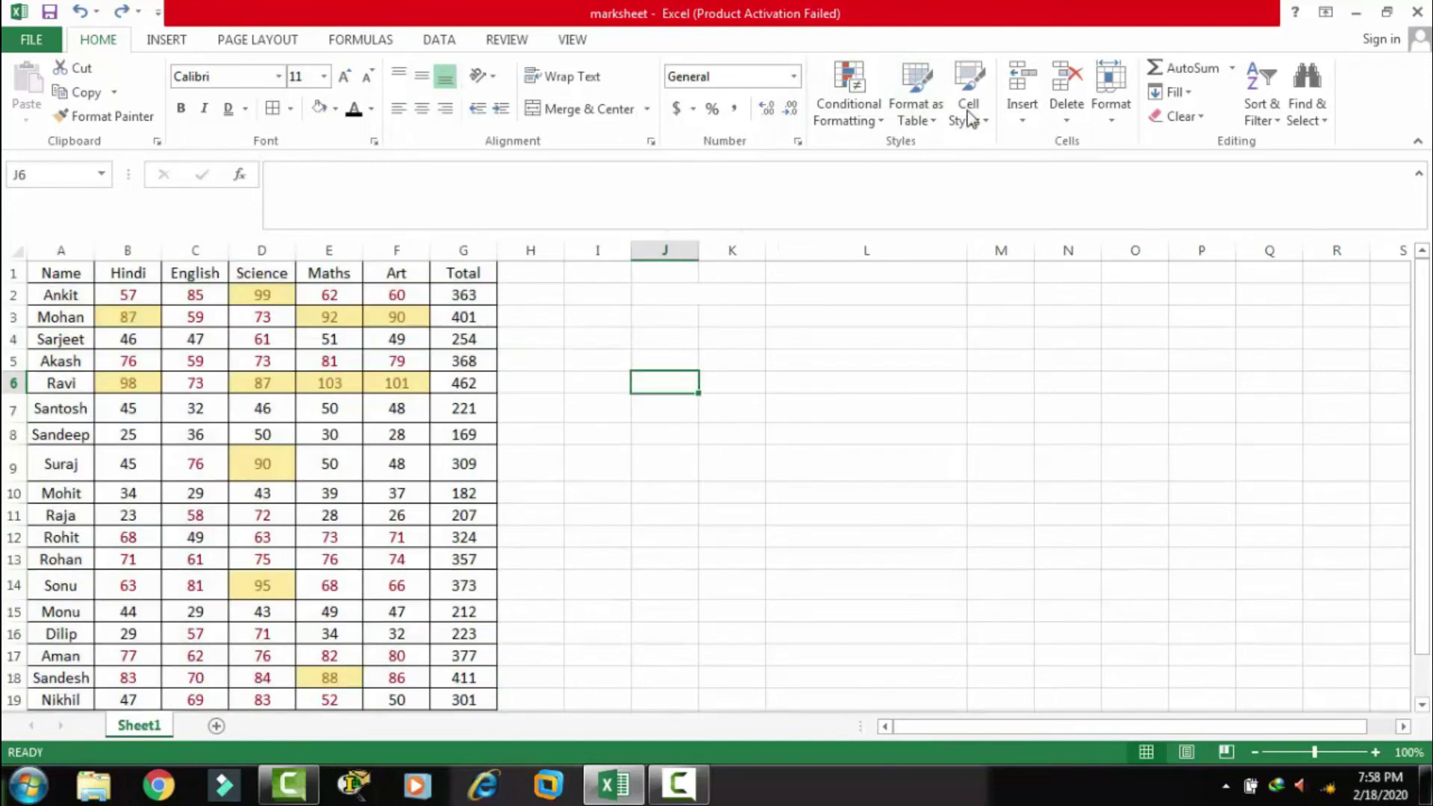
click(968, 112)
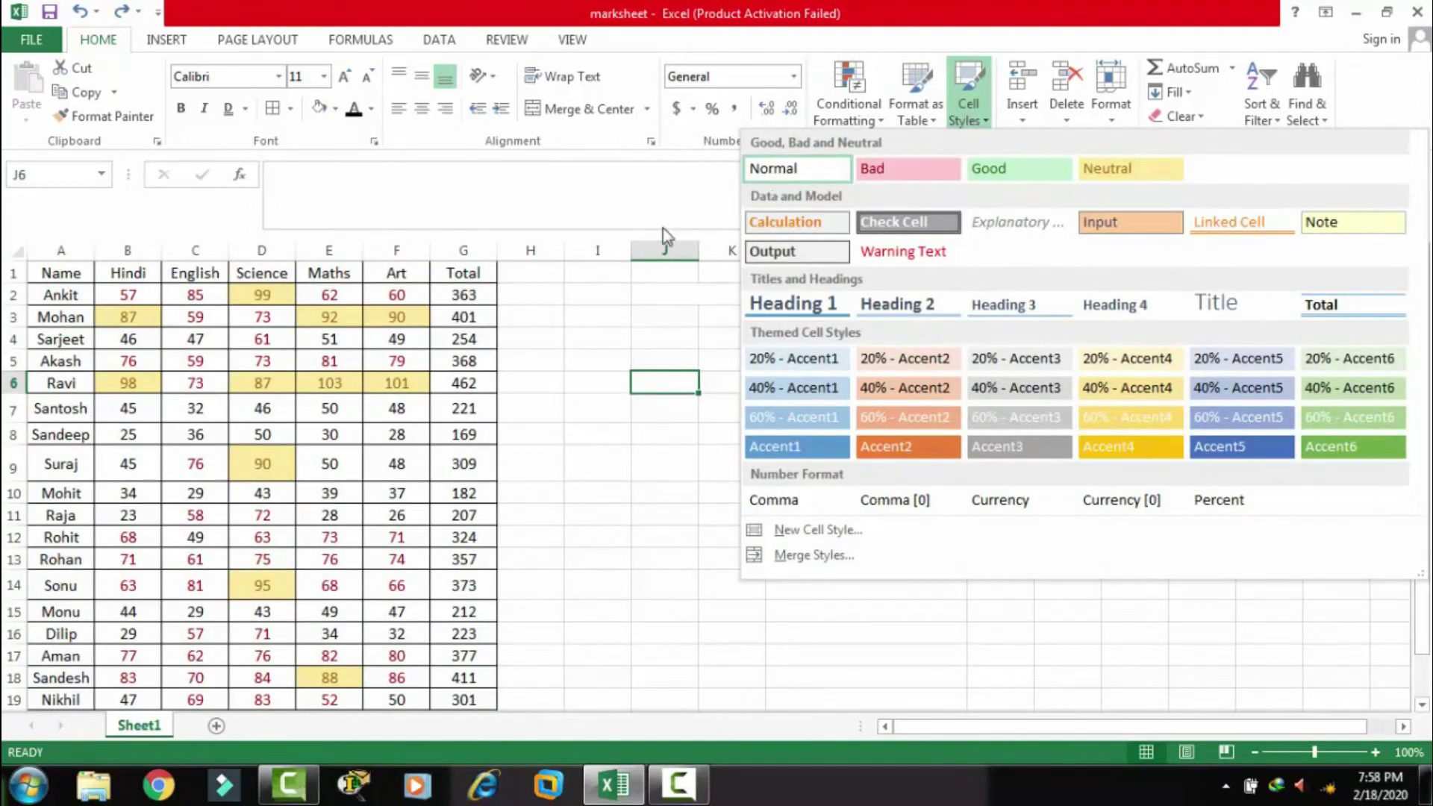
click(571, 311)
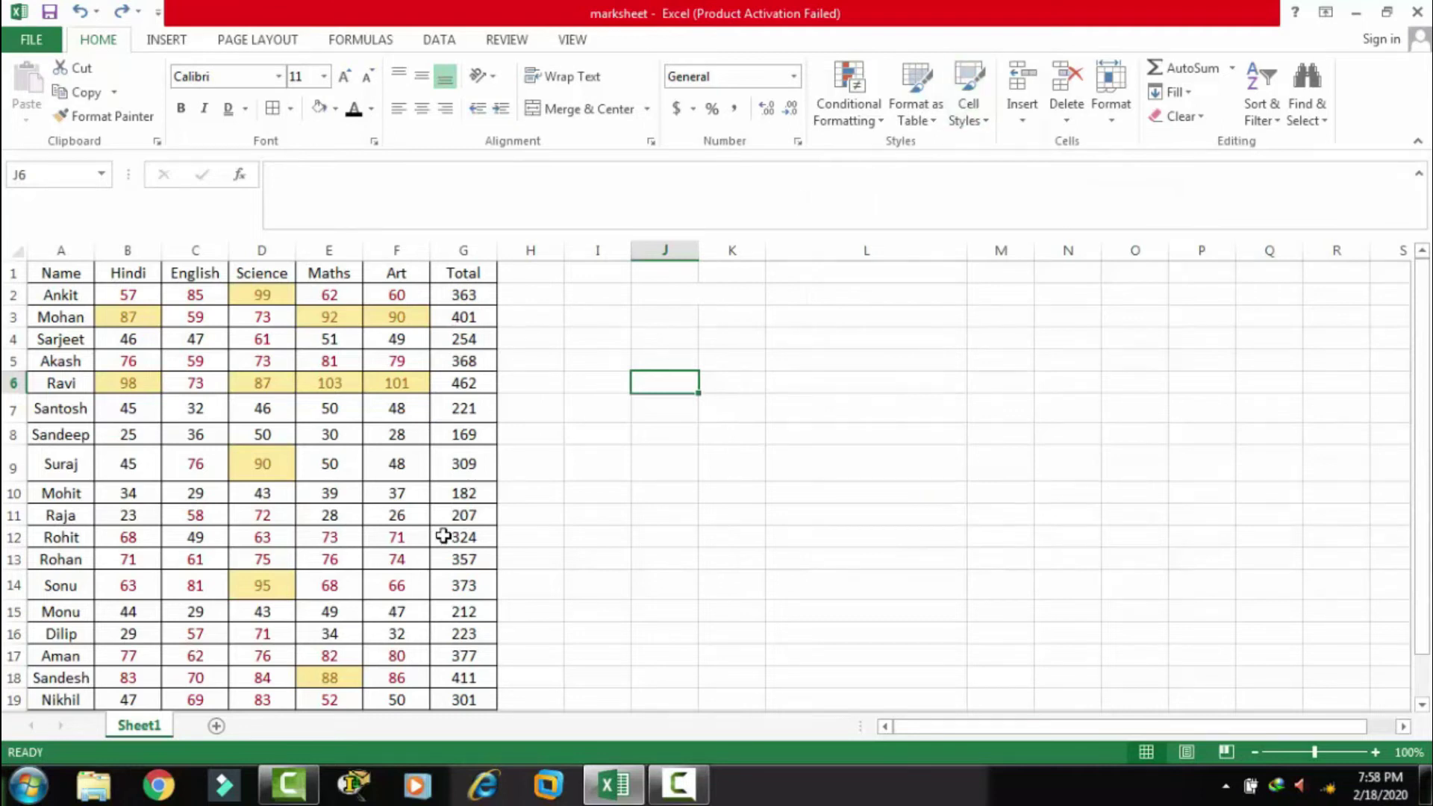
- Preview Cell Styles on G11 without applying any, then select the marks for Conditional Formatting
click(453, 515)
click(970, 127)
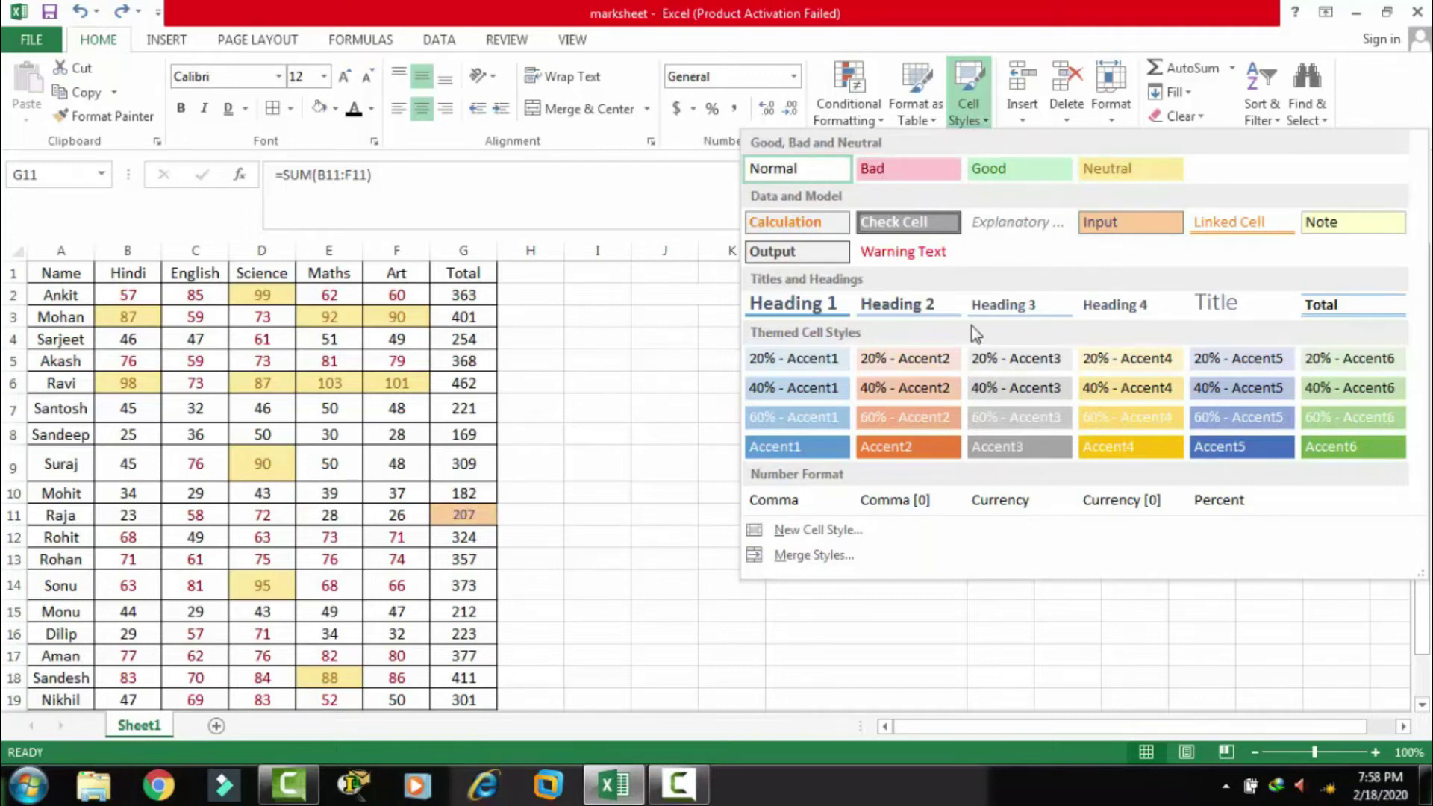
key(Escape)
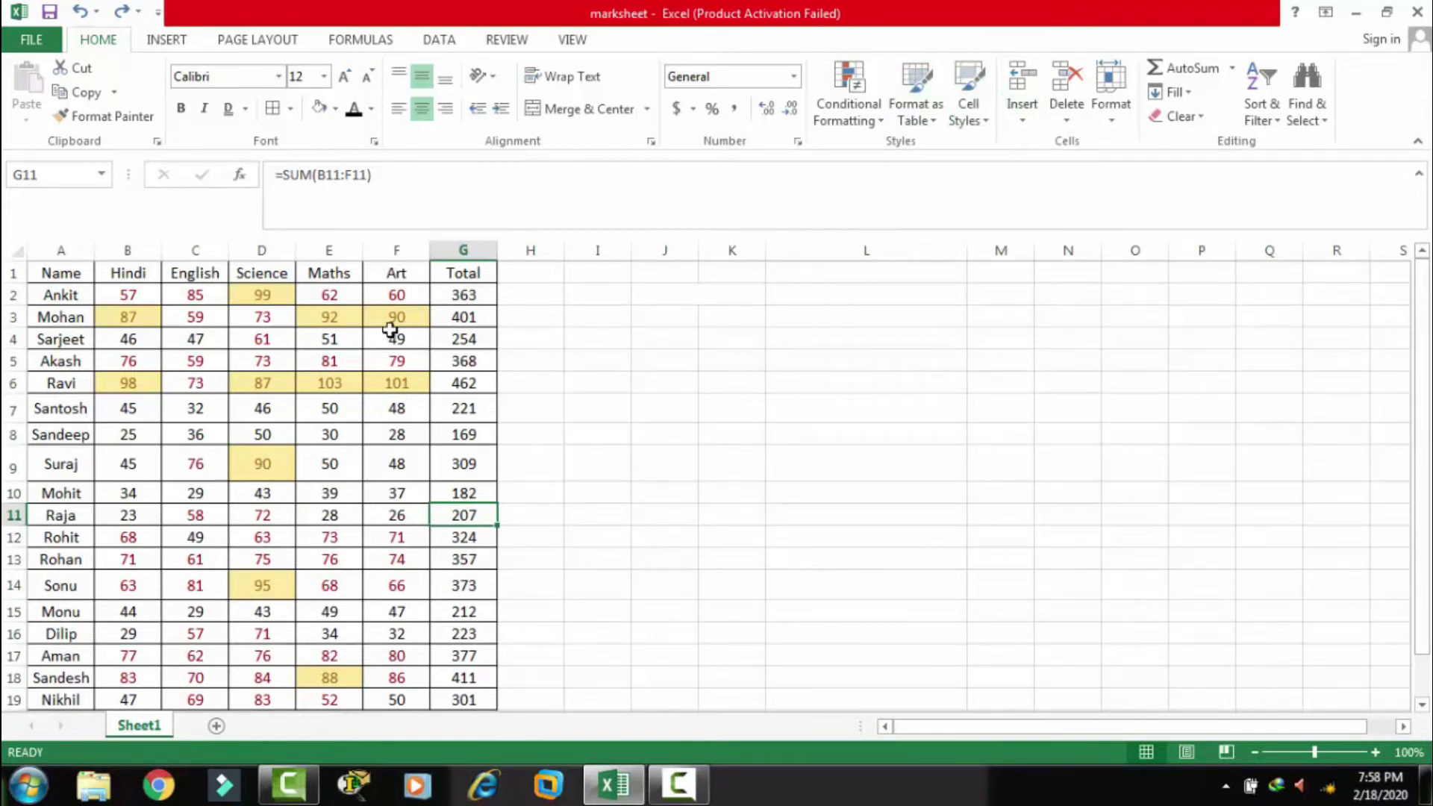
drag(136, 303, 418, 699)
click(879, 118)
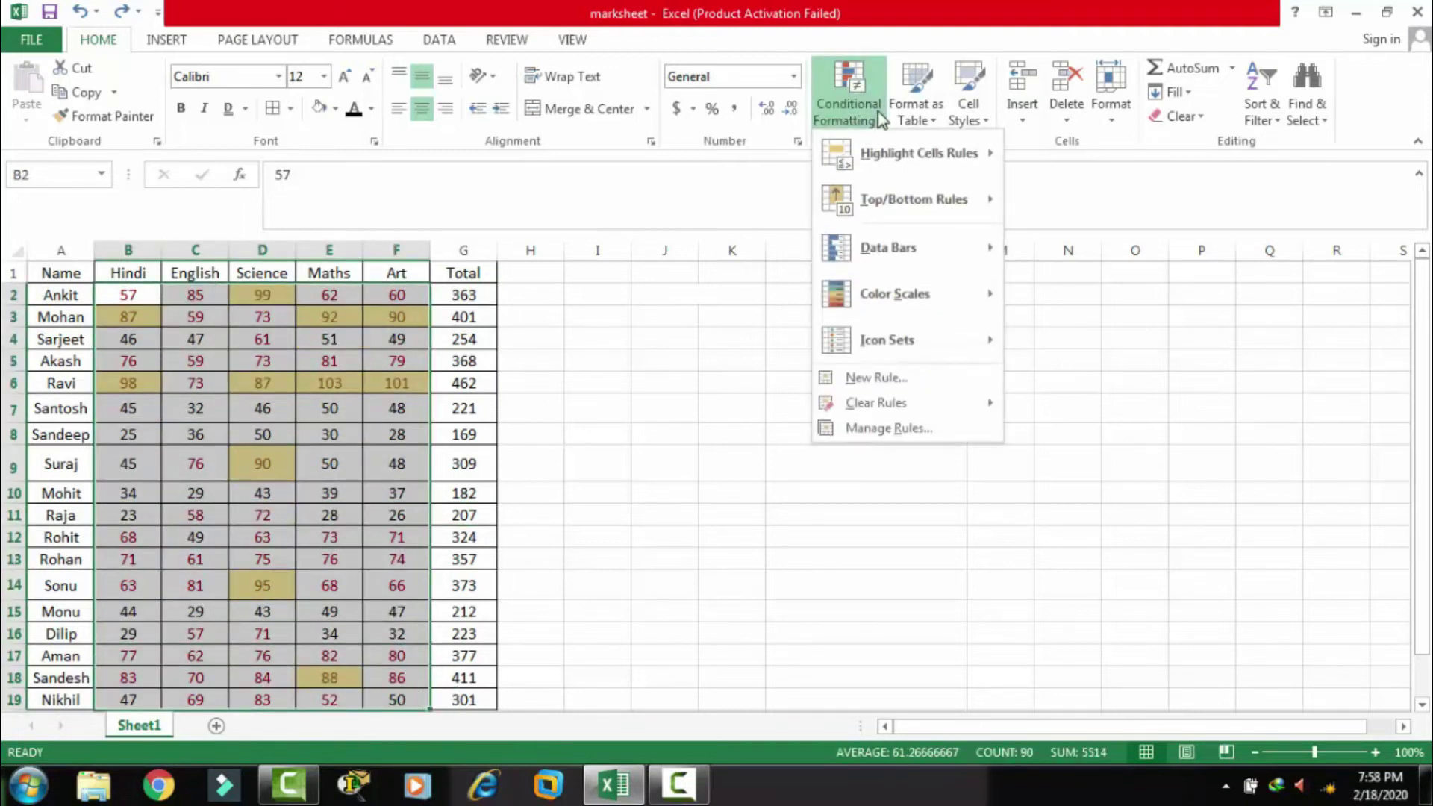
mouse_move(918, 154)
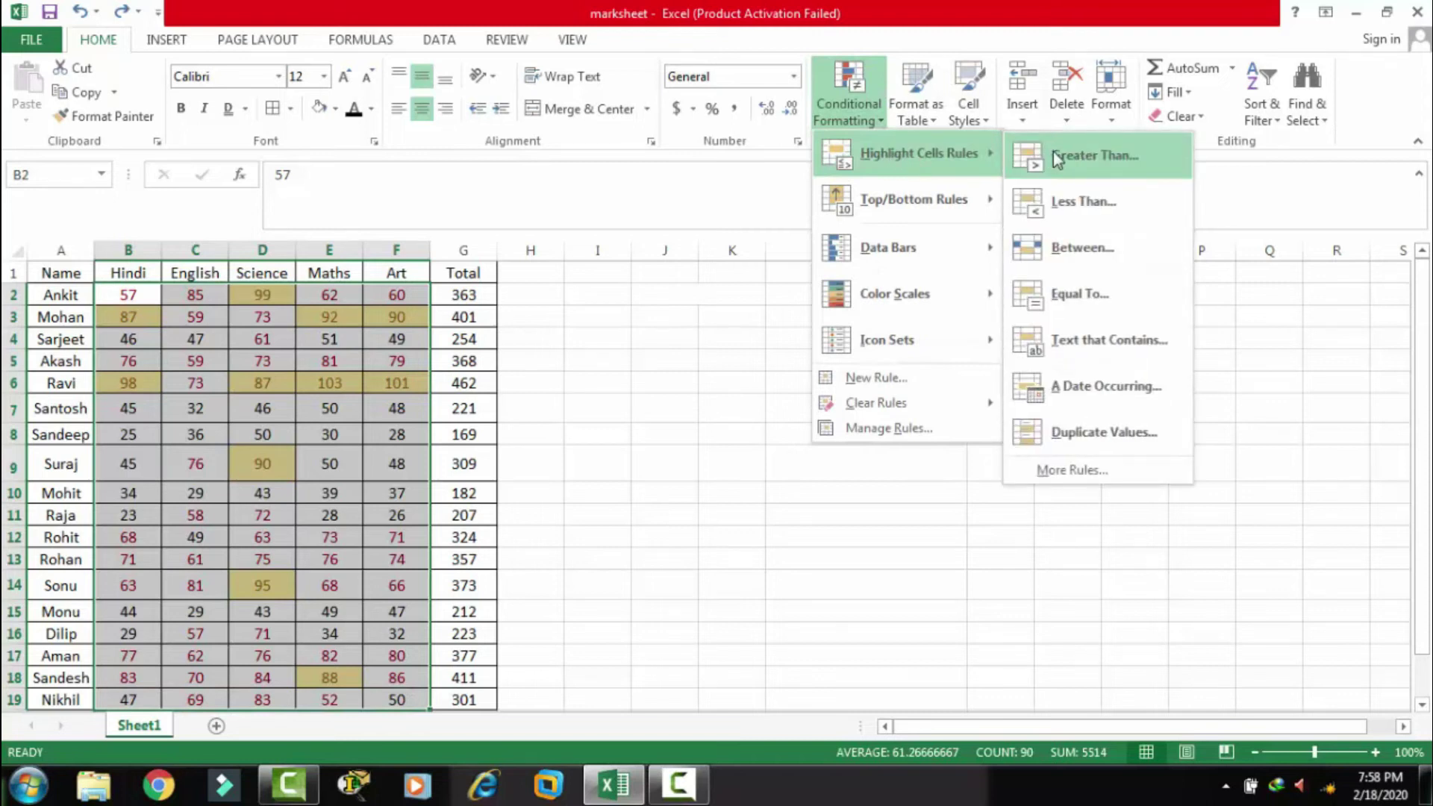
- Cancel the Greater Than rule, dismiss the Conditional Formatting menu and deselect the marks
click(1054, 153)
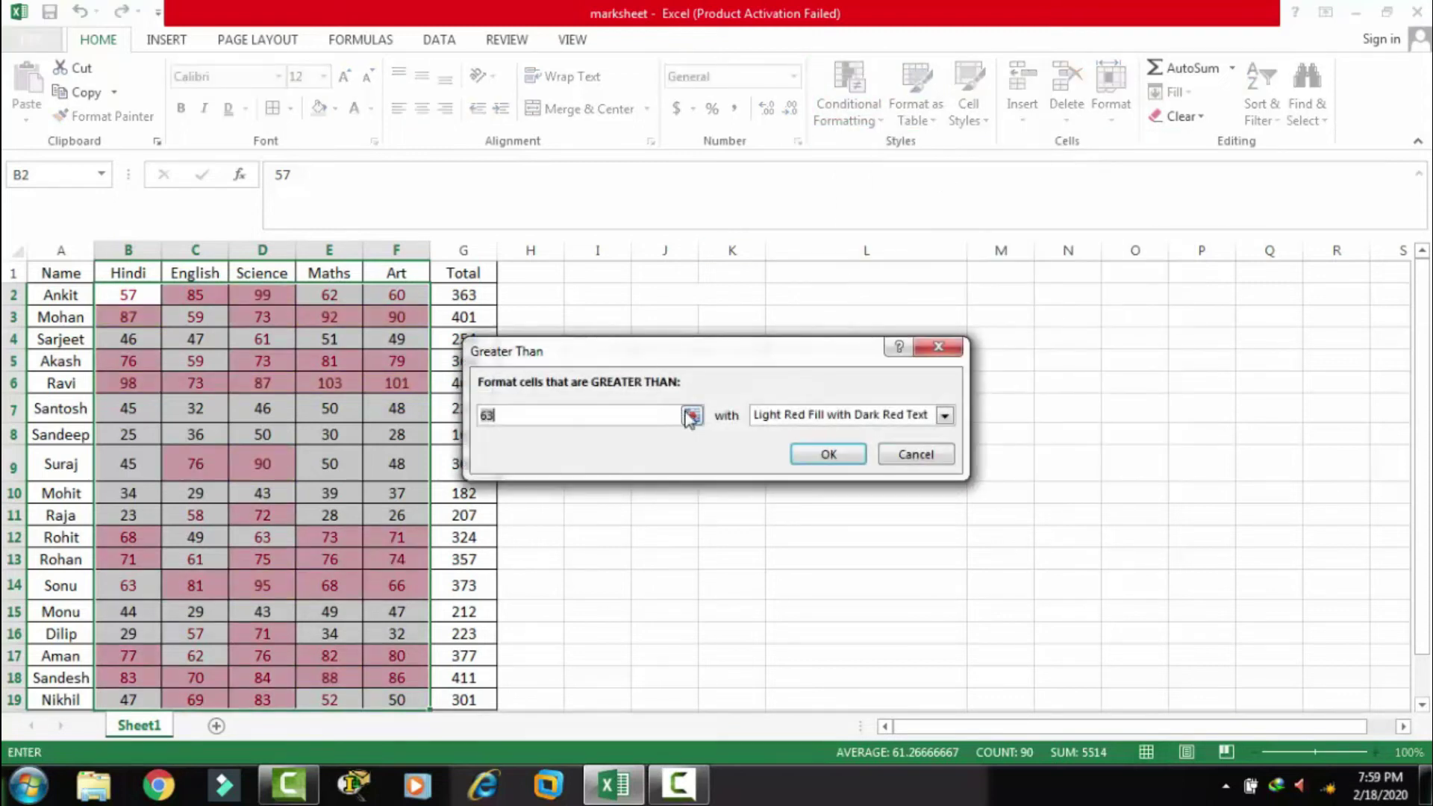
click(903, 457)
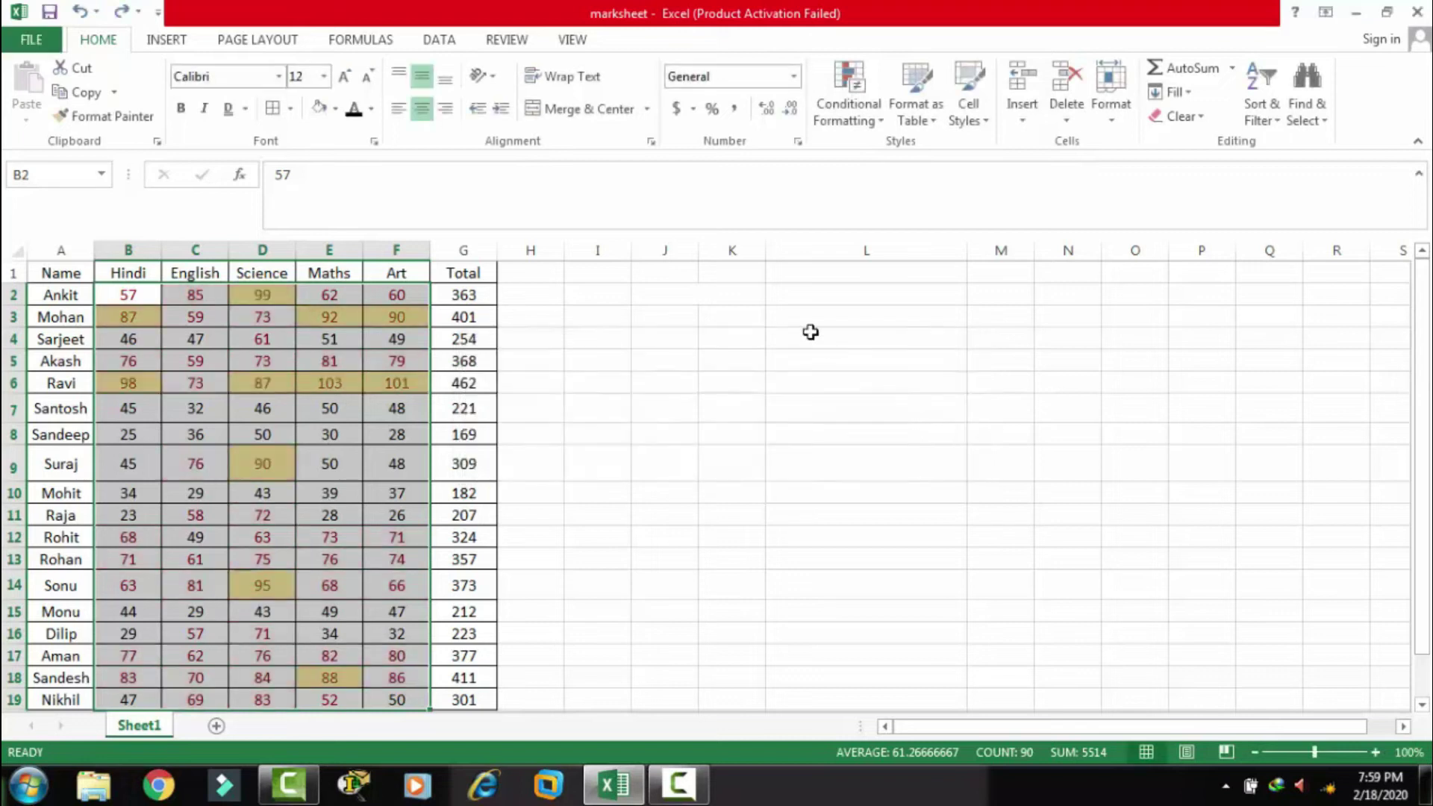
click(844, 80)
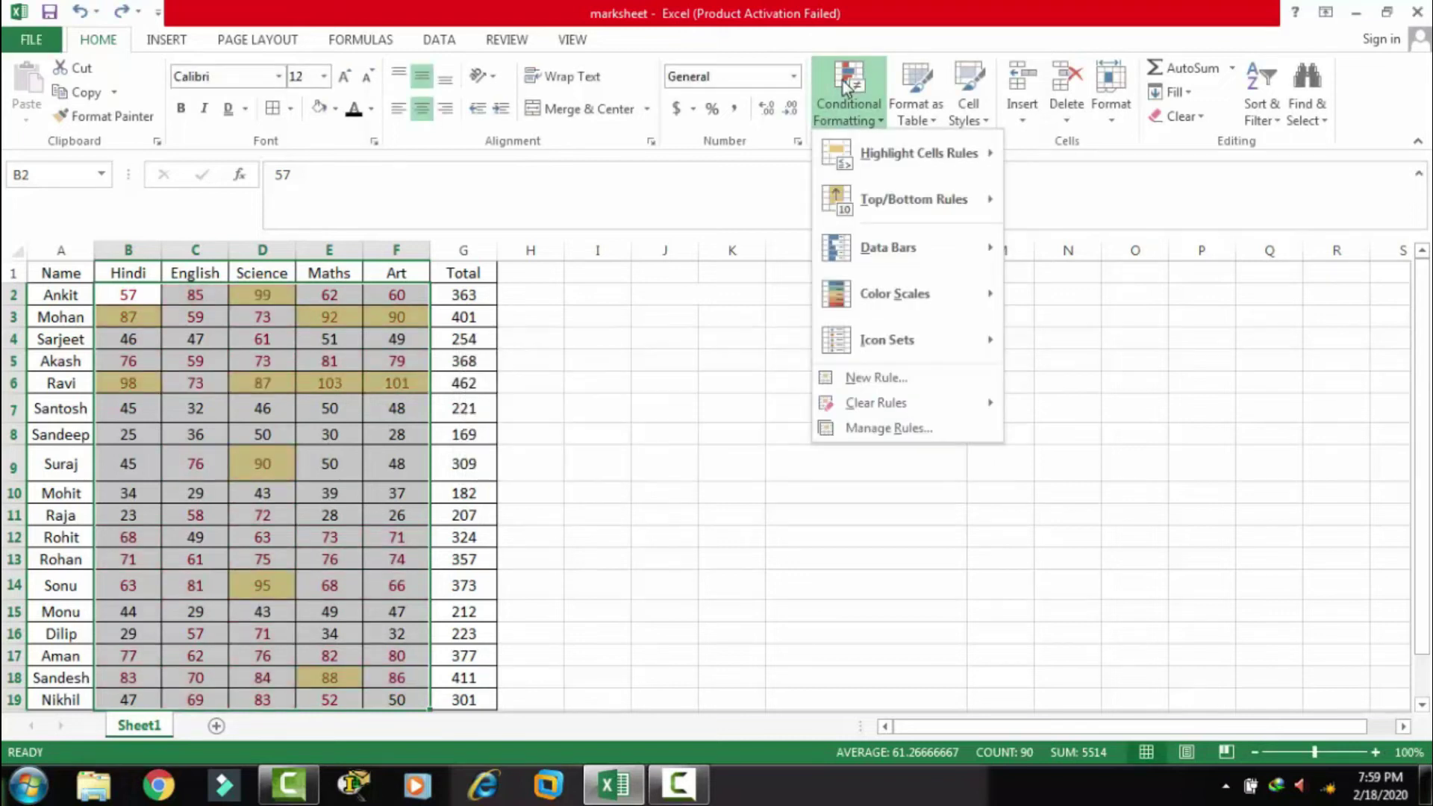
click(642, 411)
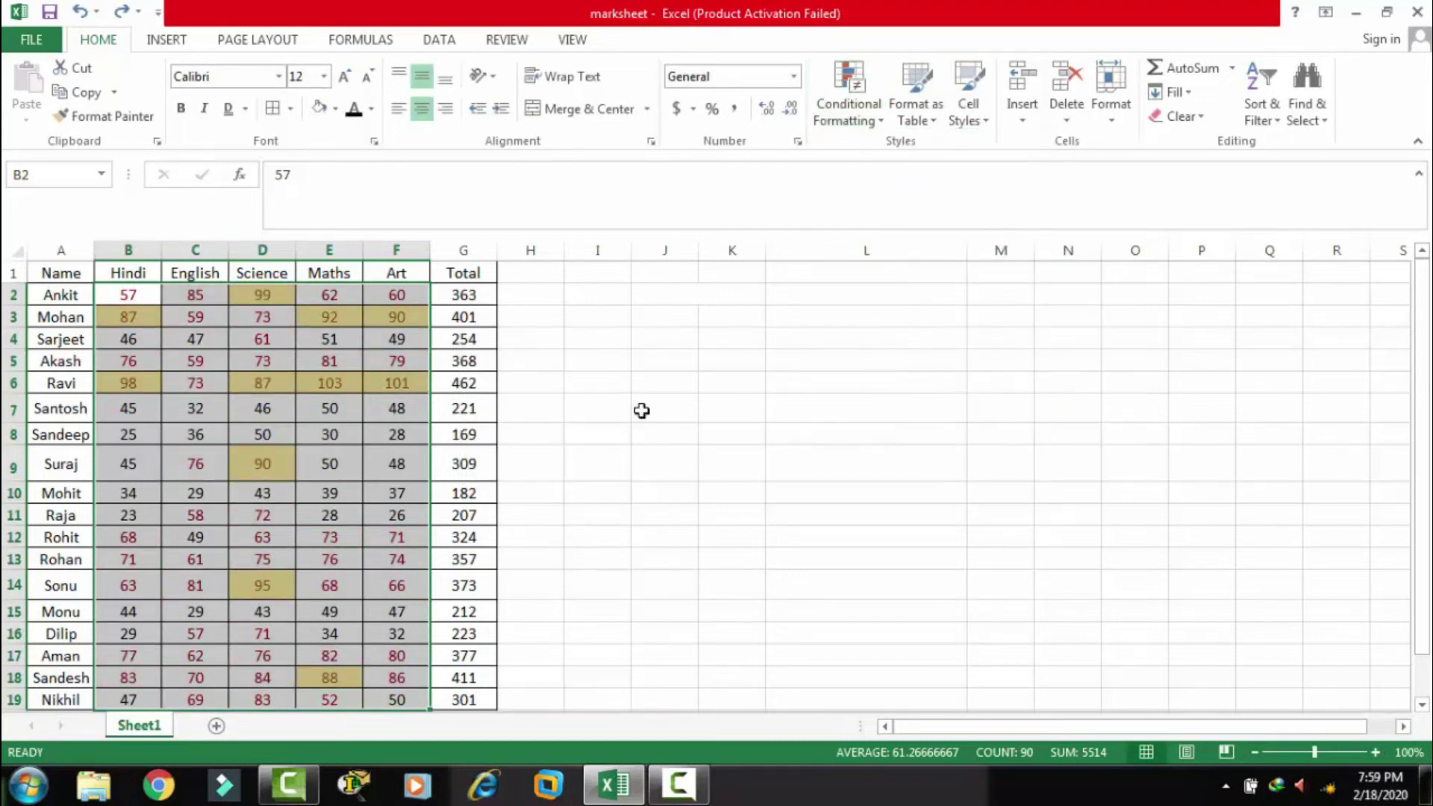
click(642, 411)
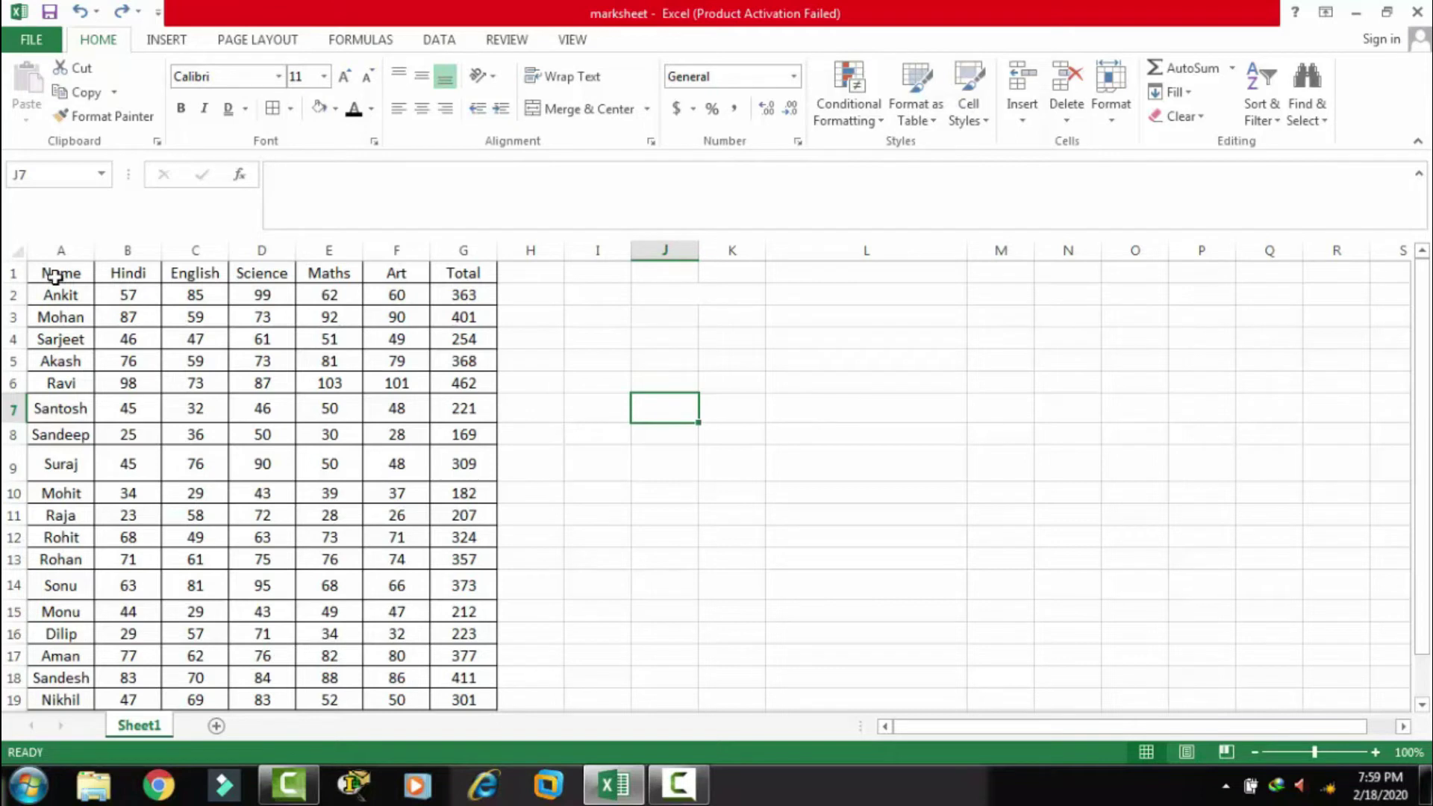
click(284, 247)
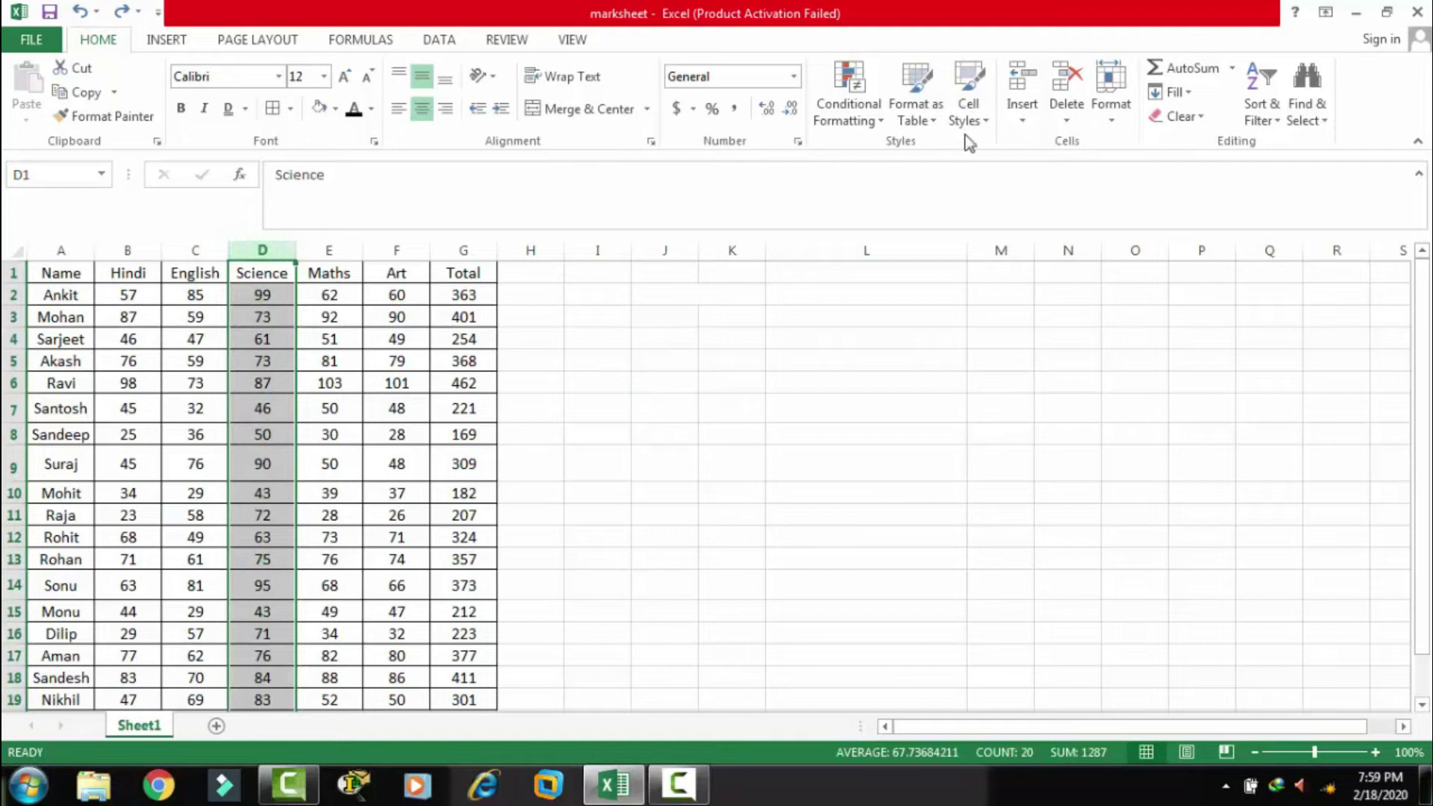
click(1020, 118)
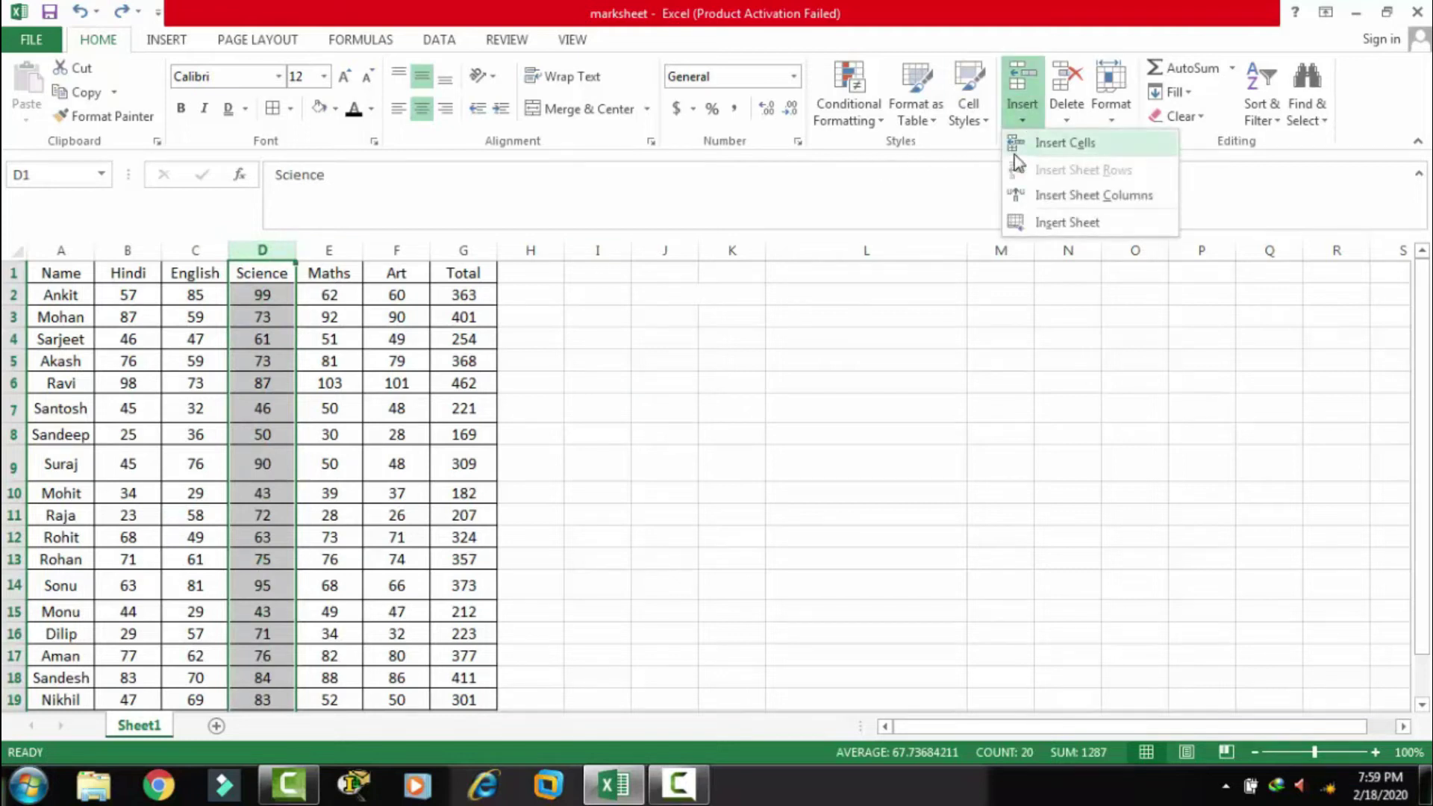
click(1051, 197)
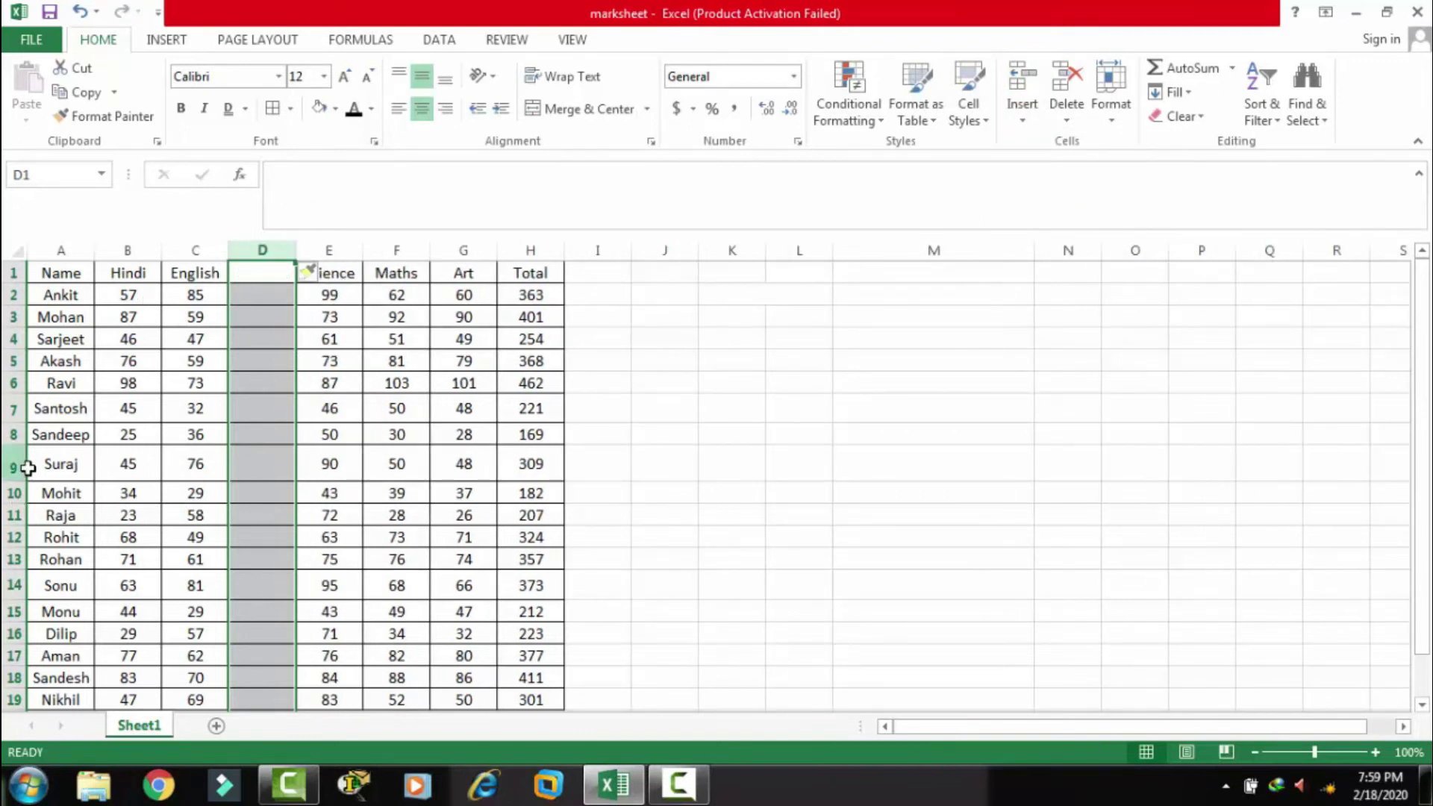
click(13, 439)
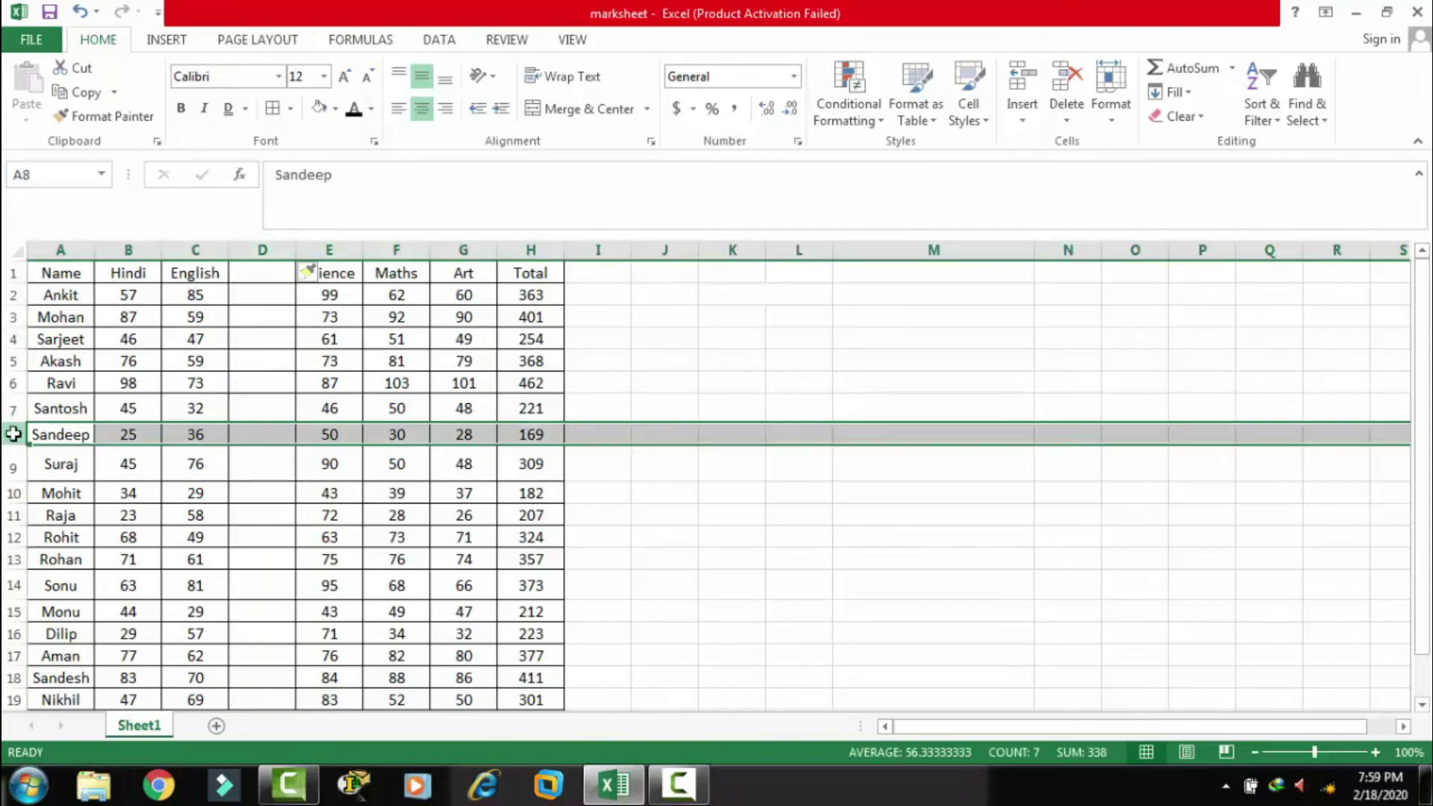
click(1011, 120)
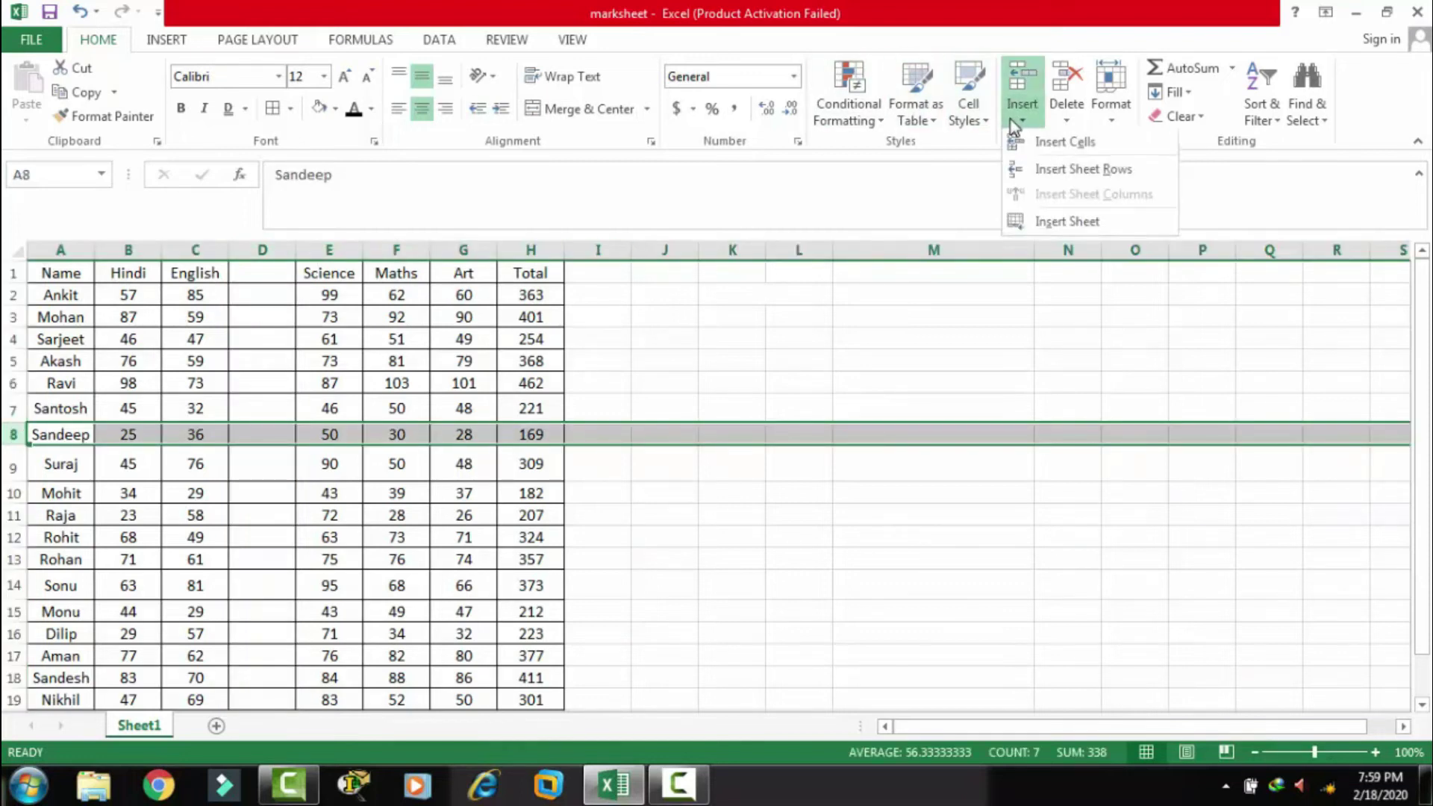
click(1040, 169)
click(665, 362)
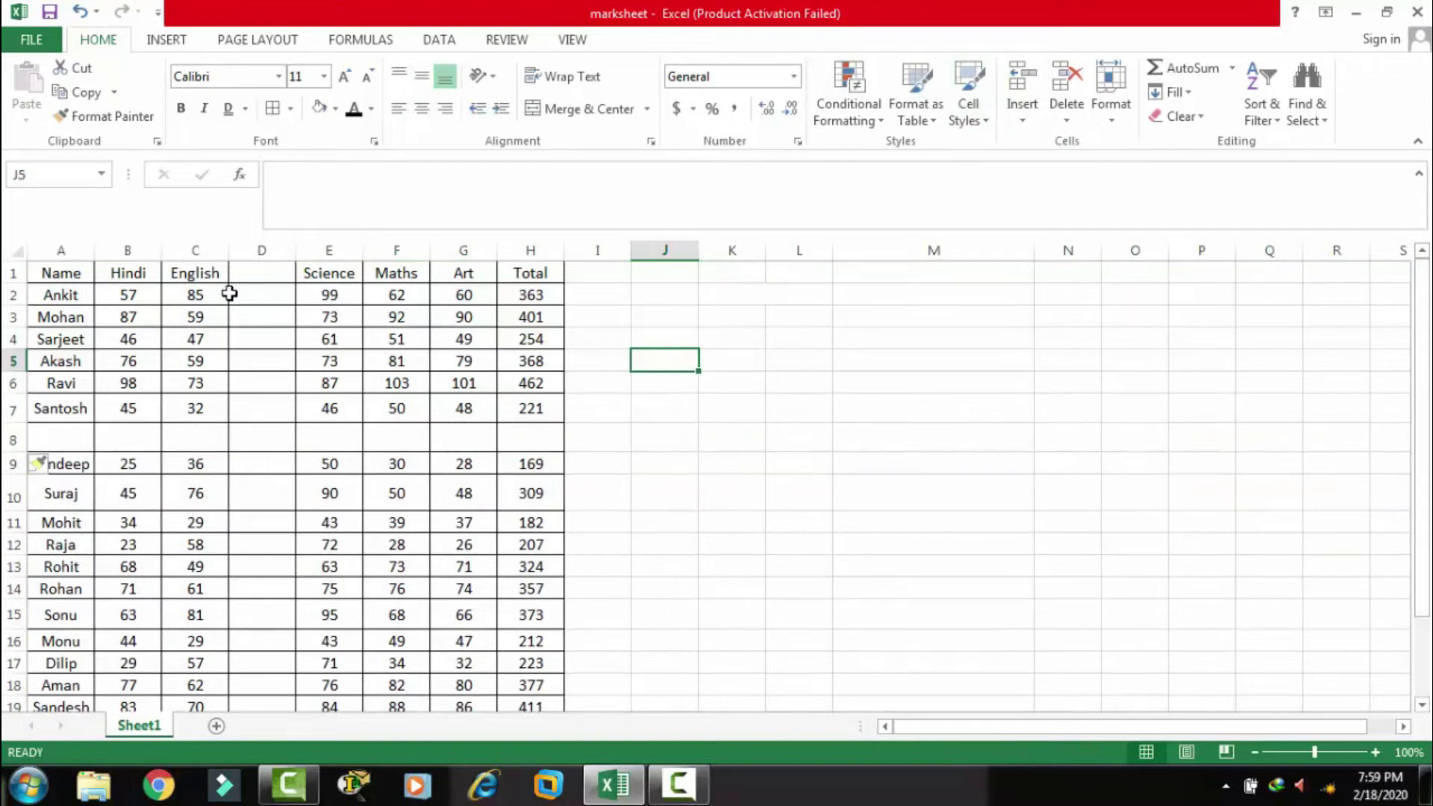
click(394, 242)
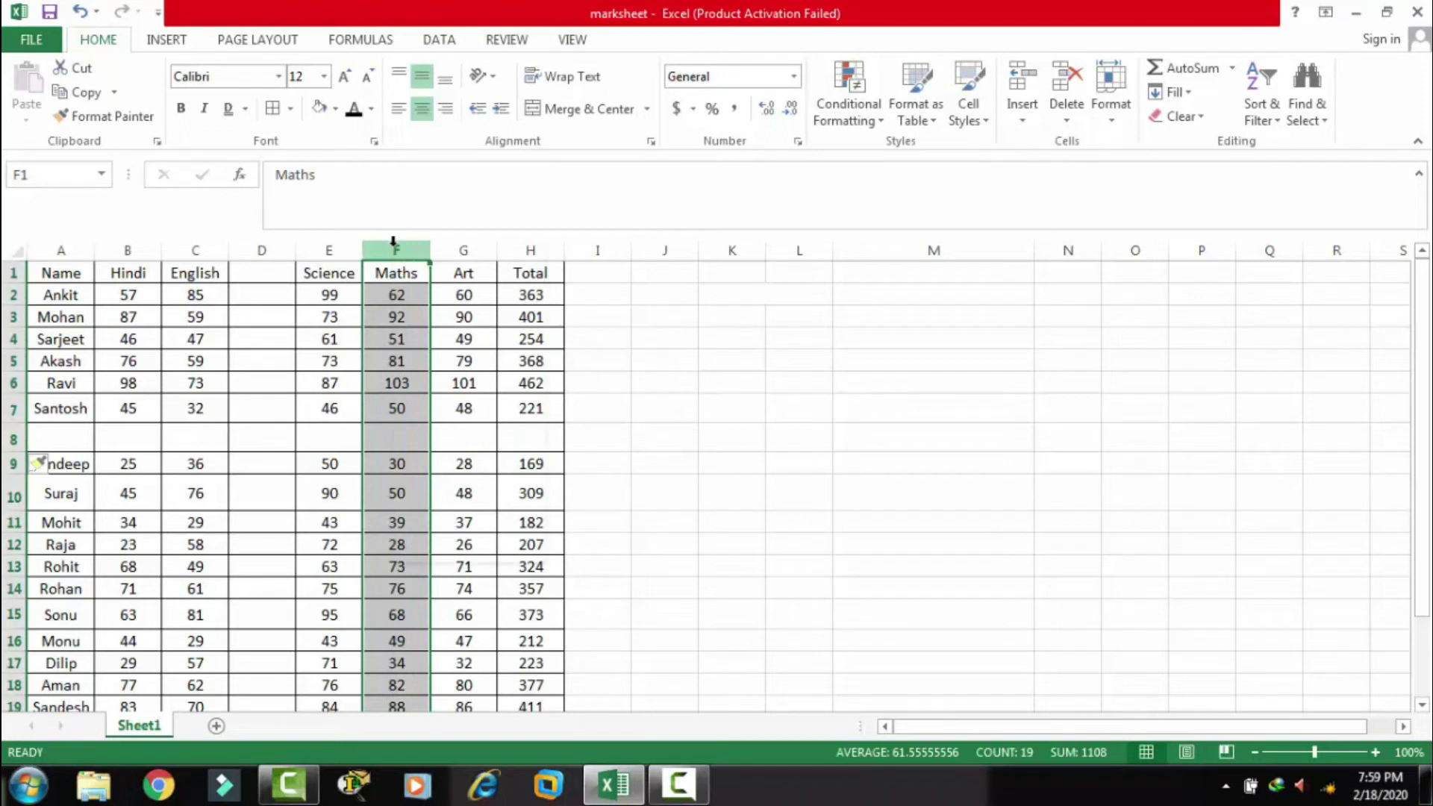
right_click(393, 243)
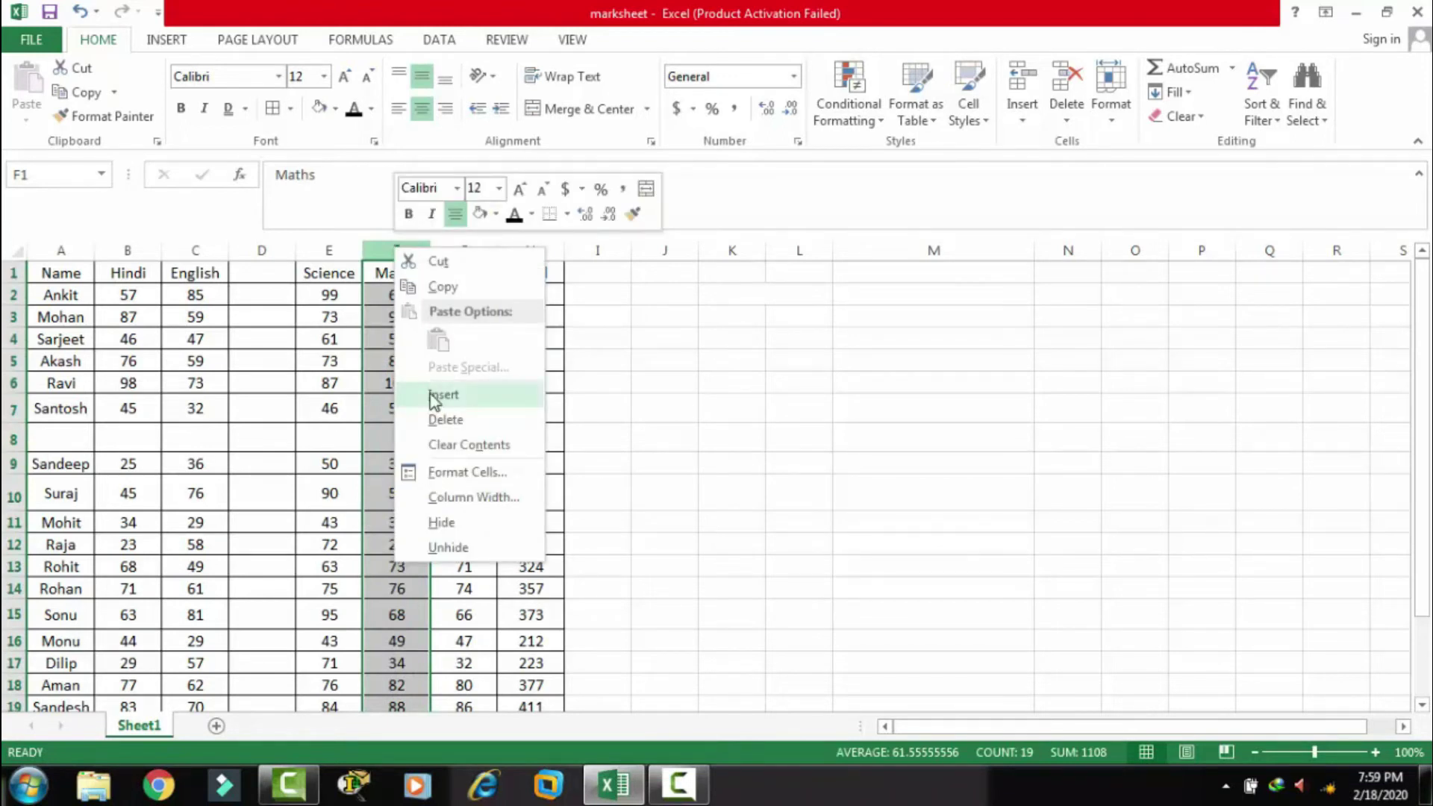
click(435, 396)
click(729, 358)
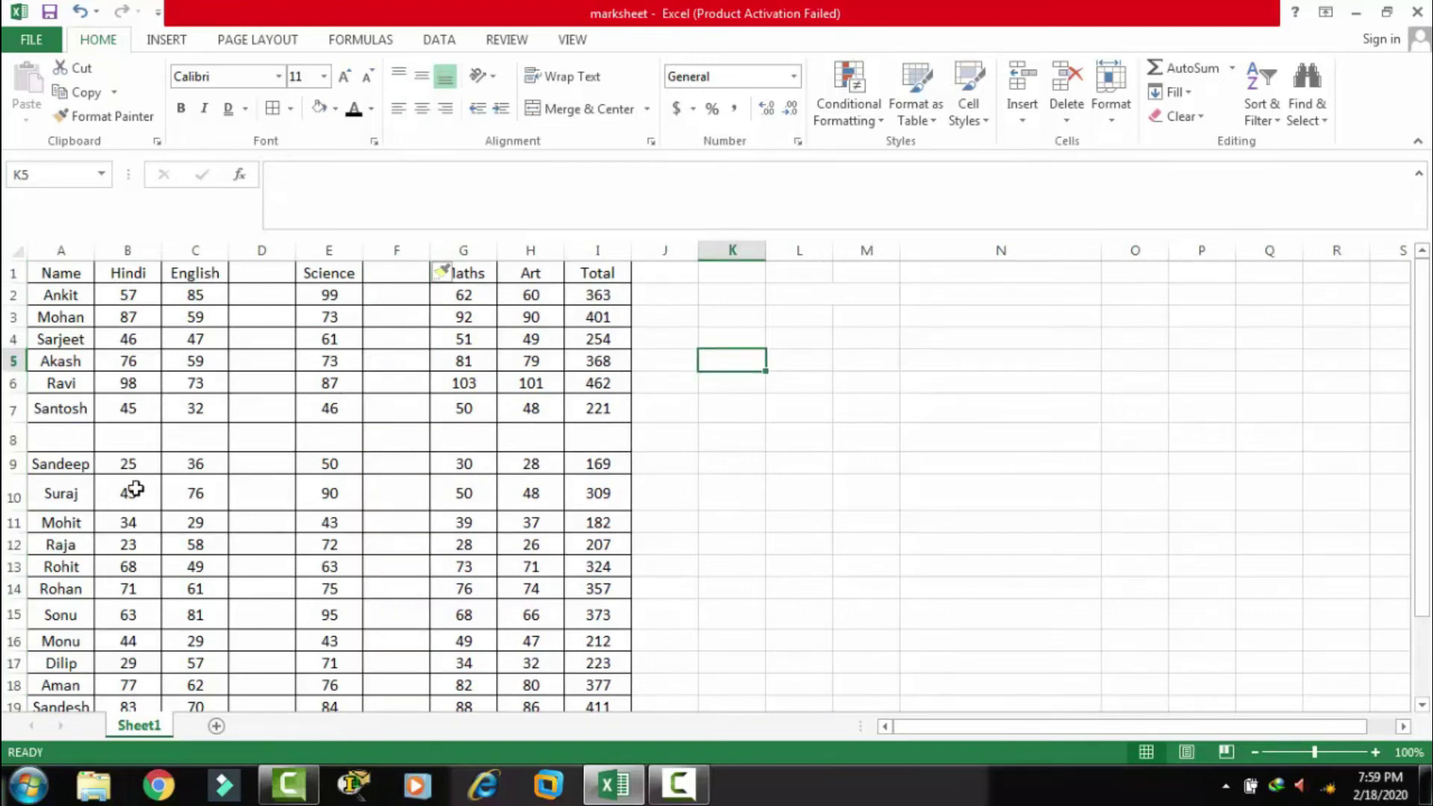
key(ctrl+z)
key(ctrl+z)
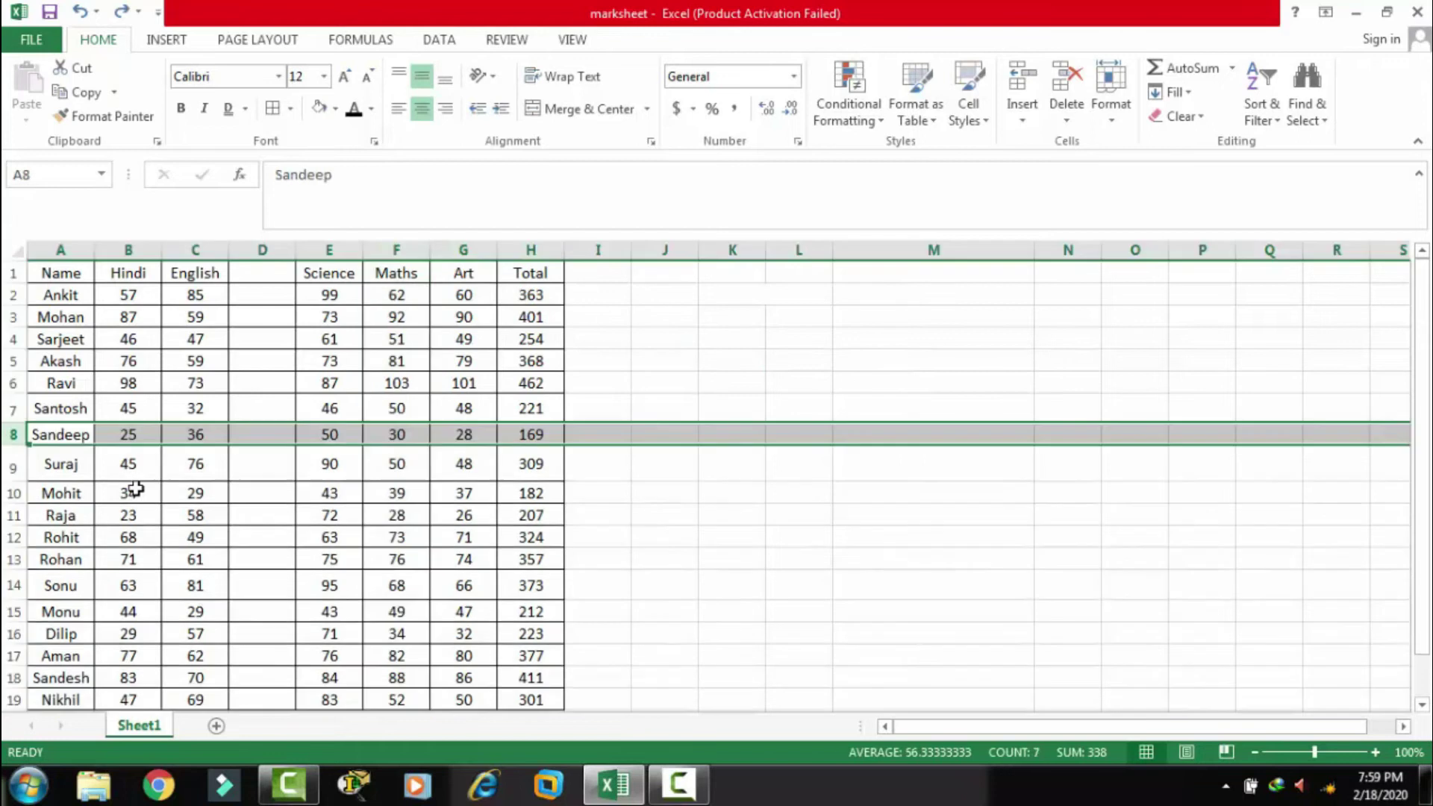
key(ctrl+z)
key(ctrl+z)
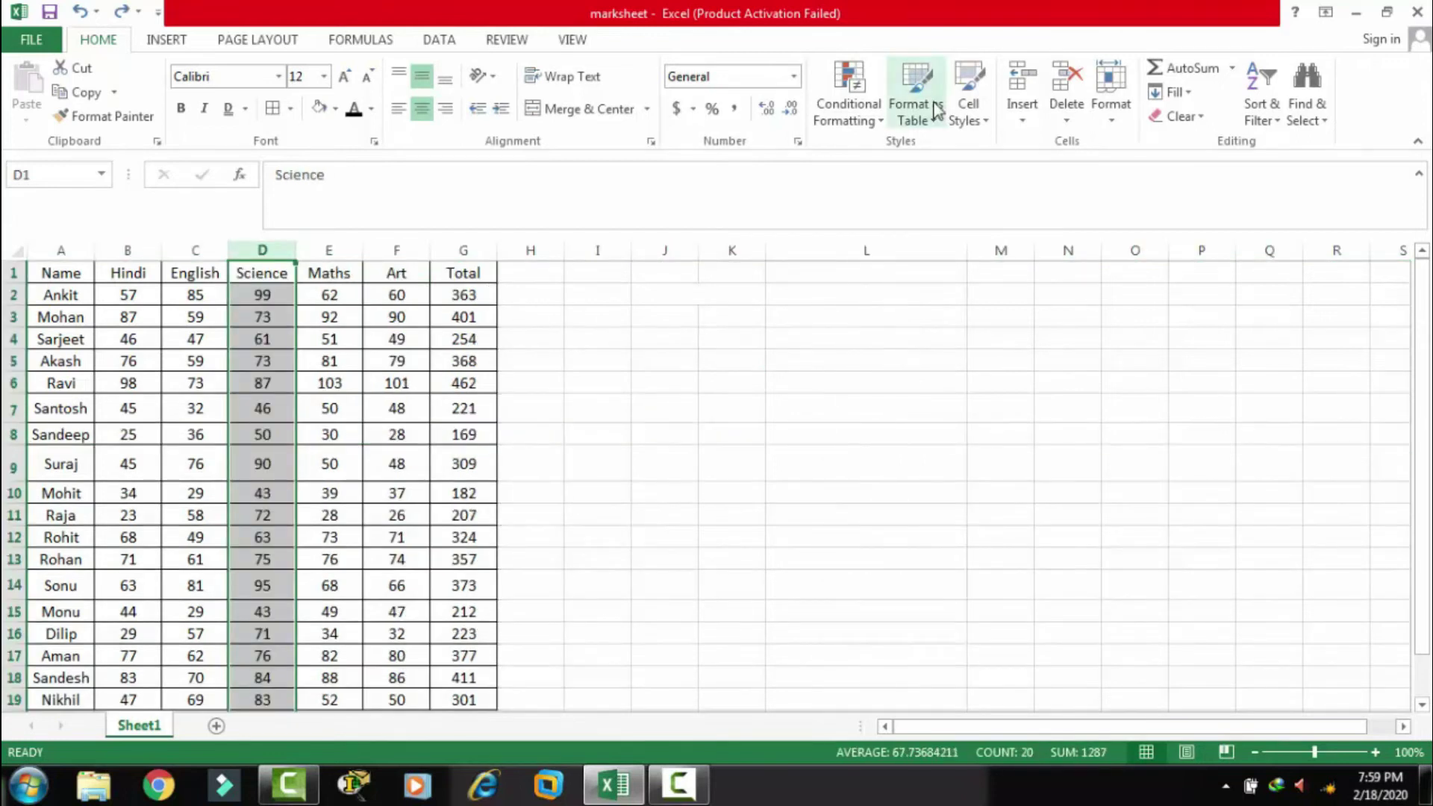
click(1021, 120)
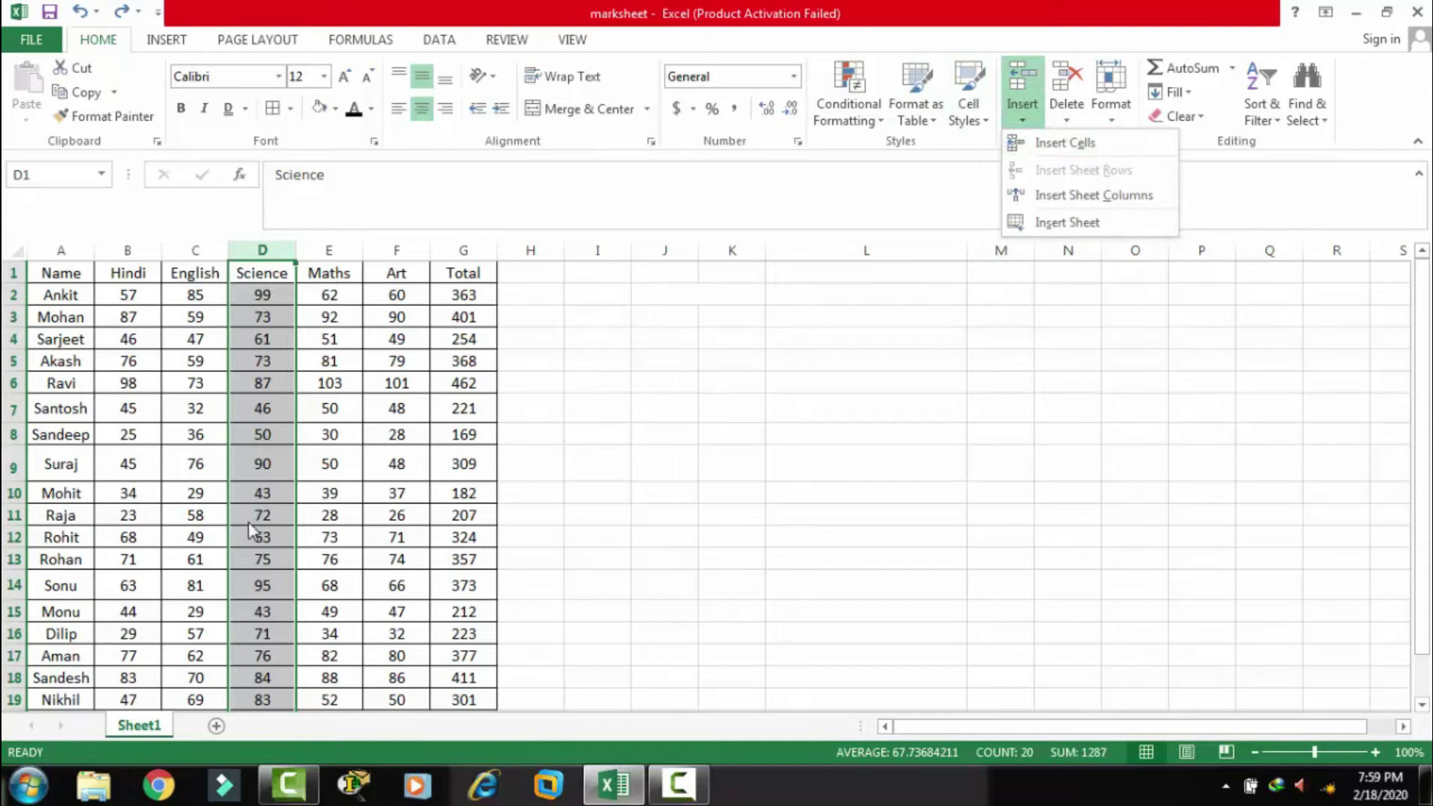
click(306, 536)
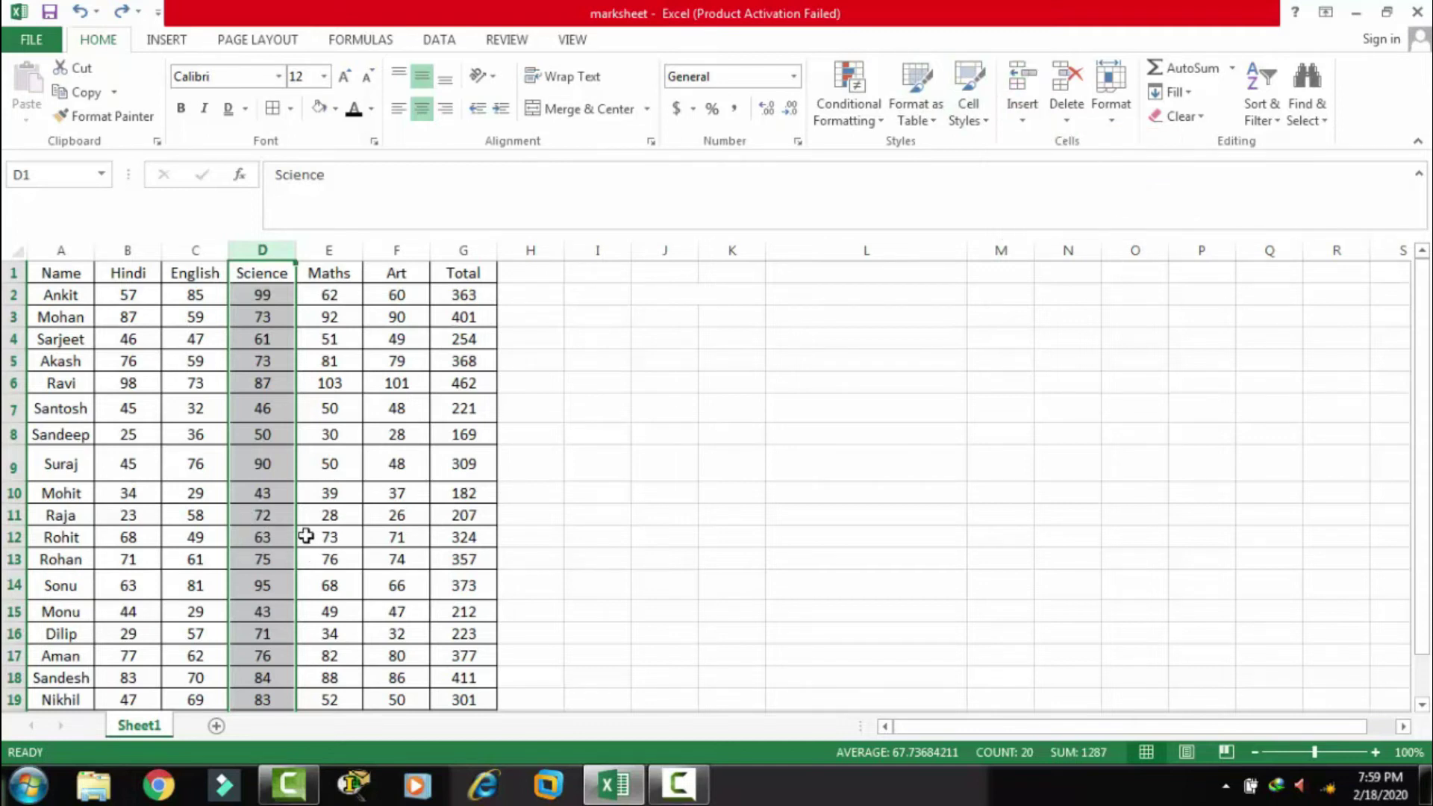
click(306, 536)
click(1020, 121)
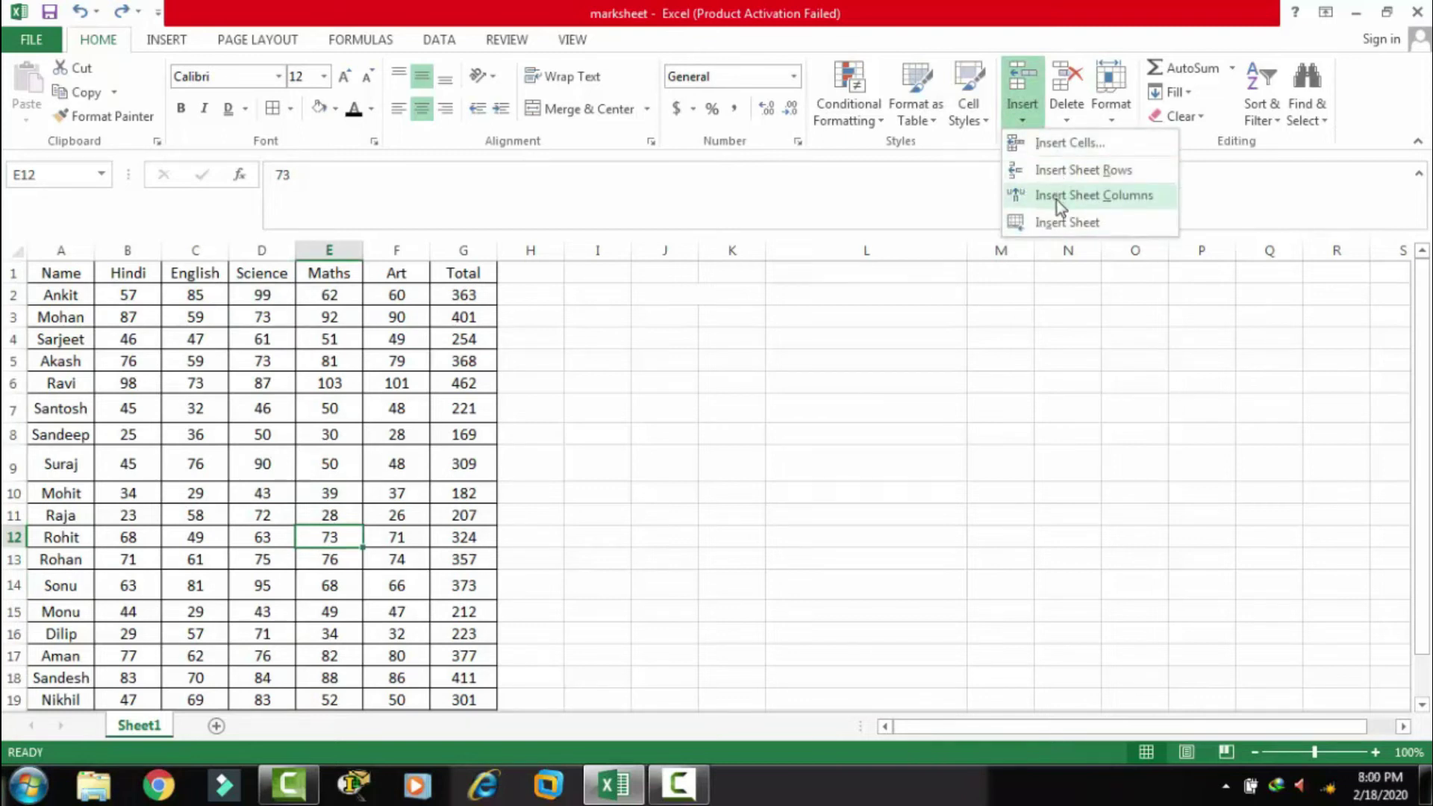
click(1054, 145)
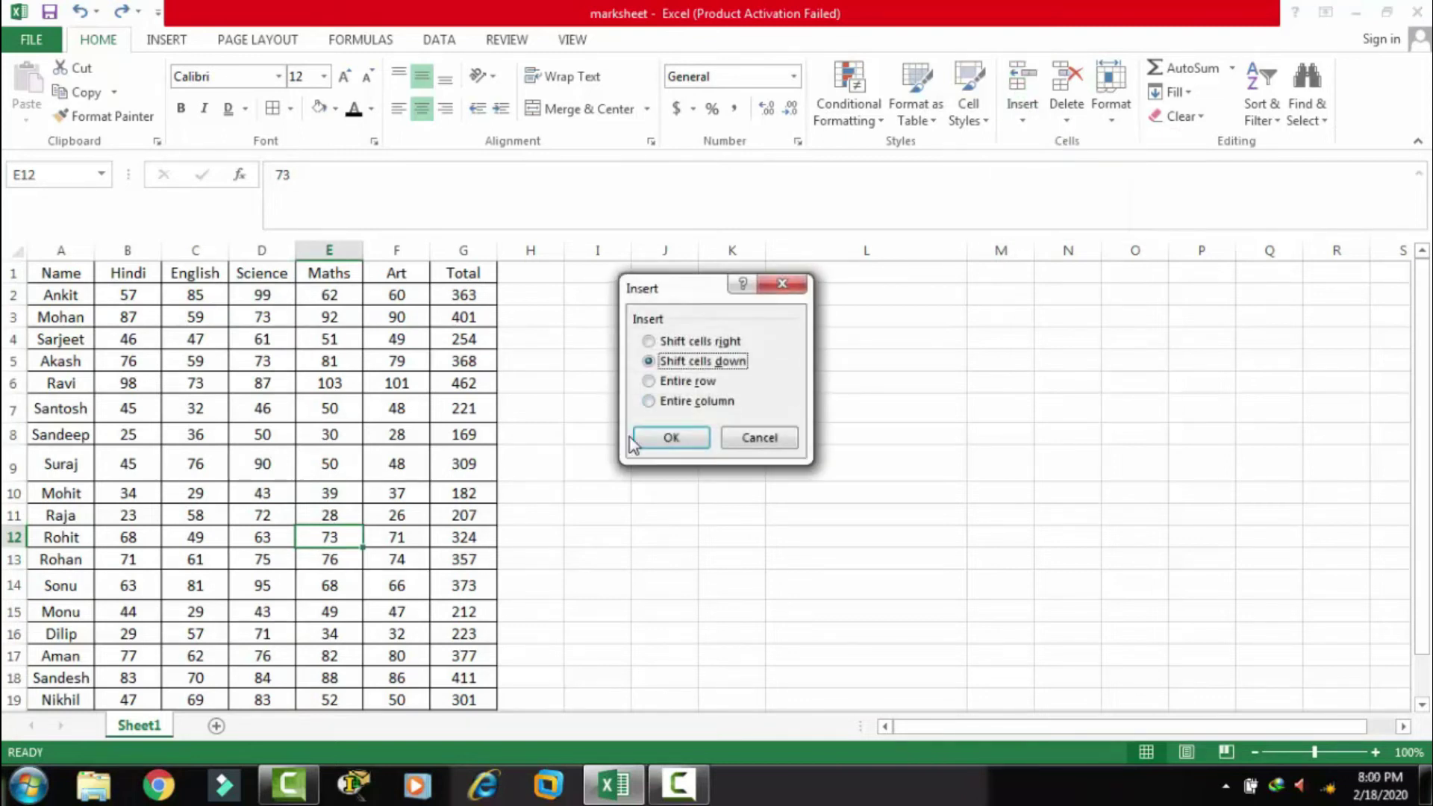
click(652, 445)
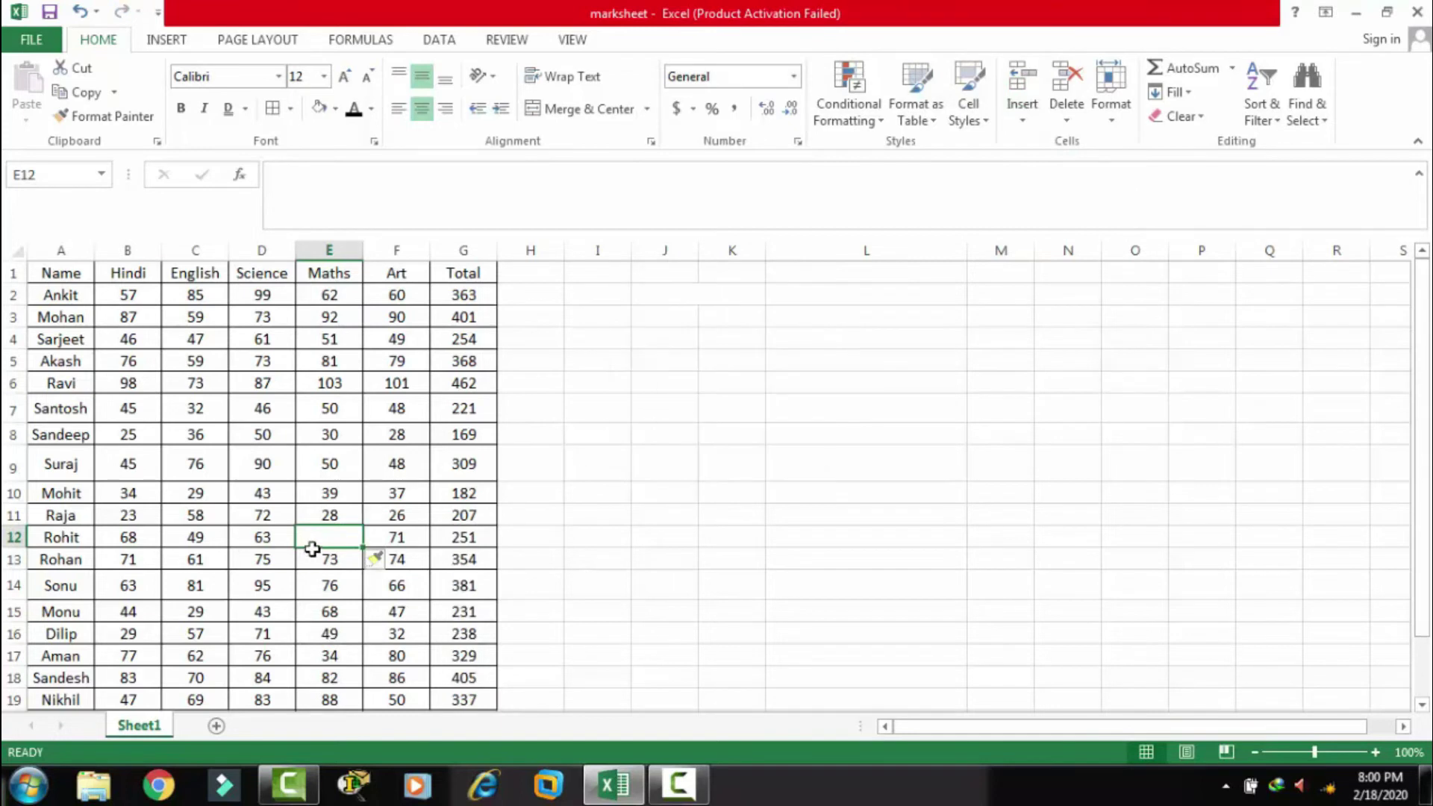
key(ctrl+z)
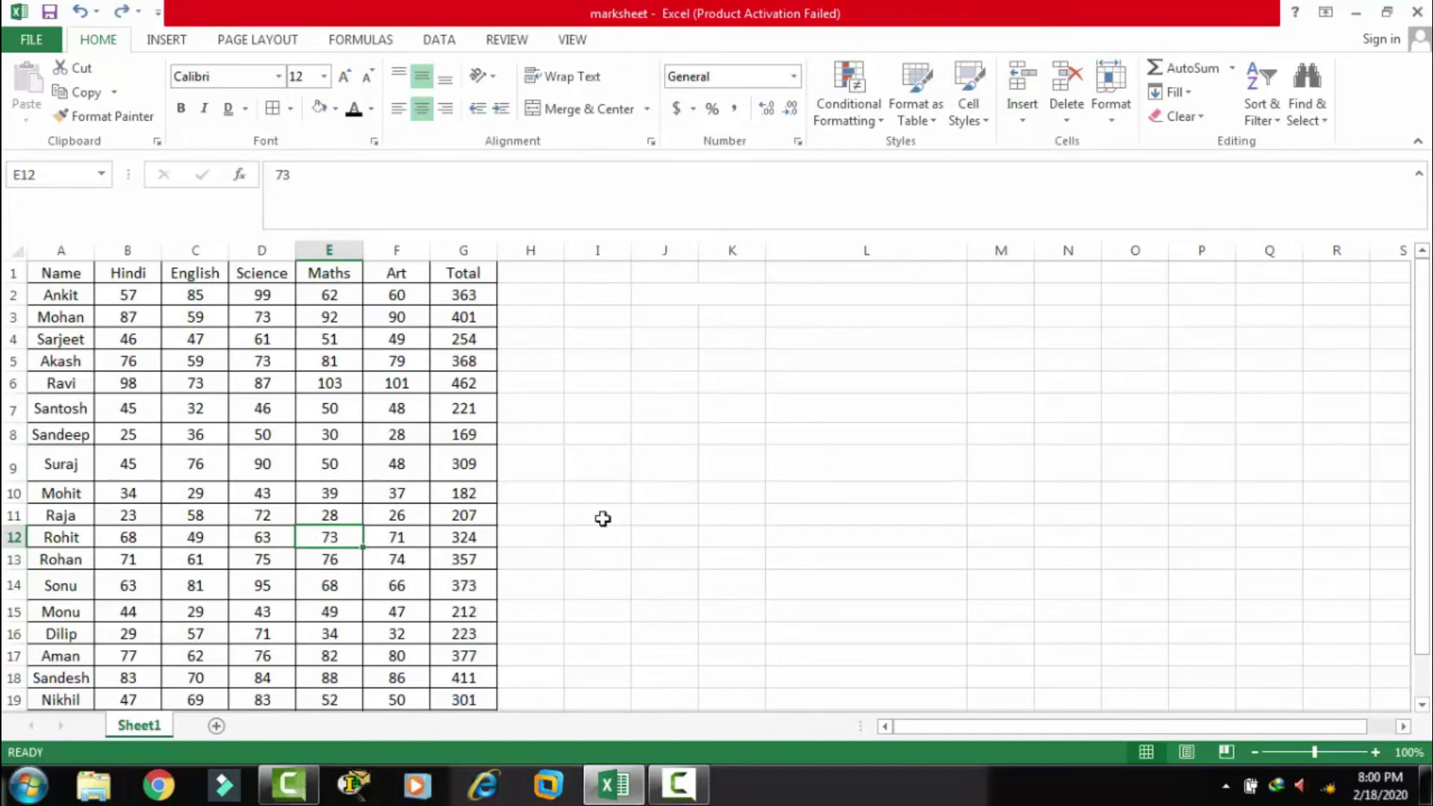
click(639, 517)
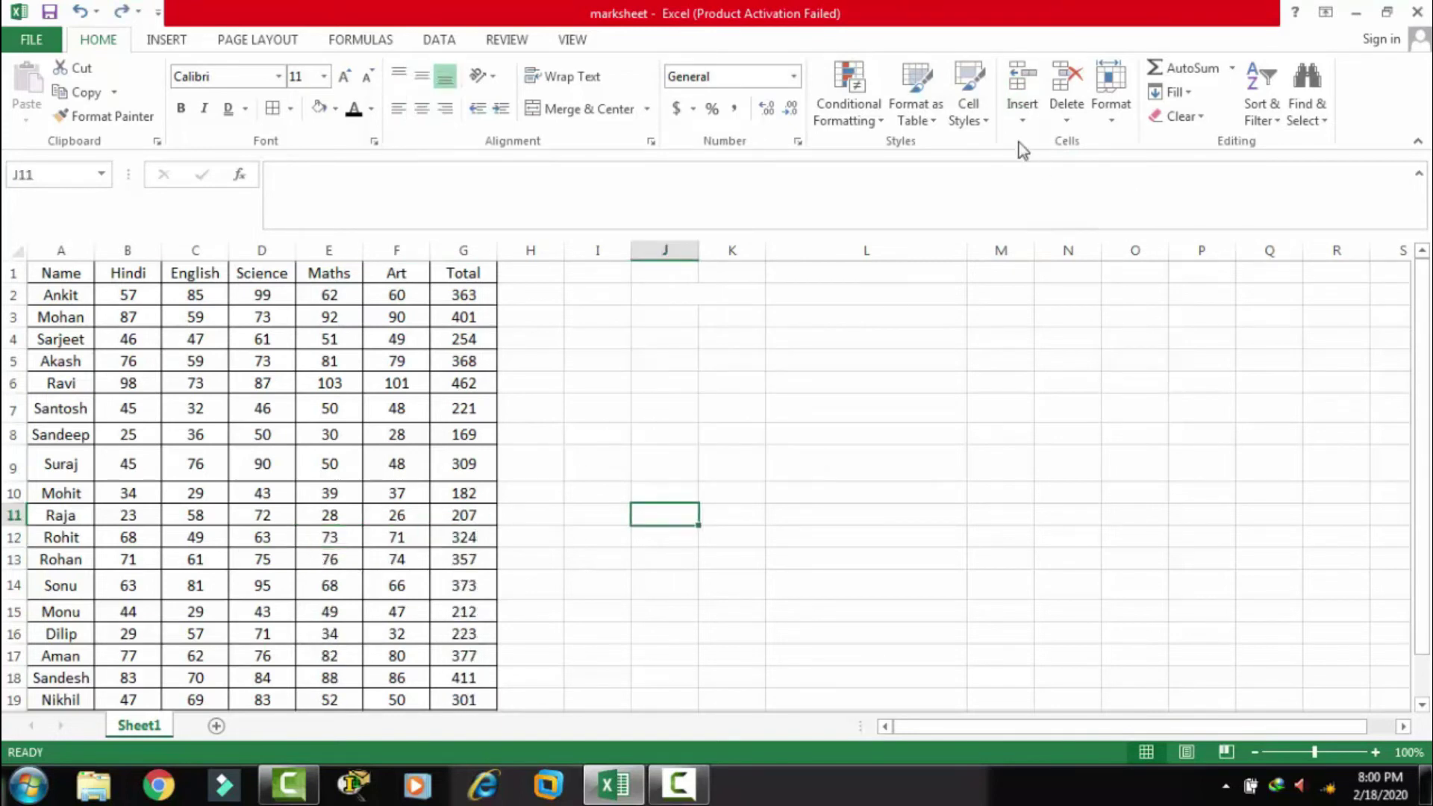
click(1021, 118)
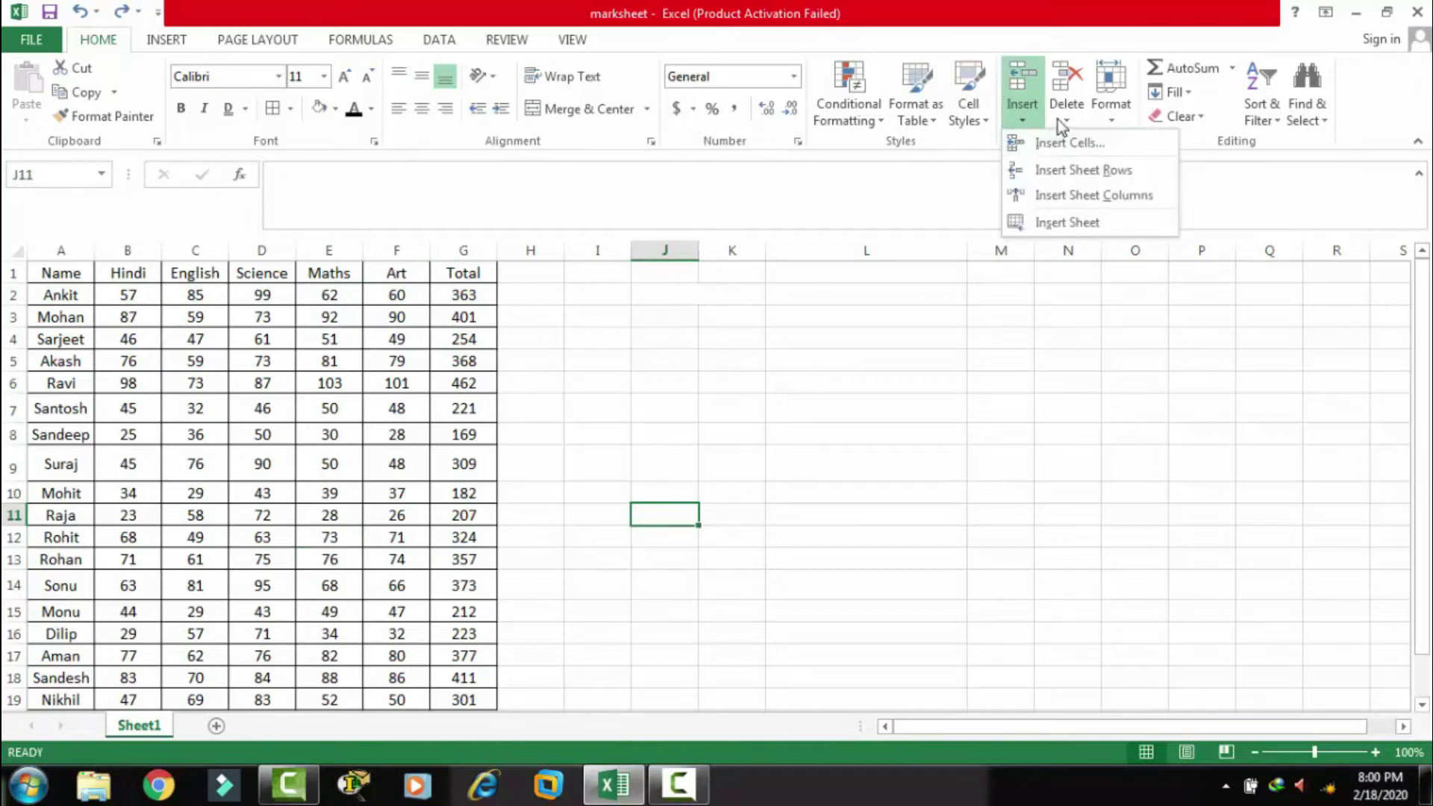
click(1059, 120)
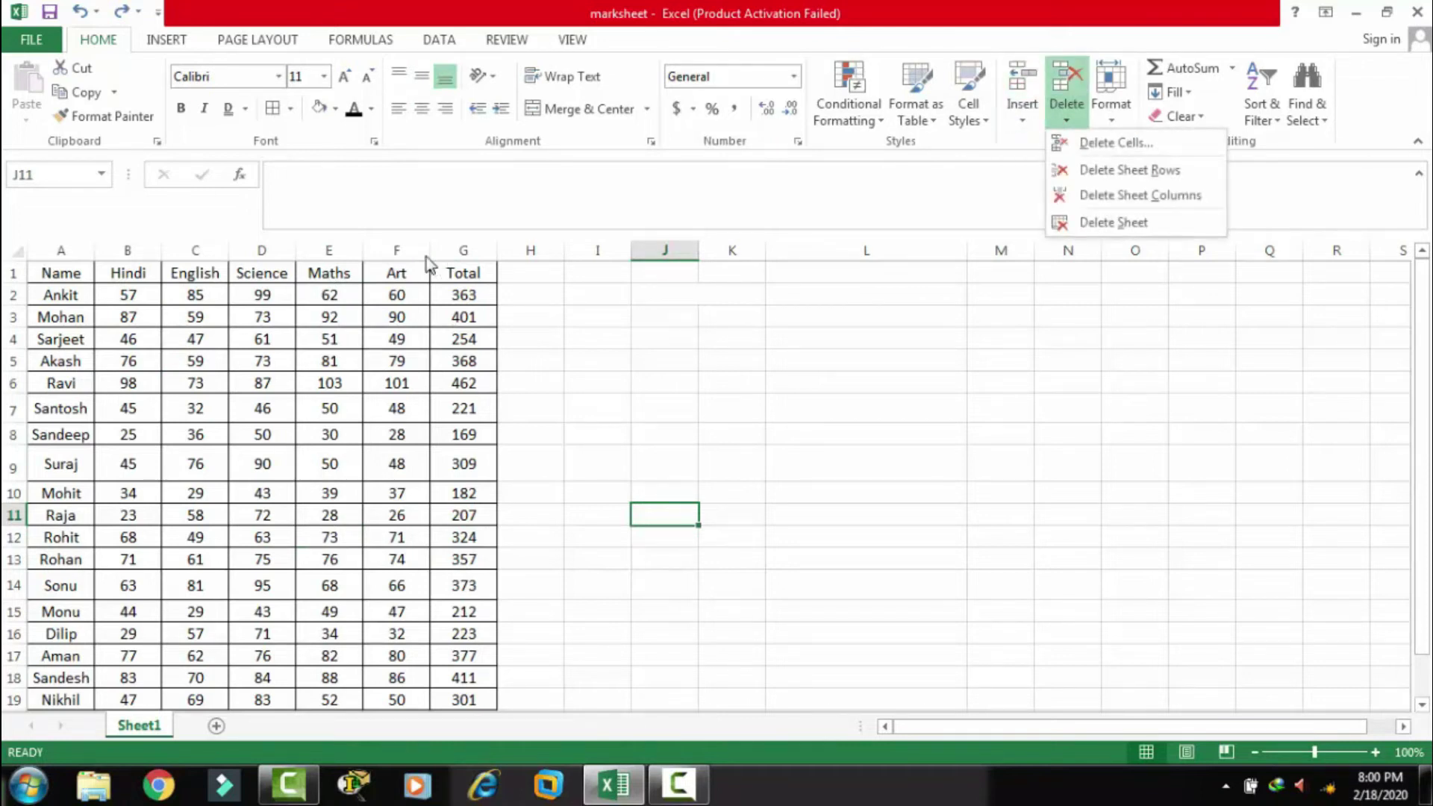
click(376, 246)
right_click(376, 246)
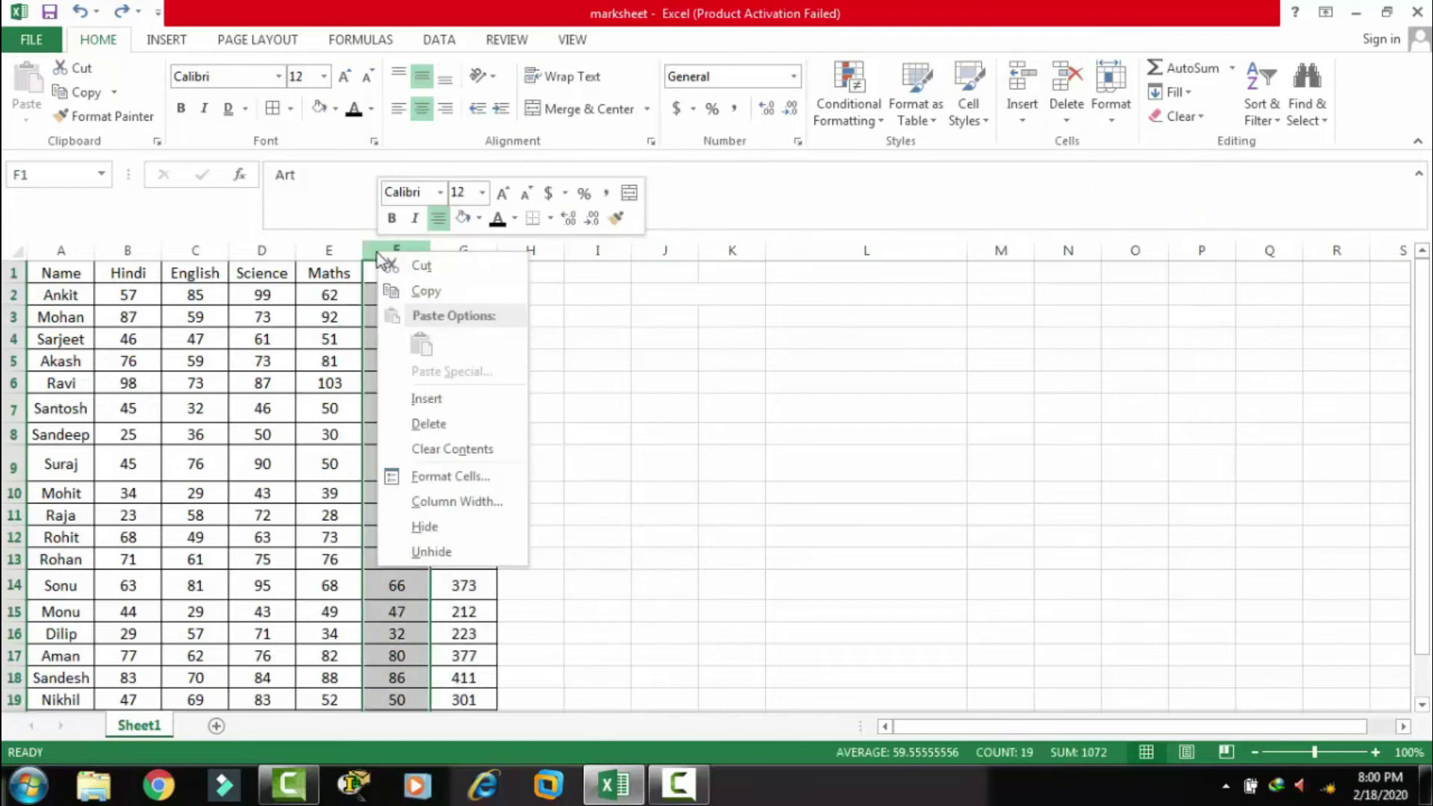
click(419, 400)
click(597, 411)
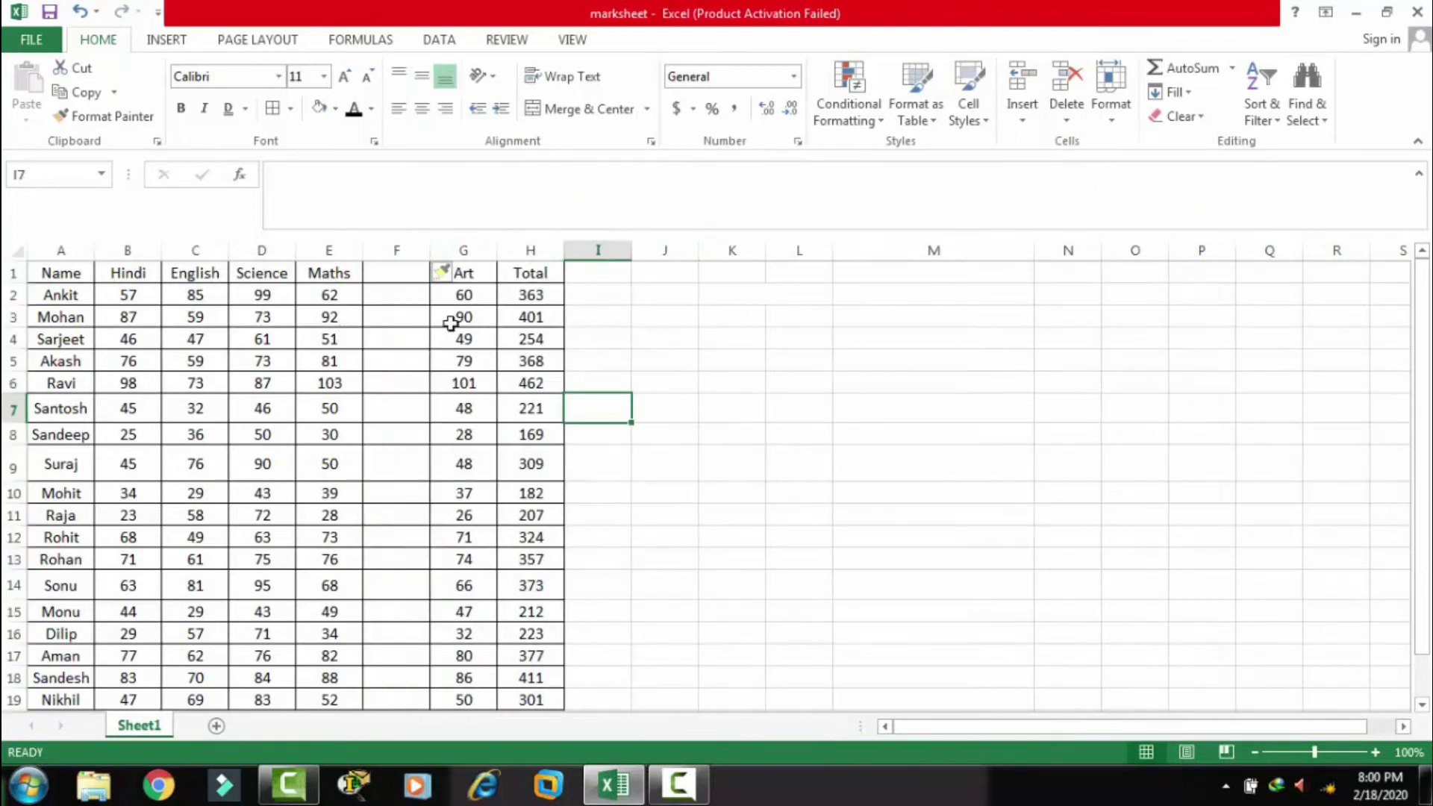
click(411, 250)
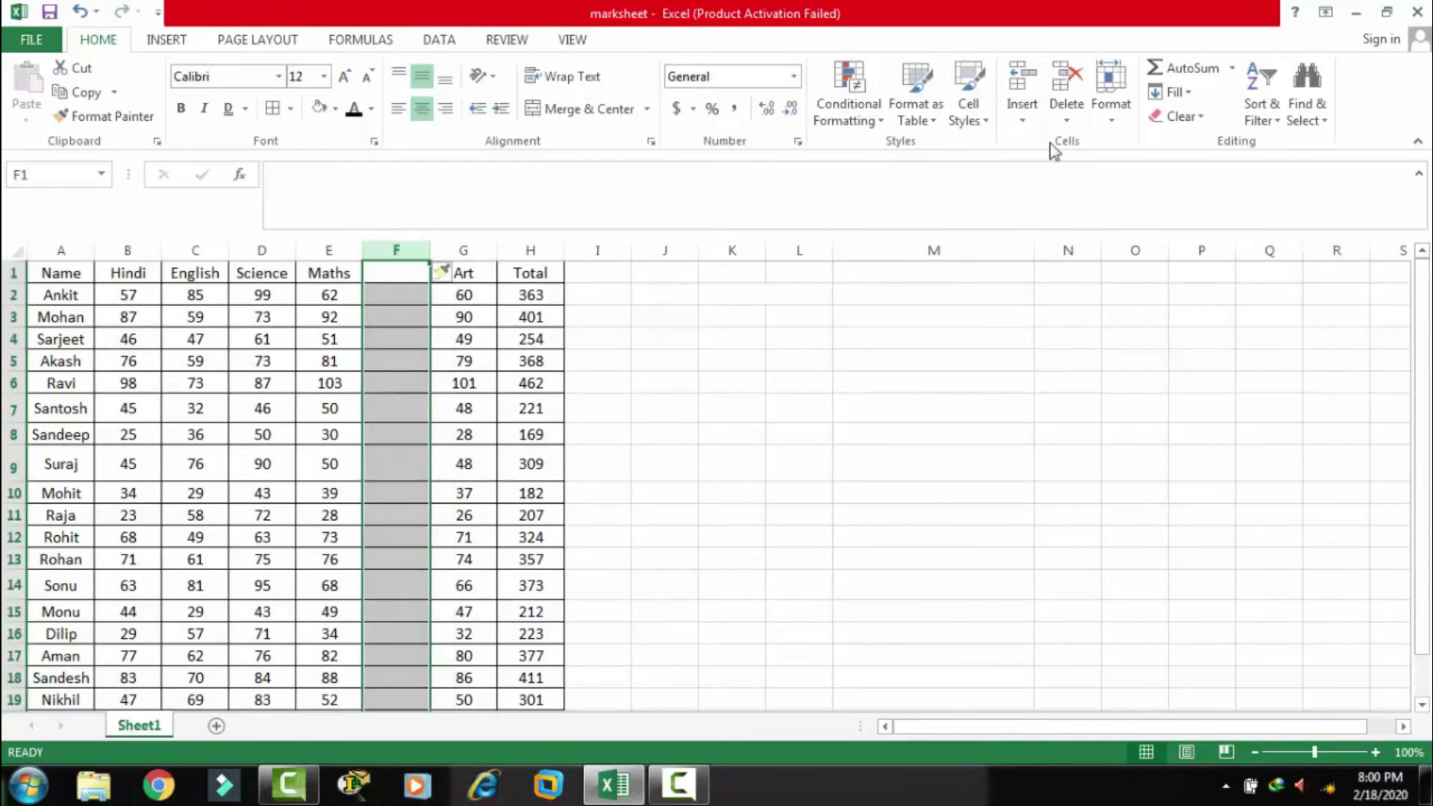
click(1083, 120)
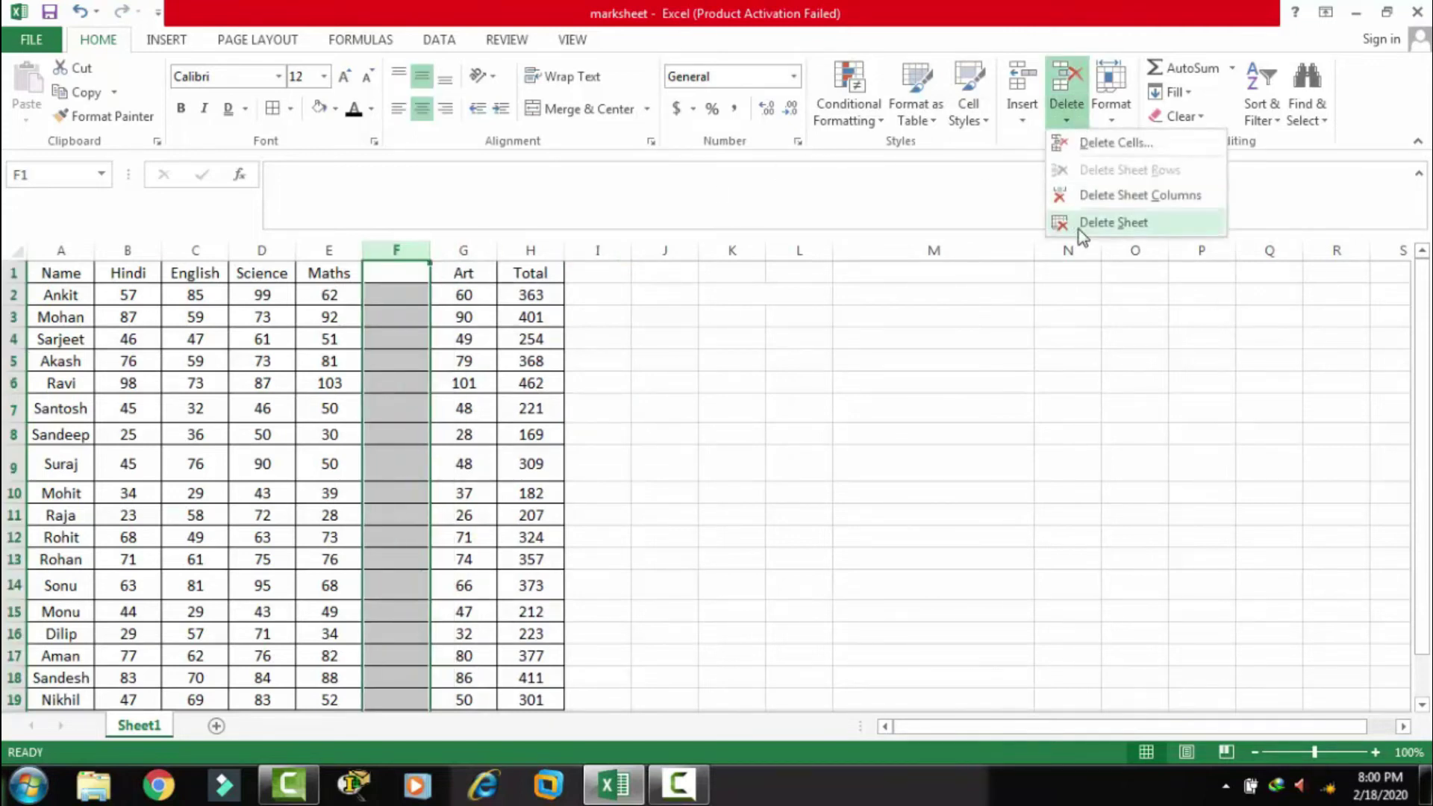
click(1104, 192)
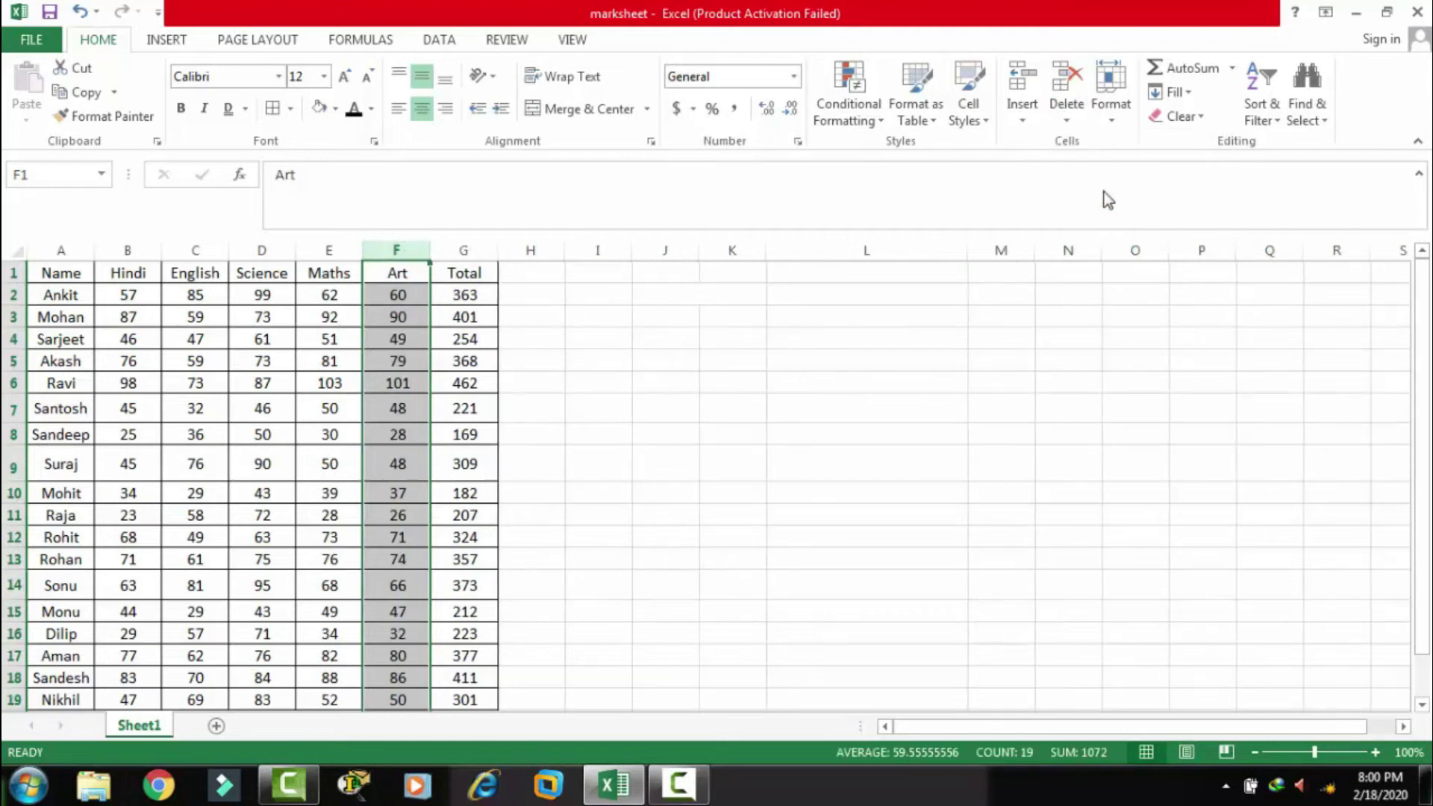
click(925, 243)
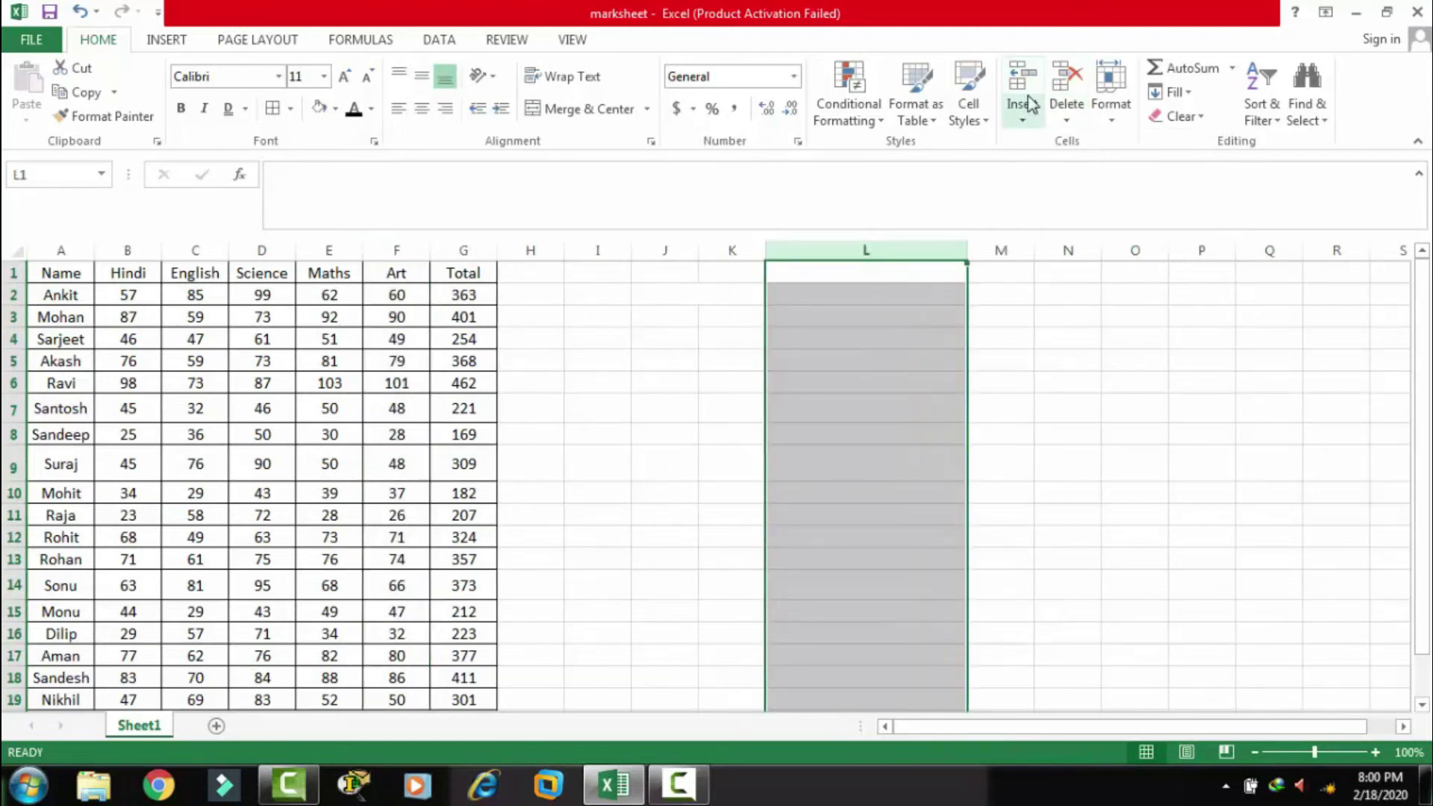
- Widen the Total column G and make row 6 taller by dragging their borders
click(1110, 123)
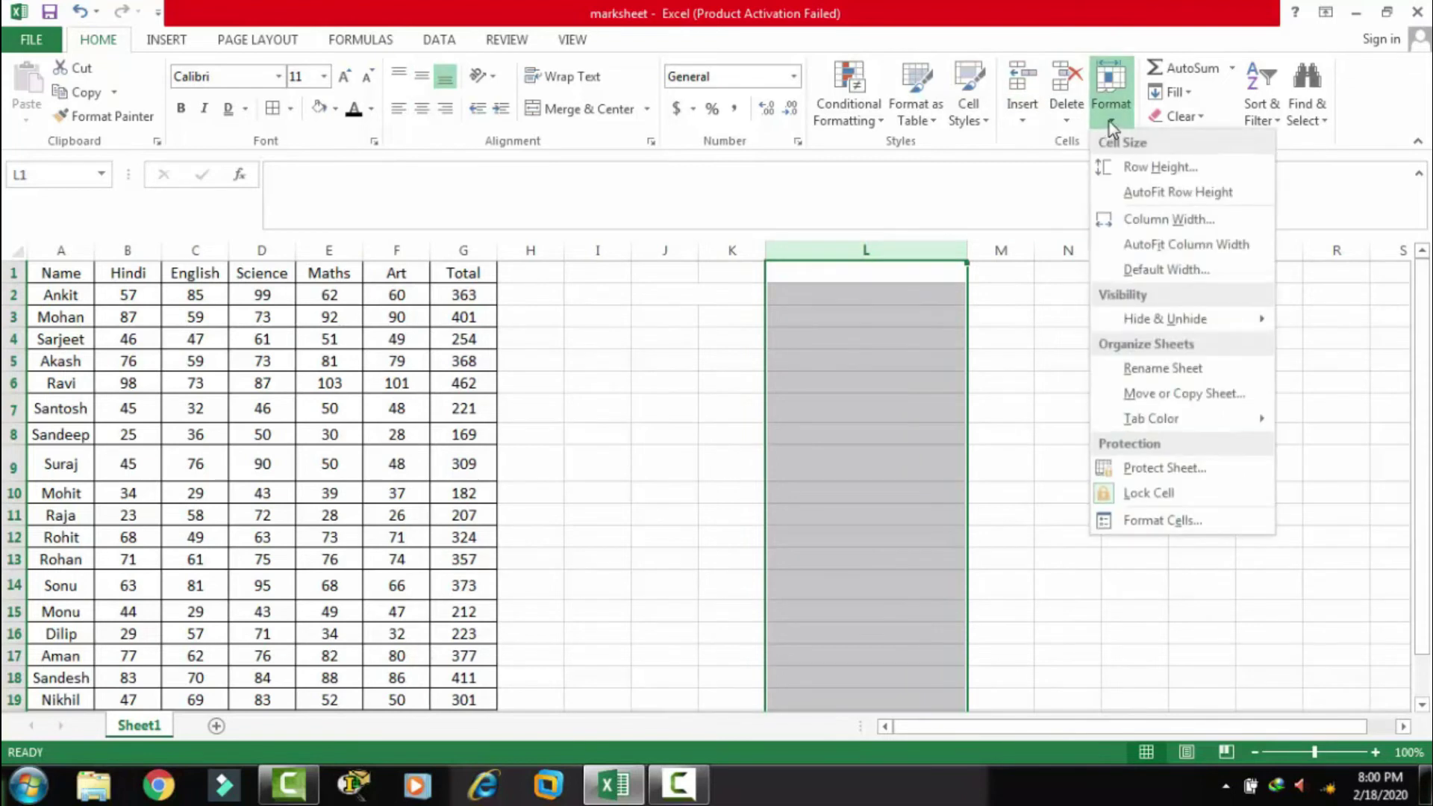
click(731, 325)
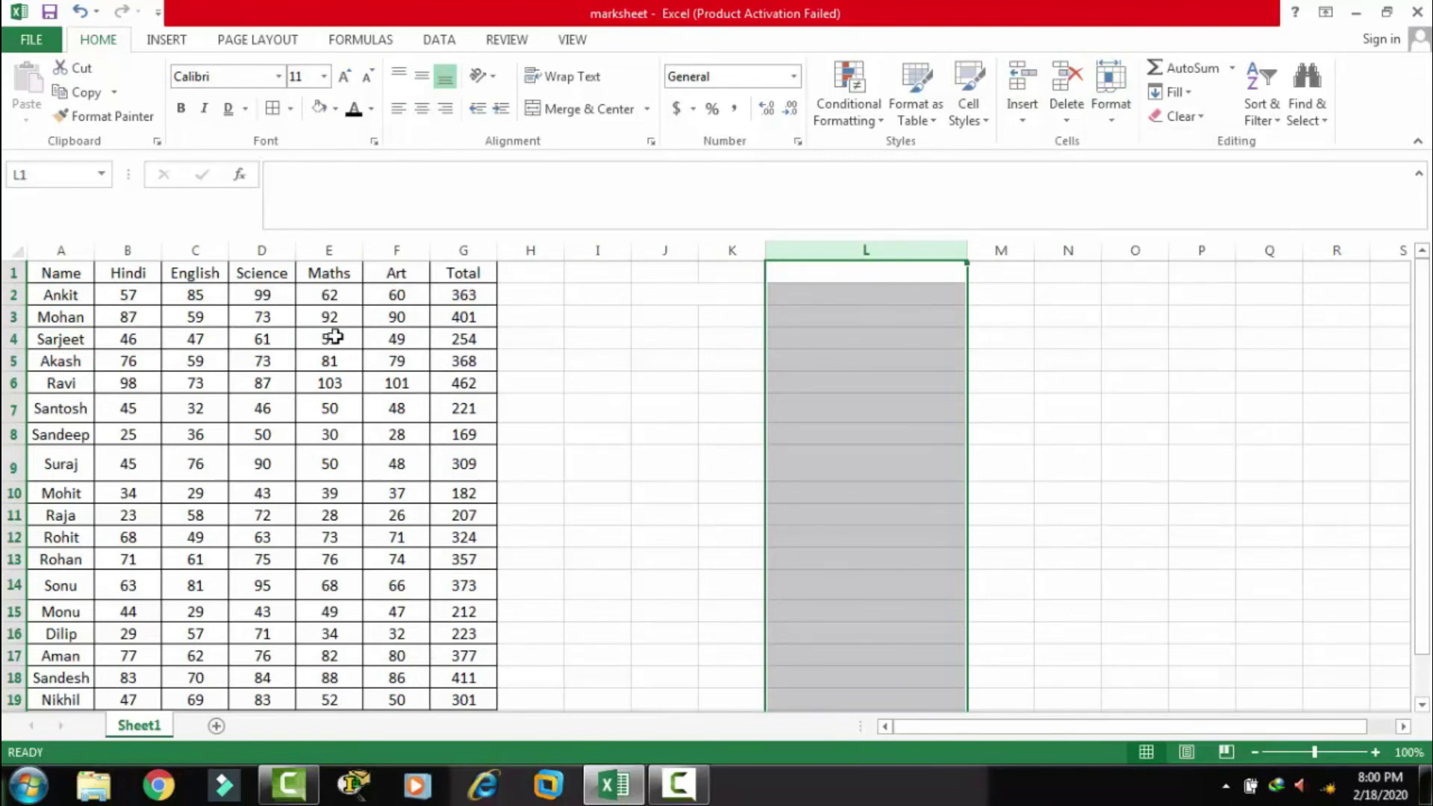
click(515, 364)
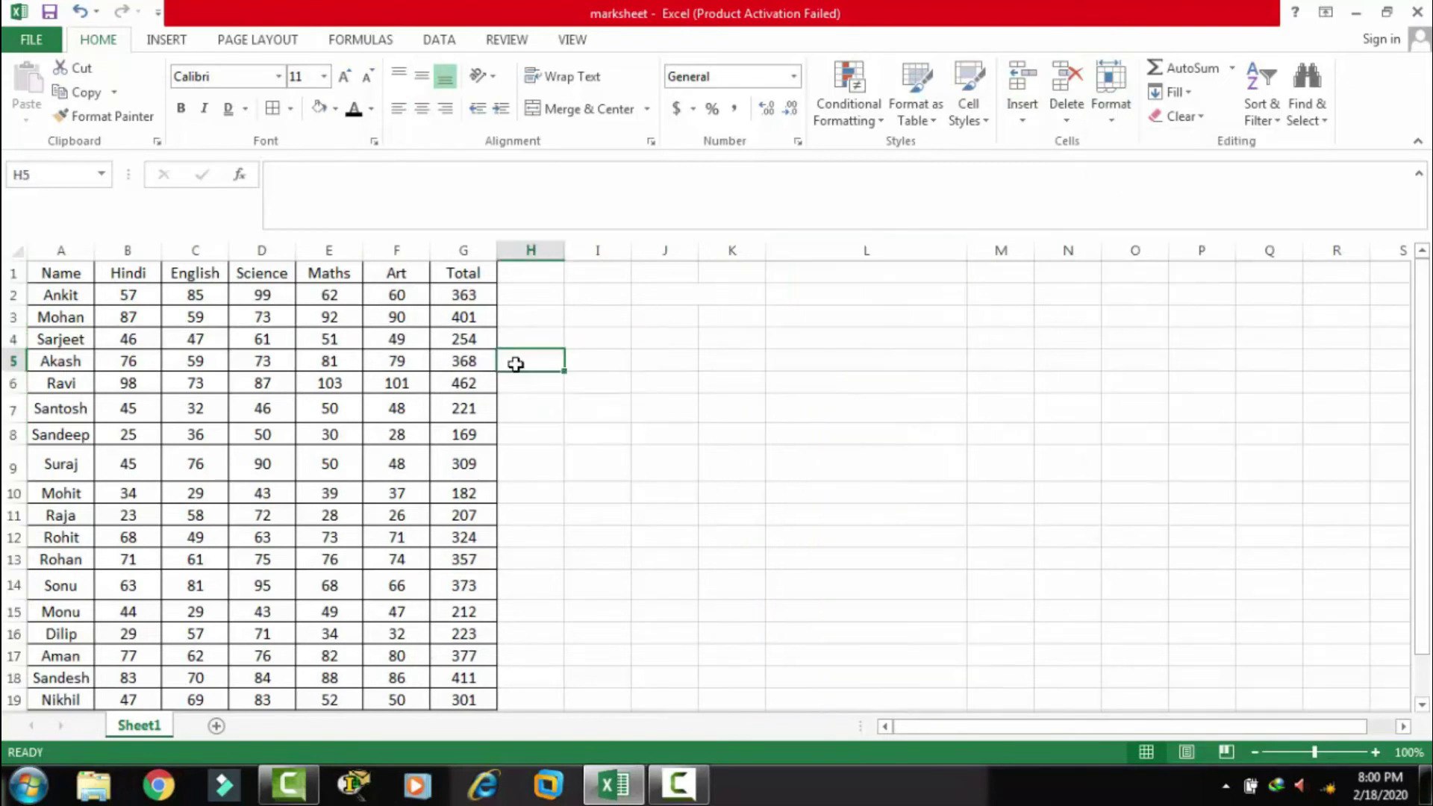
click(472, 385)
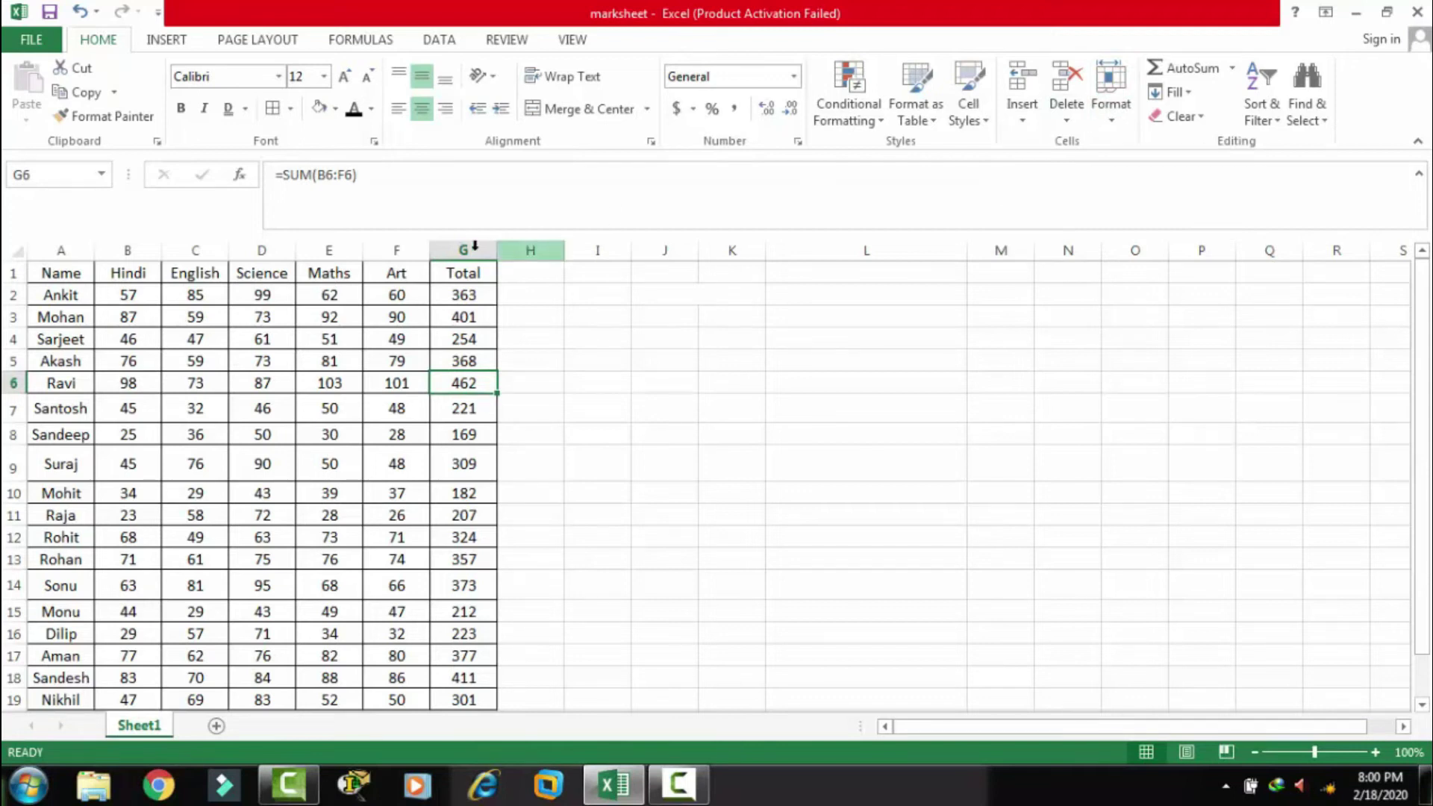
drag(497, 250, 575, 250)
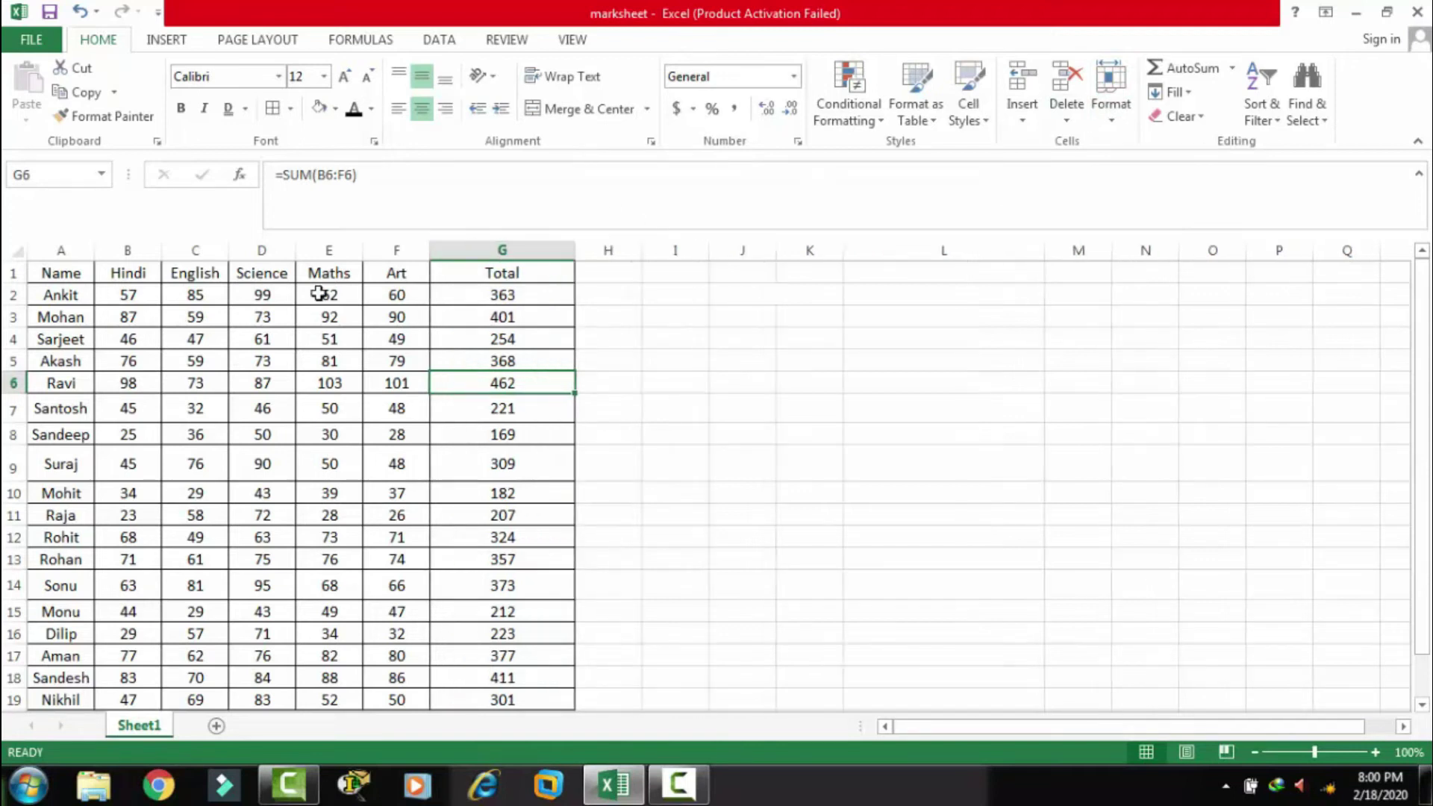
drag(20, 389, 20, 446)
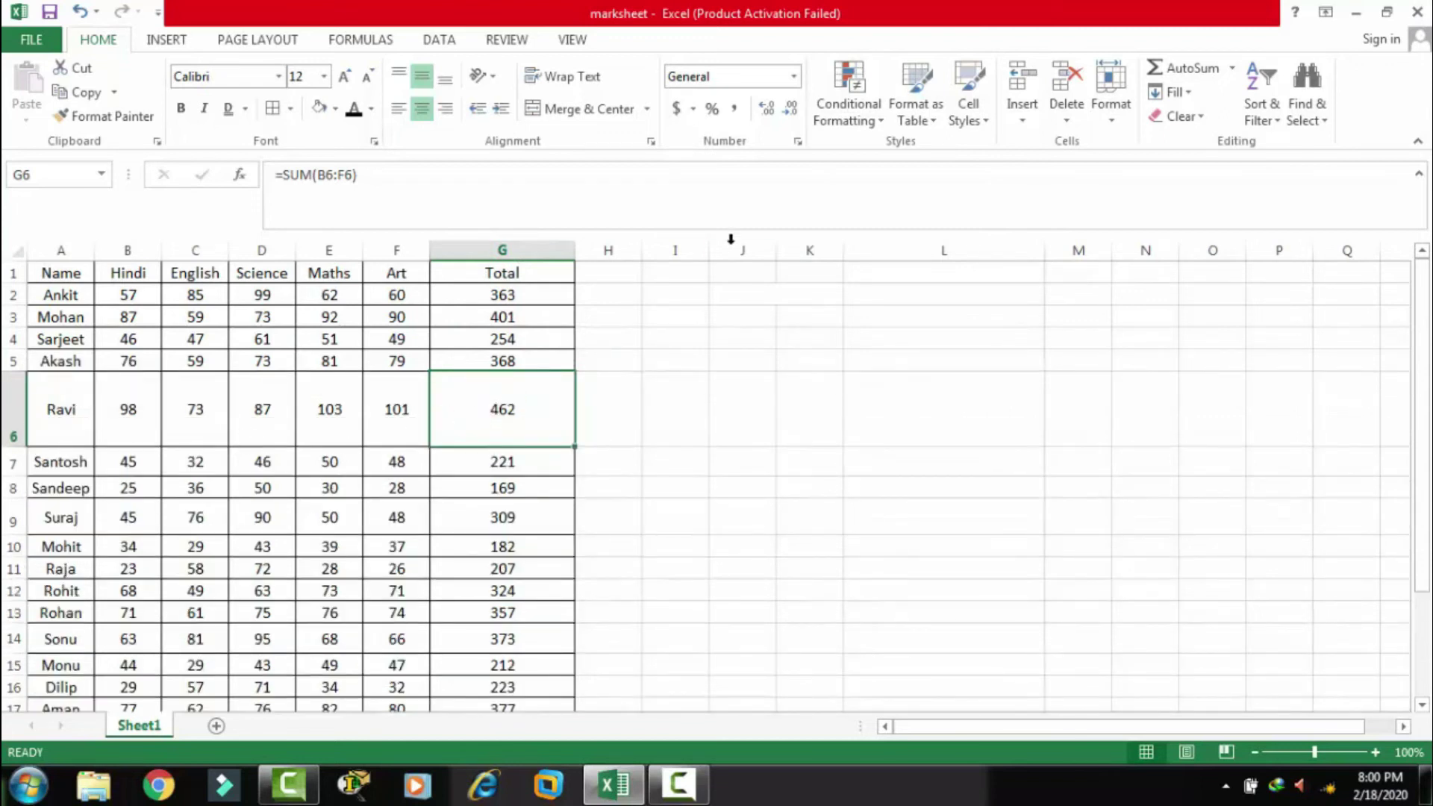
- Set row 6 height to 40 and column G width to 10
click(1114, 112)
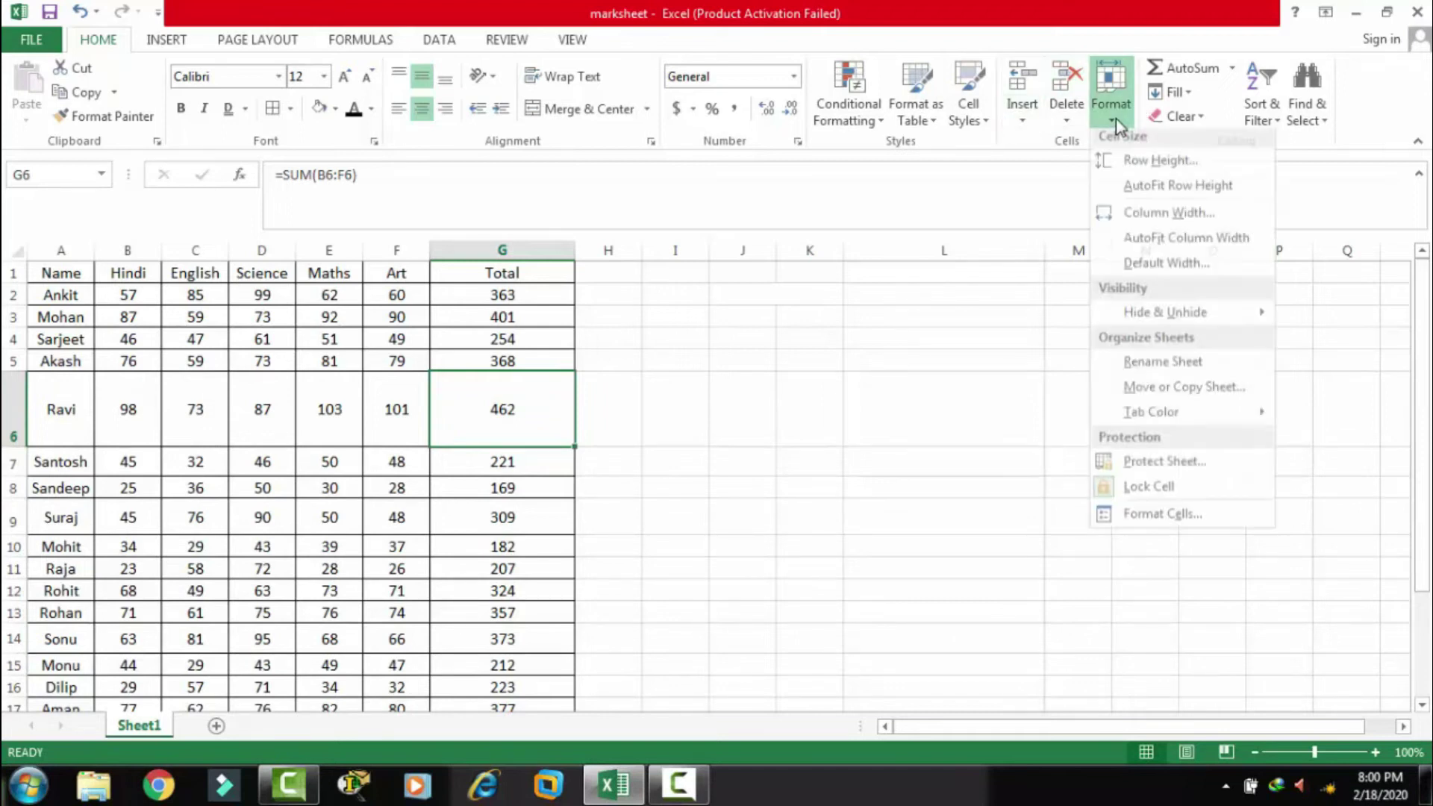
click(1136, 169)
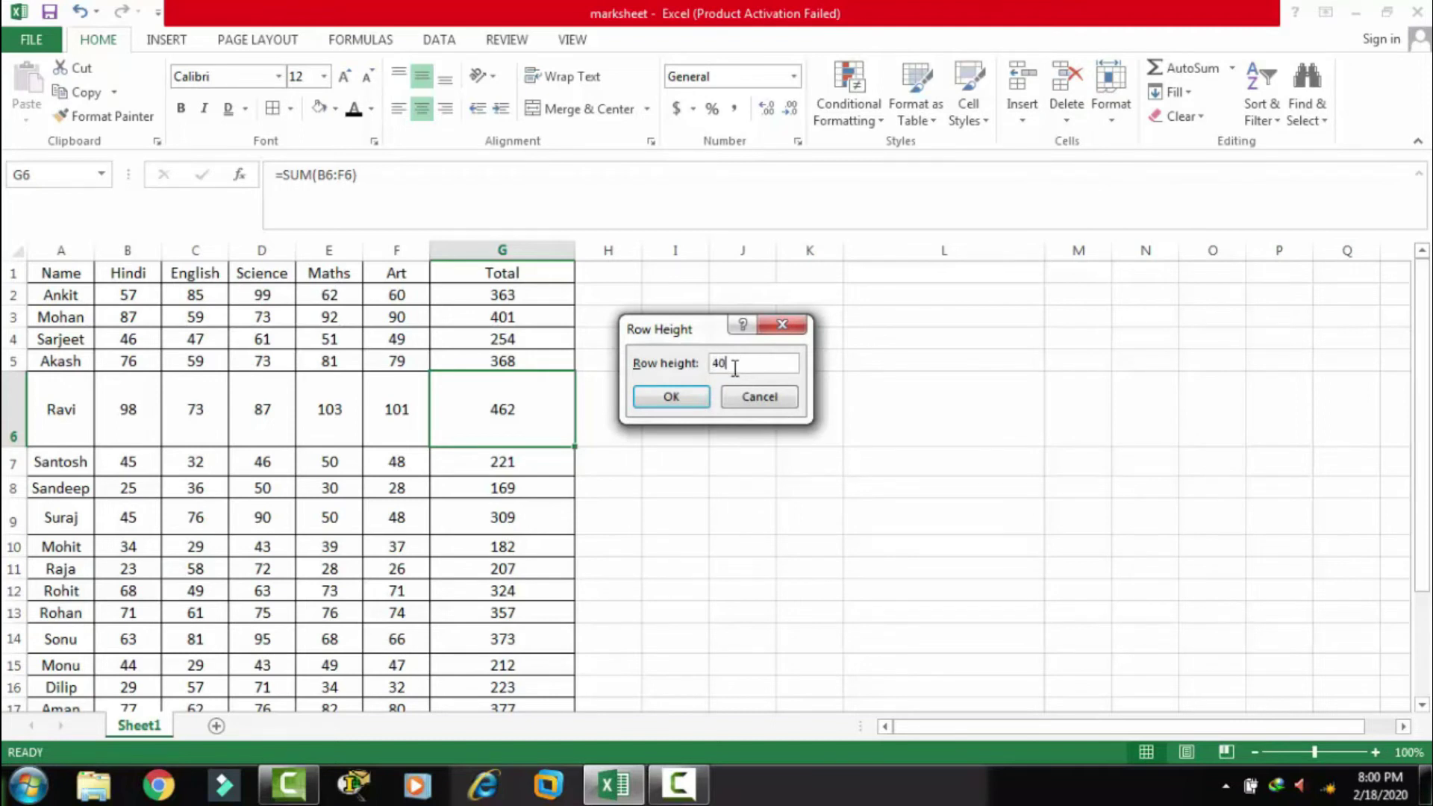
click(671, 396)
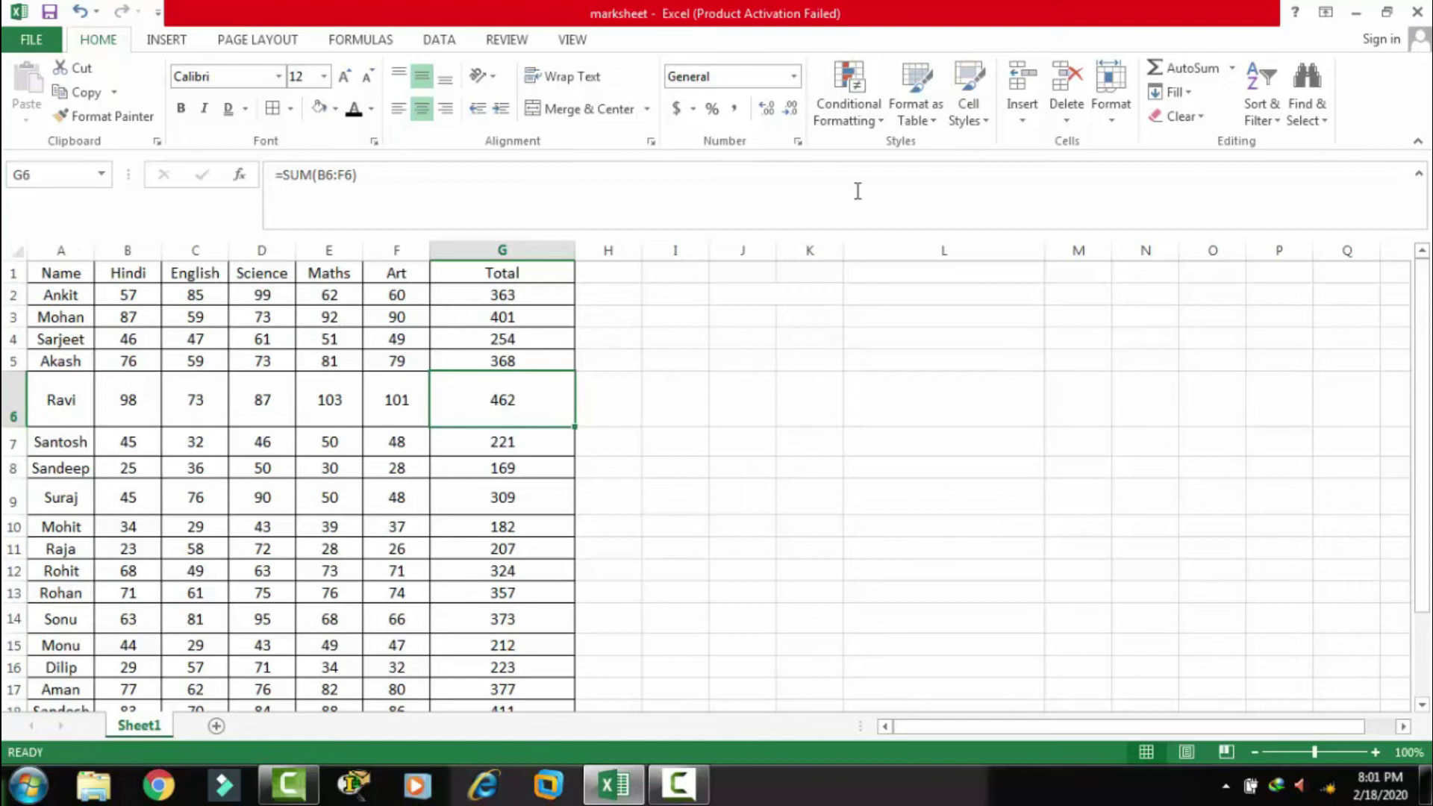
click(1108, 112)
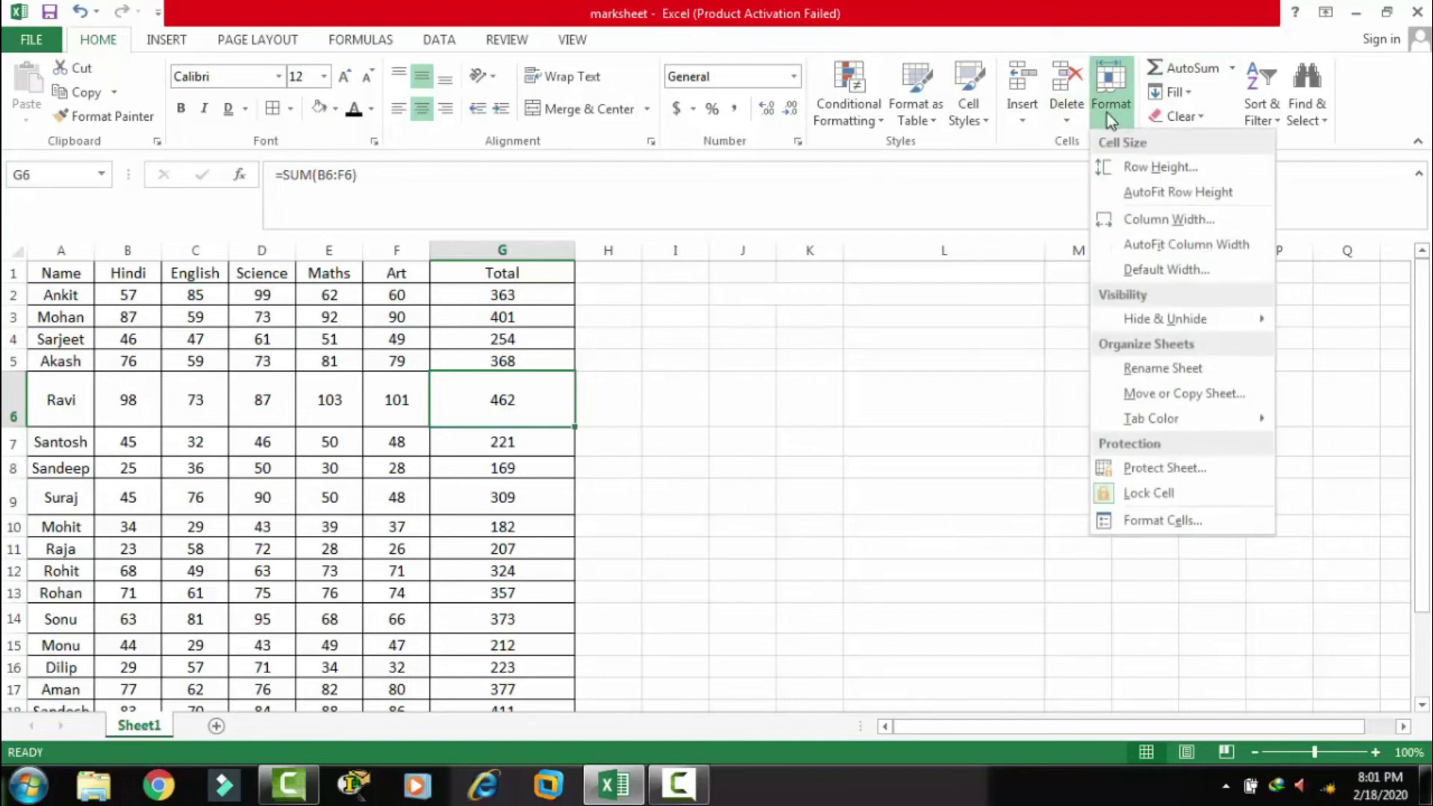
click(1137, 221)
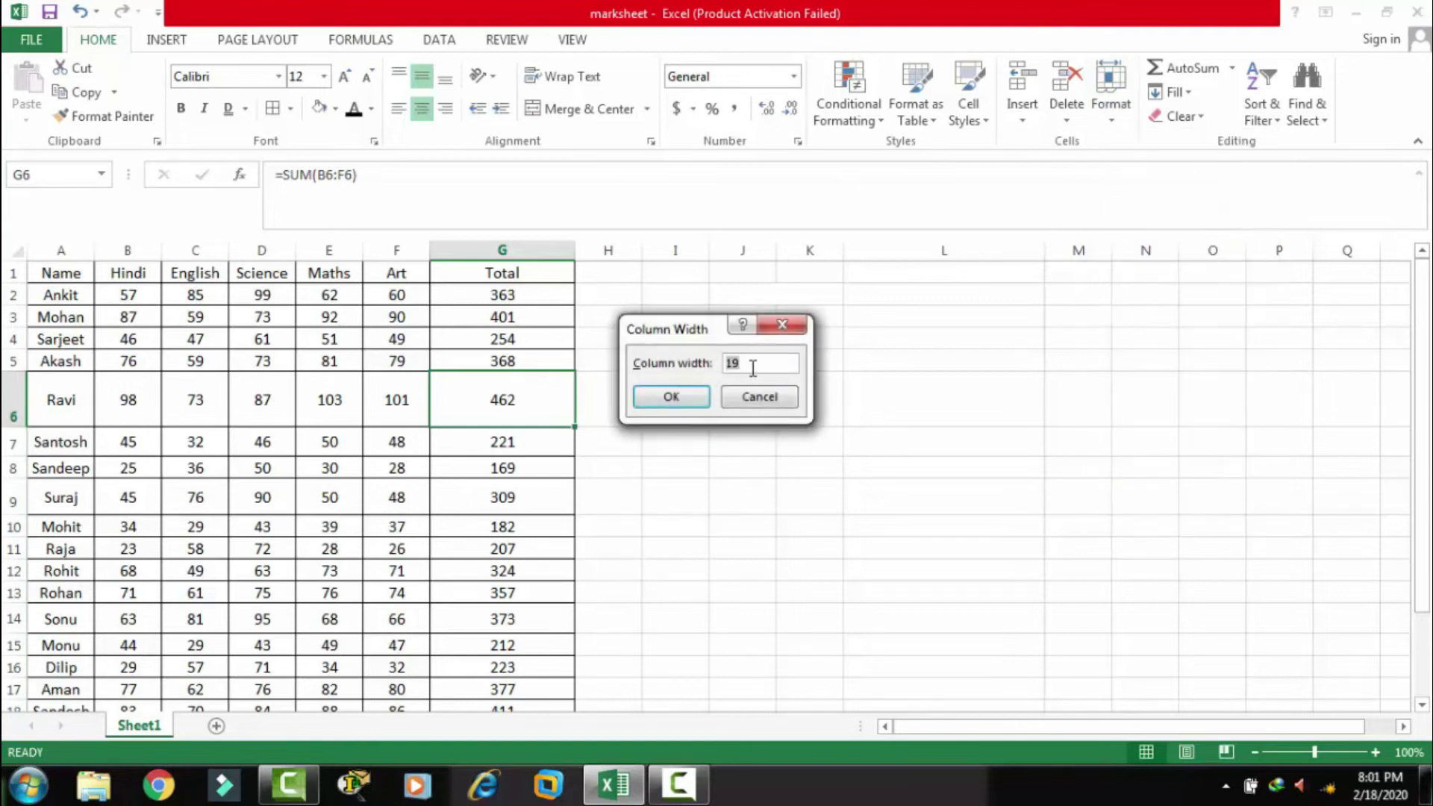
click(671, 397)
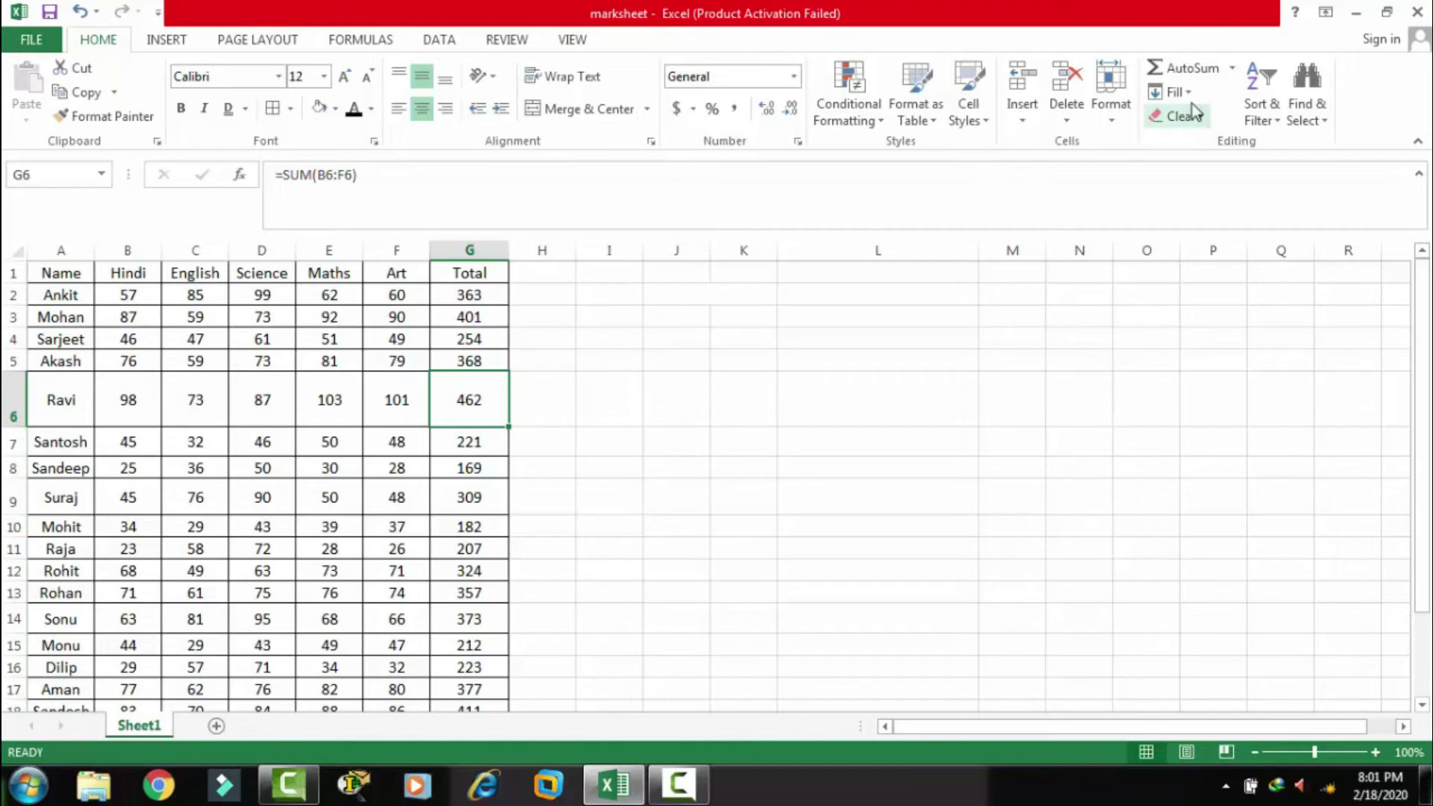
- Undo the row 6 and column G size changes to restore their original sizes
click(966, 392)
click(949, 387)
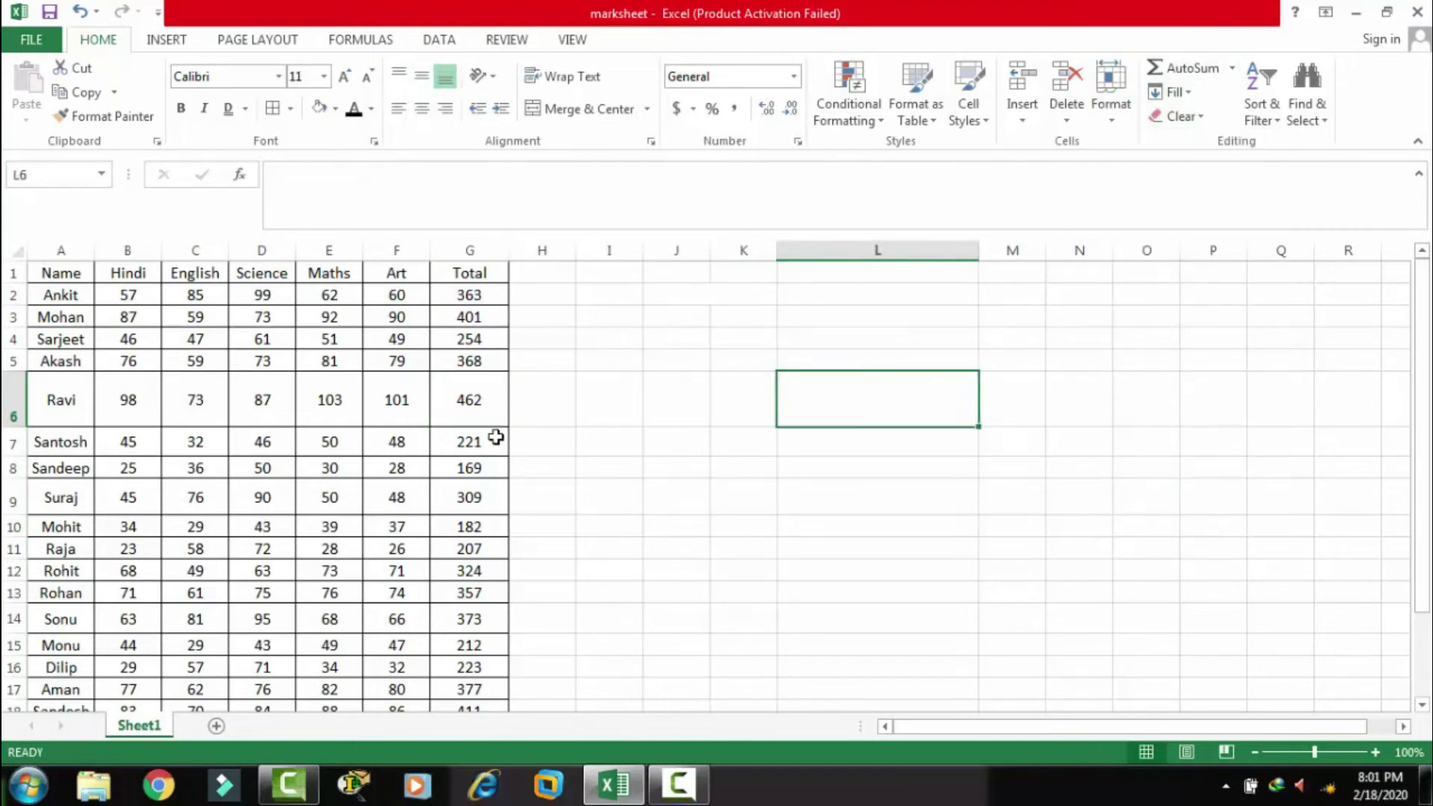
drag(1424, 347, 1426, 381)
key(ctrl+z)
key(ctrl+z)
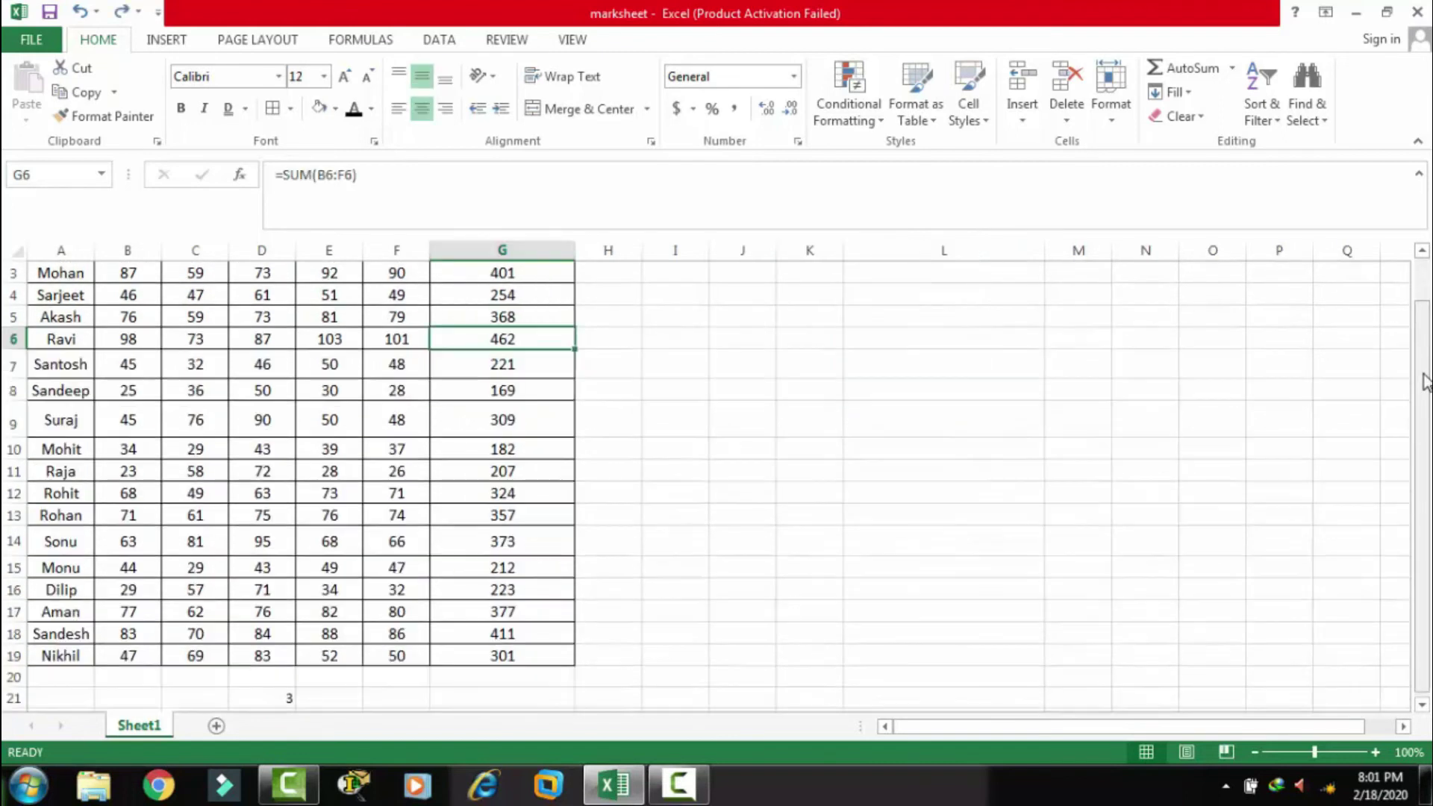
key(ctrl+z)
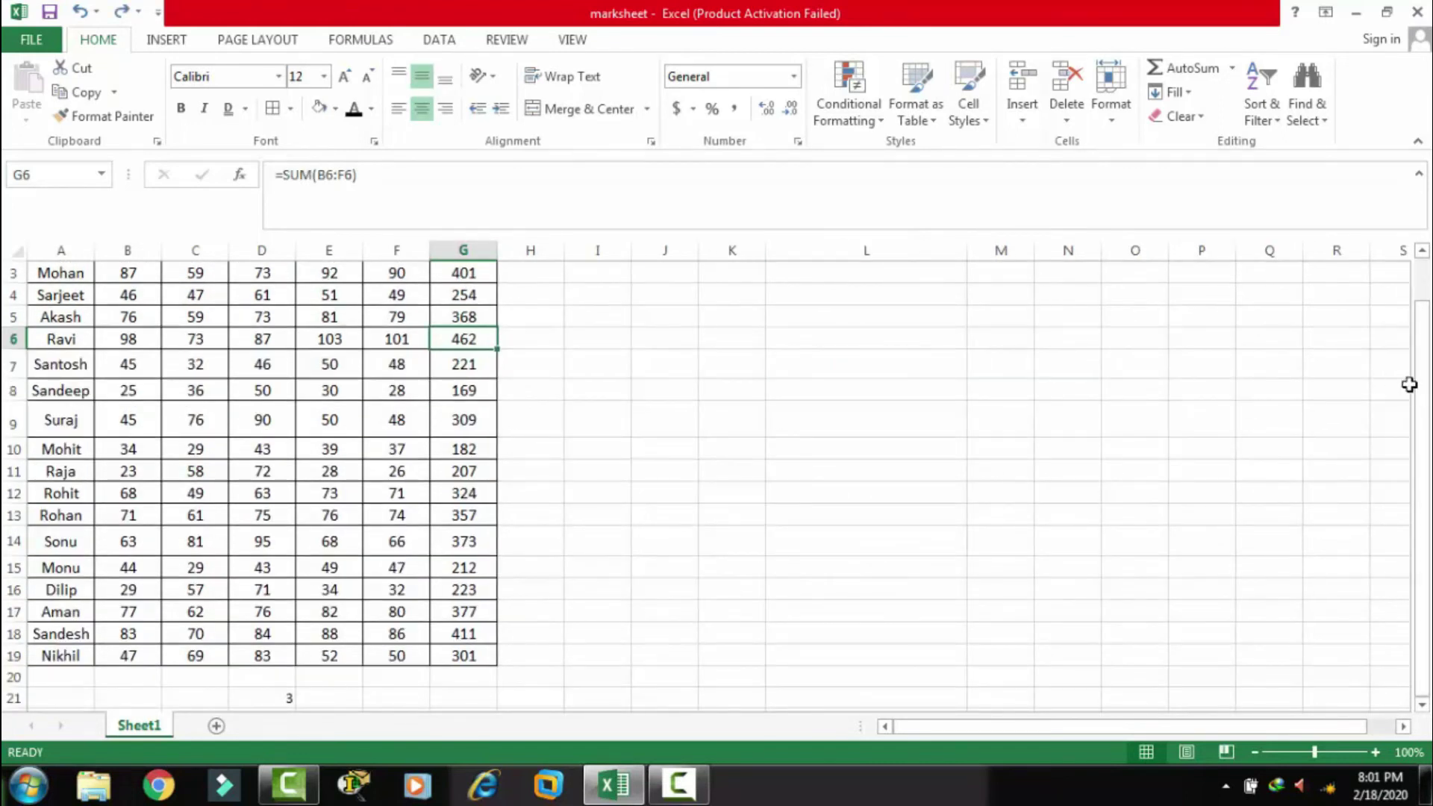
drag(1422, 385, 1424, 275)
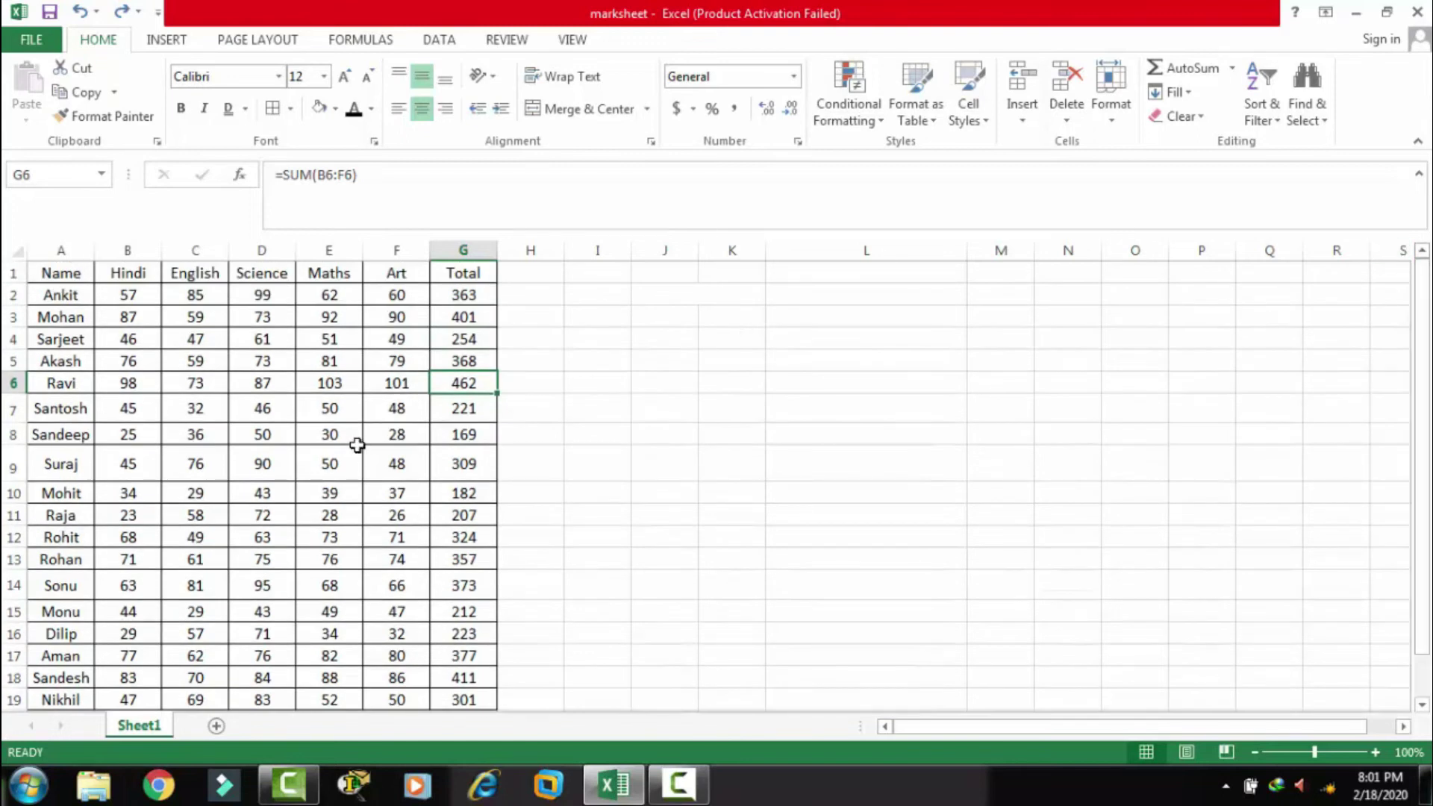
- Total the Art marks into F20 with AutoSum Sum, giving =SUM(F2:F19) = 1072
mouse_move(399, 296)
mouse_down()
mouse_move(380, 706)
mouse_move(386, 594)
mouse_up()
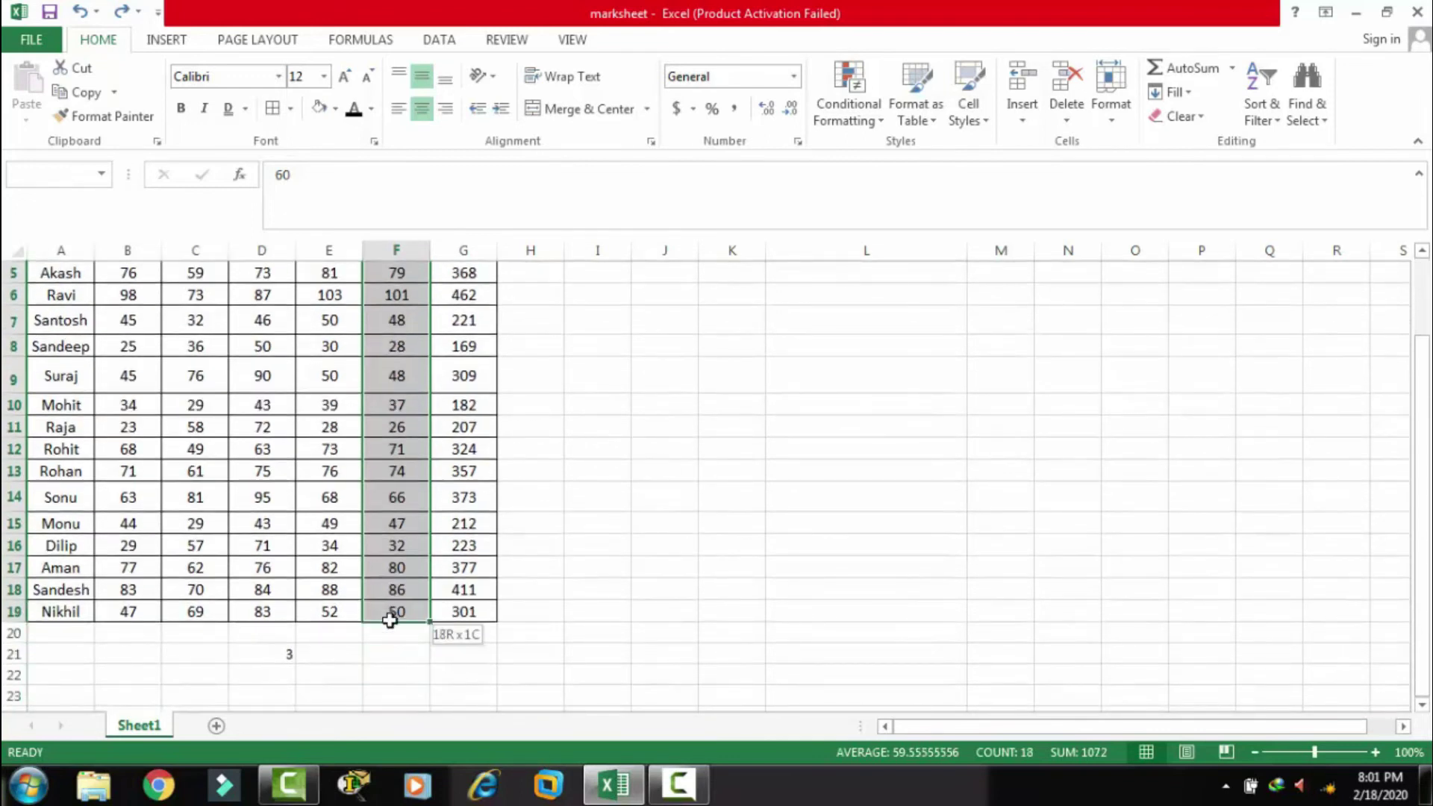
drag(386, 594, 390, 633)
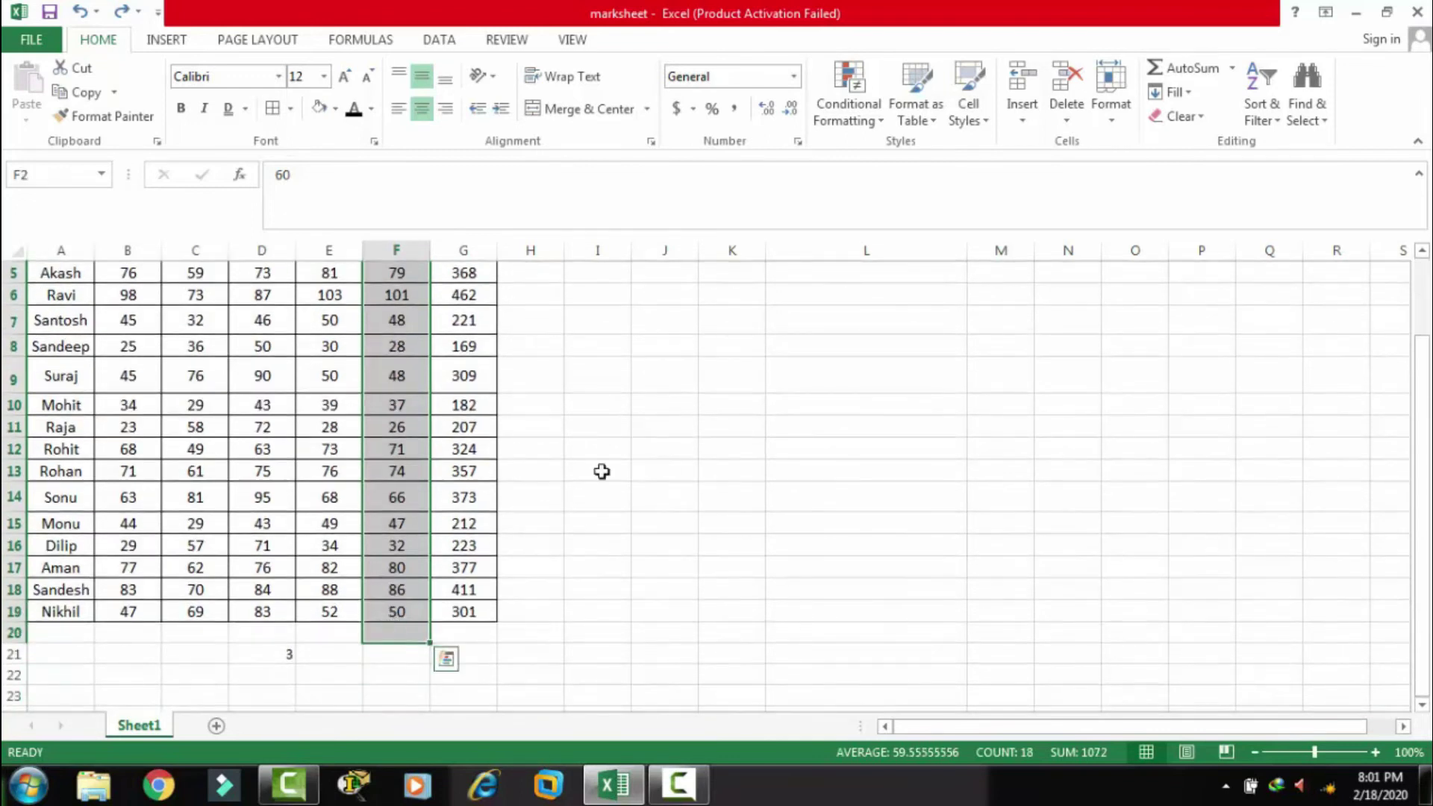
click(1232, 68)
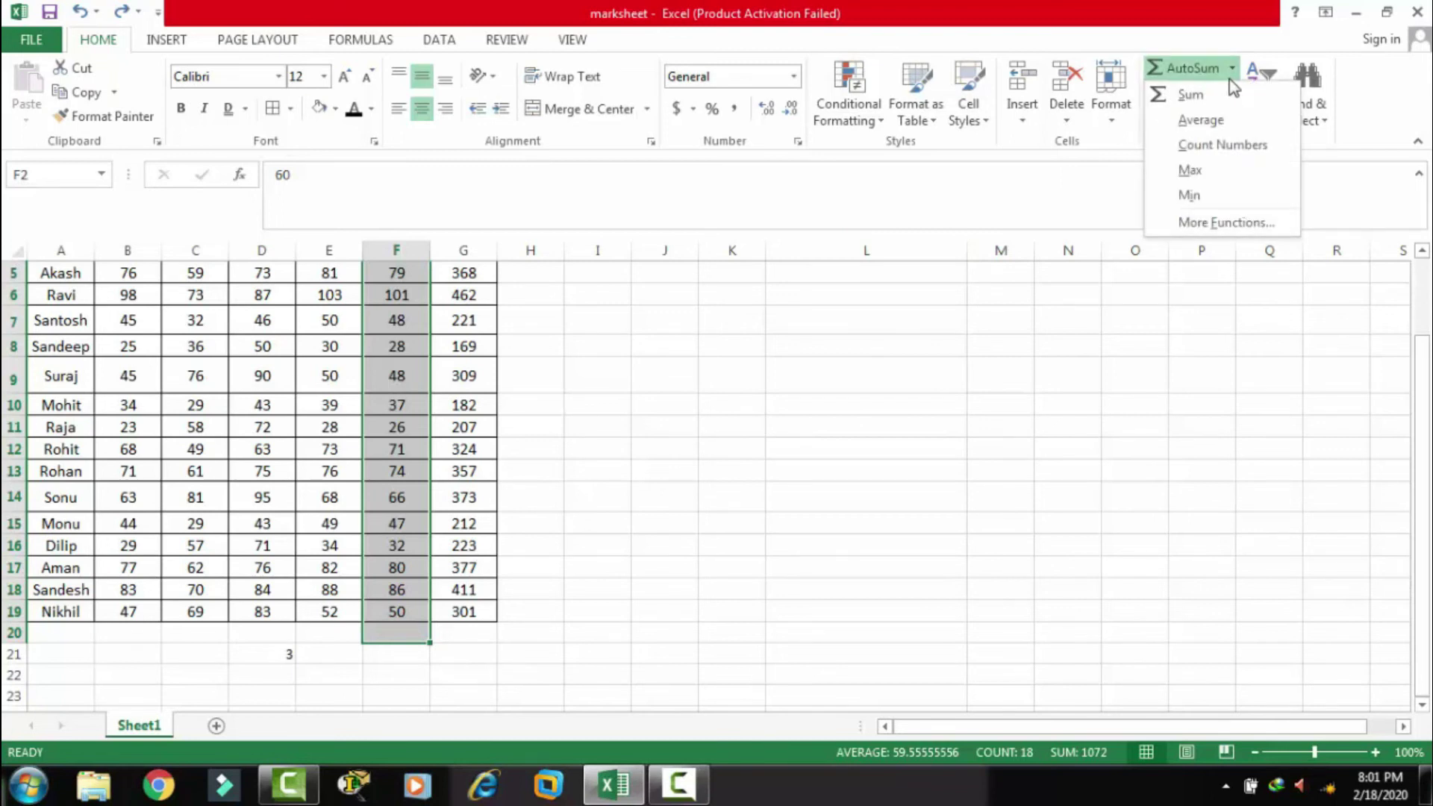
click(1203, 96)
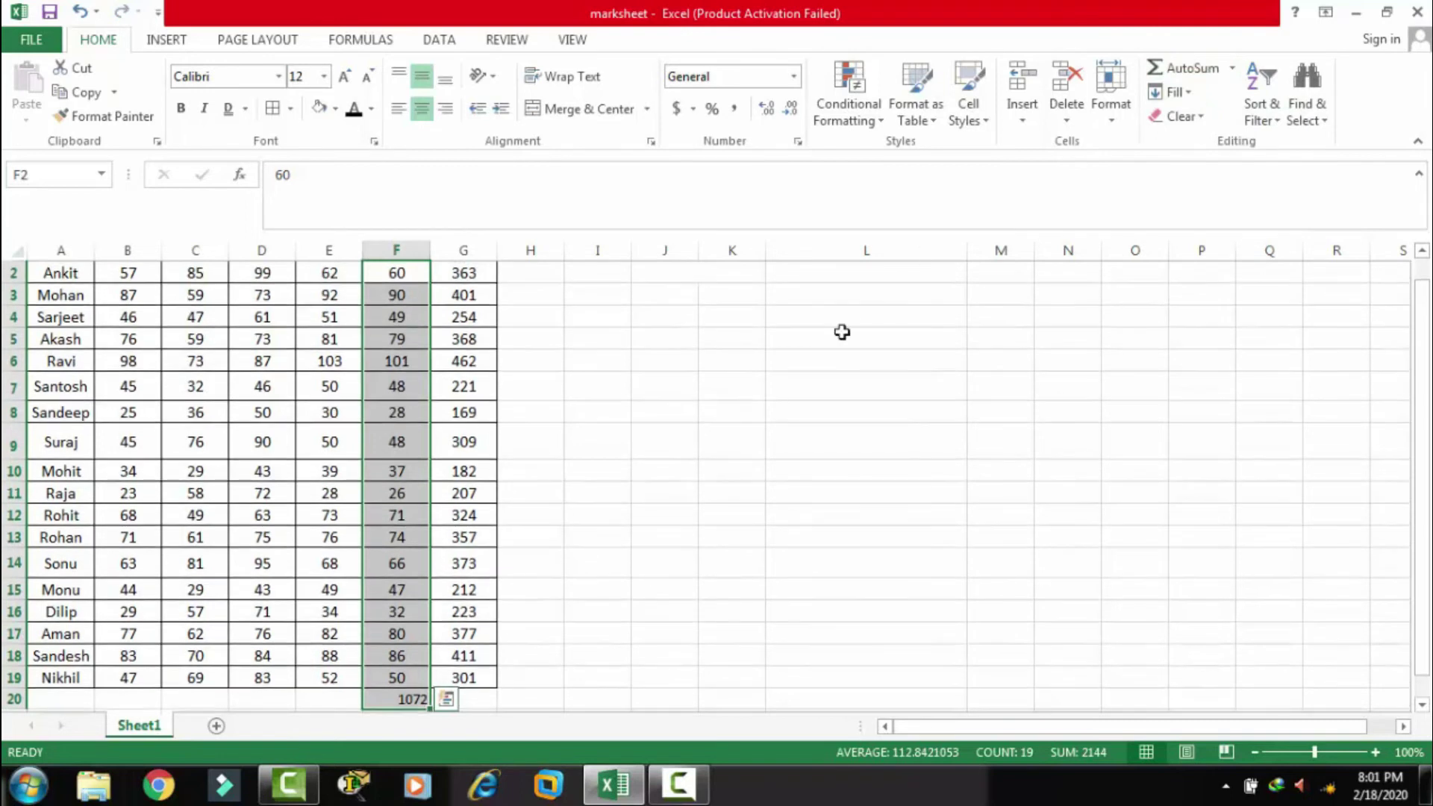
scroll(700, 636, down, 1)
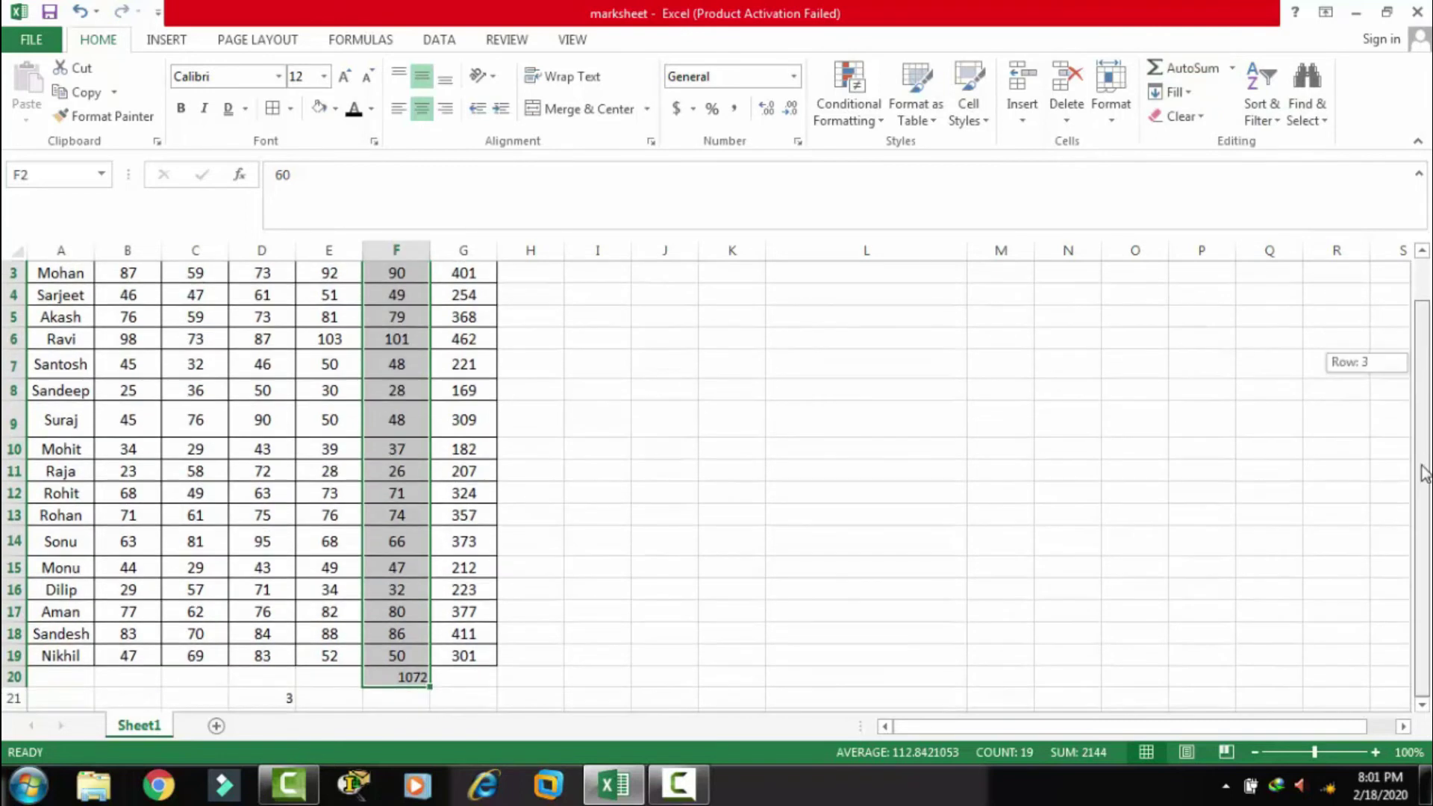
click(400, 679)
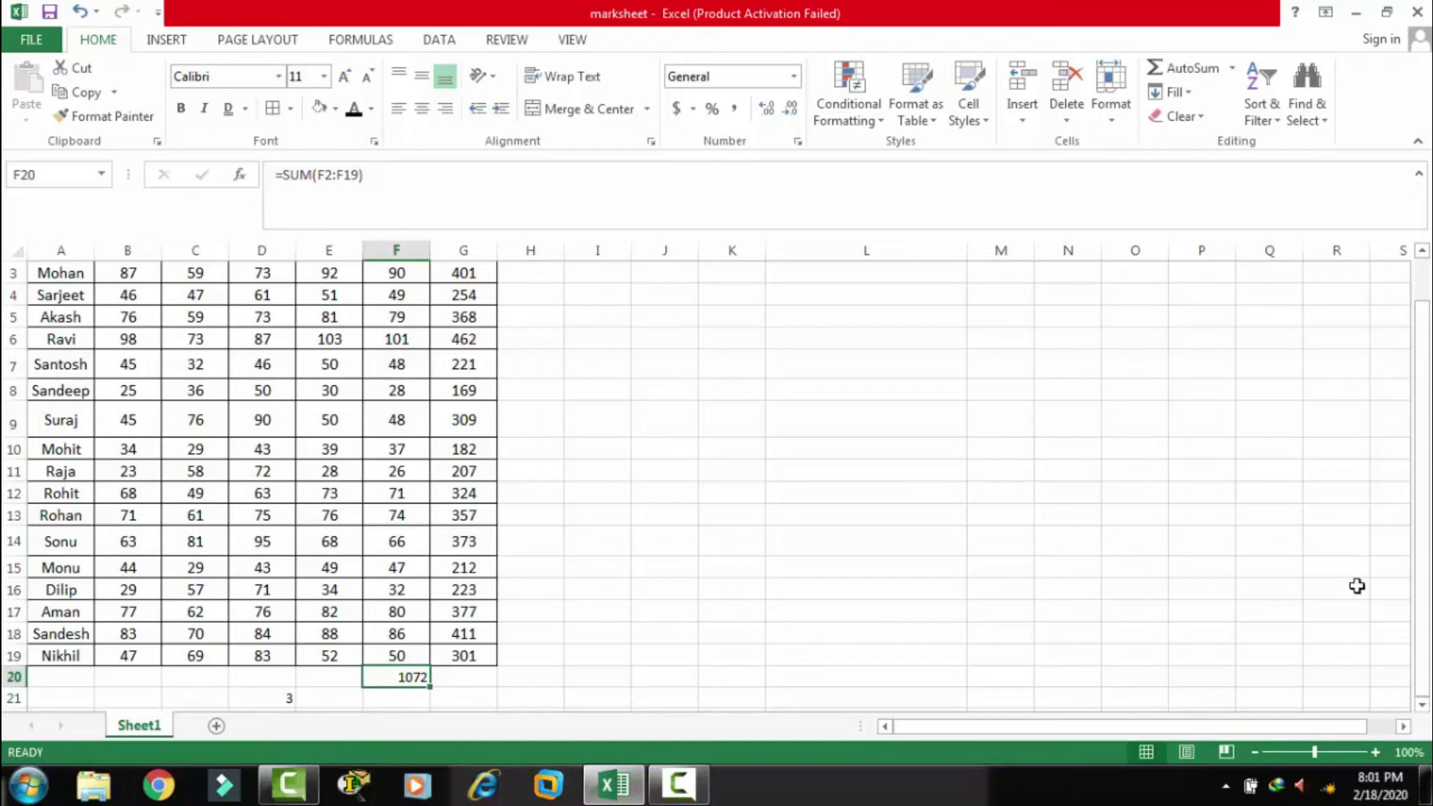
- Reselect the Art marks and bring up the AutoSum function list again
drag(1422, 560, 1422, 515)
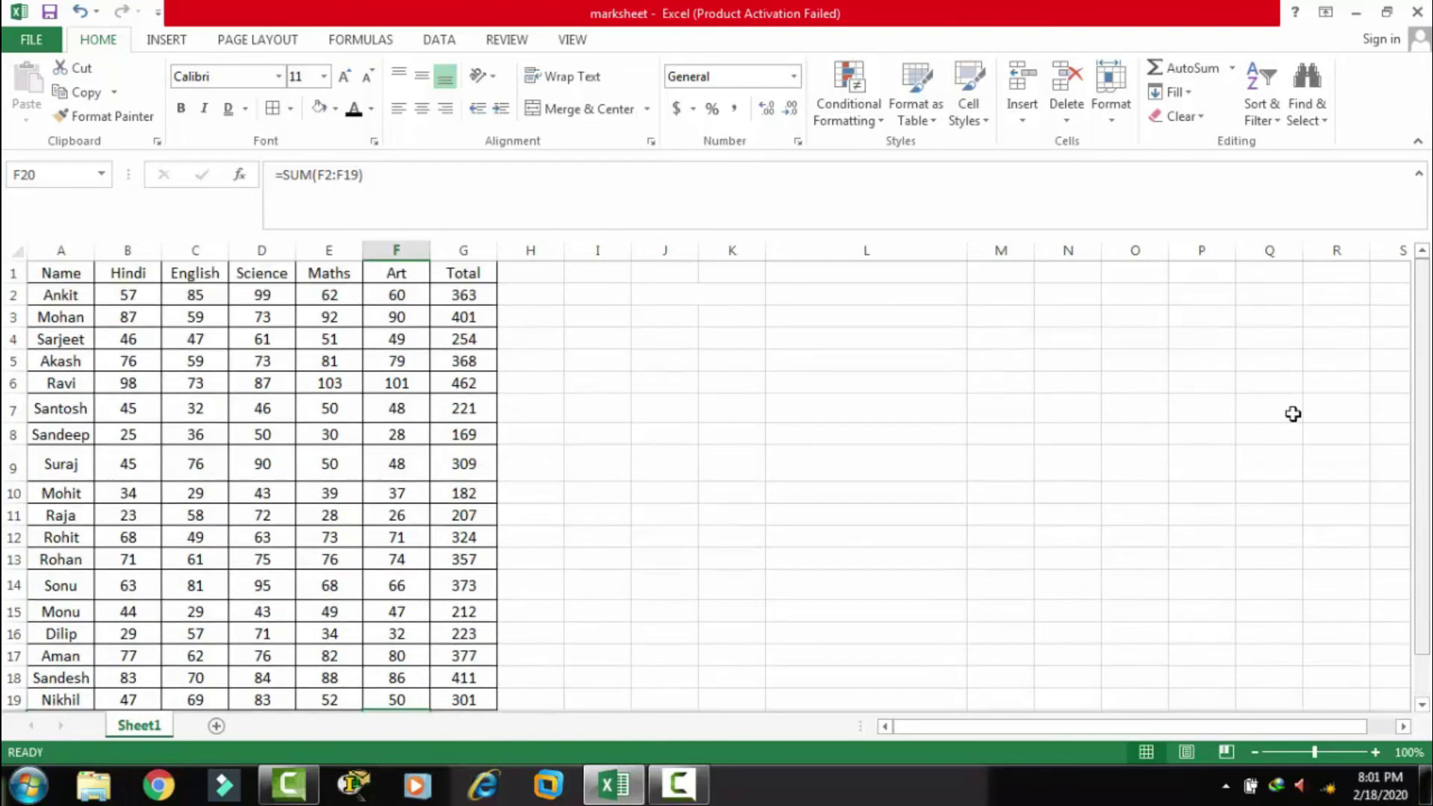
drag(420, 293, 412, 644)
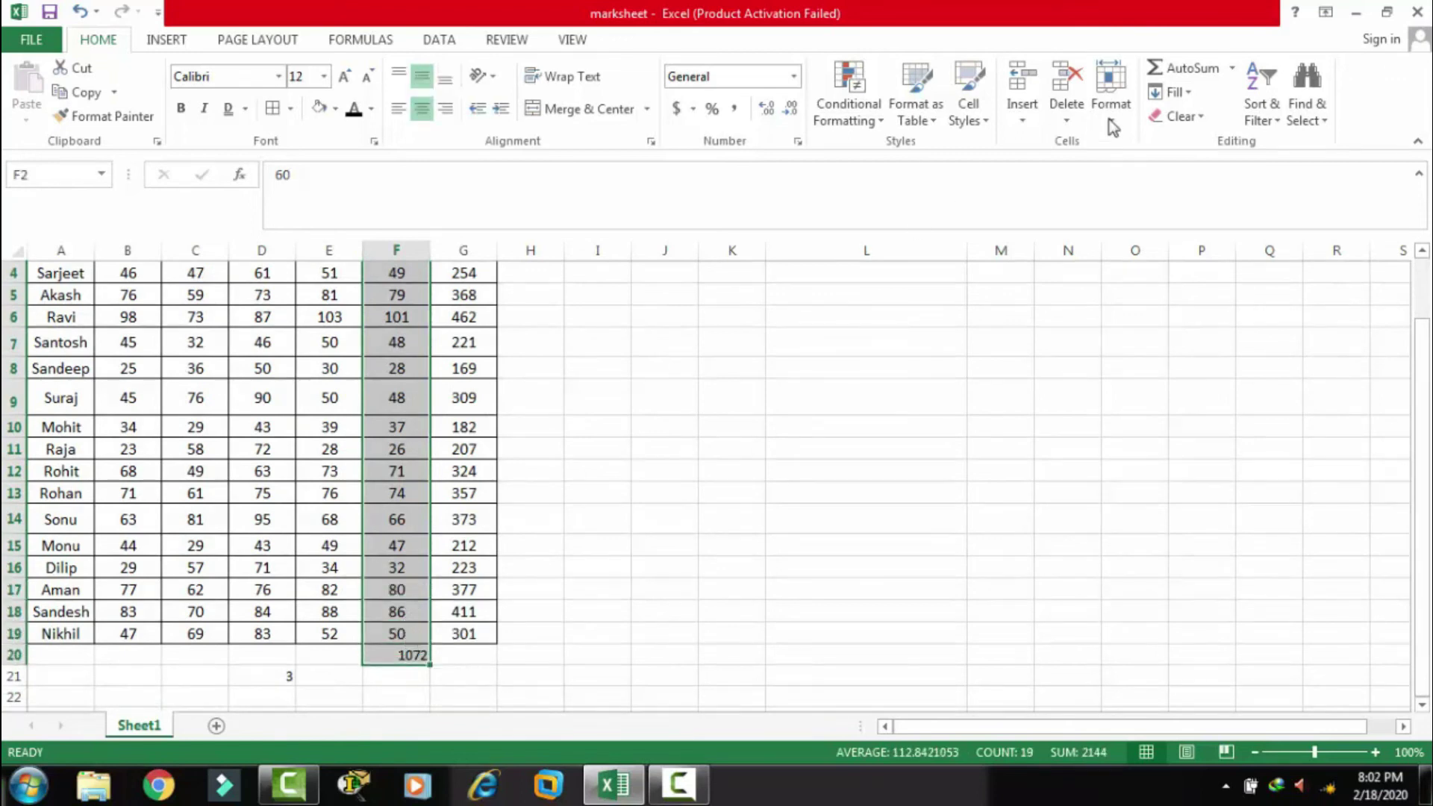
click(1231, 68)
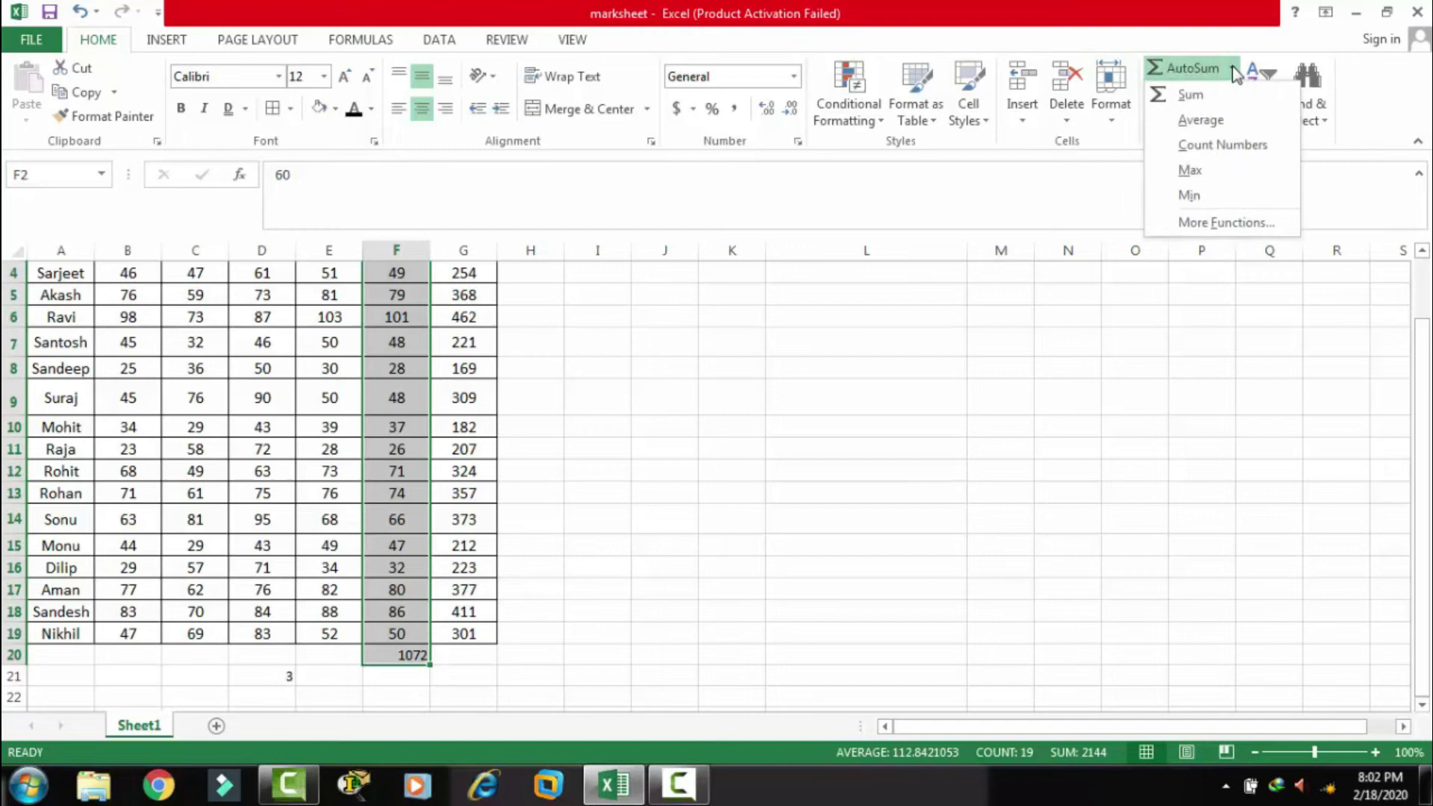
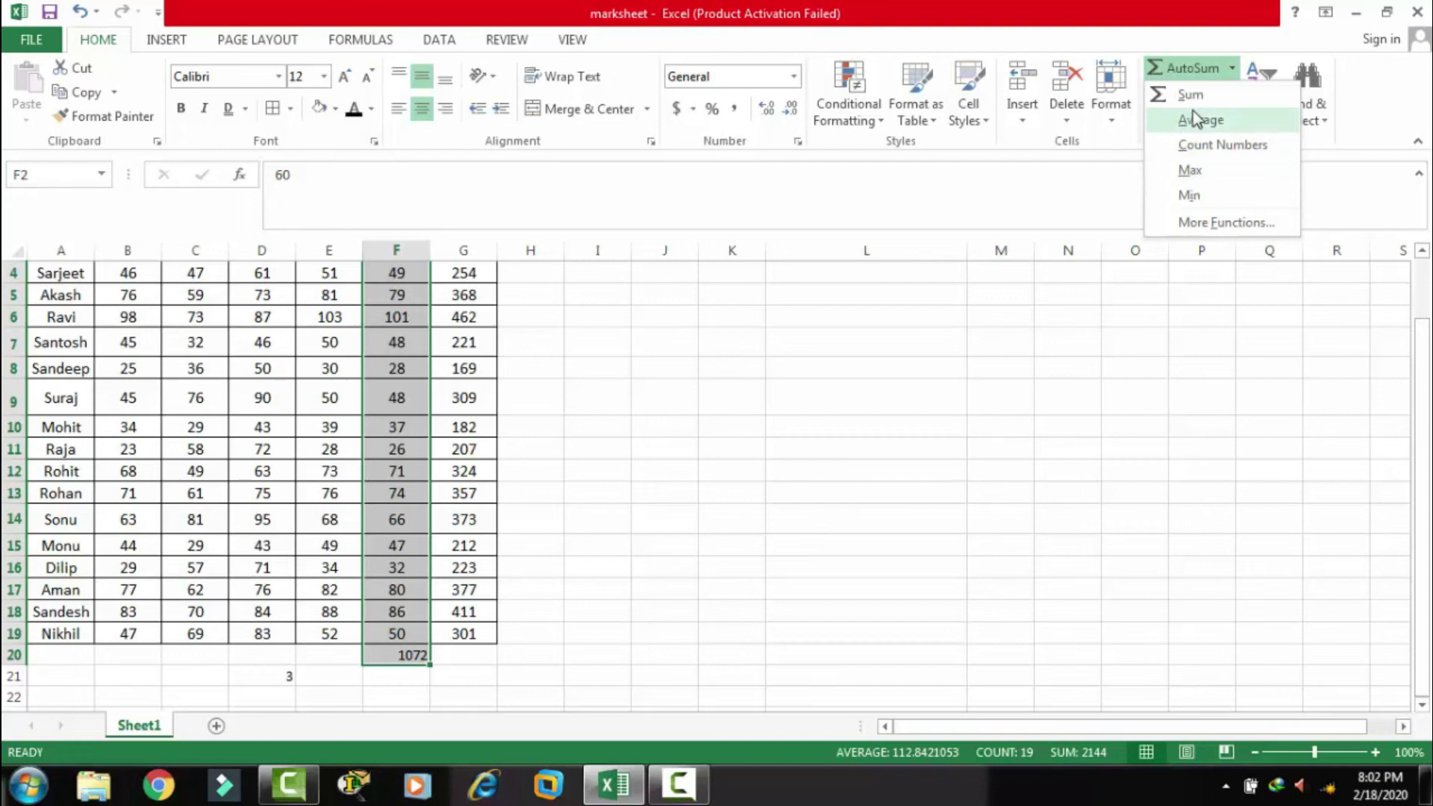
- Dismiss the AutoSum function list without applying one and select Maths cell E8
click(1041, 200)
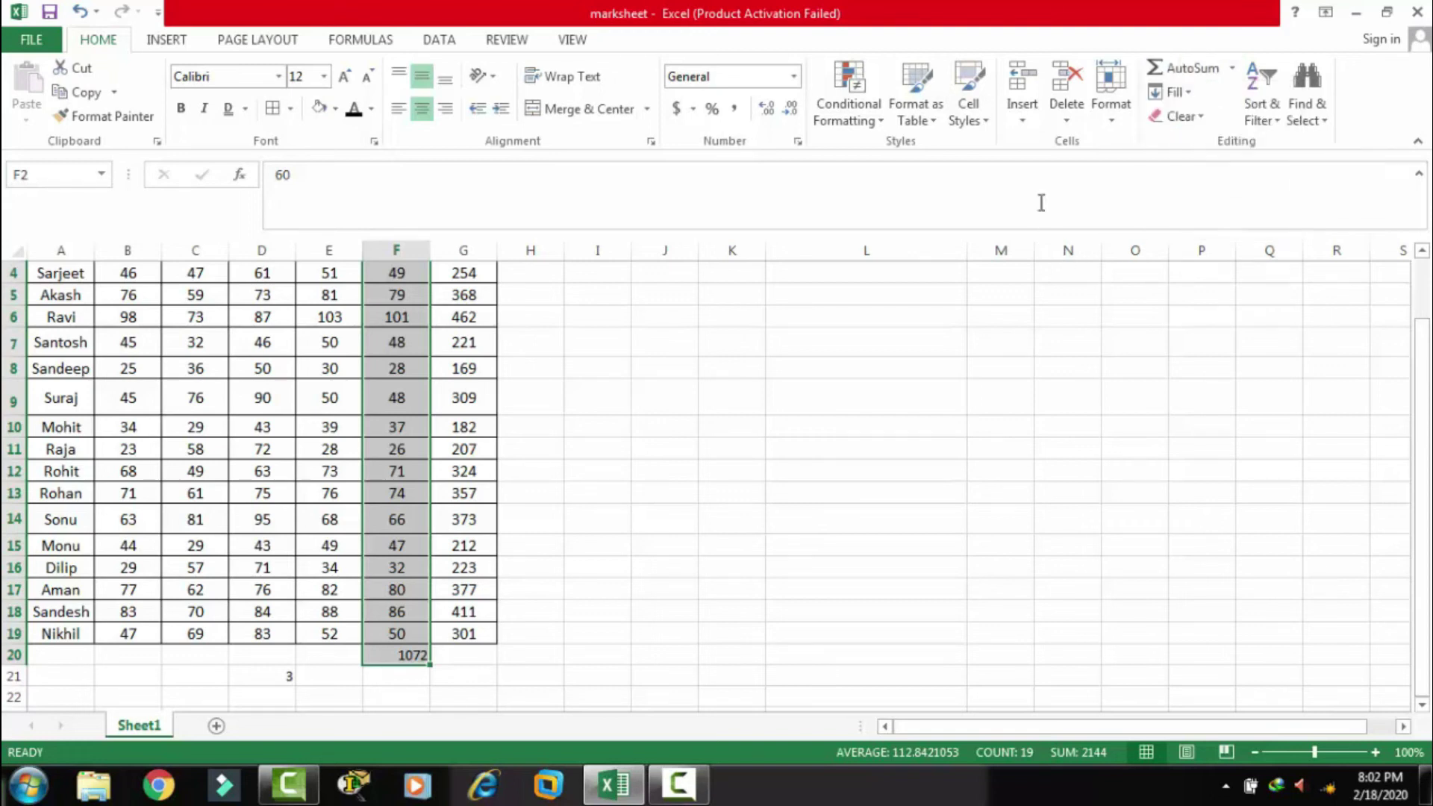
click(720, 354)
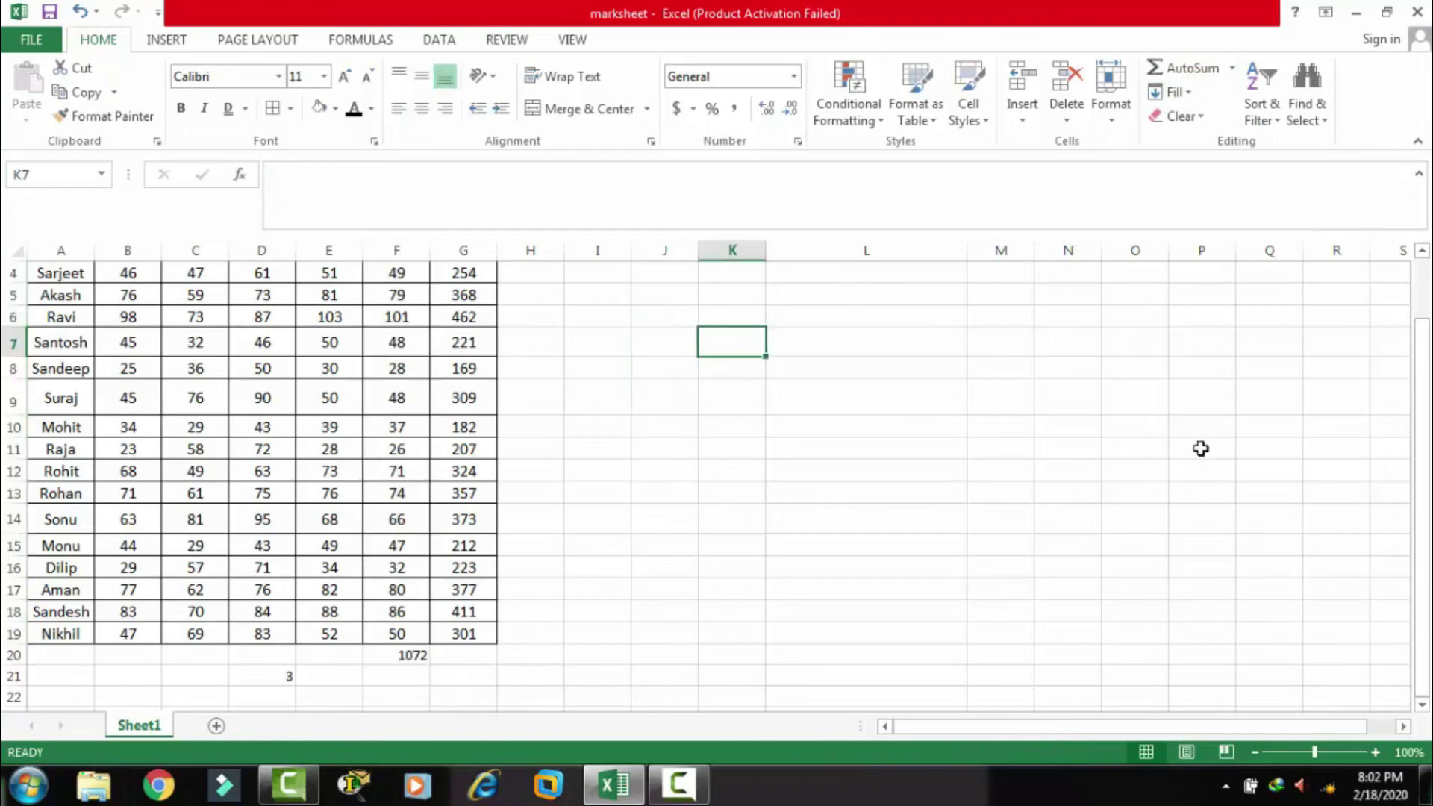
drag(1424, 443, 1424, 376)
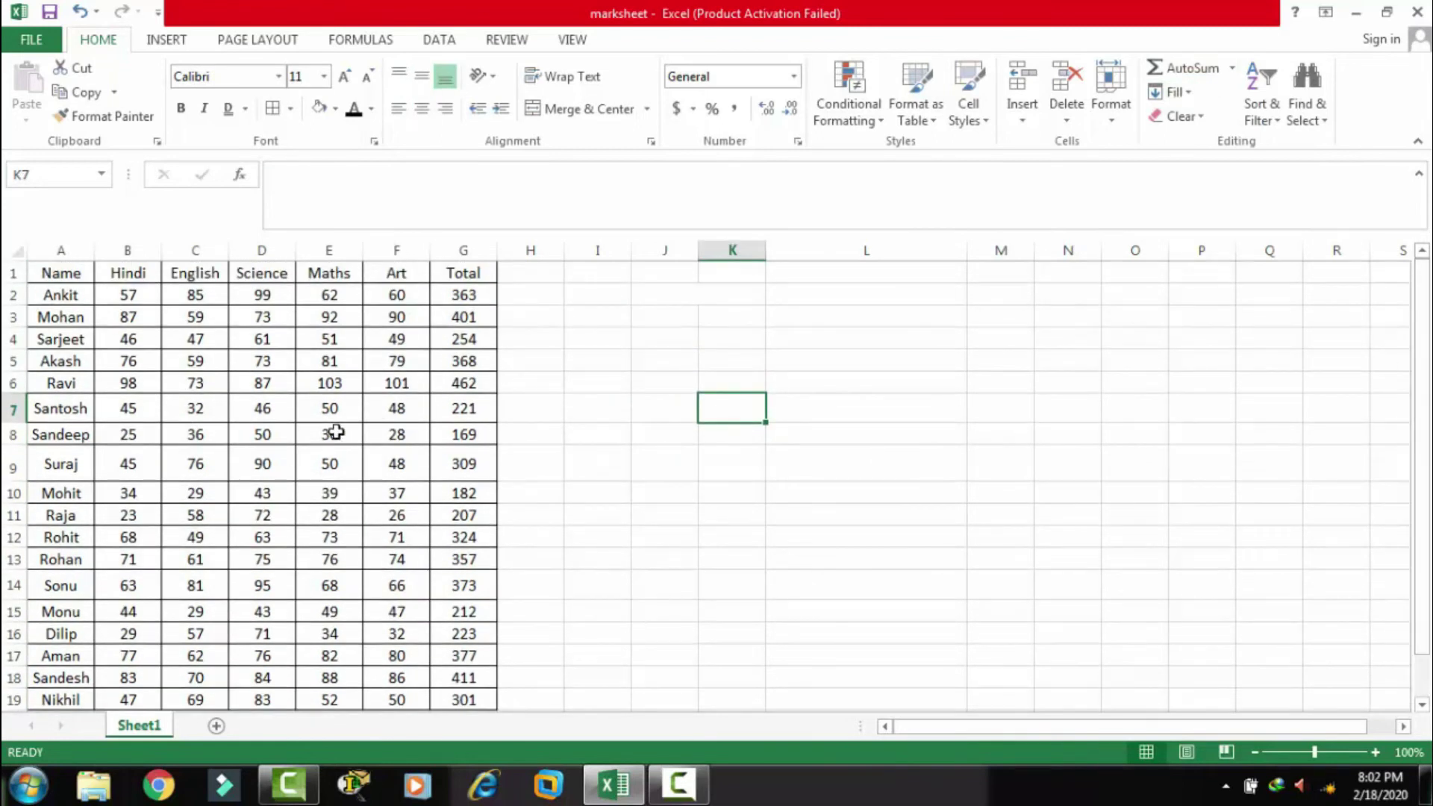
click(319, 433)
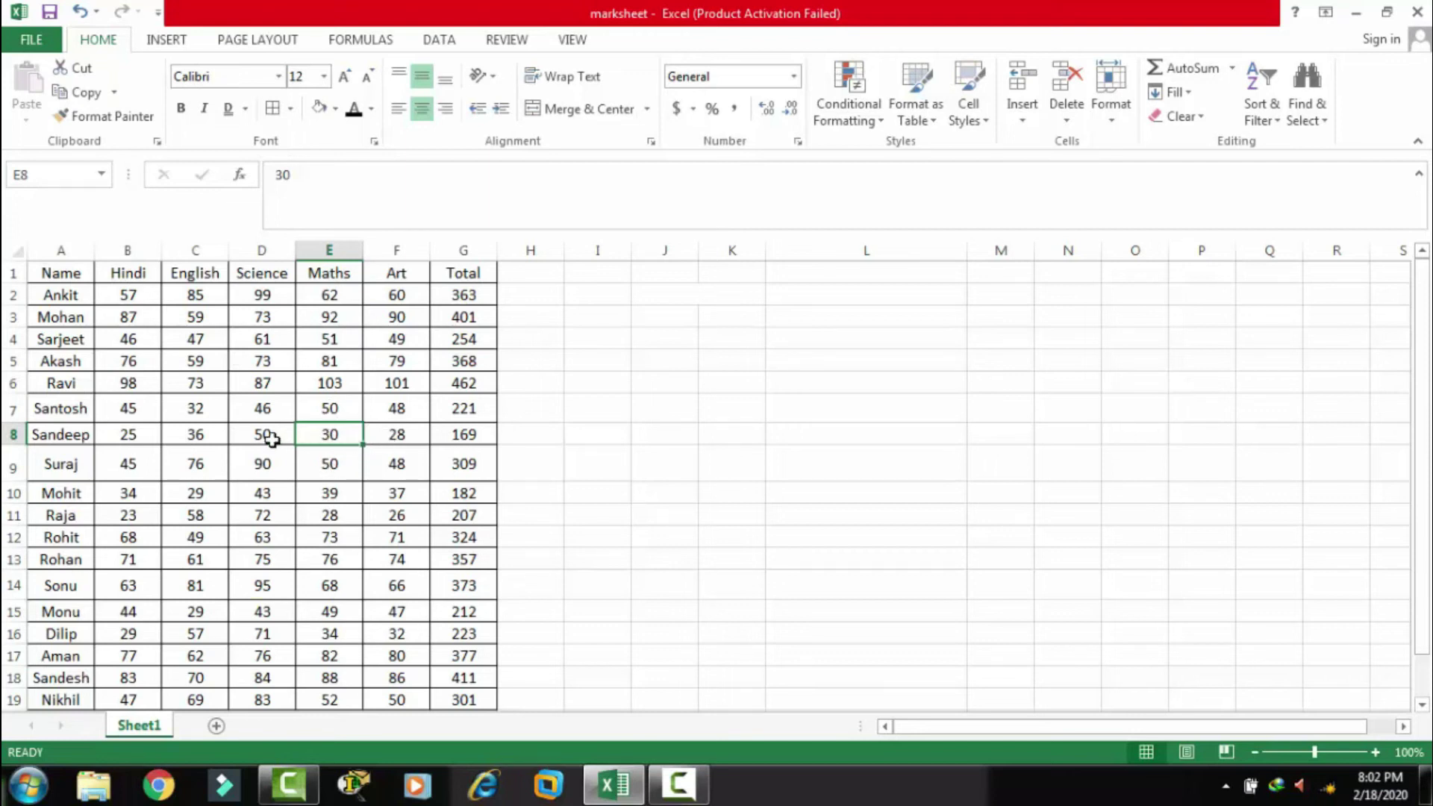
- Fill E8 down with the Maths mark 50 from E7, raising row 8's total to 189
click(1187, 91)
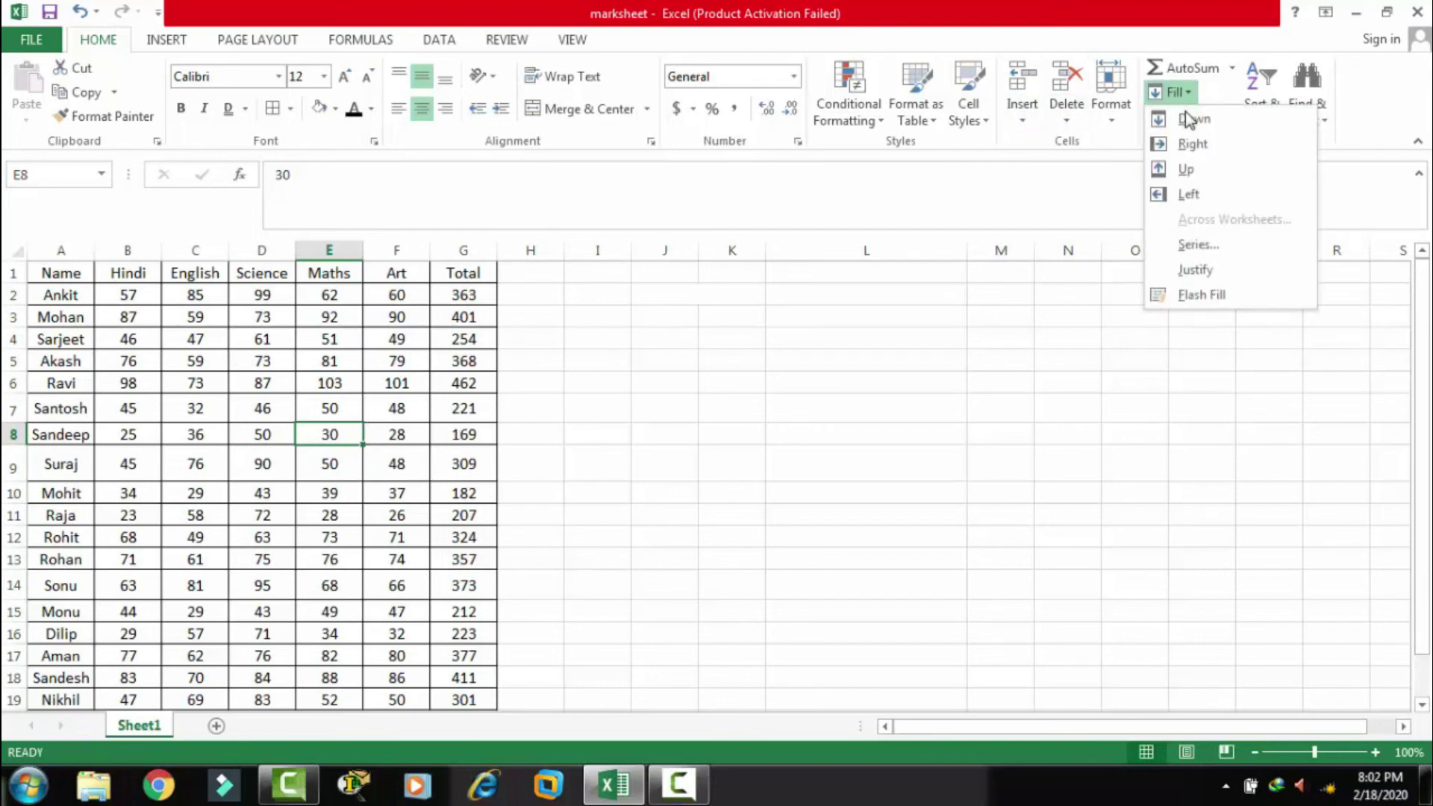
click(1185, 118)
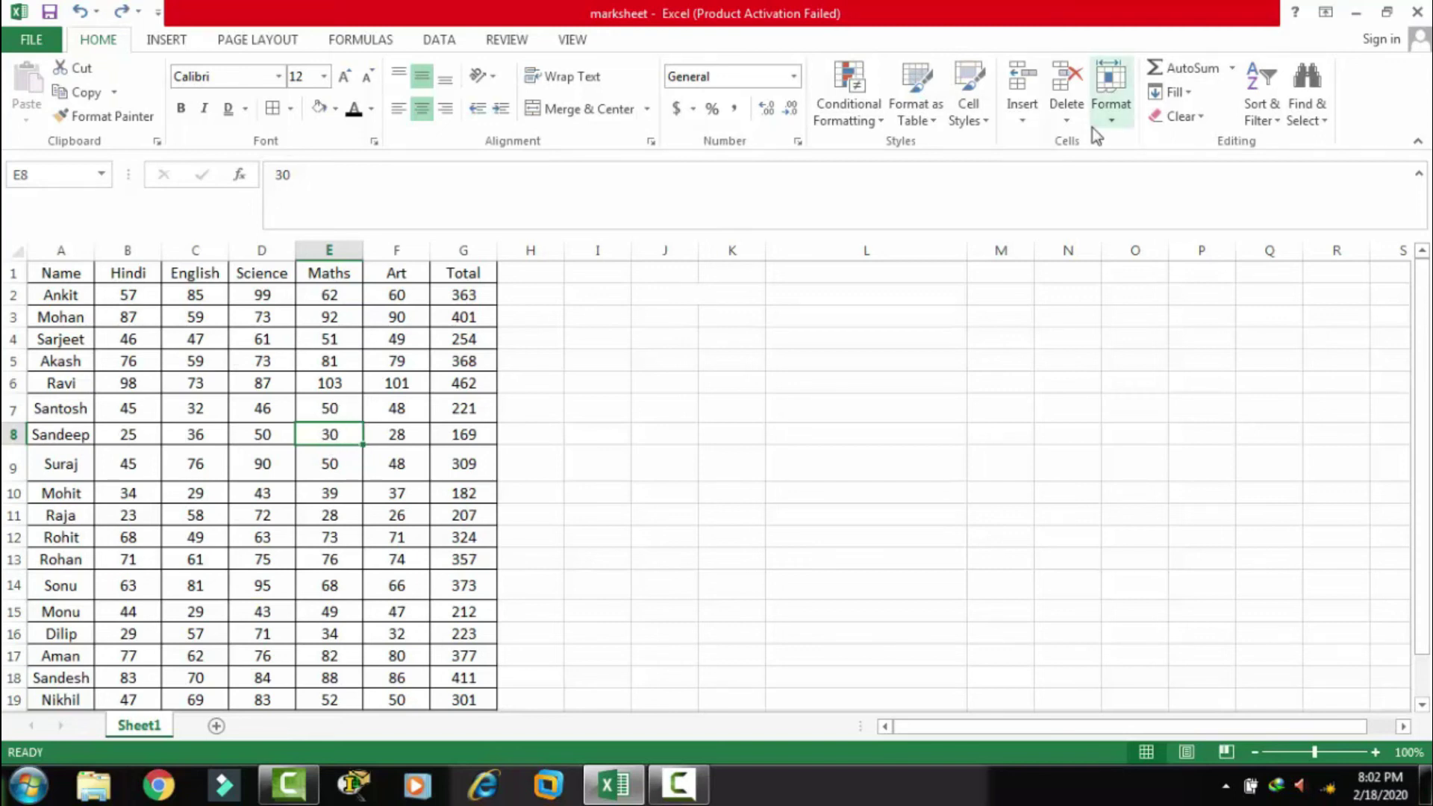
click(1175, 93)
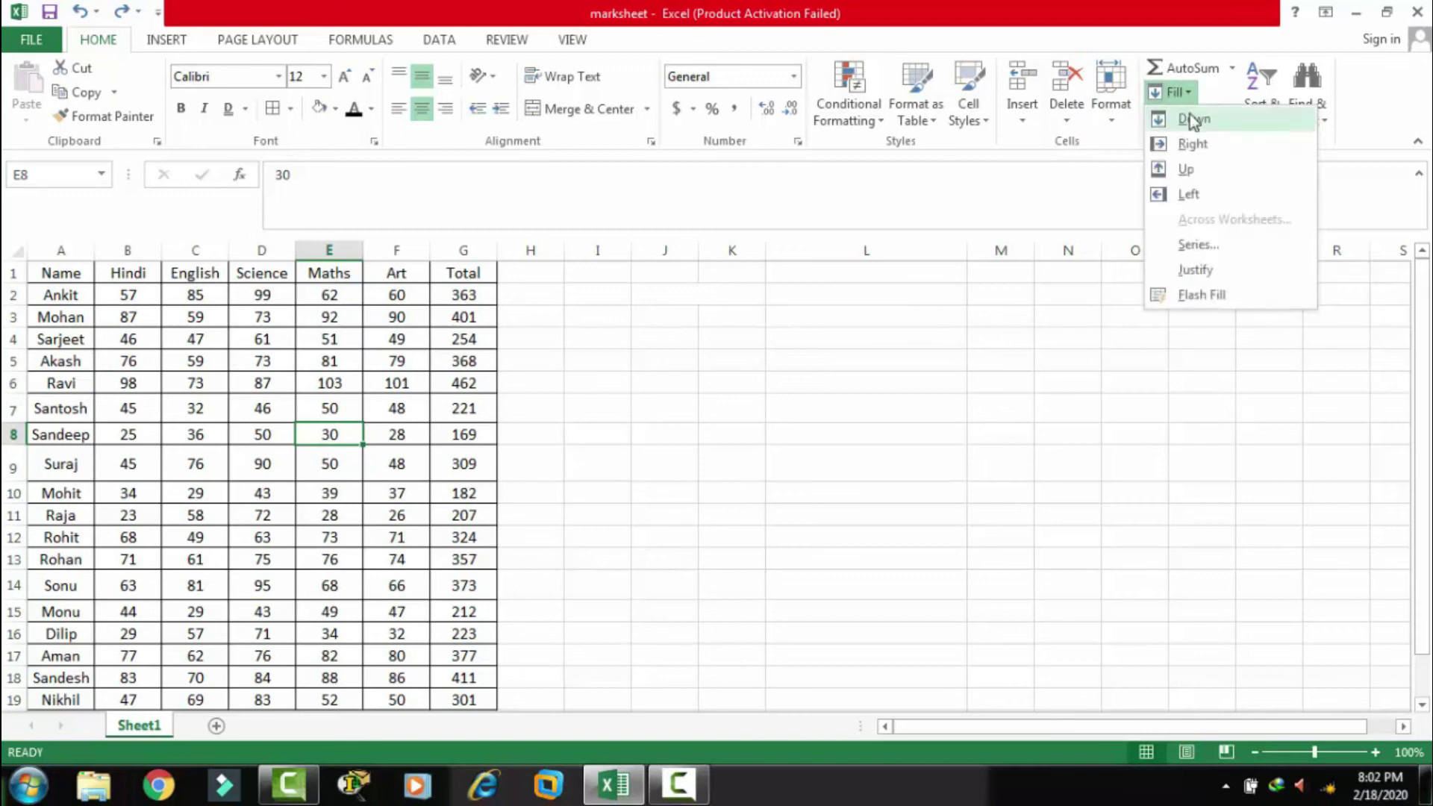
click(1192, 120)
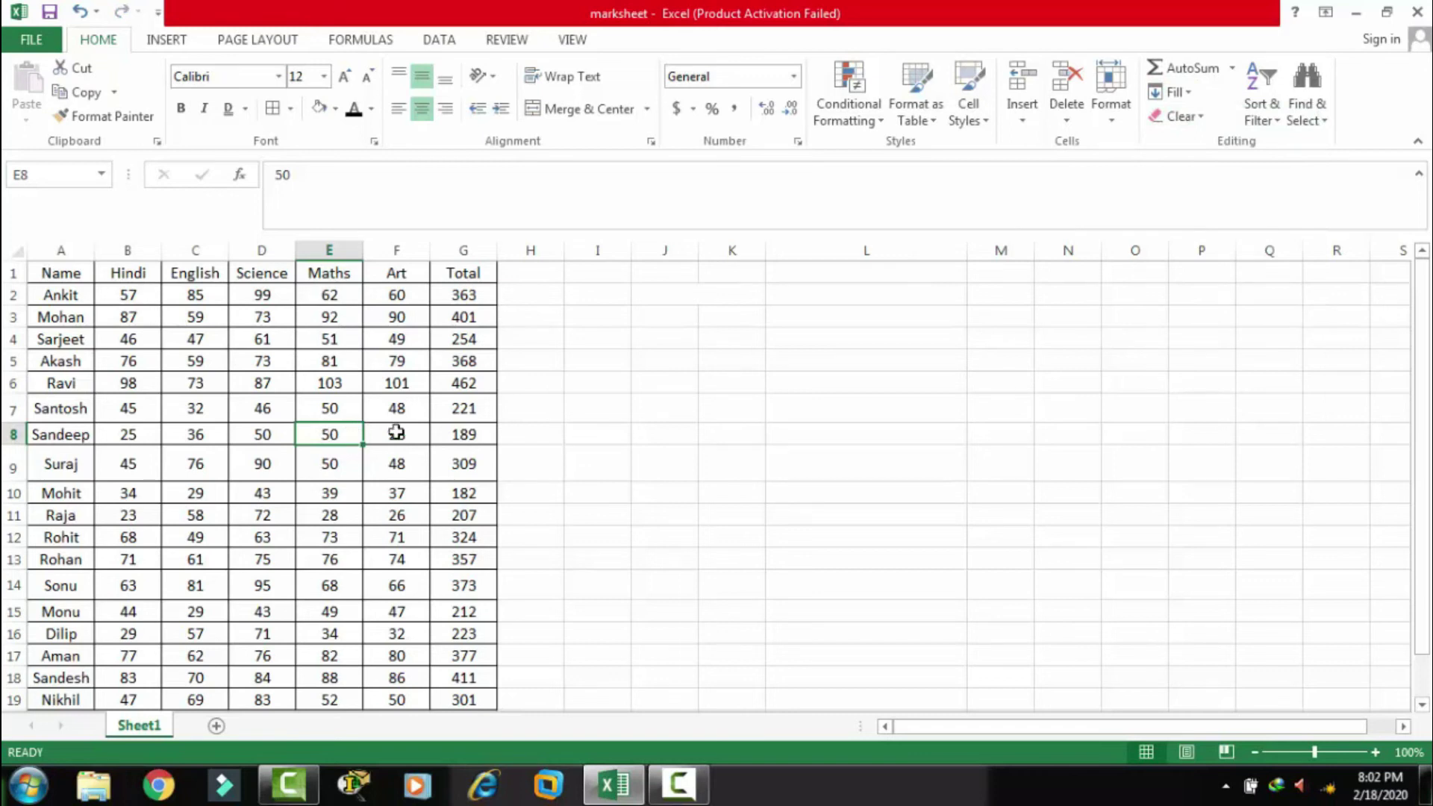
click(1193, 94)
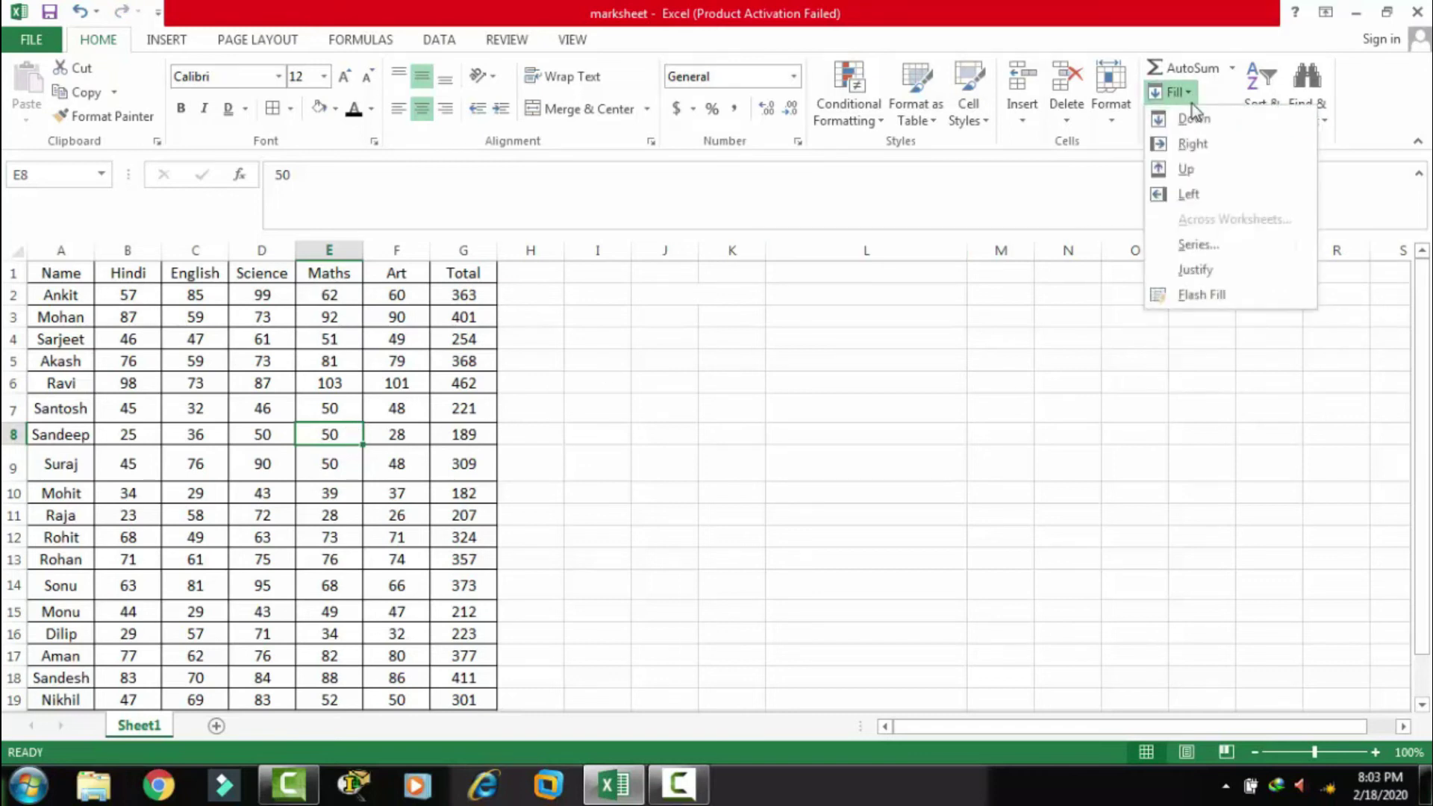
click(1188, 145)
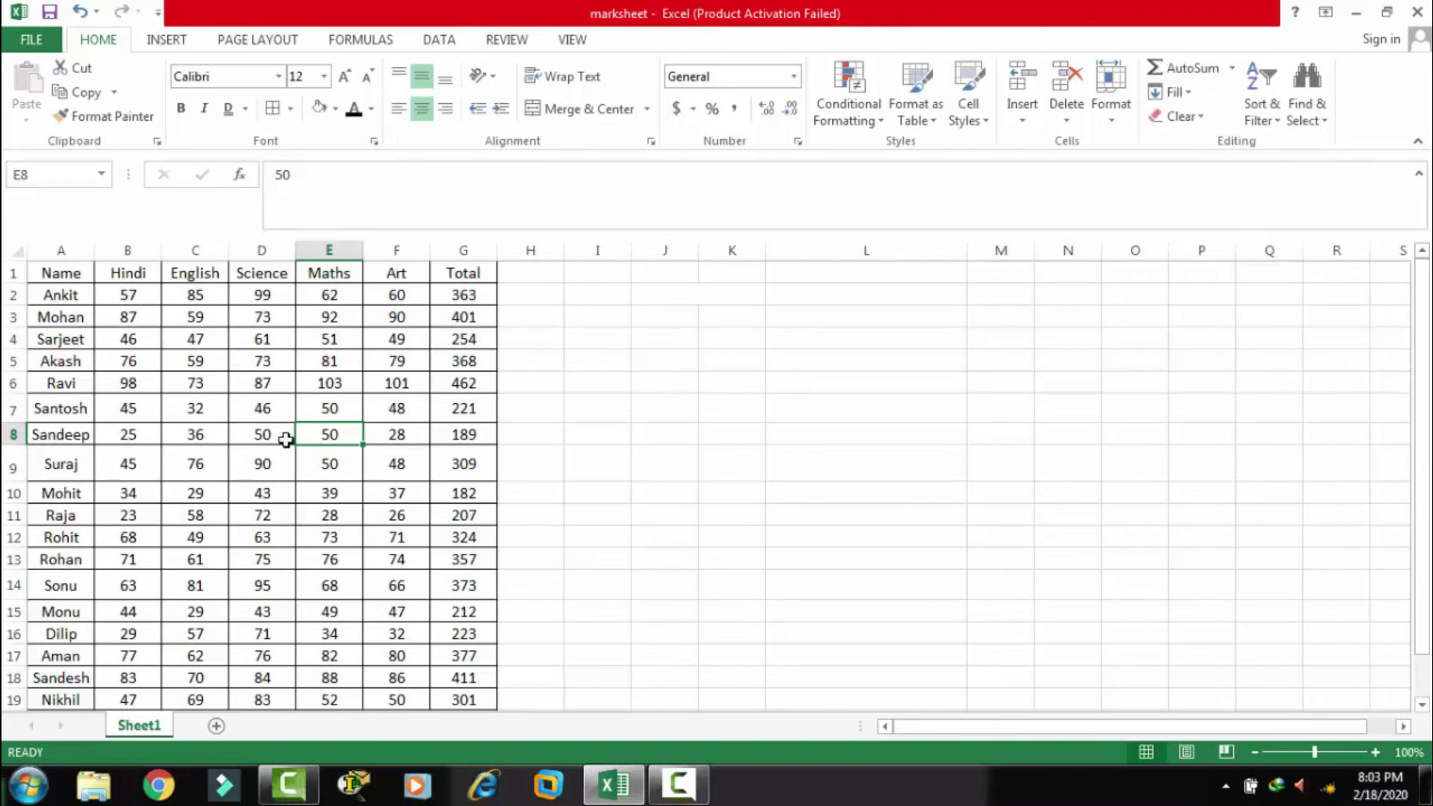
- Fill Art cell F8 up from the mark below, then undo it
click(397, 434)
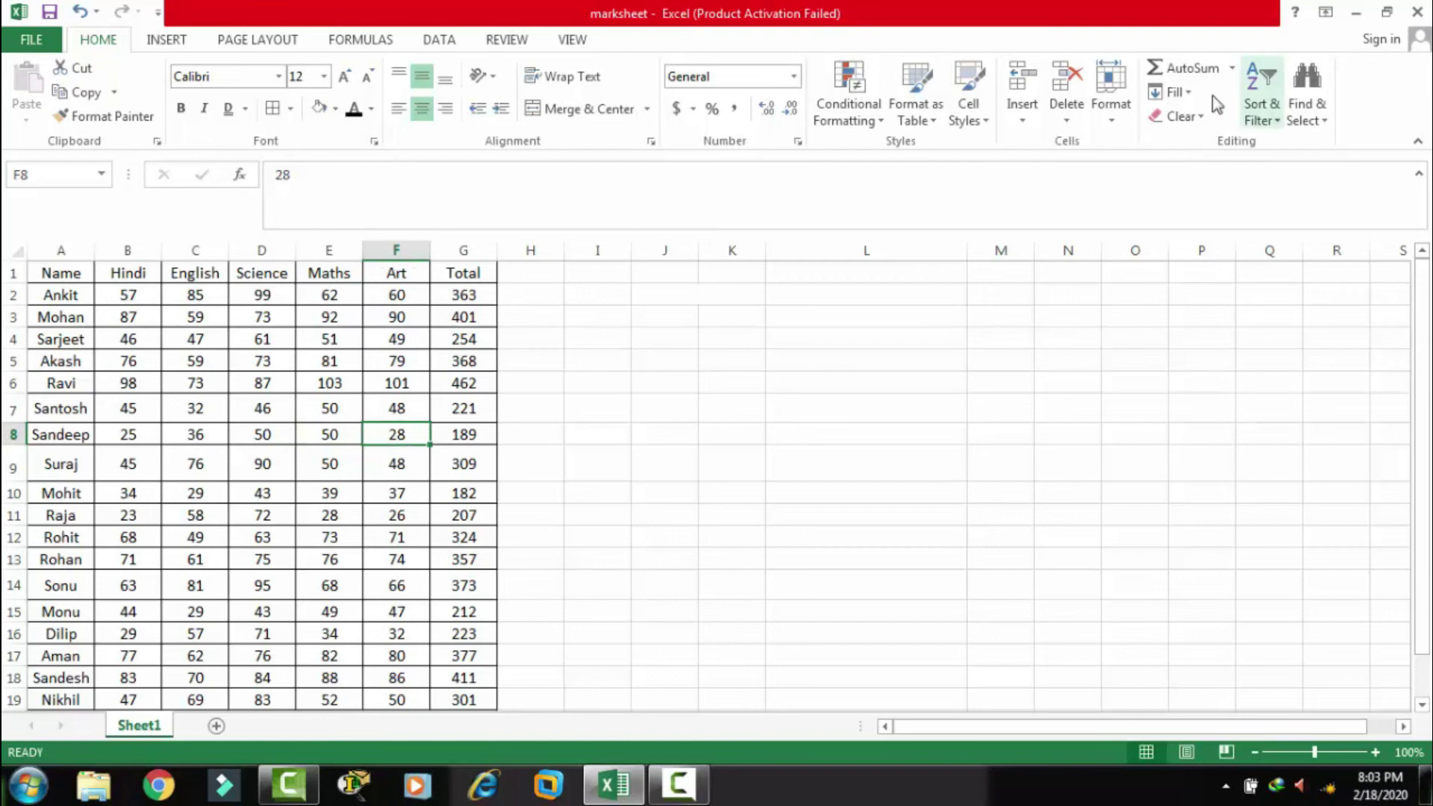
click(1171, 92)
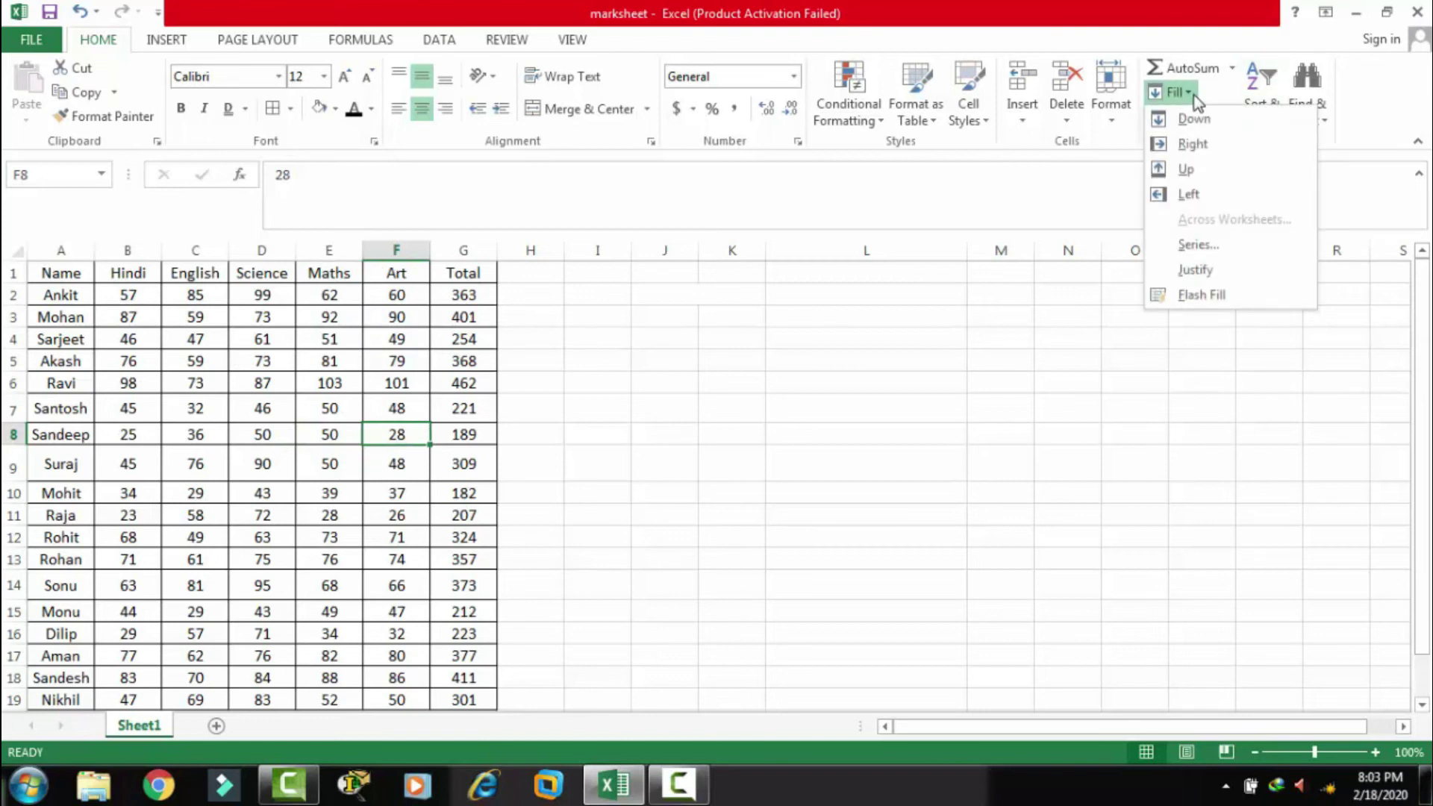
click(1184, 170)
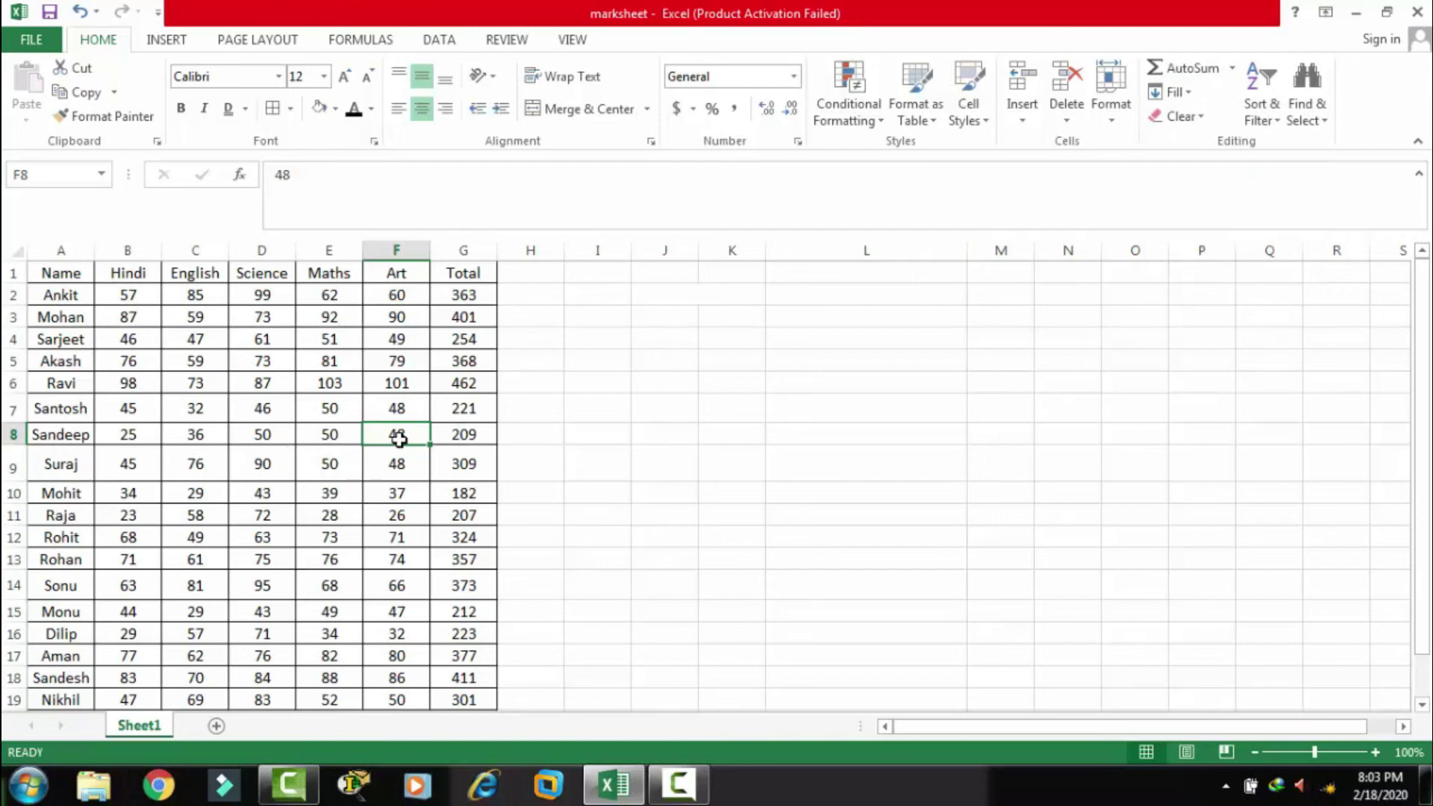
key(ctrl+z)
key(Left)
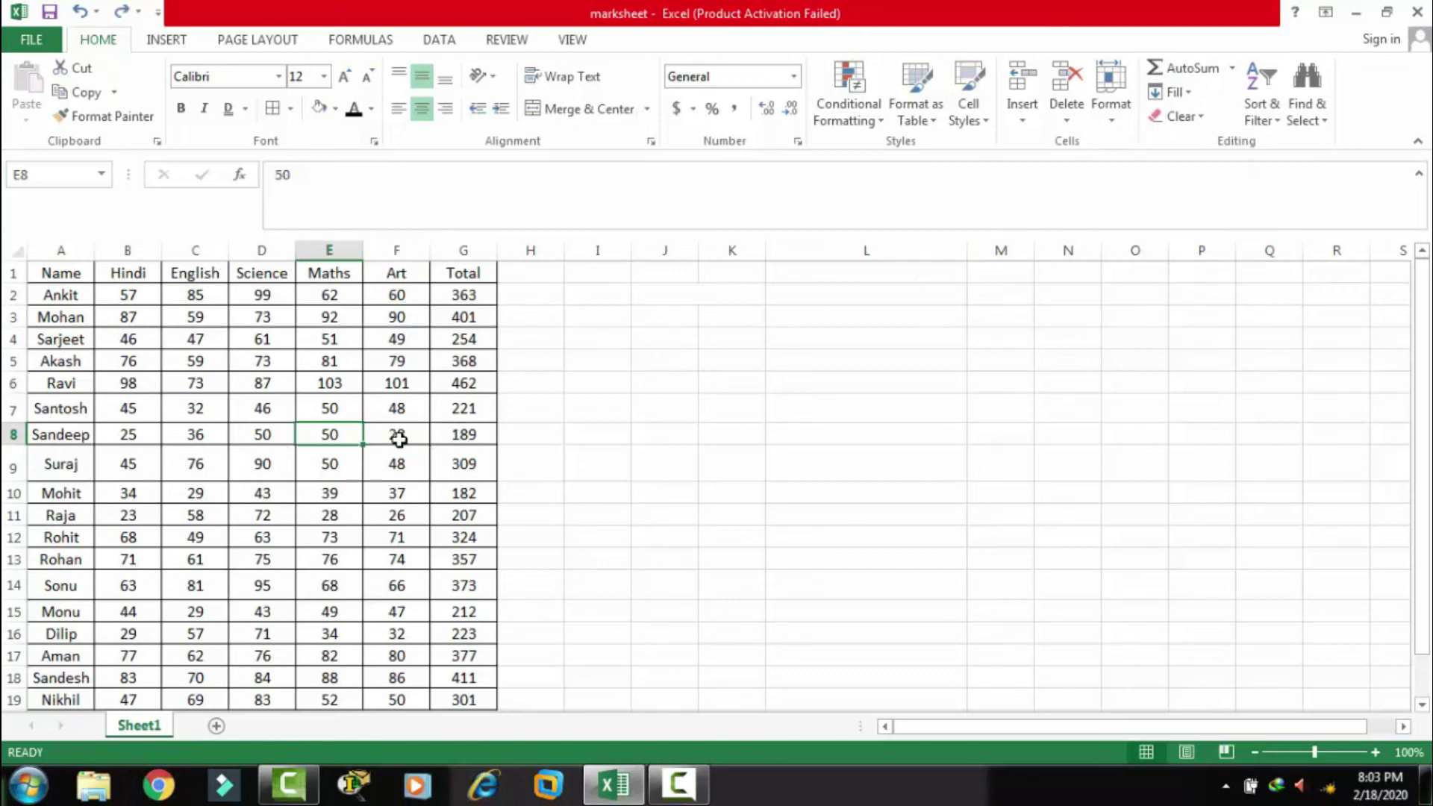
- Make the table A1:G20 18 pt, bold and double-underlined
click(1193, 118)
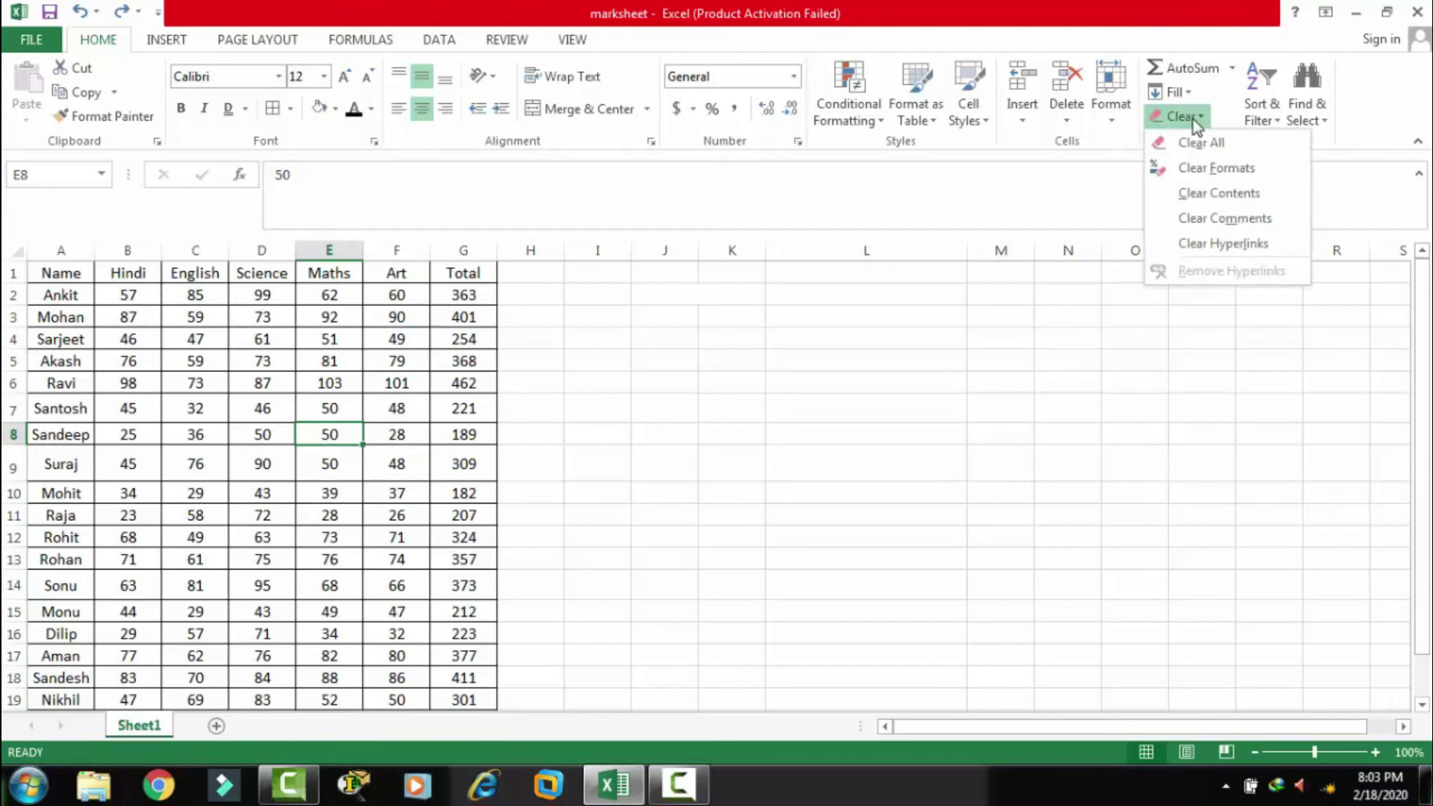
click(911, 405)
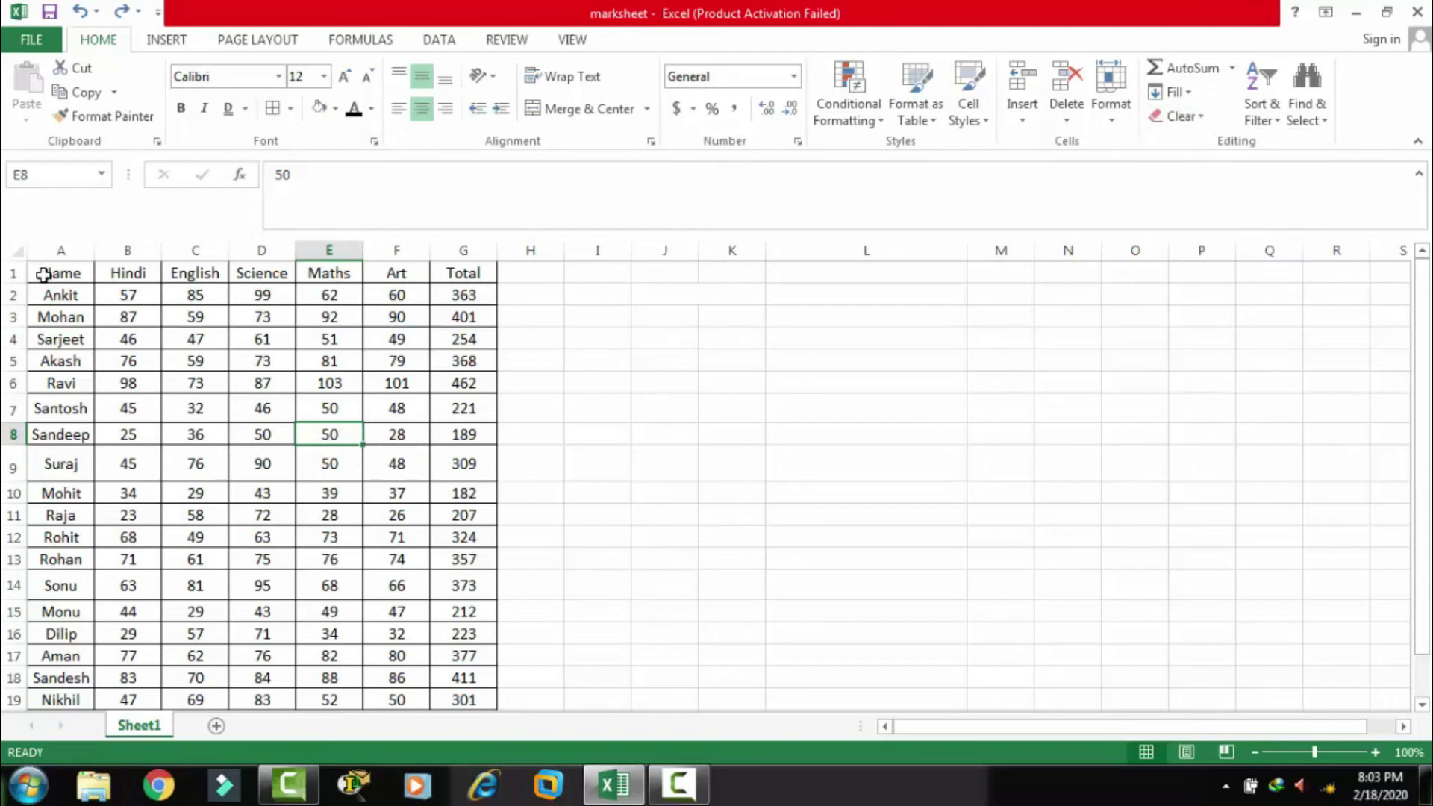
drag(43, 275, 473, 712)
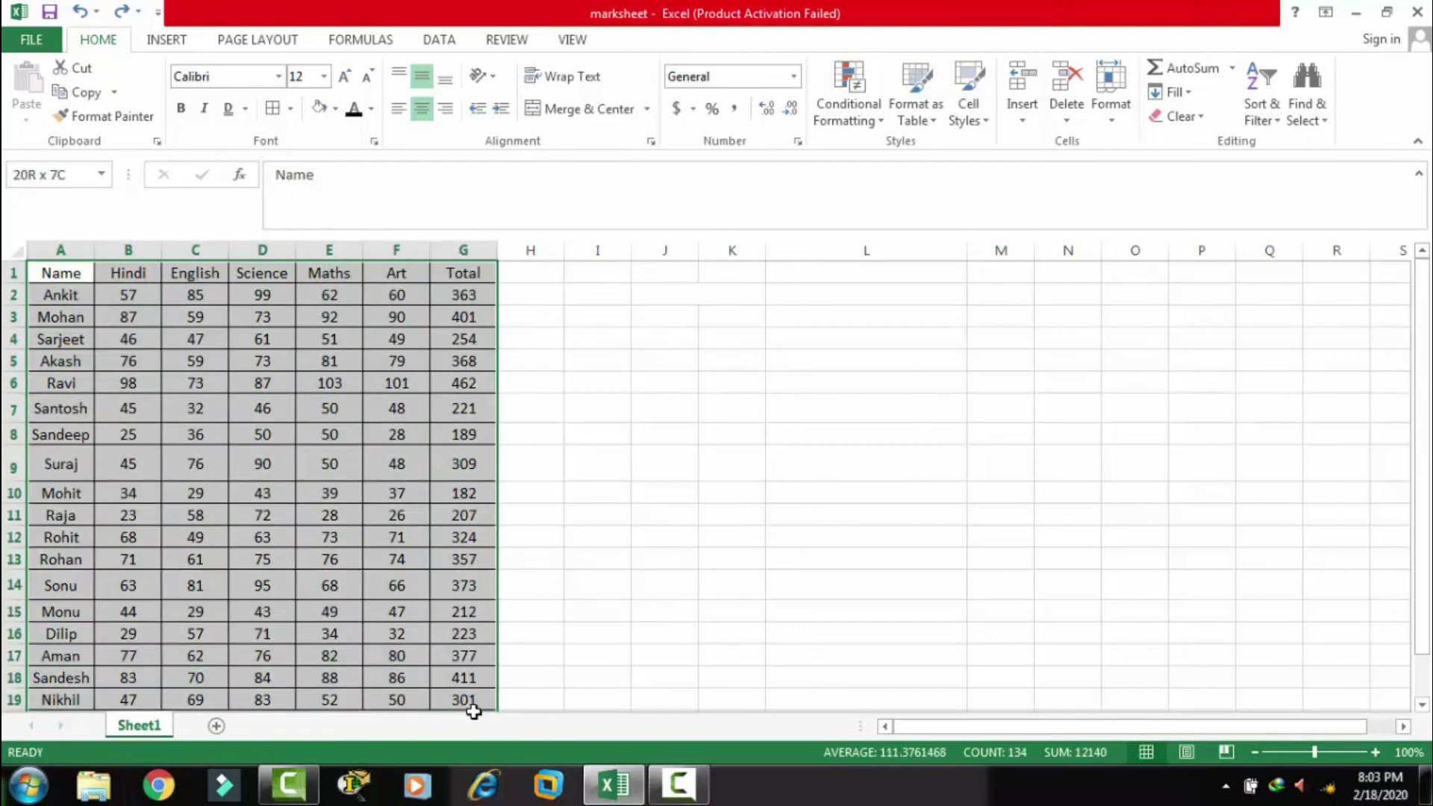
click(344, 76)
click(344, 76)
click(344, 76)
click(181, 109)
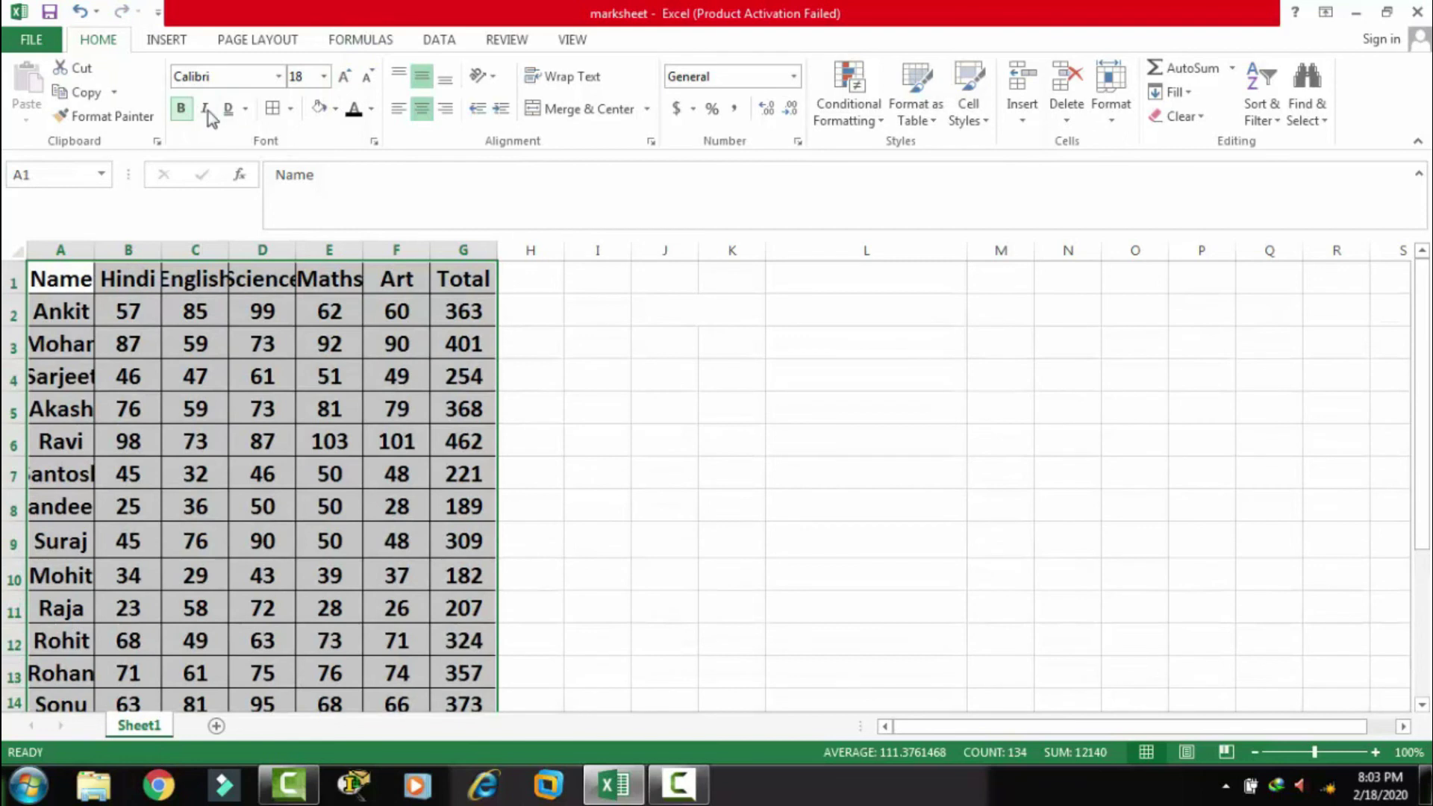
click(229, 109)
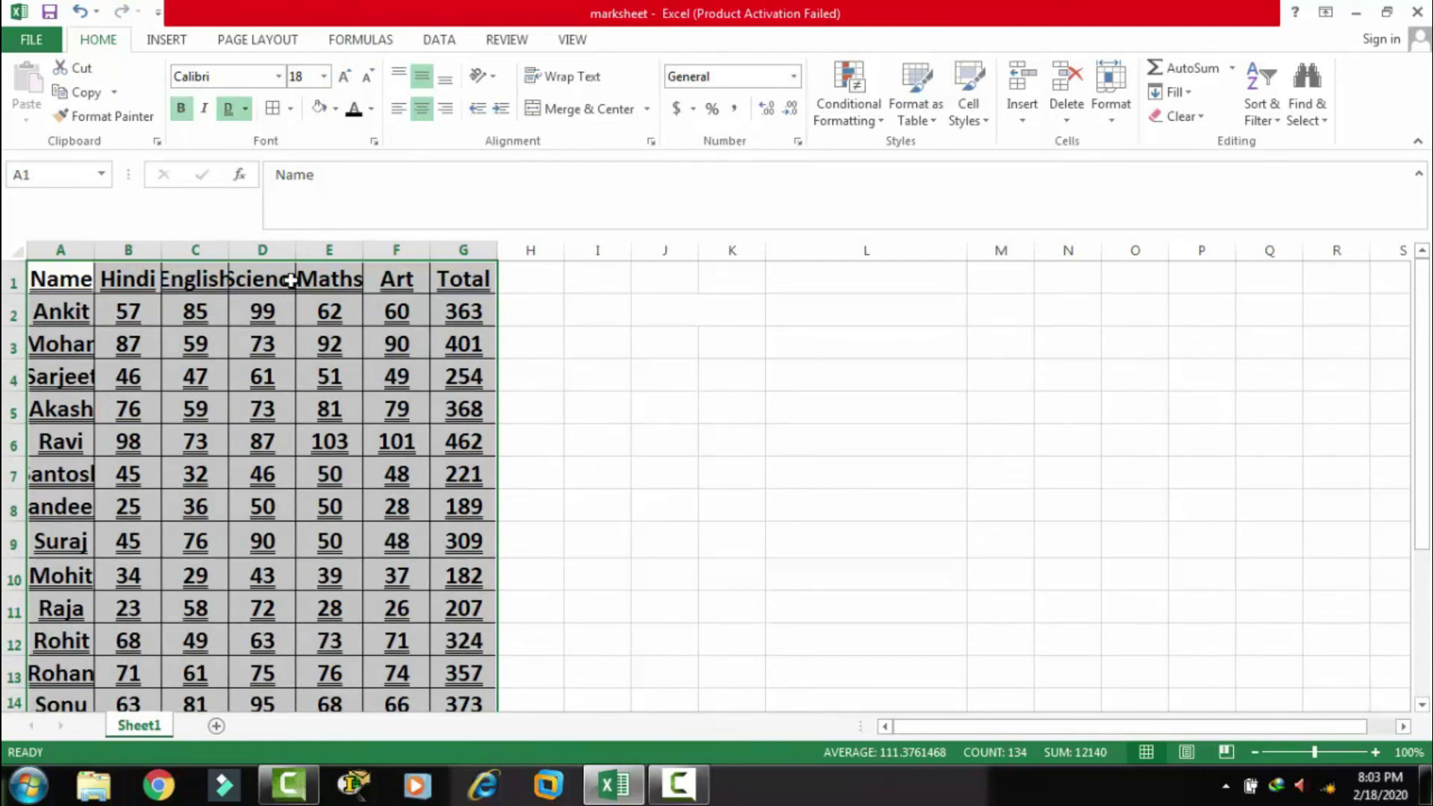
- Clear all contents and formatting from the table, then undo the clearing
click(1201, 118)
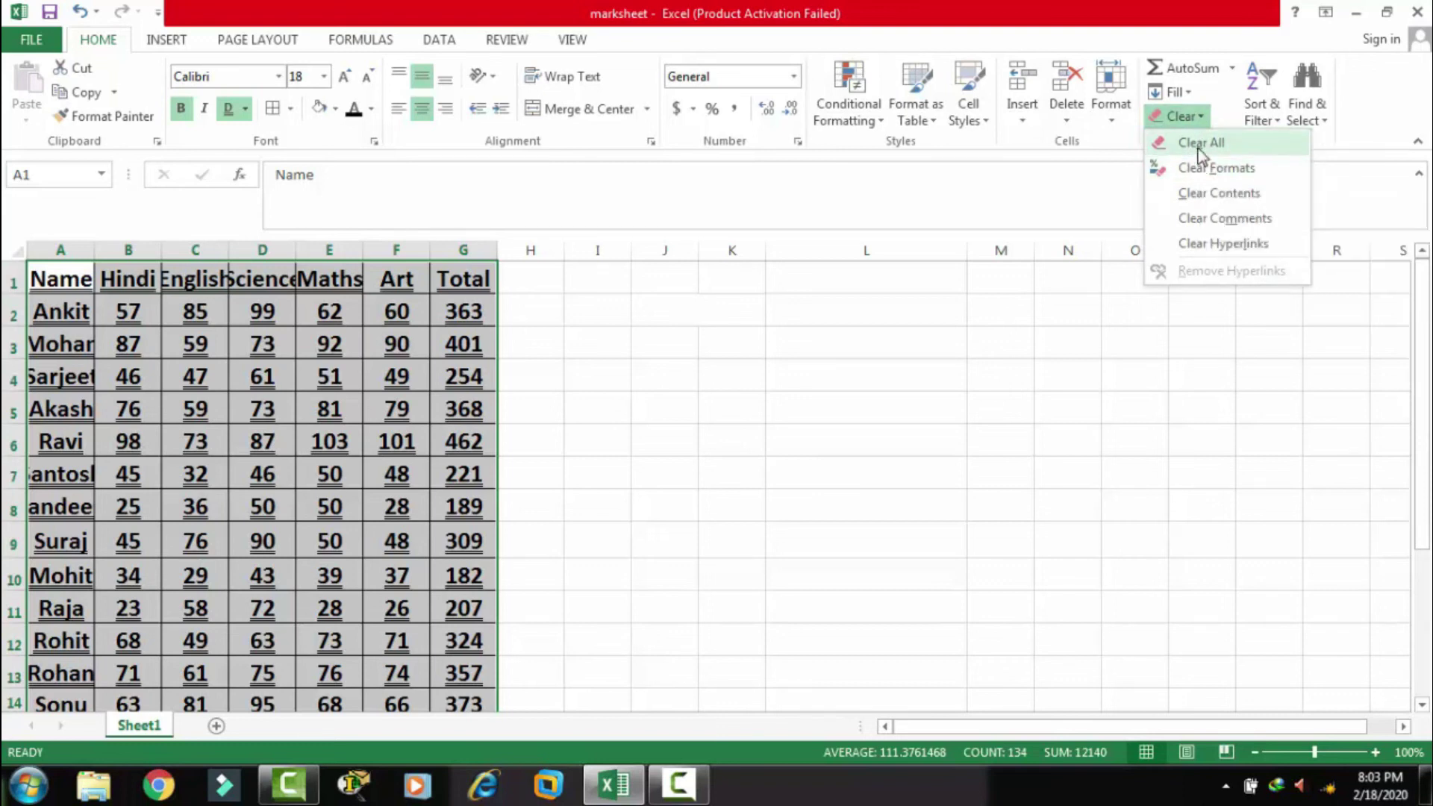
click(1199, 149)
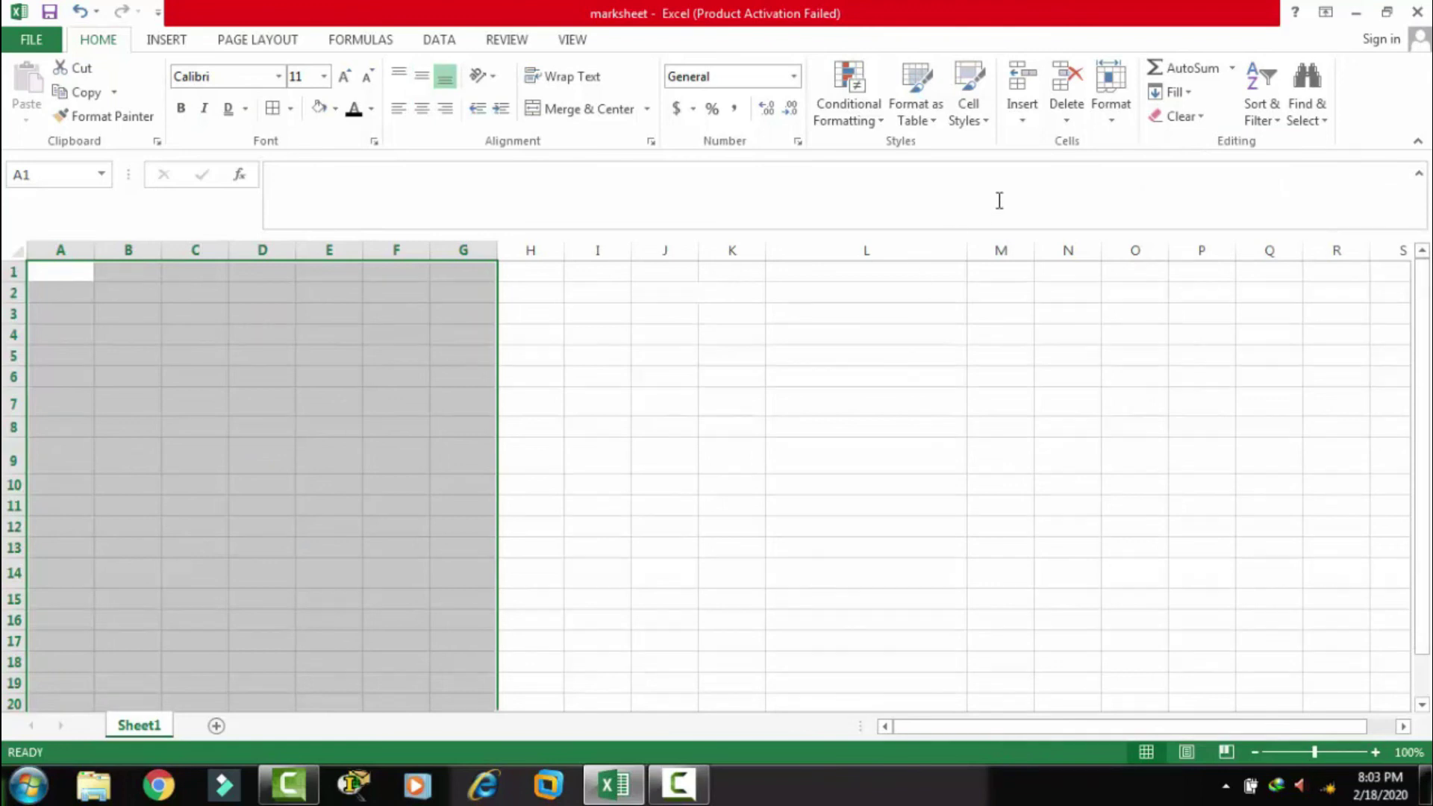
key(ctrl+z)
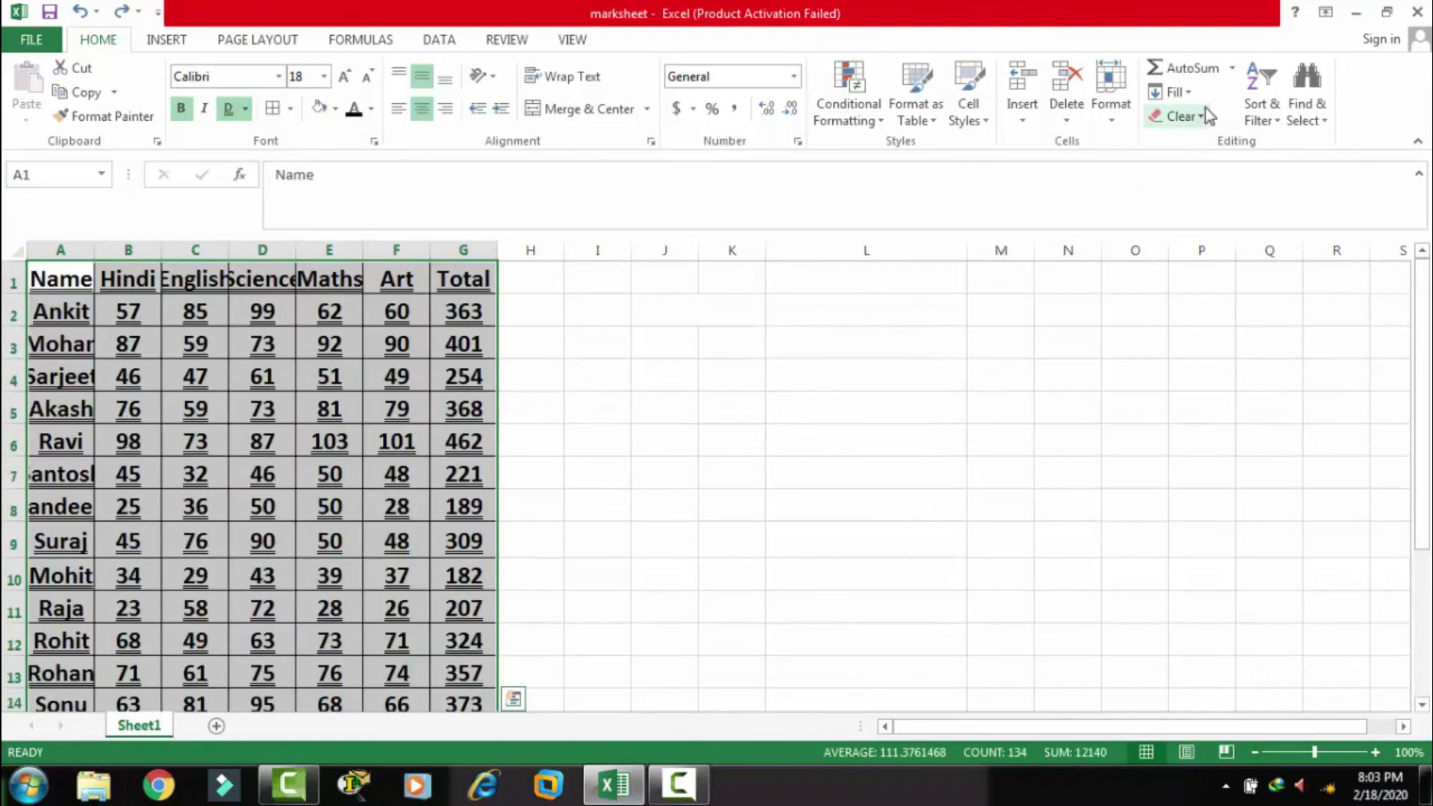
click(1203, 118)
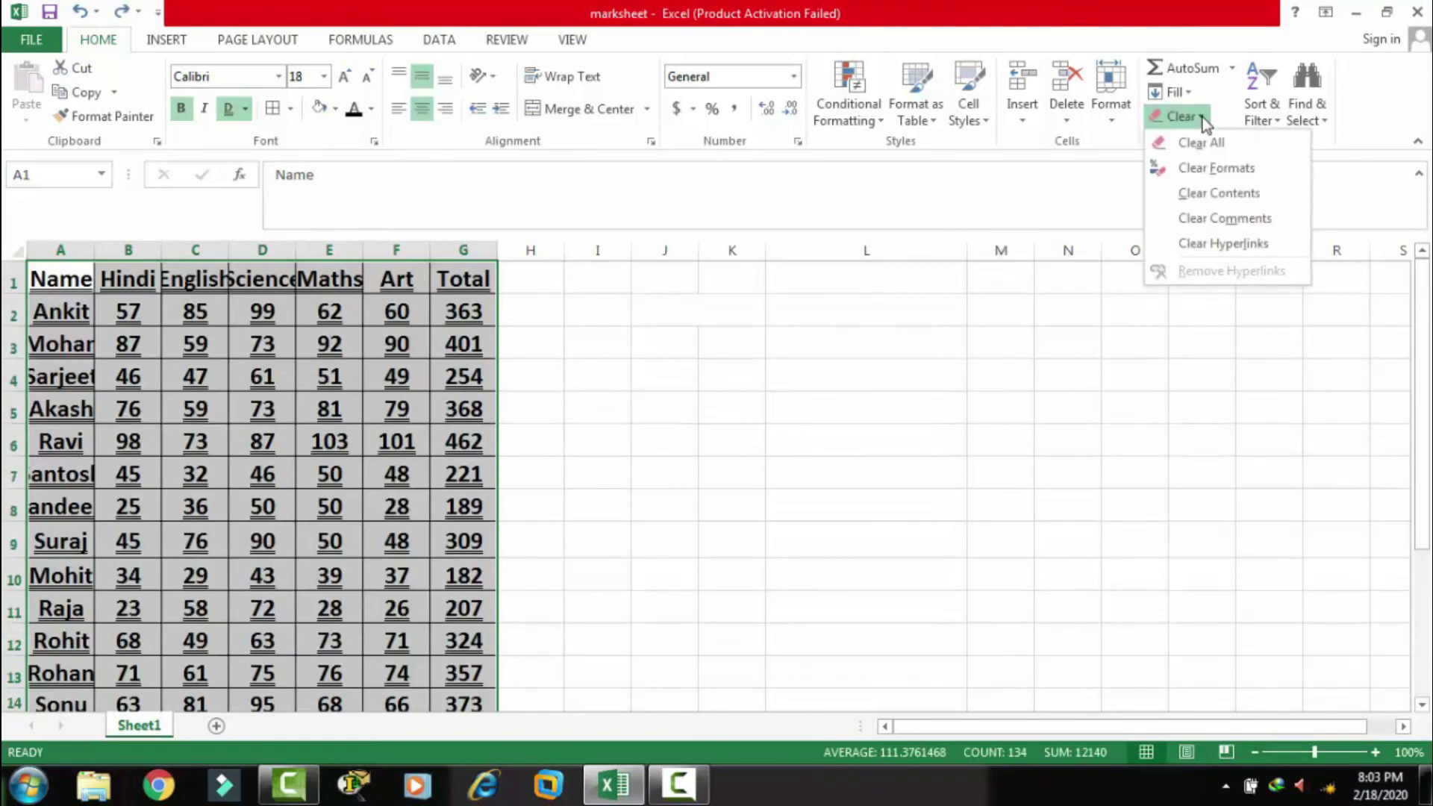
- Clear the table's formats and borders, then set A1:G19 text to 18 pt
click(1205, 167)
click(685, 362)
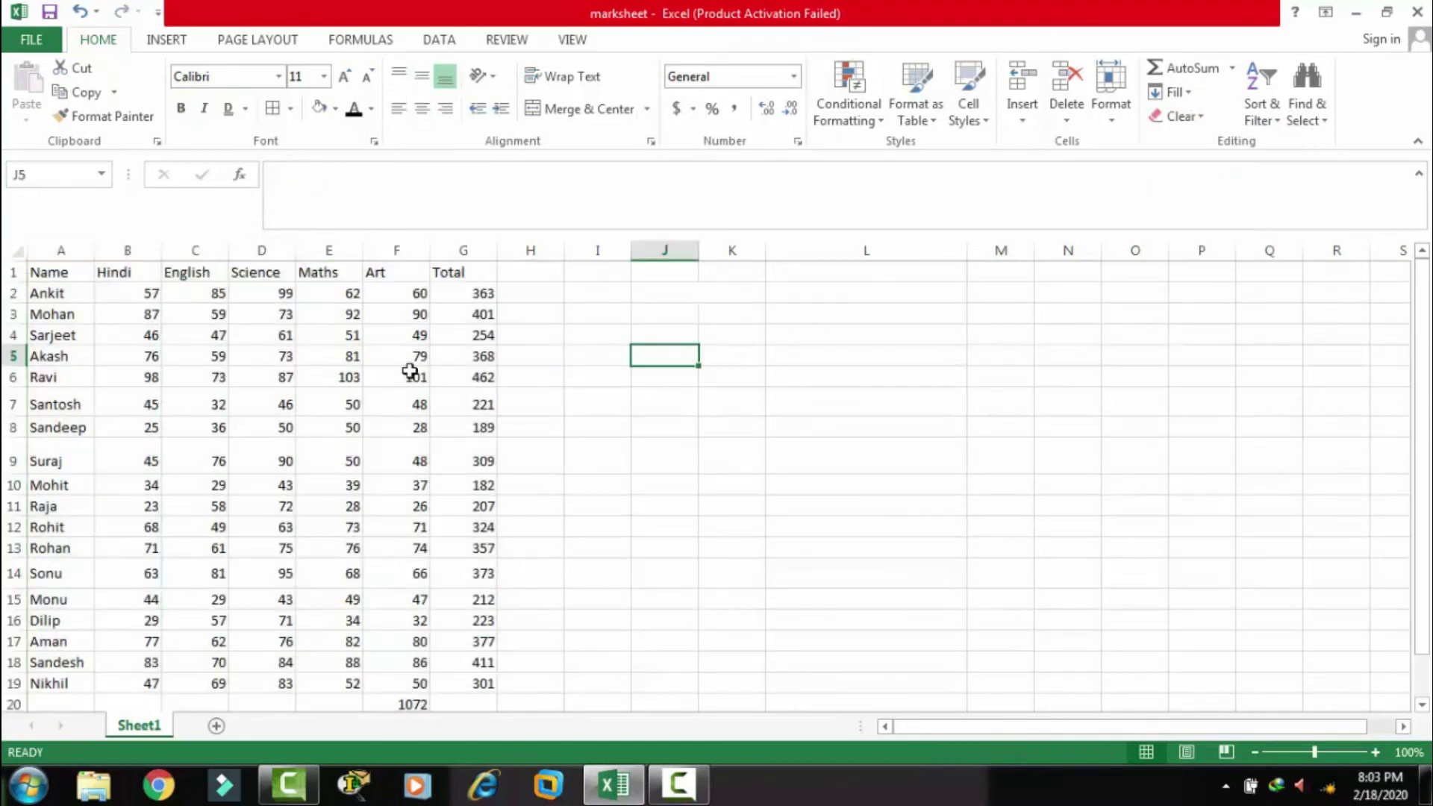
click(88, 274)
mouse_move(87, 275)
mouse_down()
mouse_move(493, 690)
mouse_move(486, 618)
mouse_up()
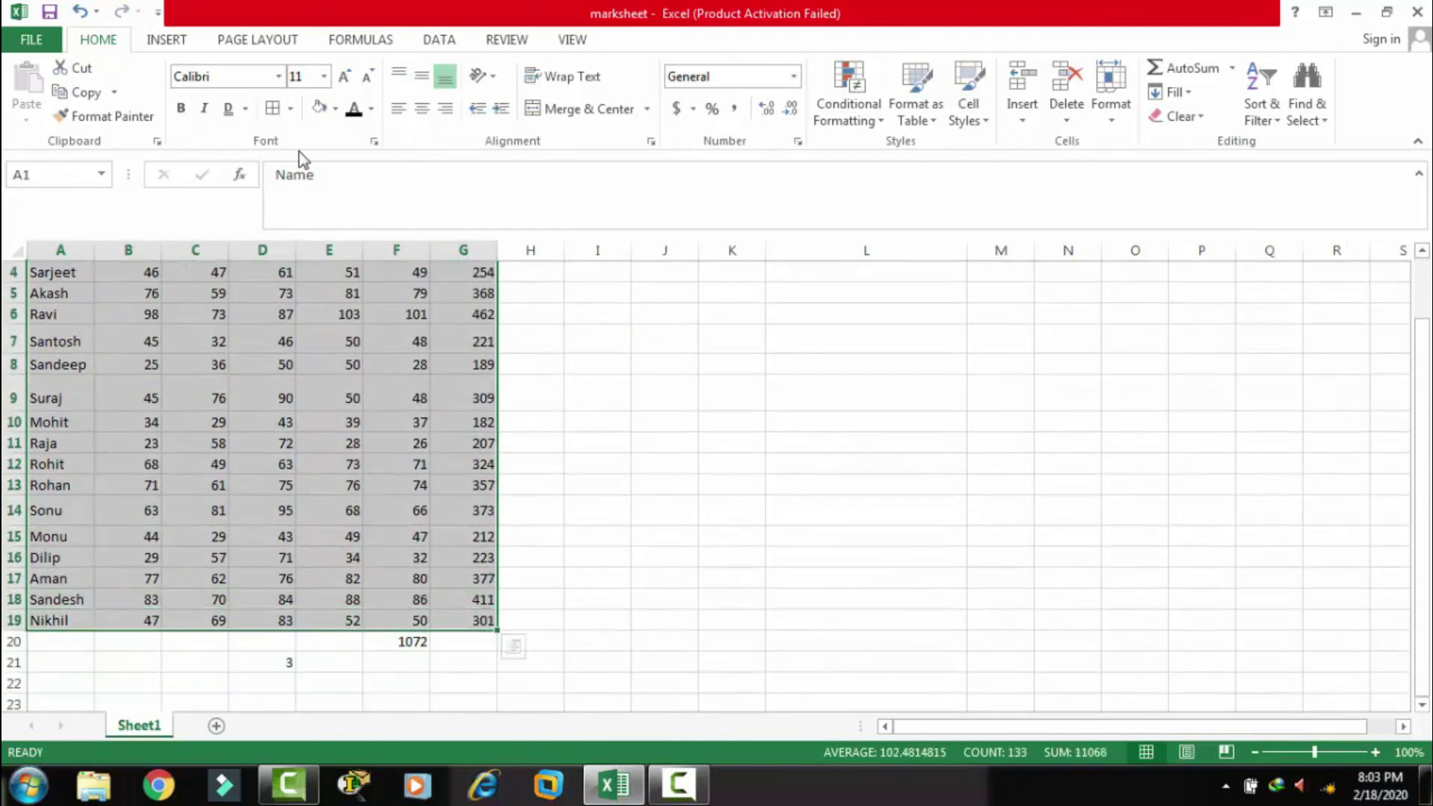
scroll(322, 100, up, 3)
click(344, 76)
click(344, 76)
click(344, 76)
click(344, 76)
click(643, 351)
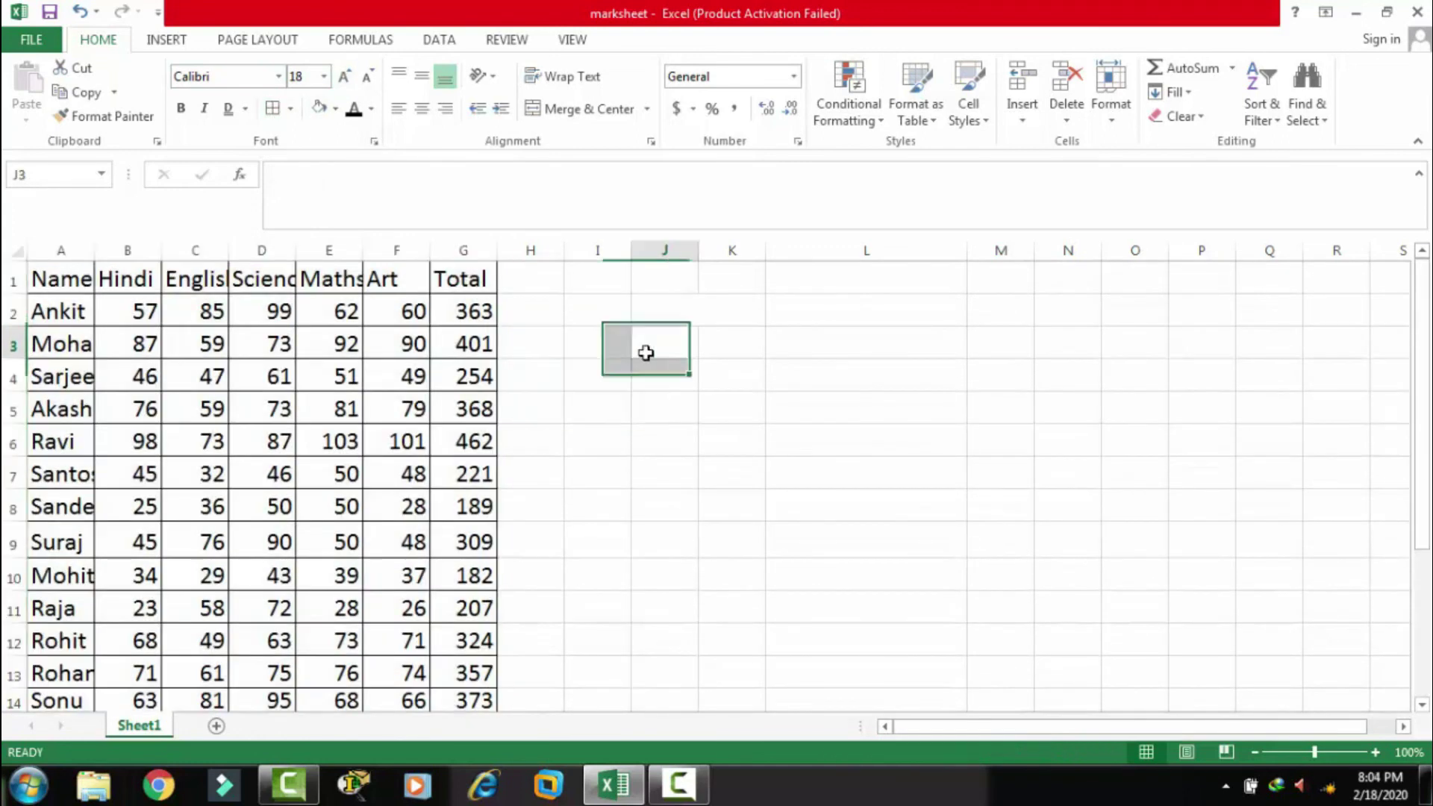
- Autofit column A so the full student names fit
double_click(95, 249)
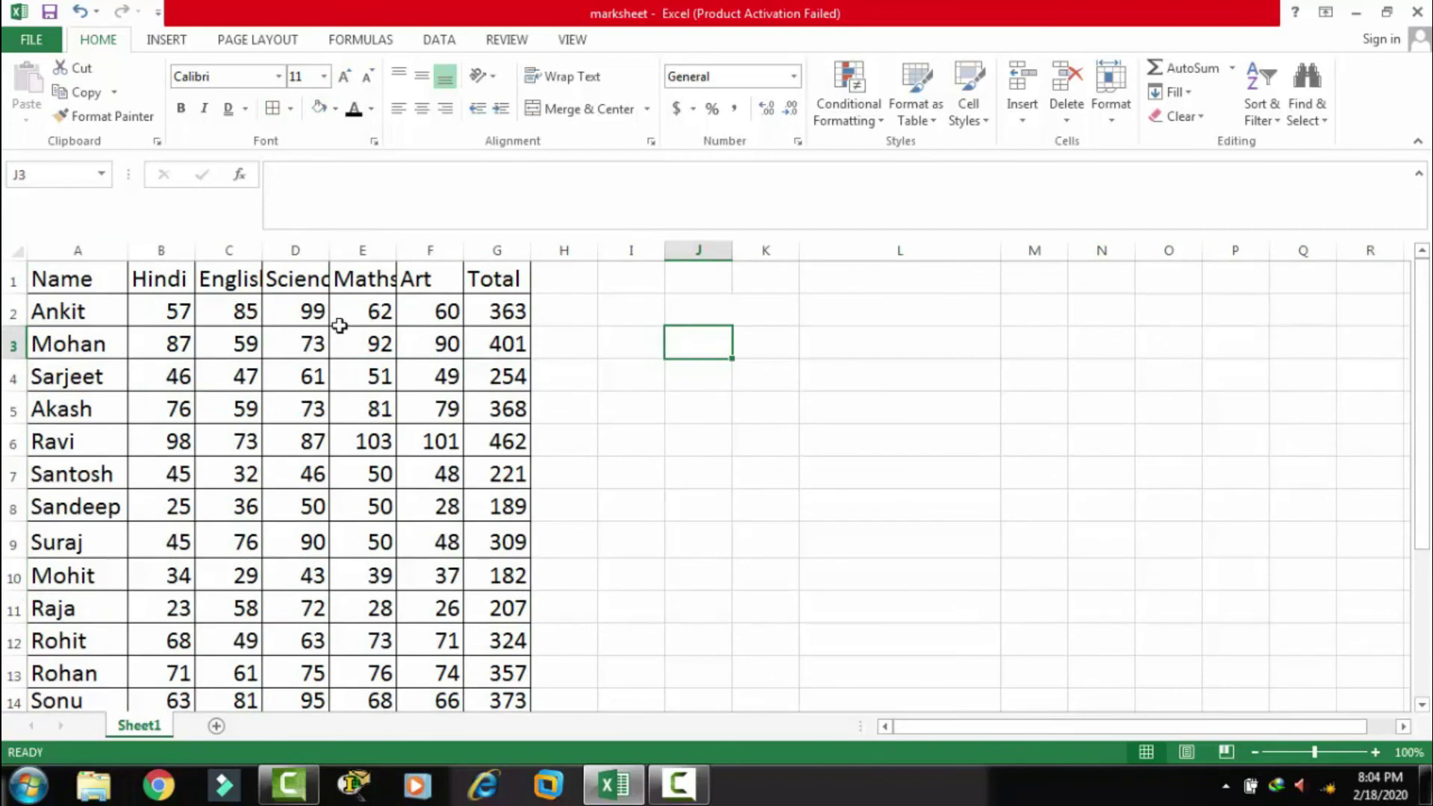
click(838, 414)
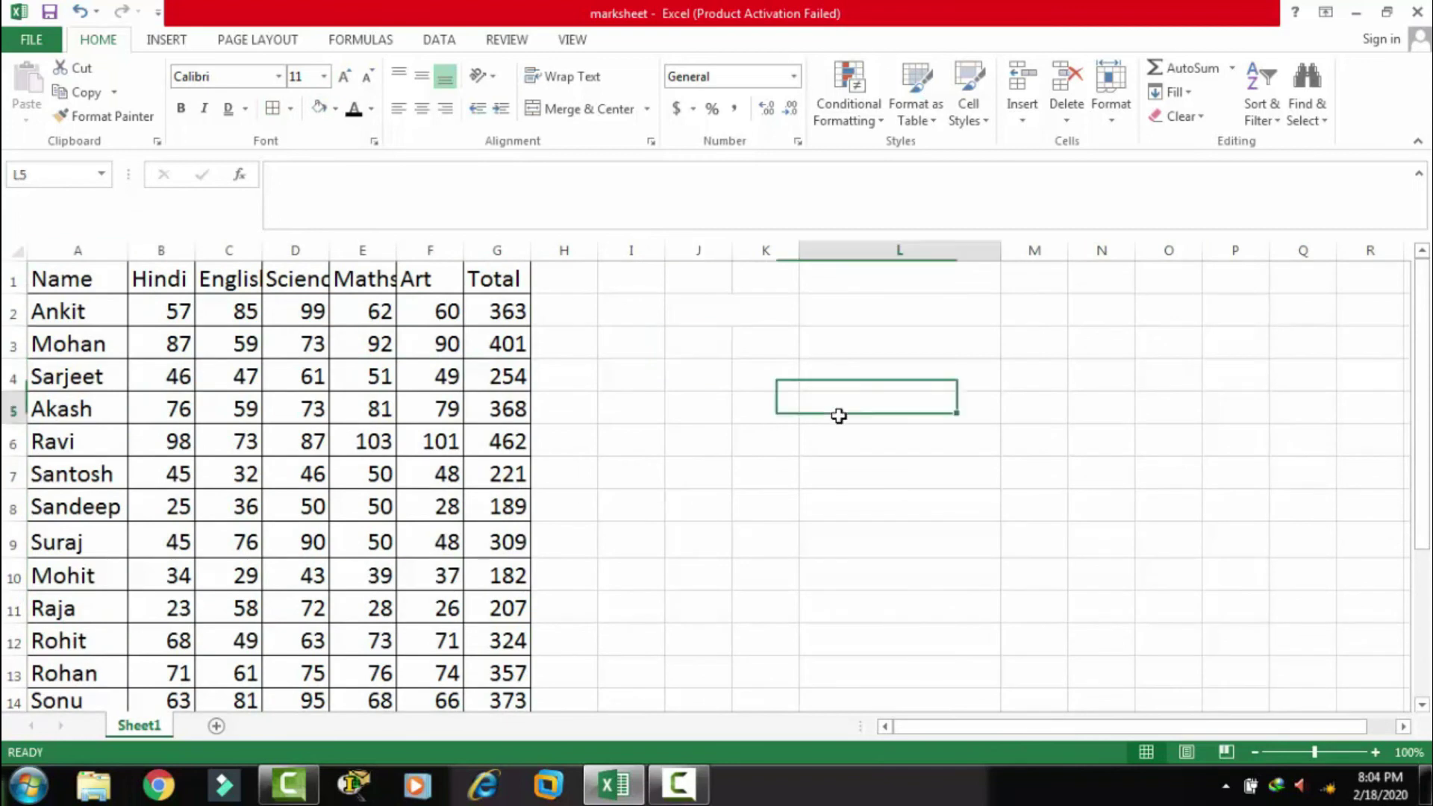
click(1267, 119)
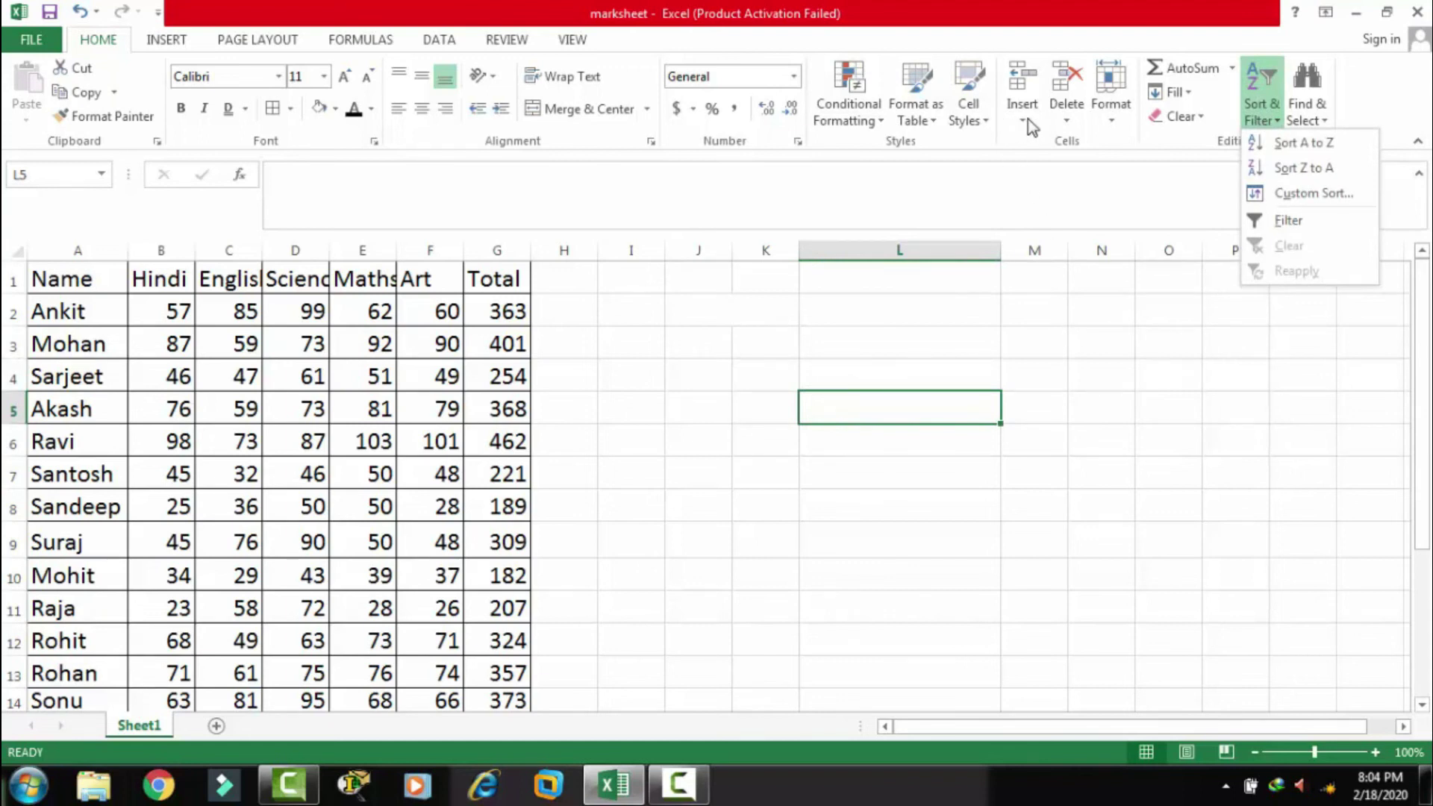
click(984, 118)
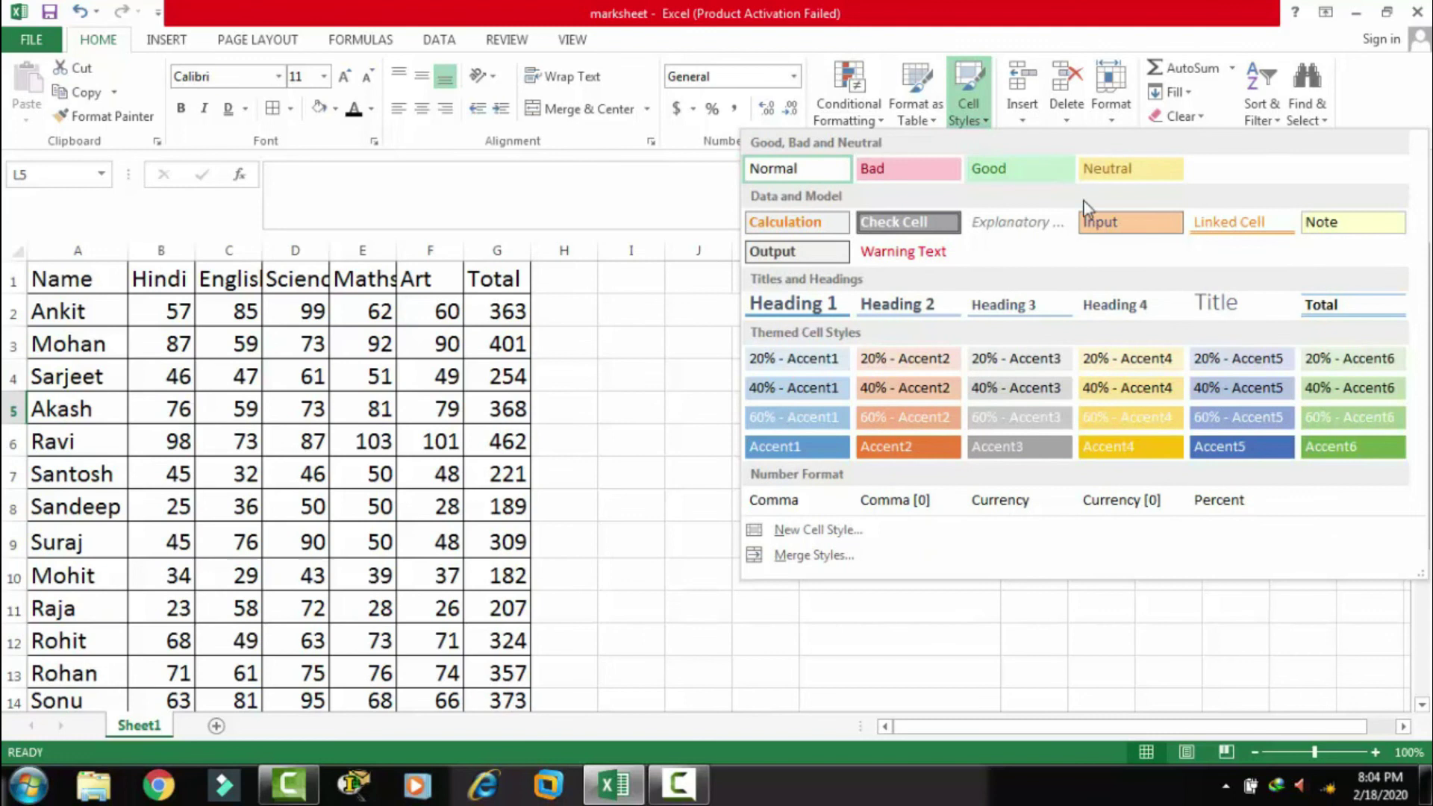
click(1118, 626)
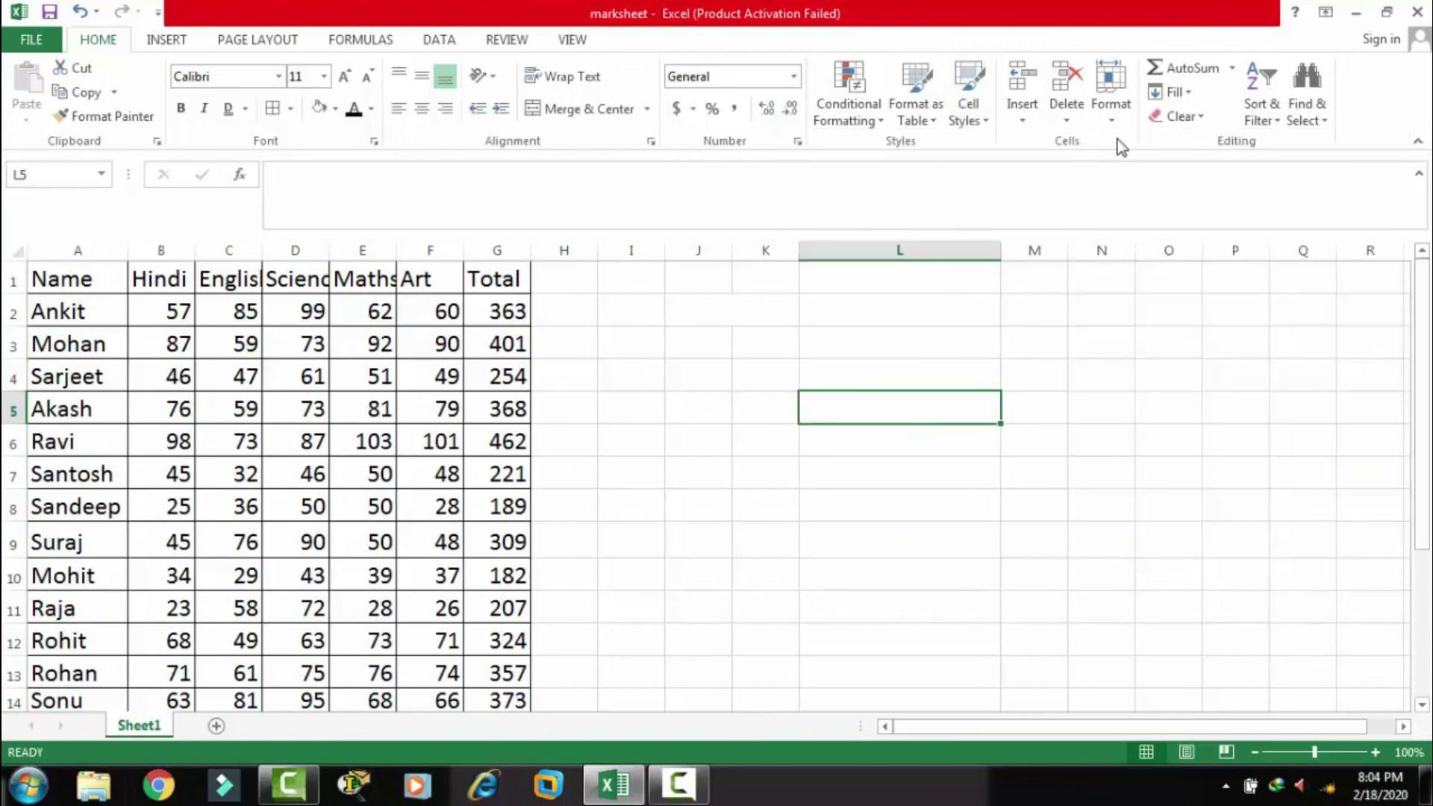
click(1112, 118)
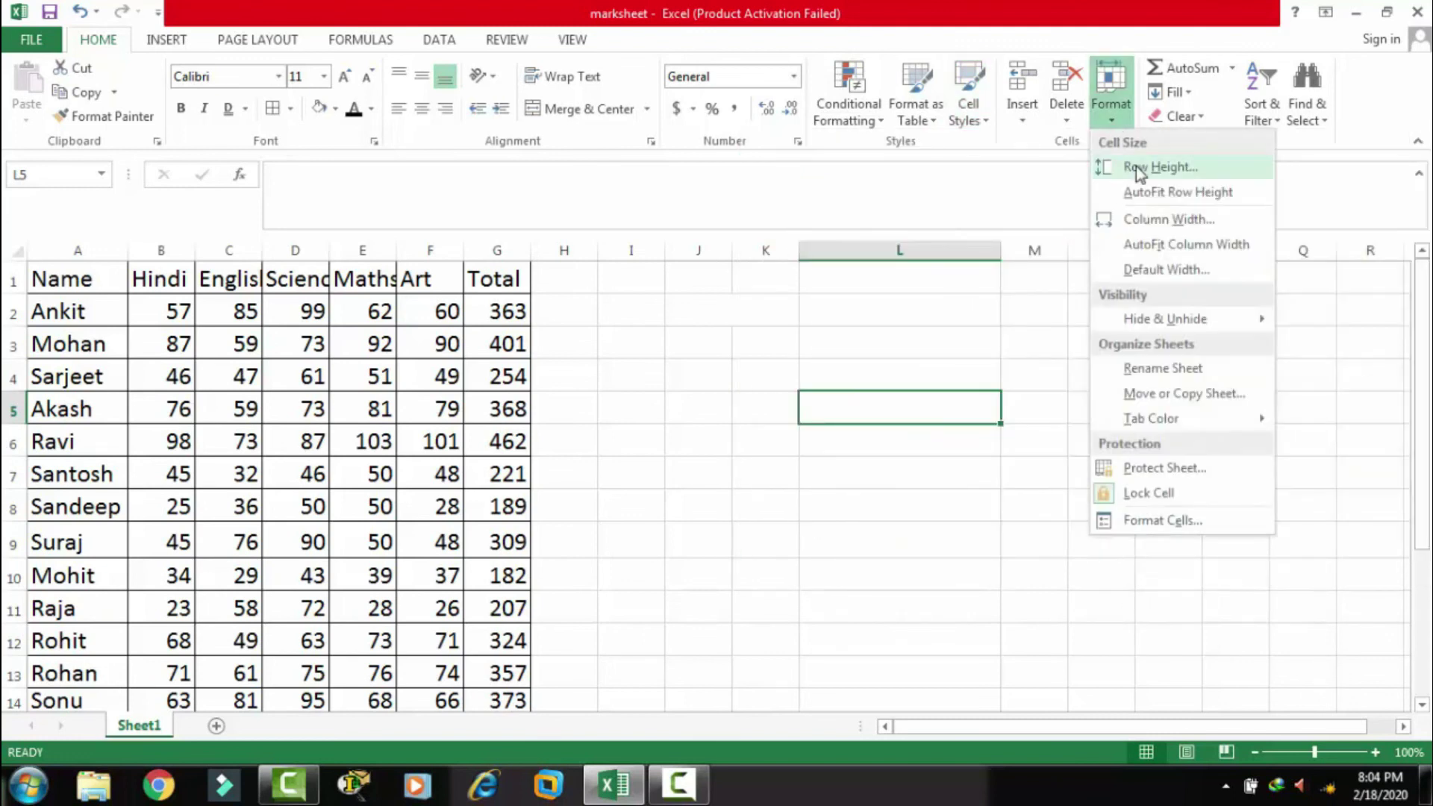
click(930, 123)
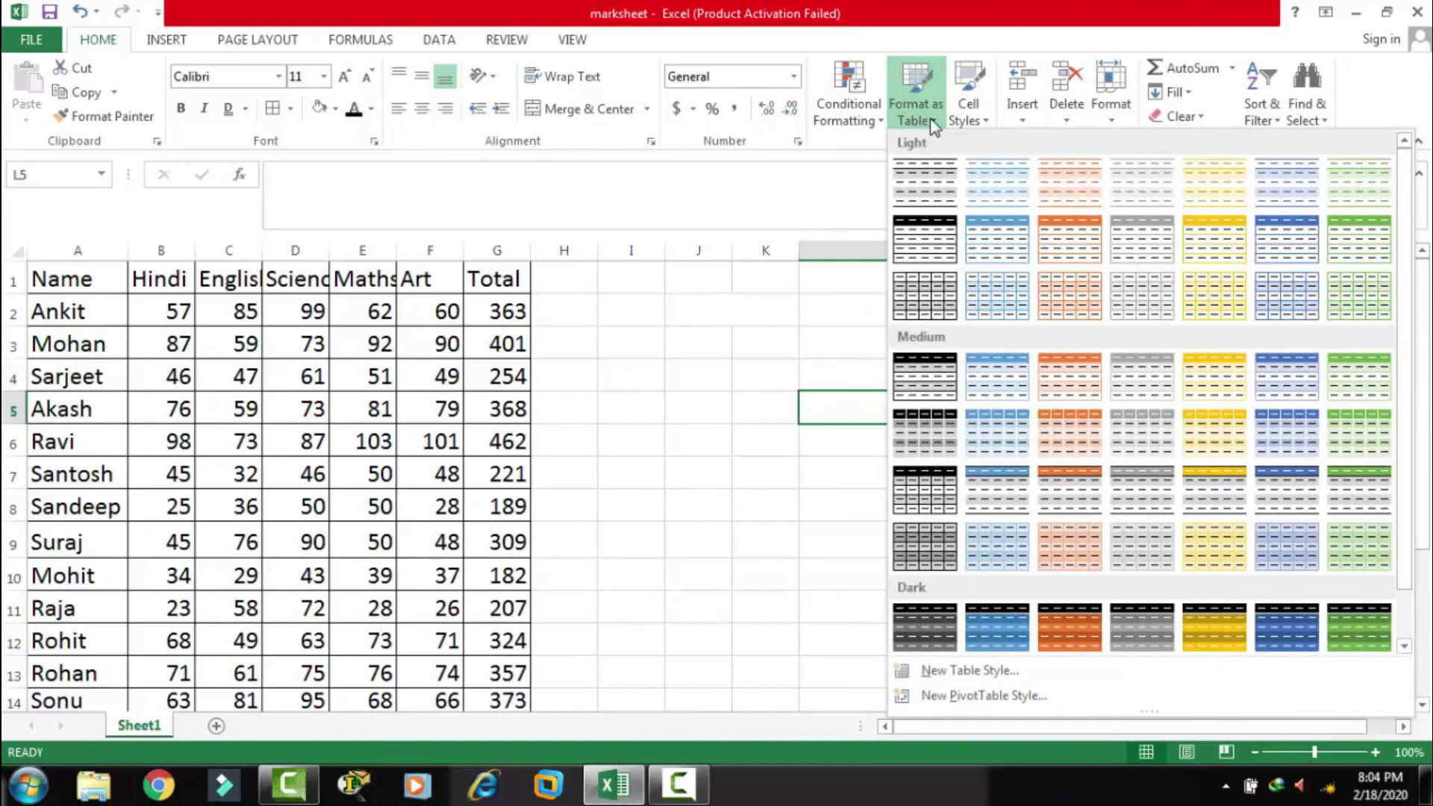
click(695, 355)
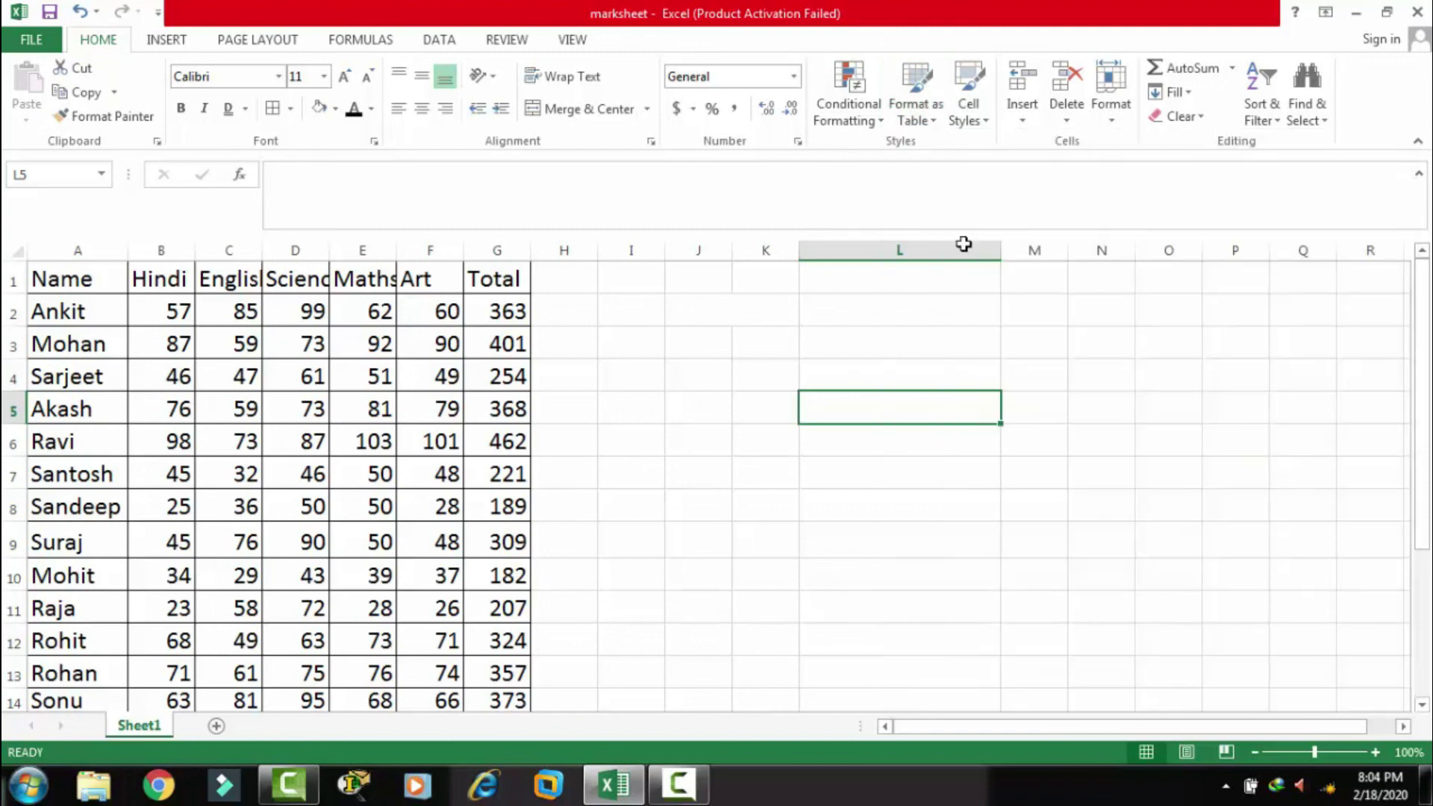
click(1275, 127)
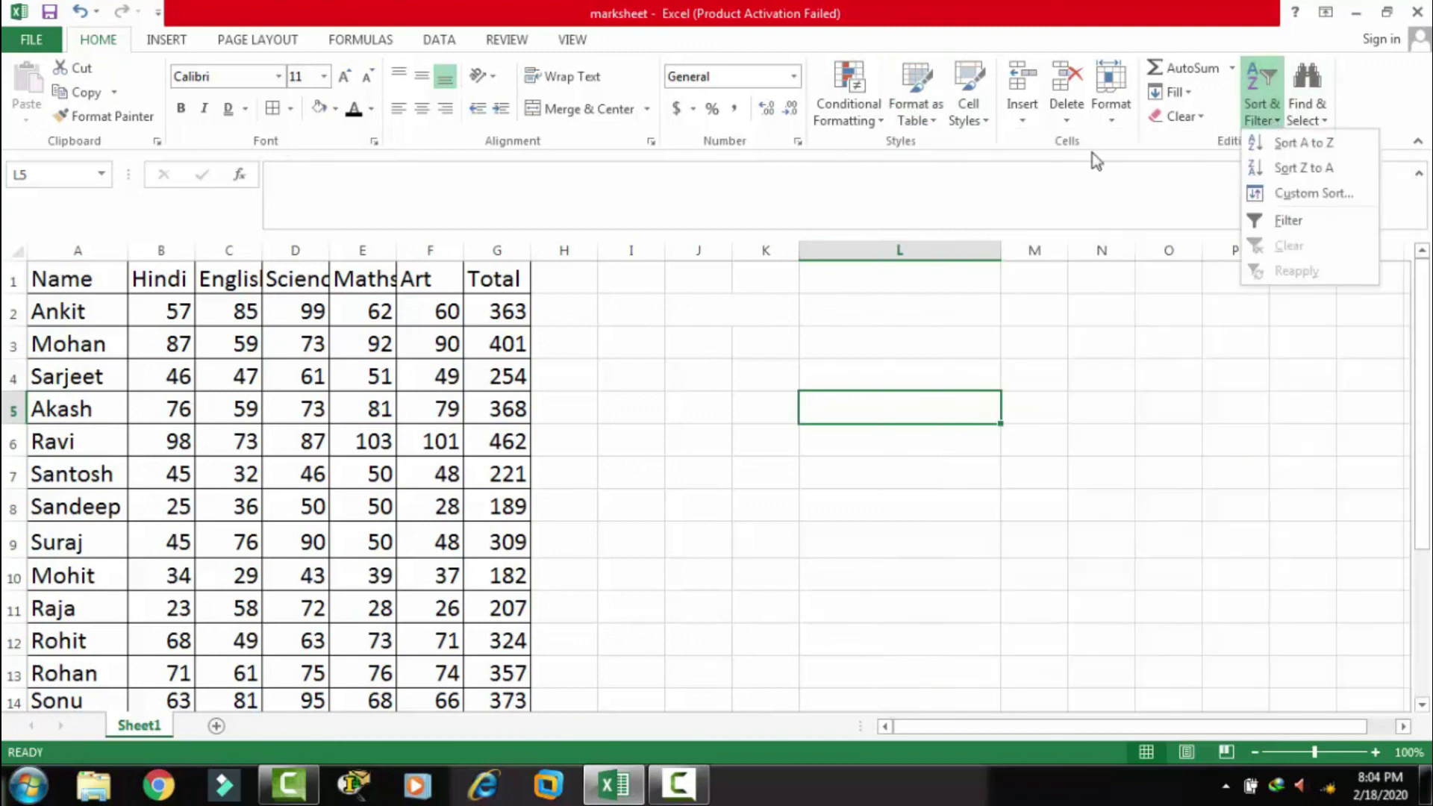
click(54, 282)
- Sort names A2:A19 A to Z, expanding the selection so marks stay with each name
mouse_move(52, 311)
mouse_down()
mouse_move(41, 501)
mouse_move(59, 669)
mouse_up()
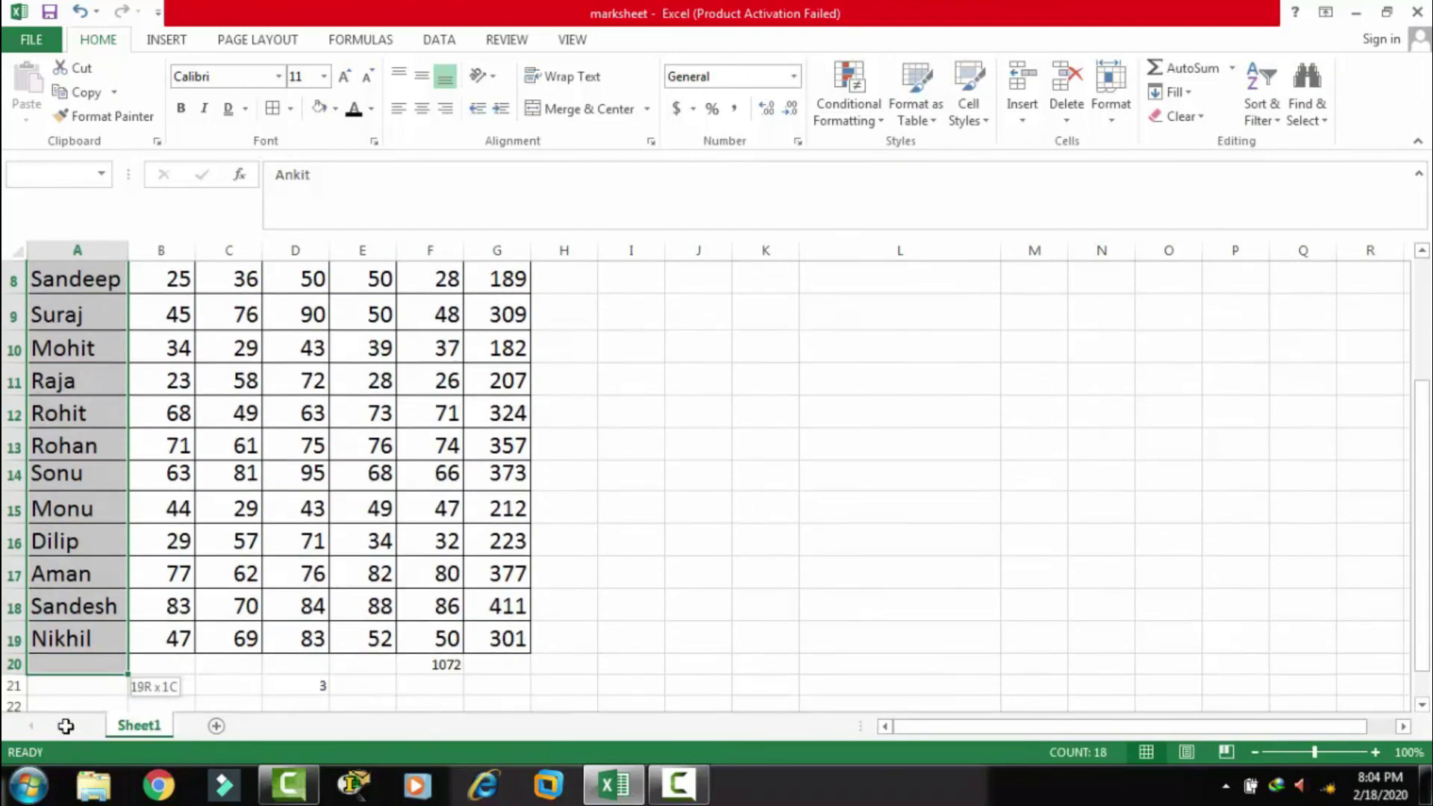
mouse_move(59, 669)
mouse_down()
mouse_move(77, 570)
mouse_move(75, 606)
mouse_up()
click(1273, 119)
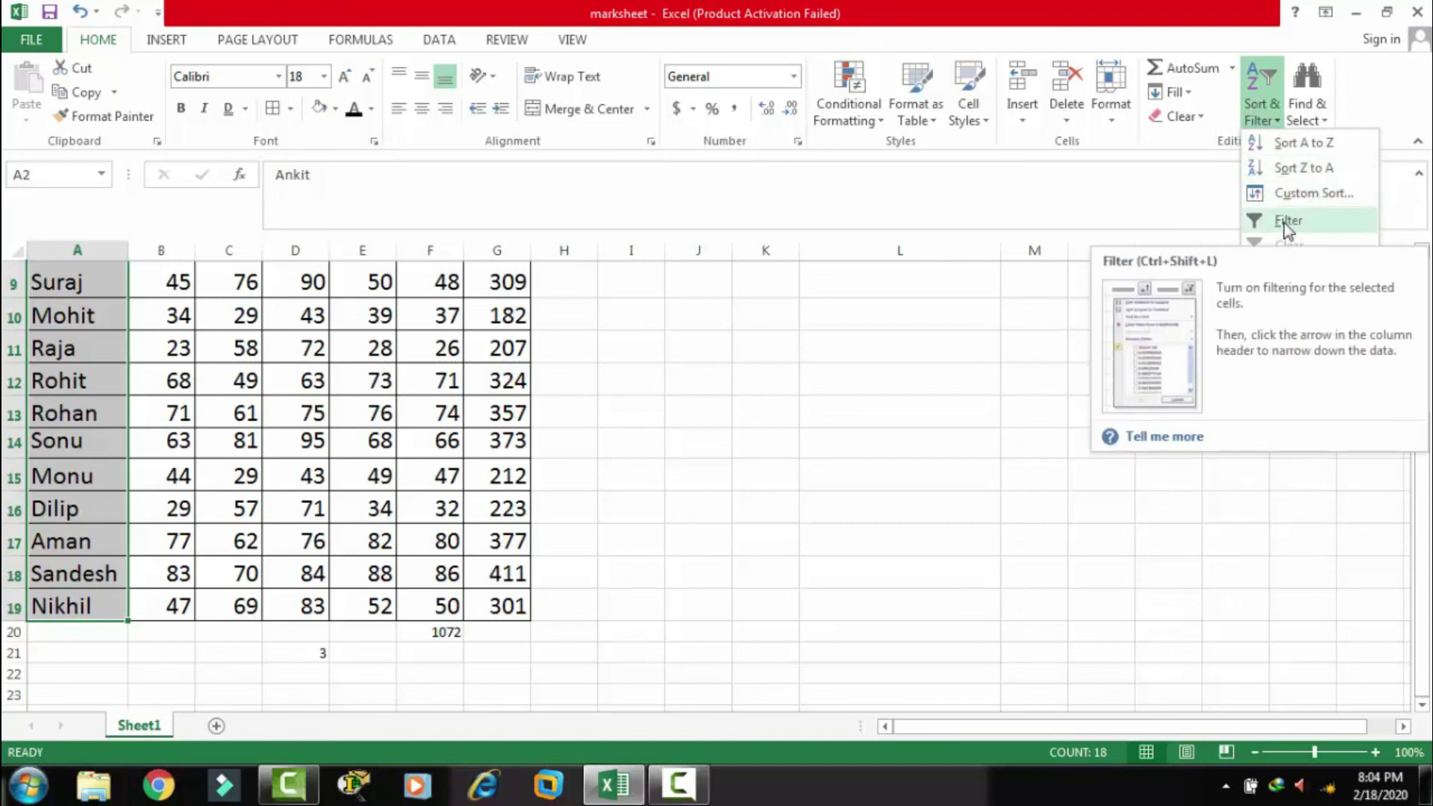
click(1284, 146)
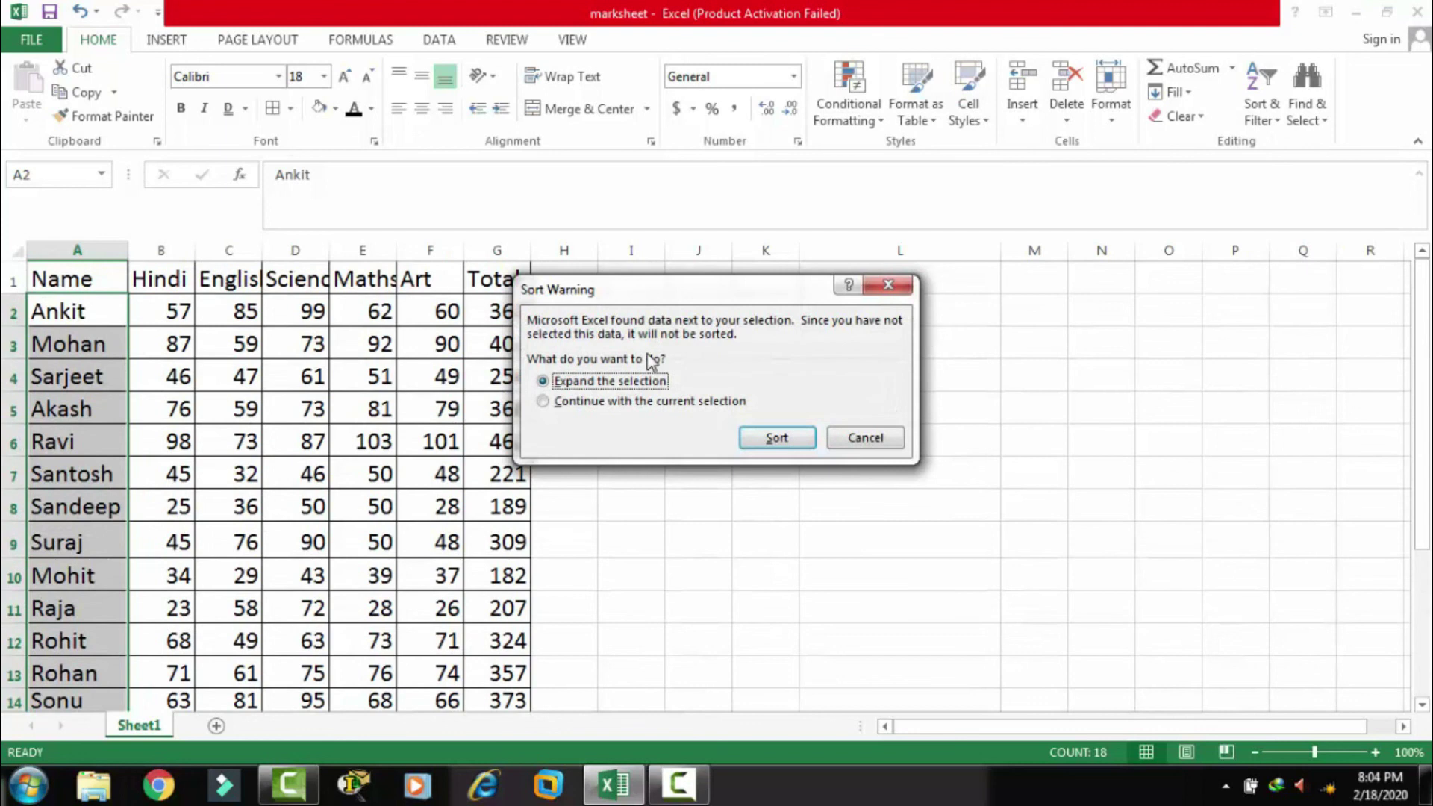
click(769, 438)
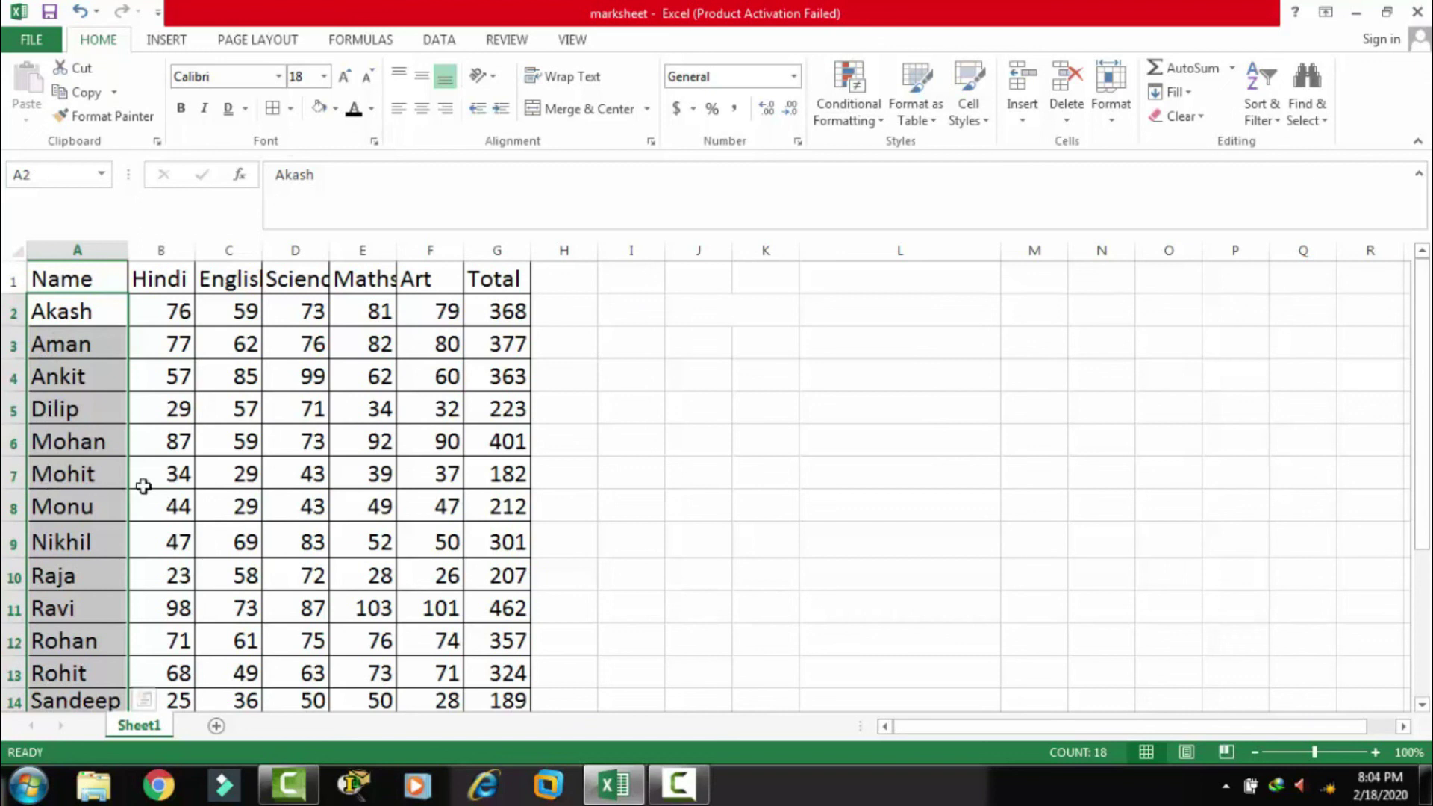
click(1262, 116)
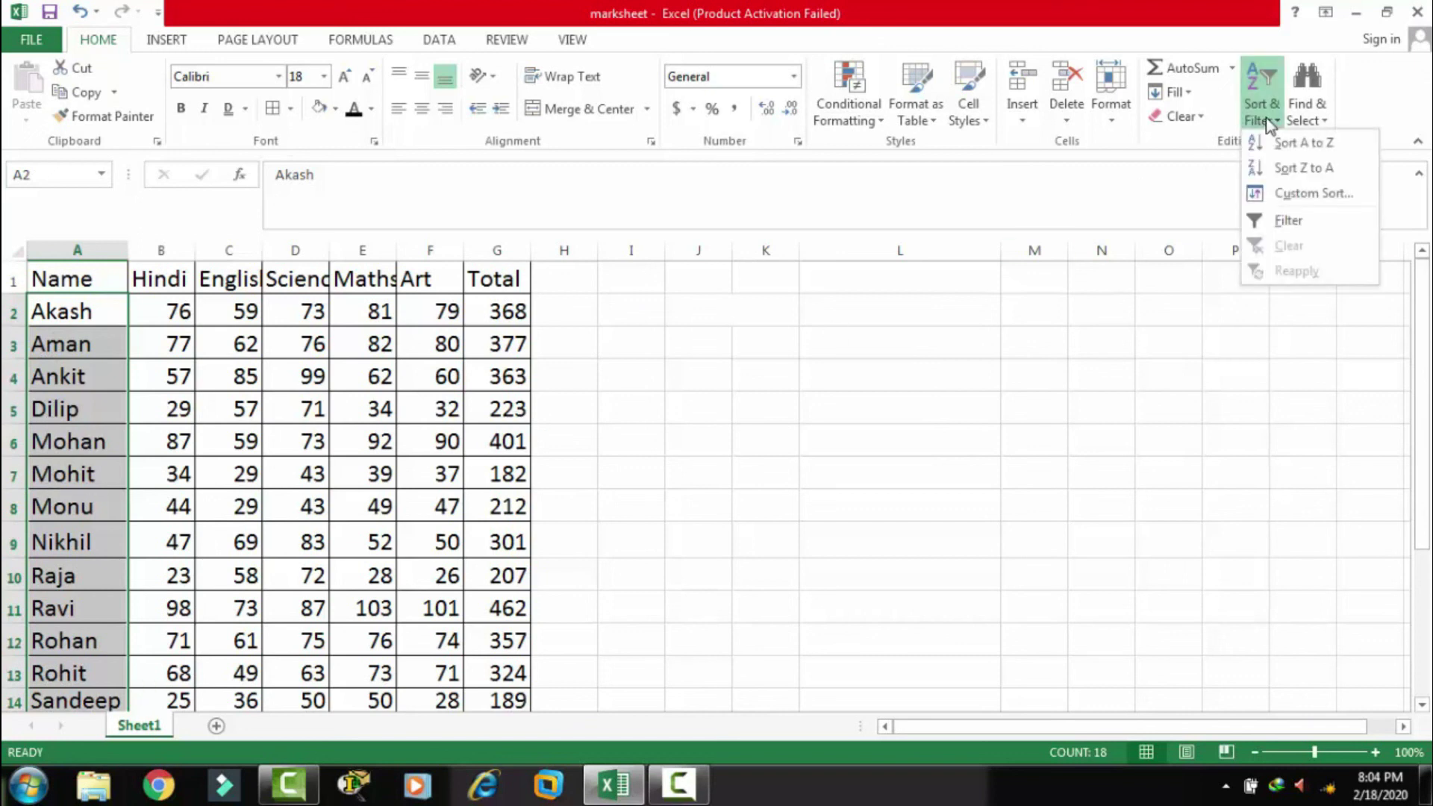
click(1190, 328)
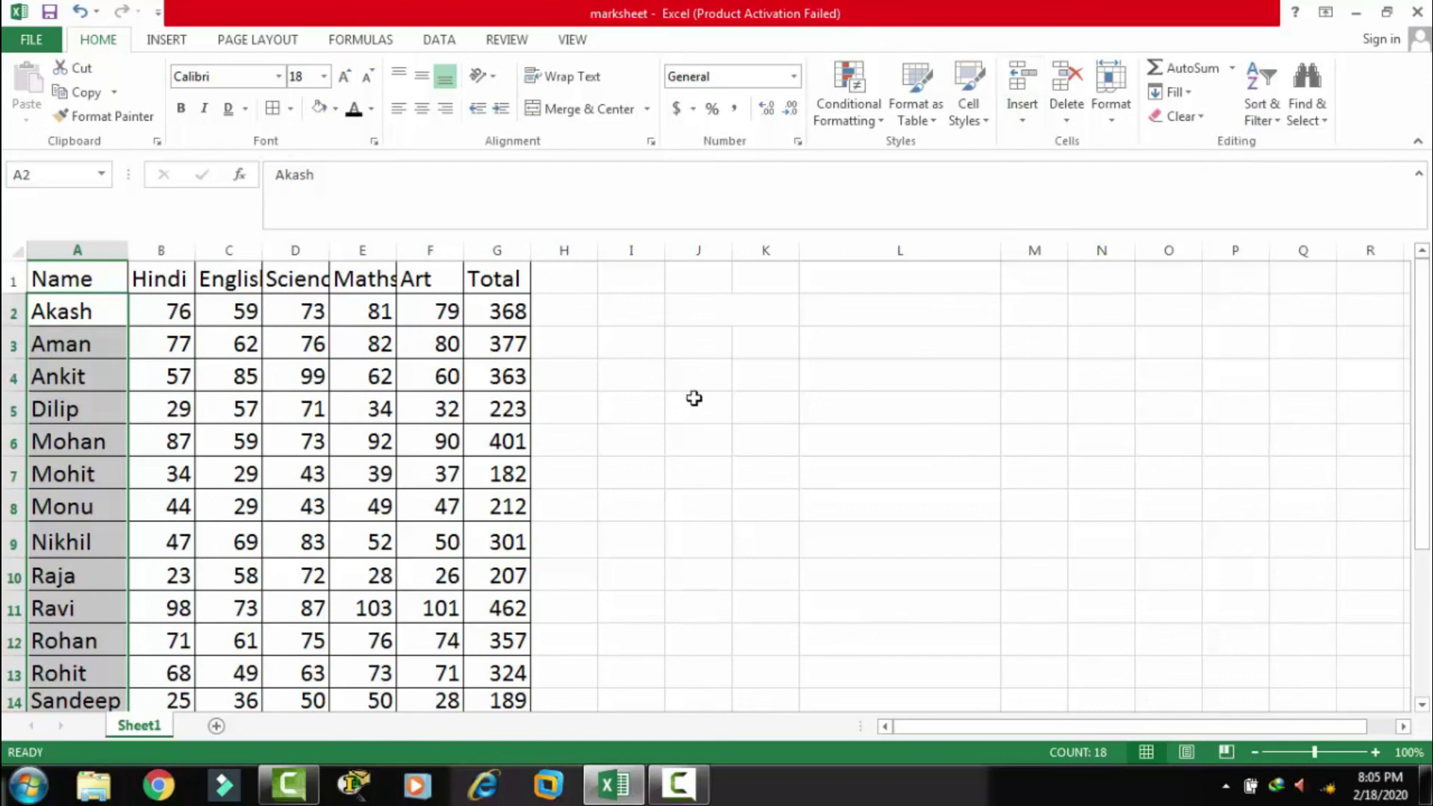
click(1045, 727)
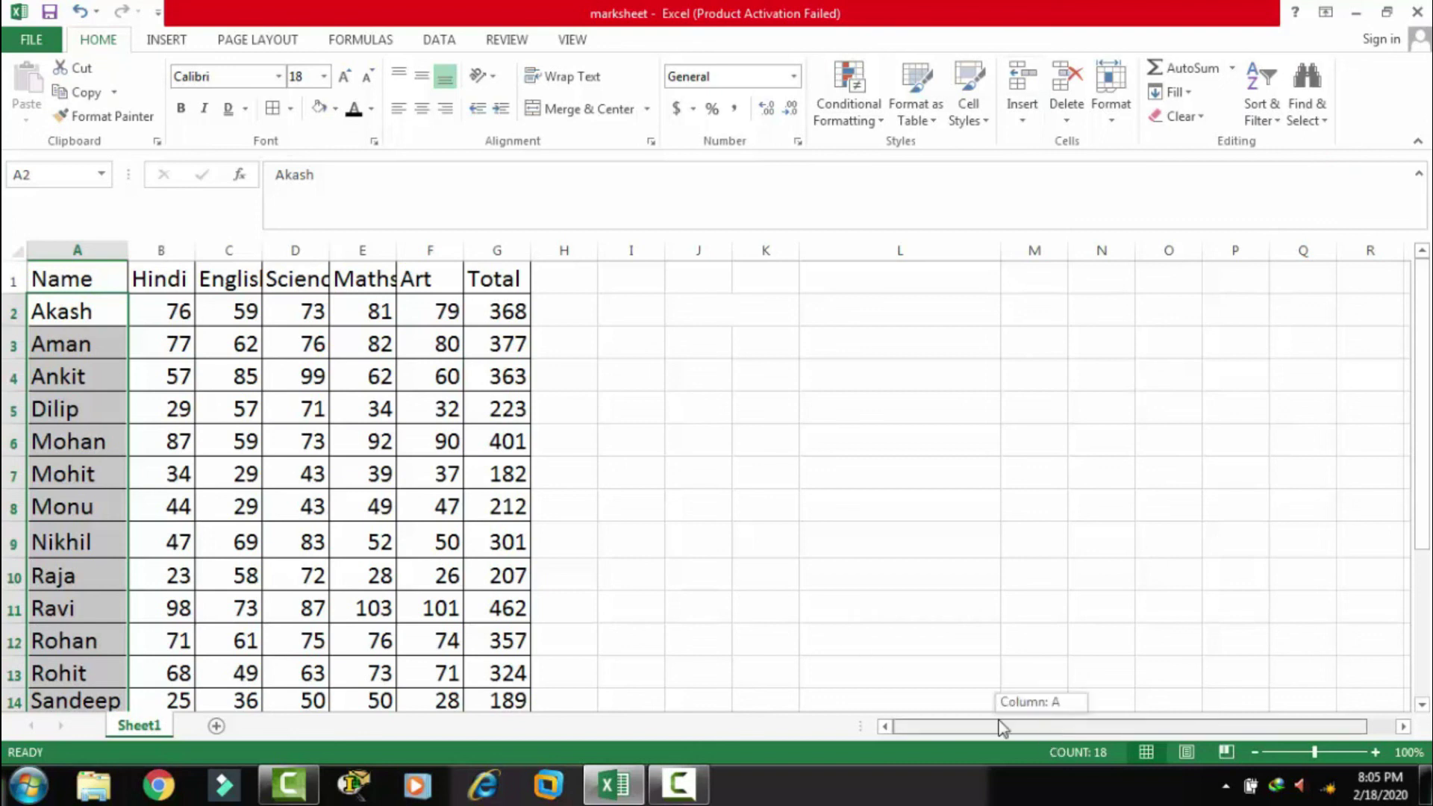
- Use Find All to search for the student's name, found only in A10, then close the dialog
click(1321, 113)
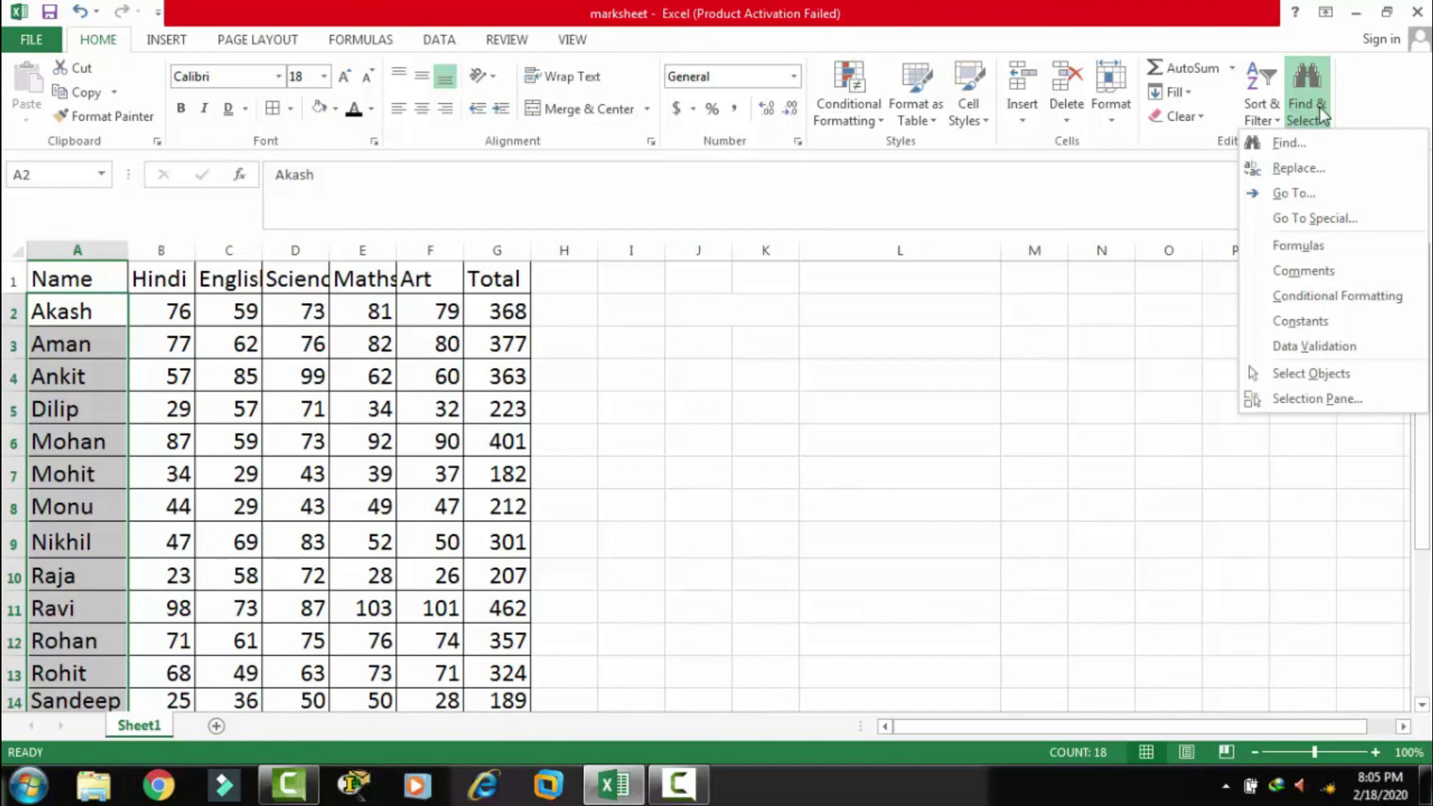
click(856, 384)
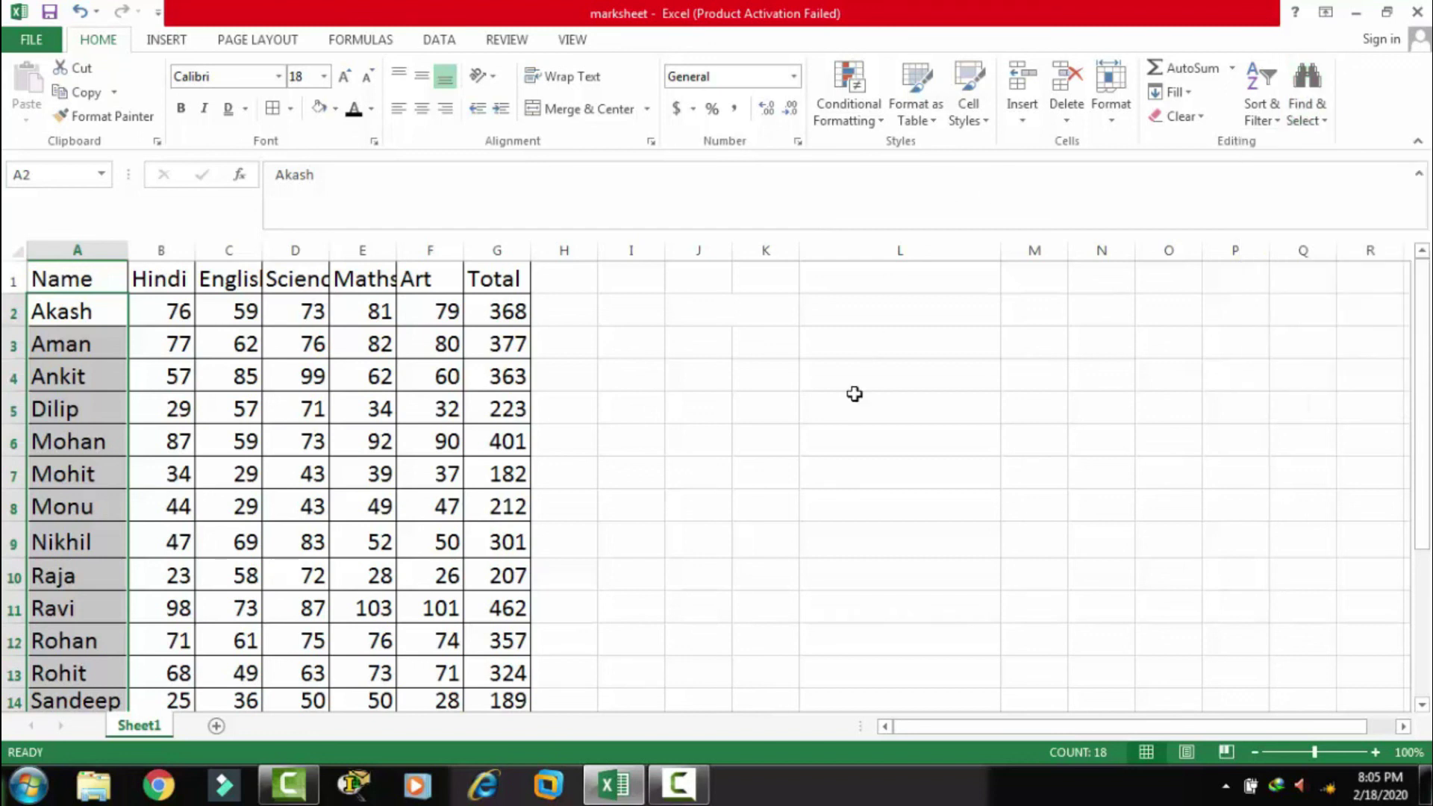
drag(1422, 328, 1422, 356)
click(1174, 374)
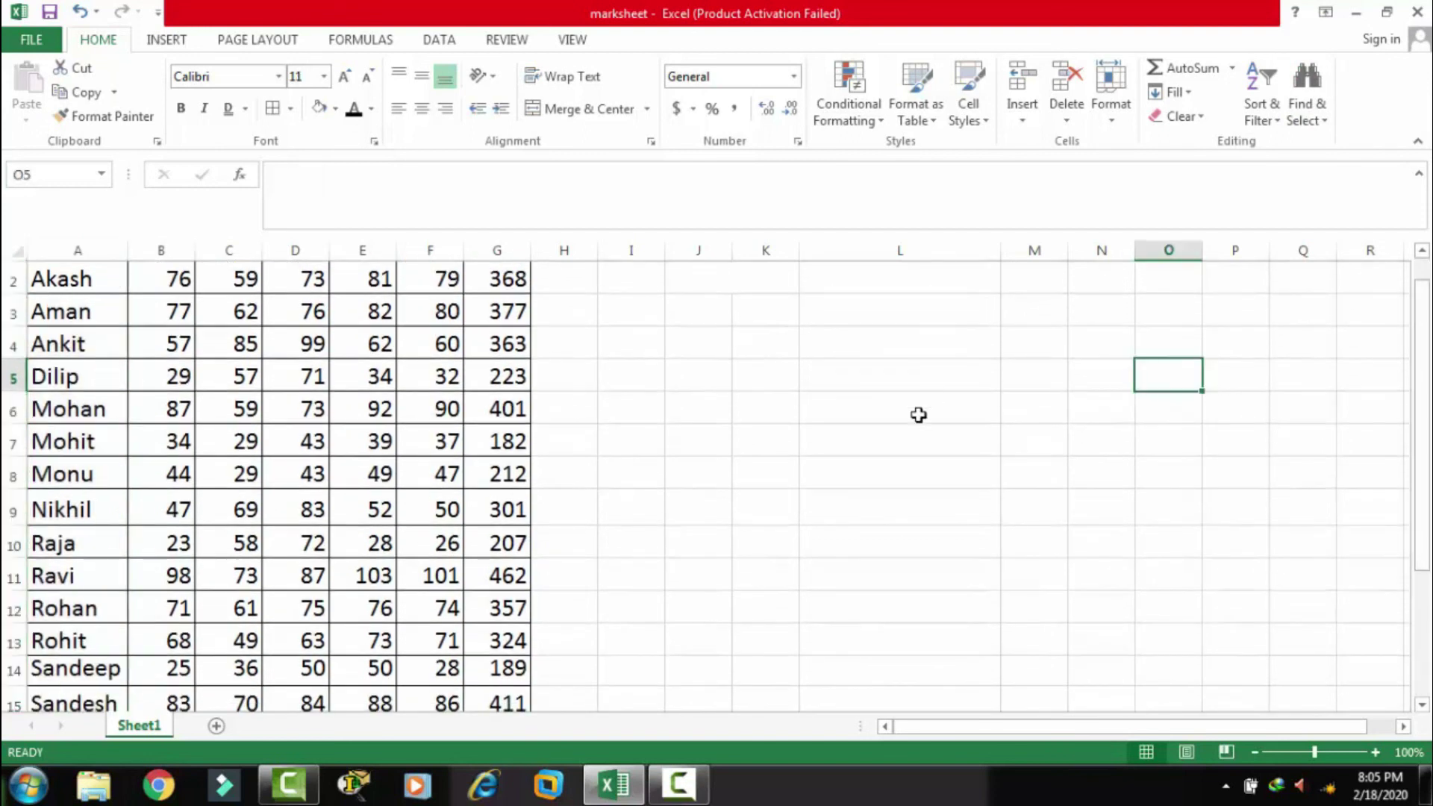
click(1317, 123)
click(1289, 151)
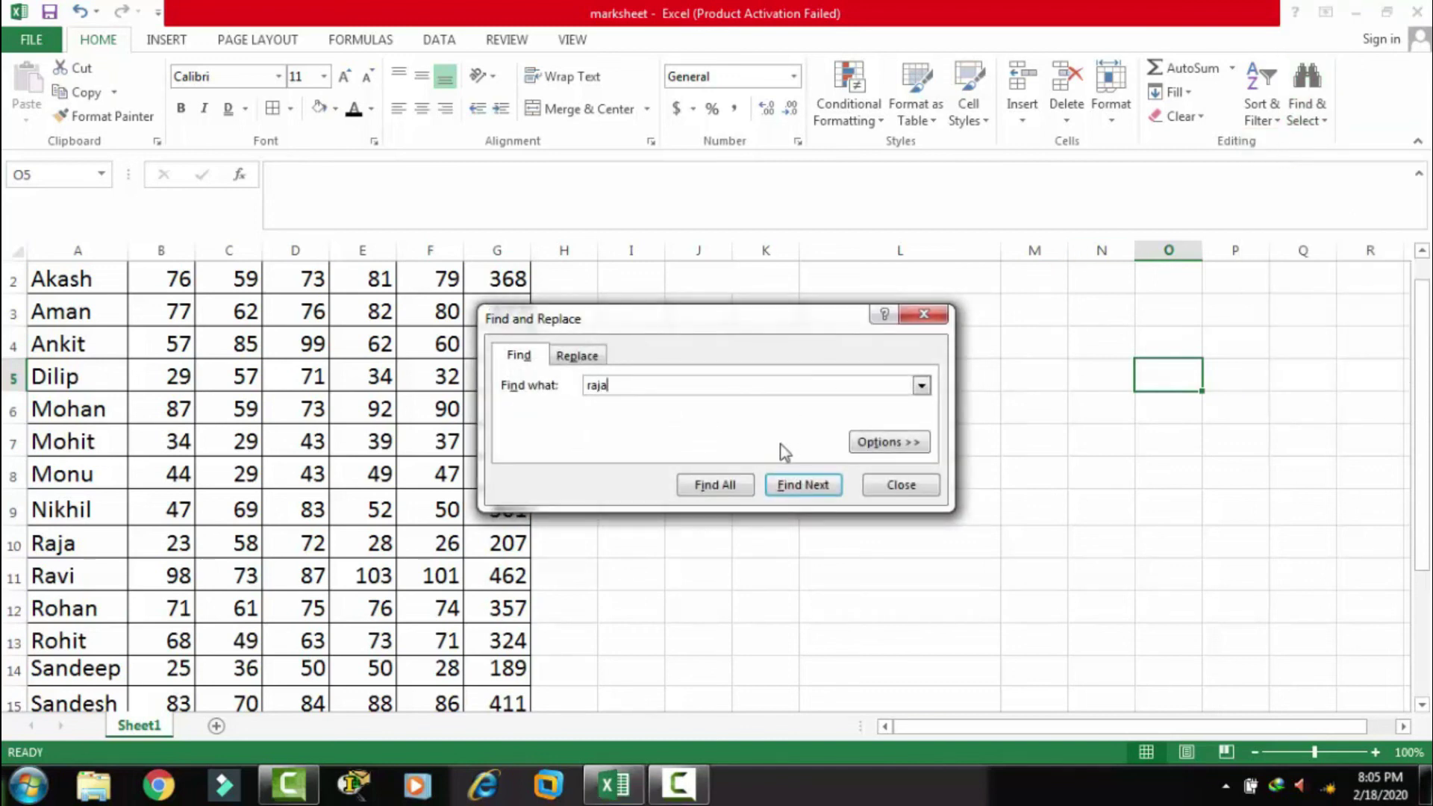
click(728, 488)
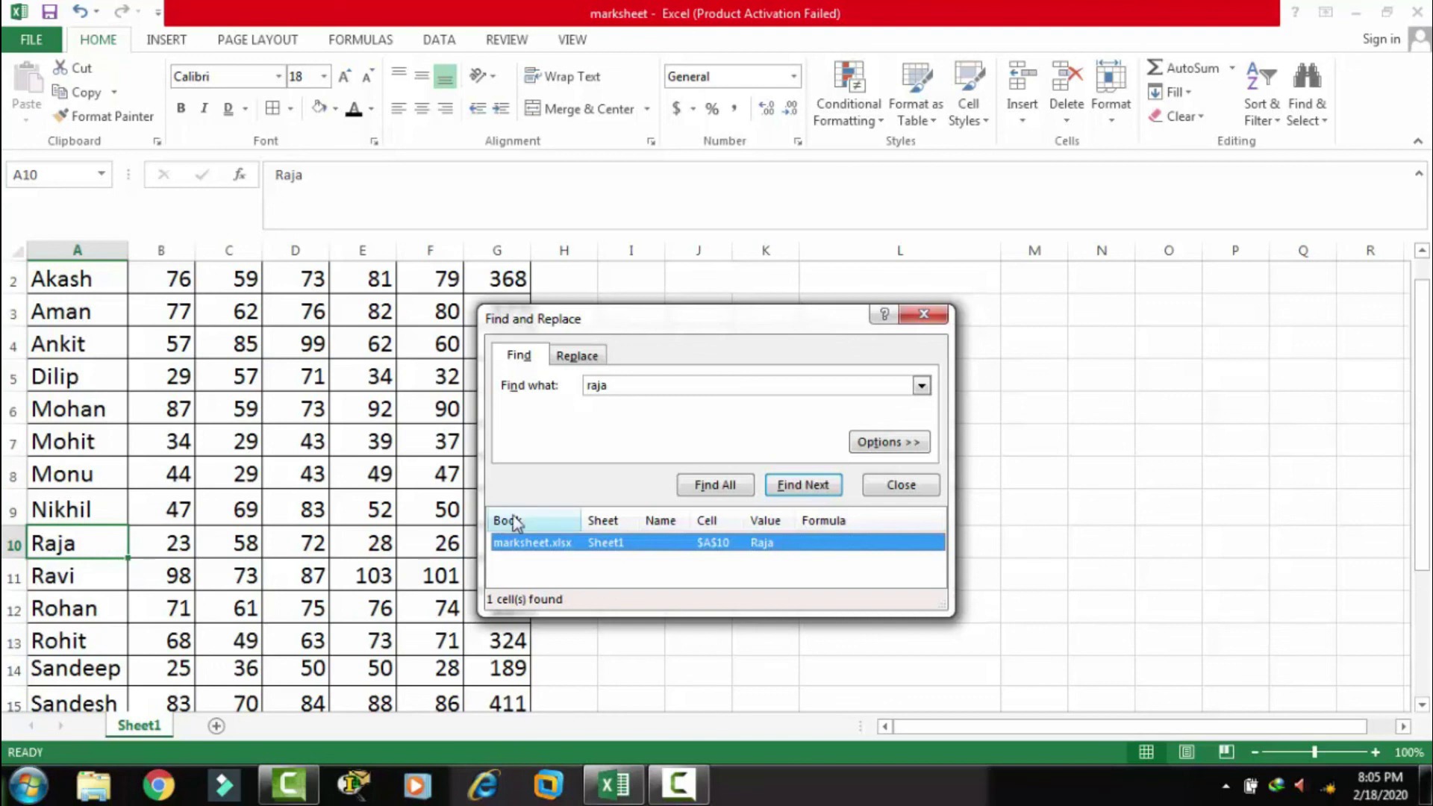
click(884, 486)
click(1305, 122)
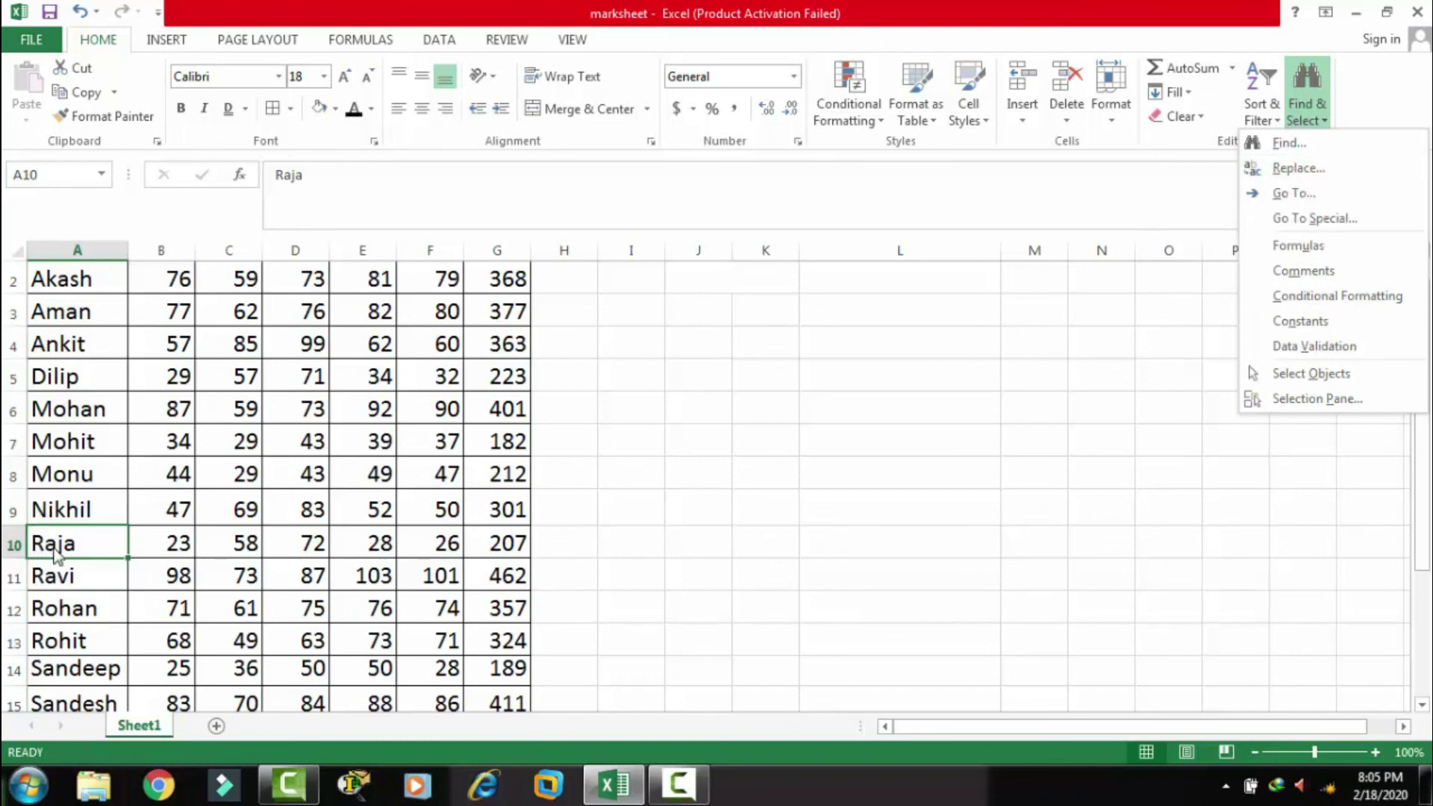
- Replace the student name in A10 with the new name and close Find and Replace
click(1293, 169)
text(suraj)
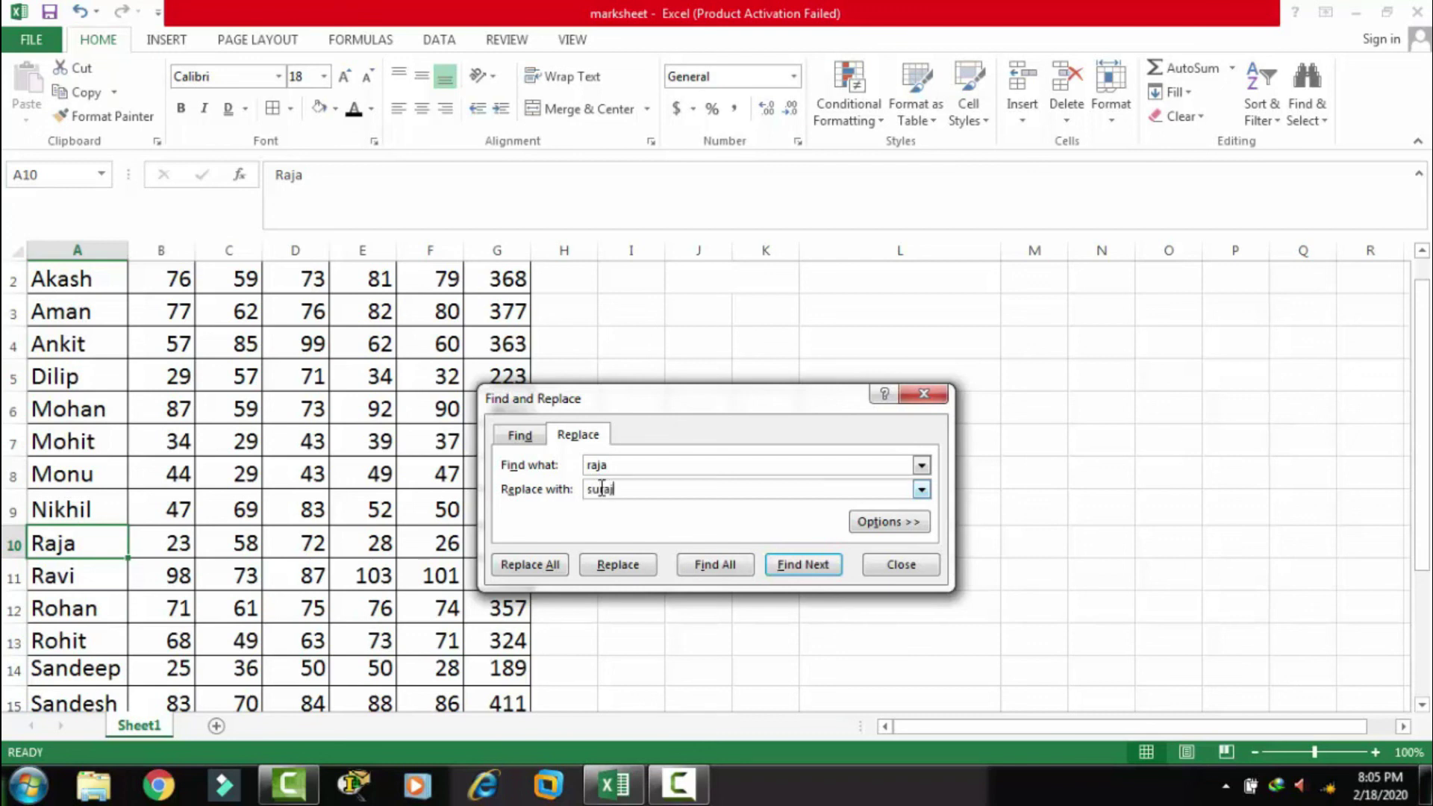
click(645, 569)
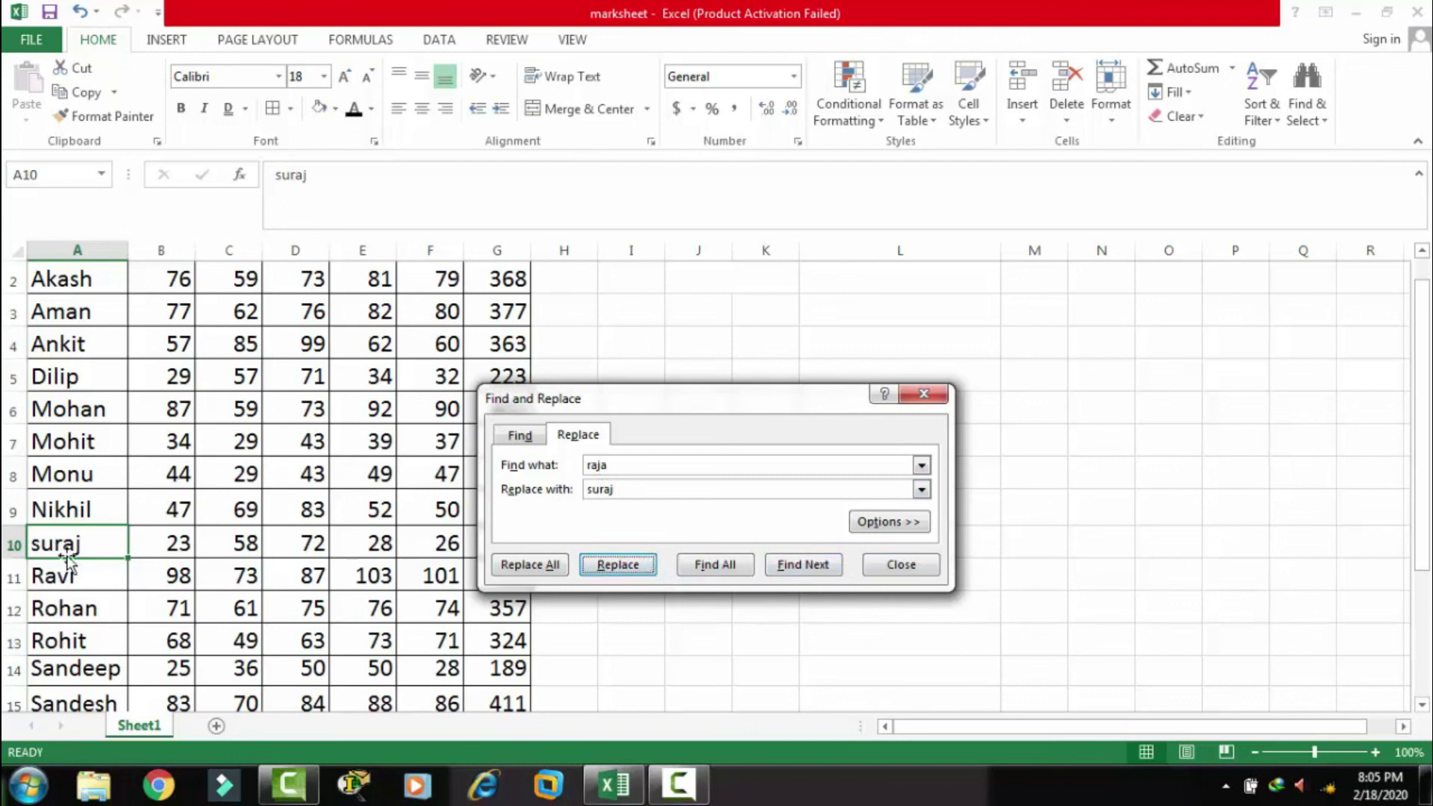
click(883, 567)
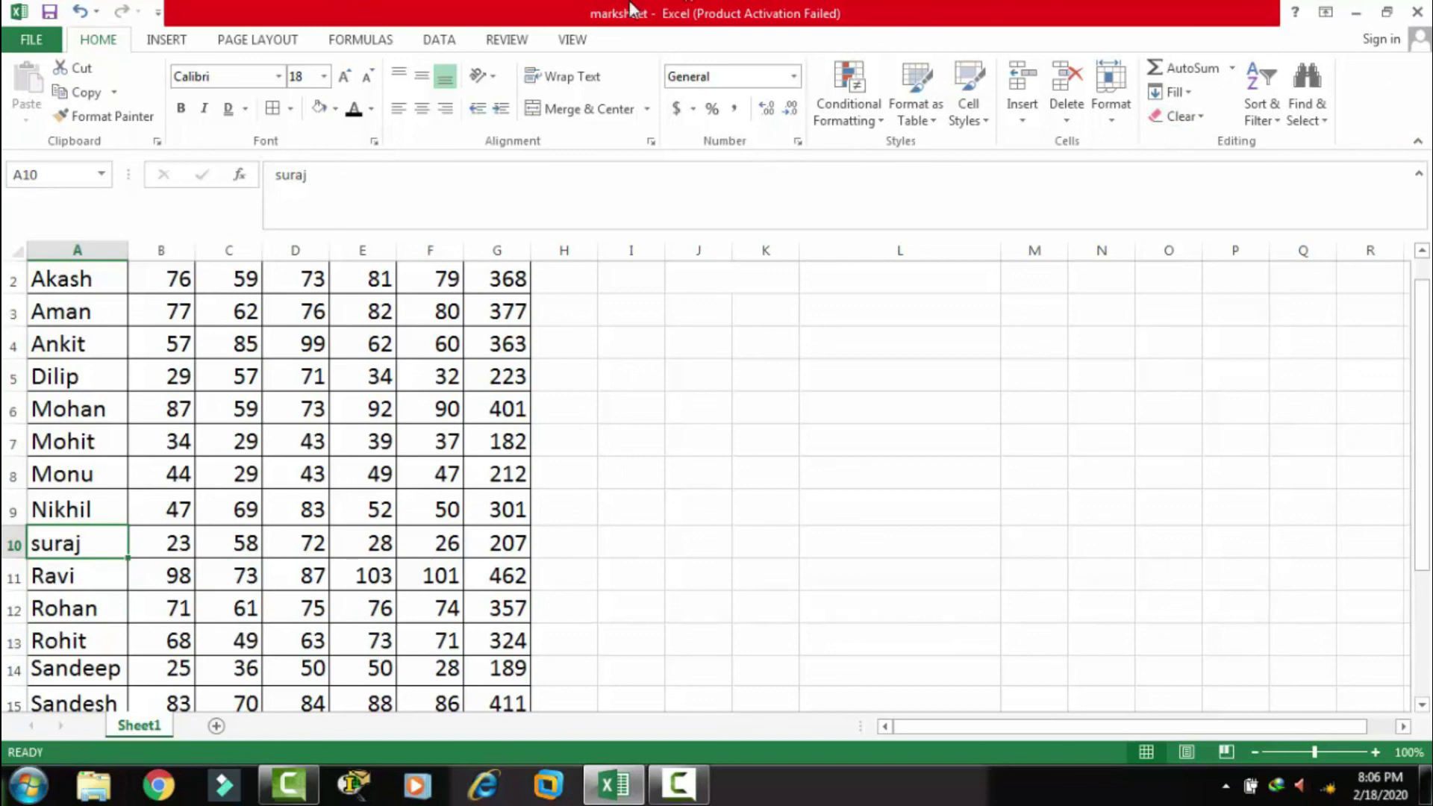
- Switch to the Insert tab, copy L5:L6, and dismiss the clipboard warning
click(167, 41)
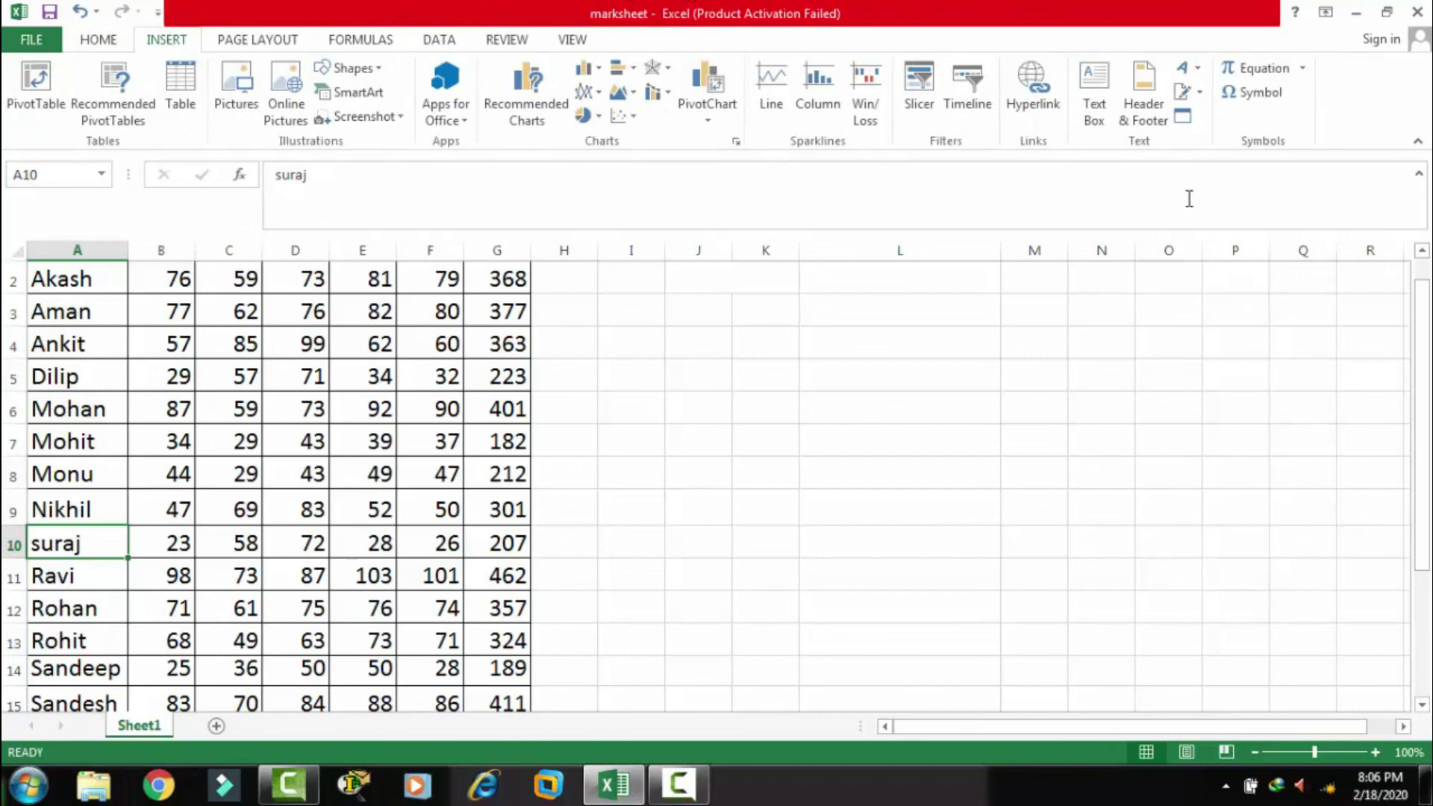
drag(991, 382, 993, 404)
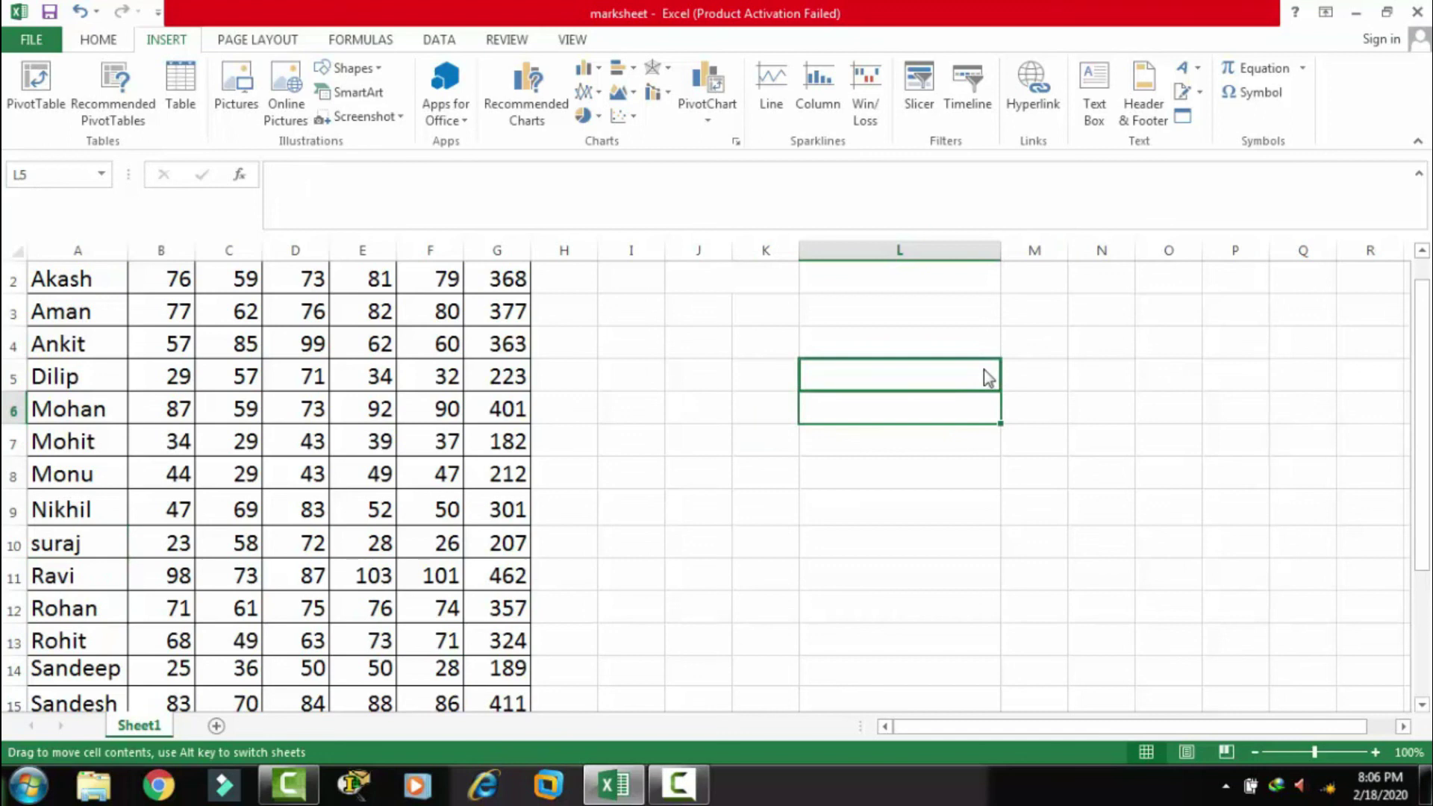
key(ctrl+c)
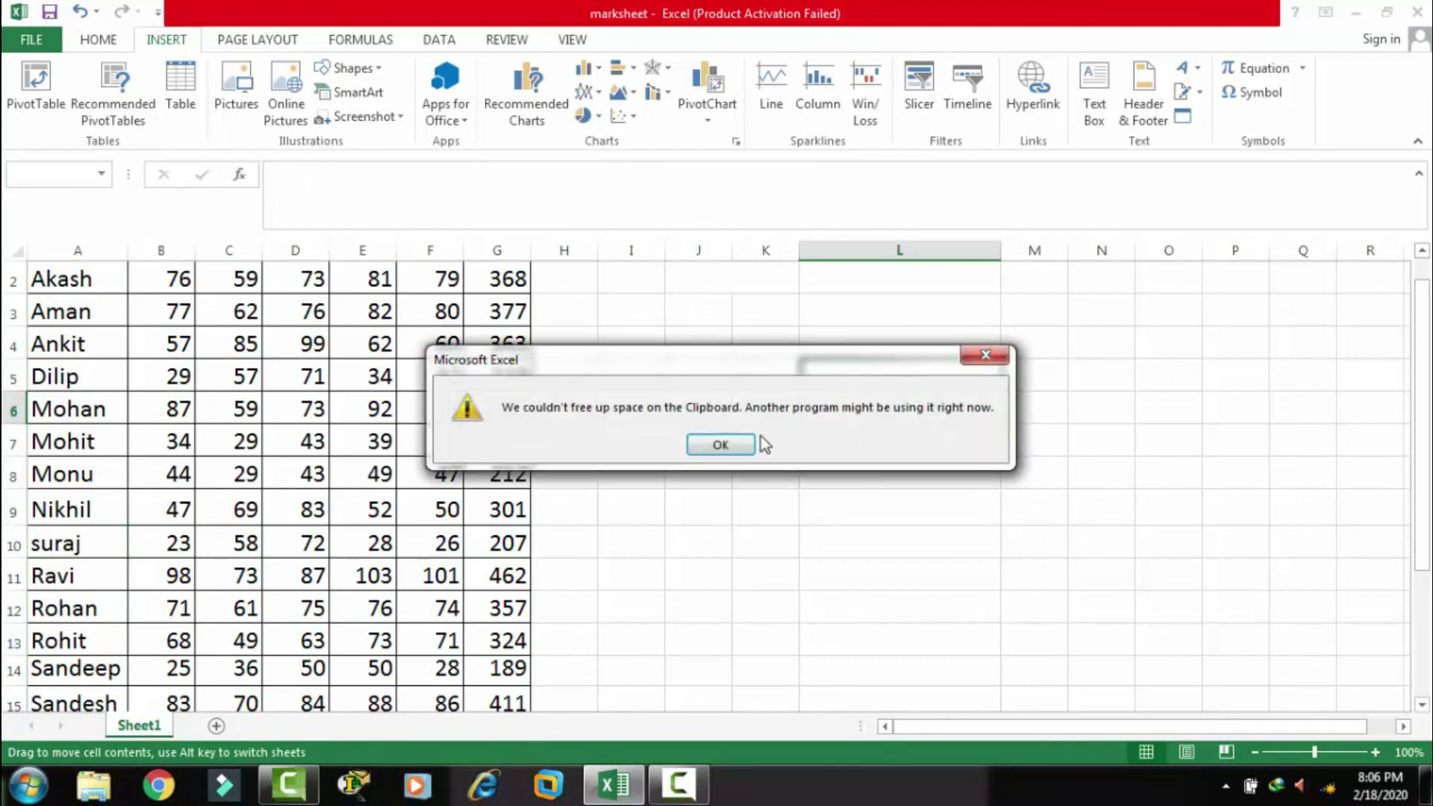
click(717, 448)
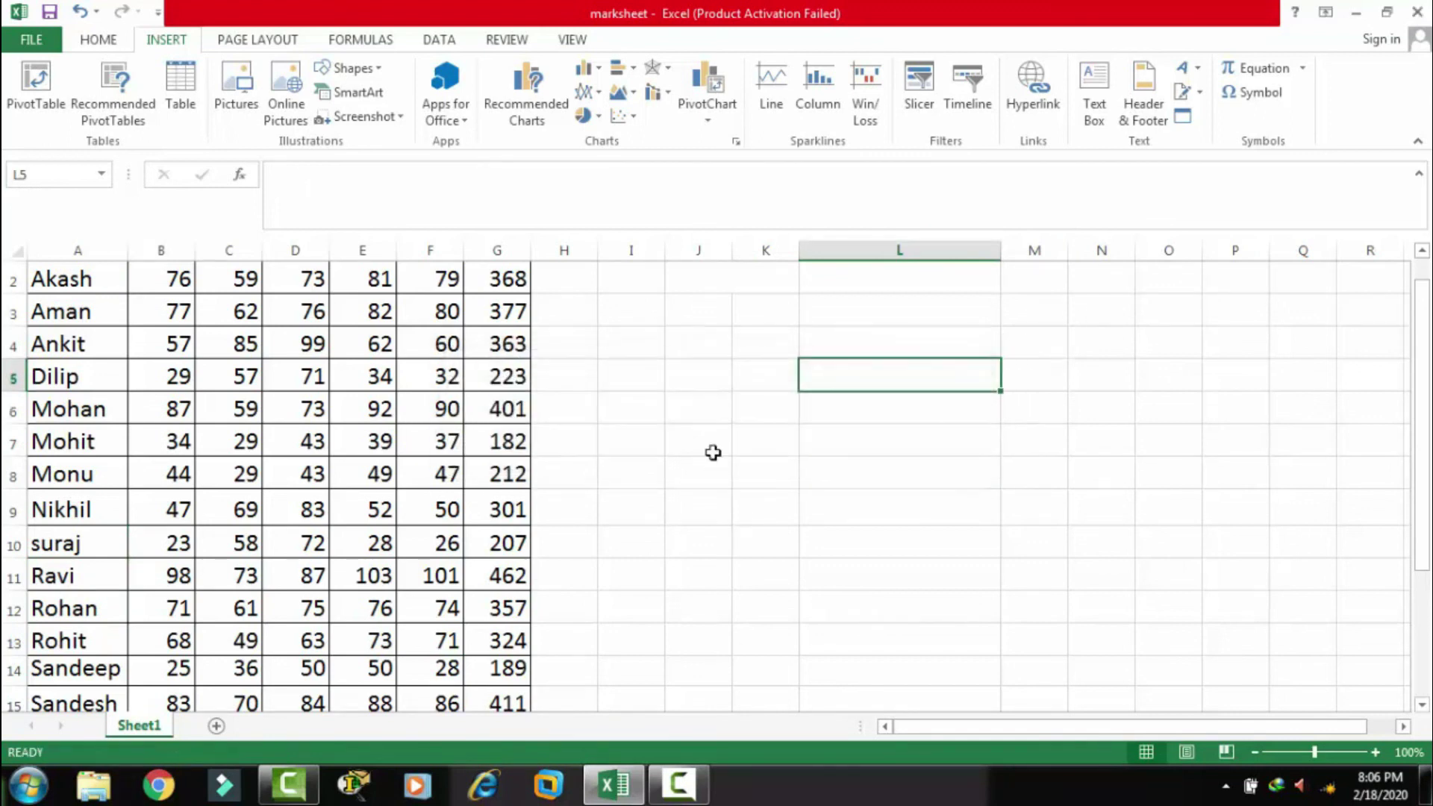
click(683, 795)
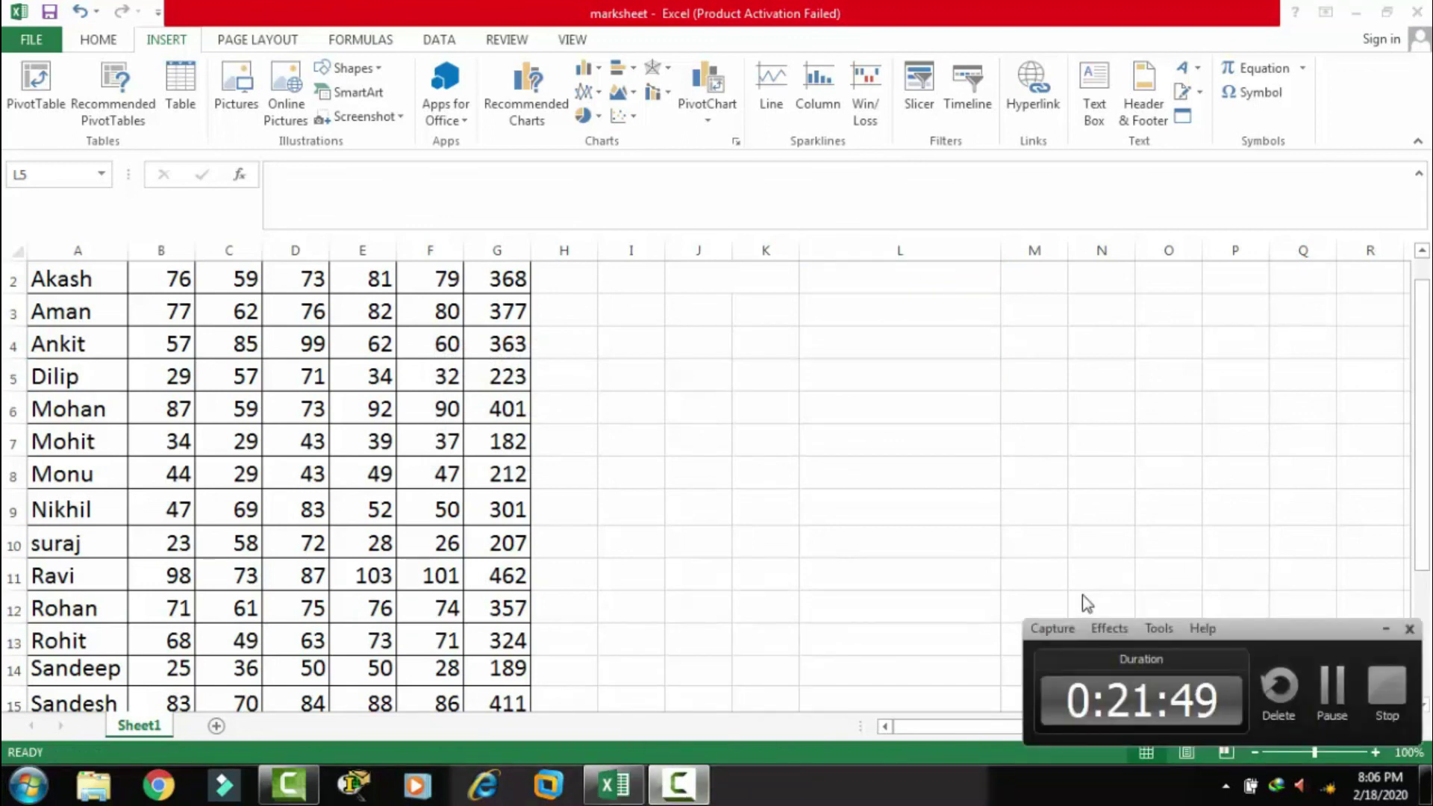